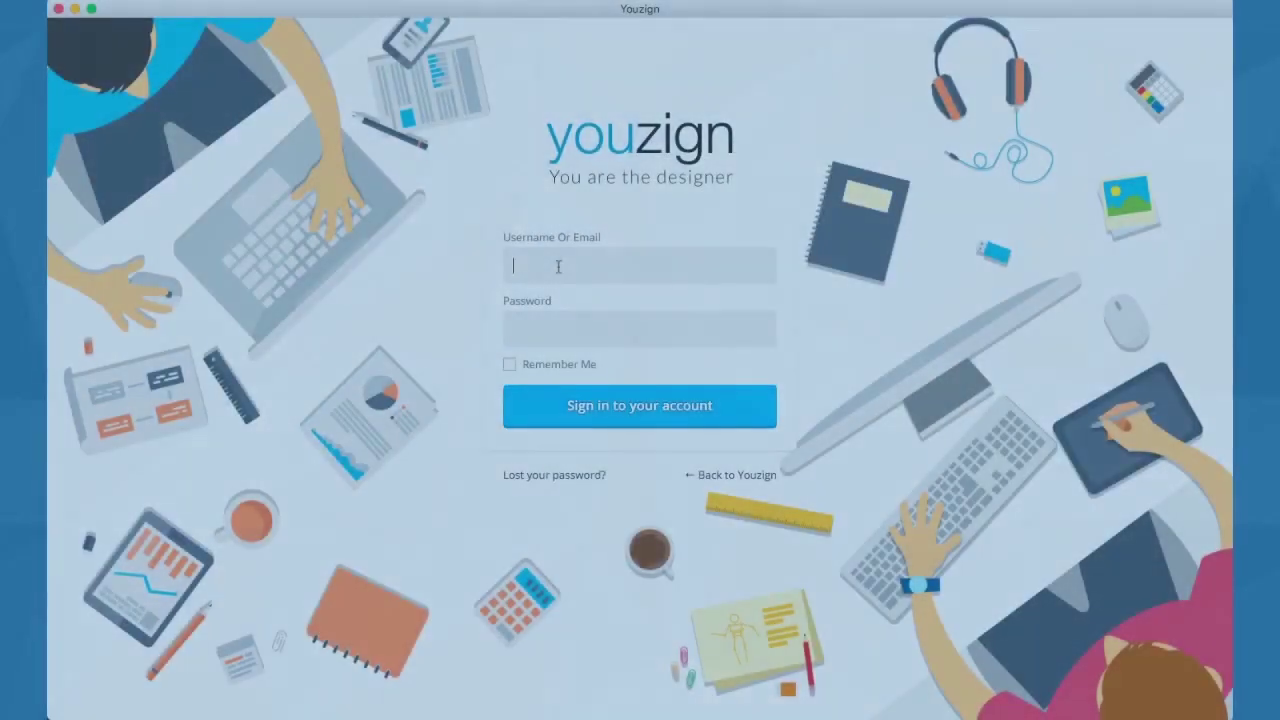
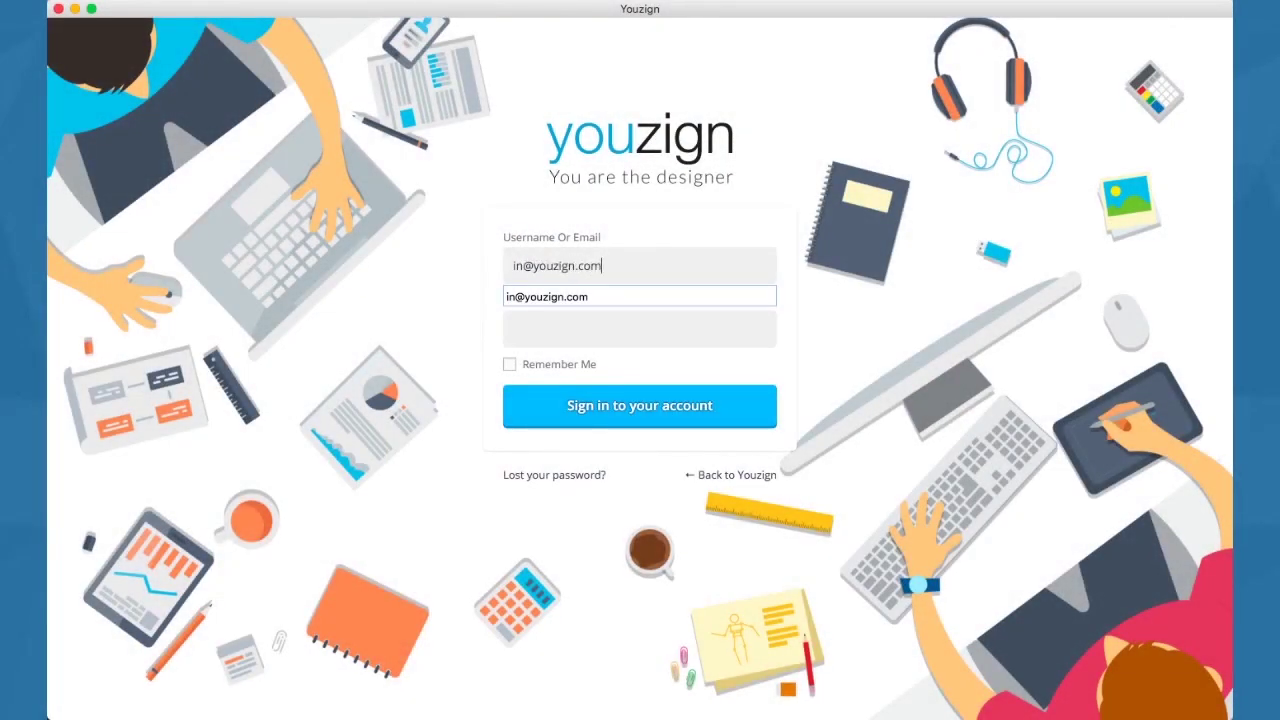
Sign in to Youzign with the account e-mail and password.
click(558, 323)
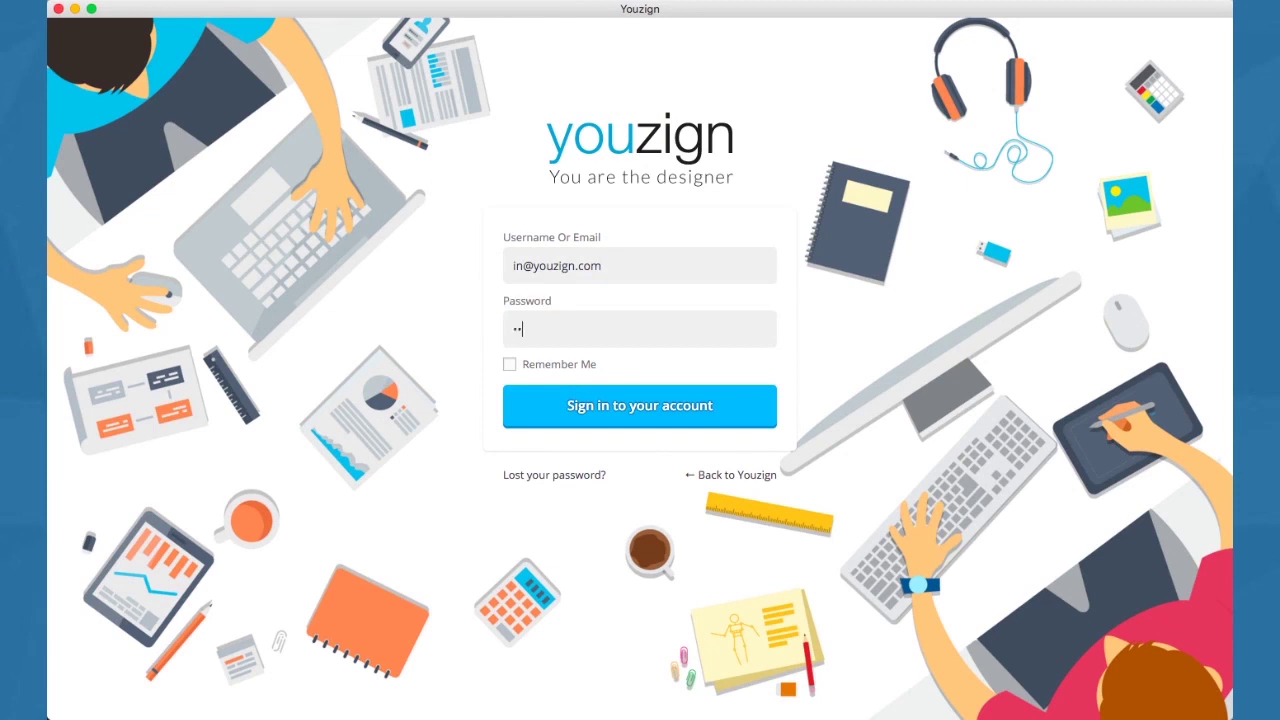
click(568, 408)
mouse_move(530, 690)
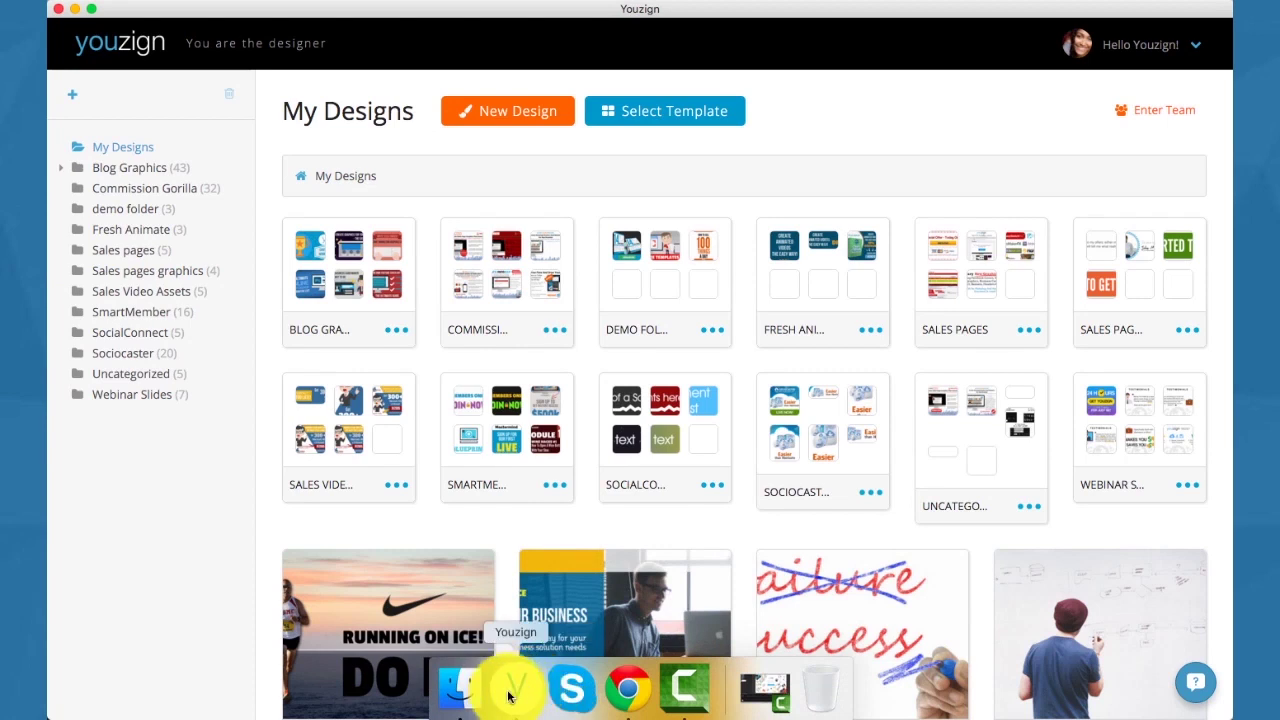
scroll(451, 533, down, 3)
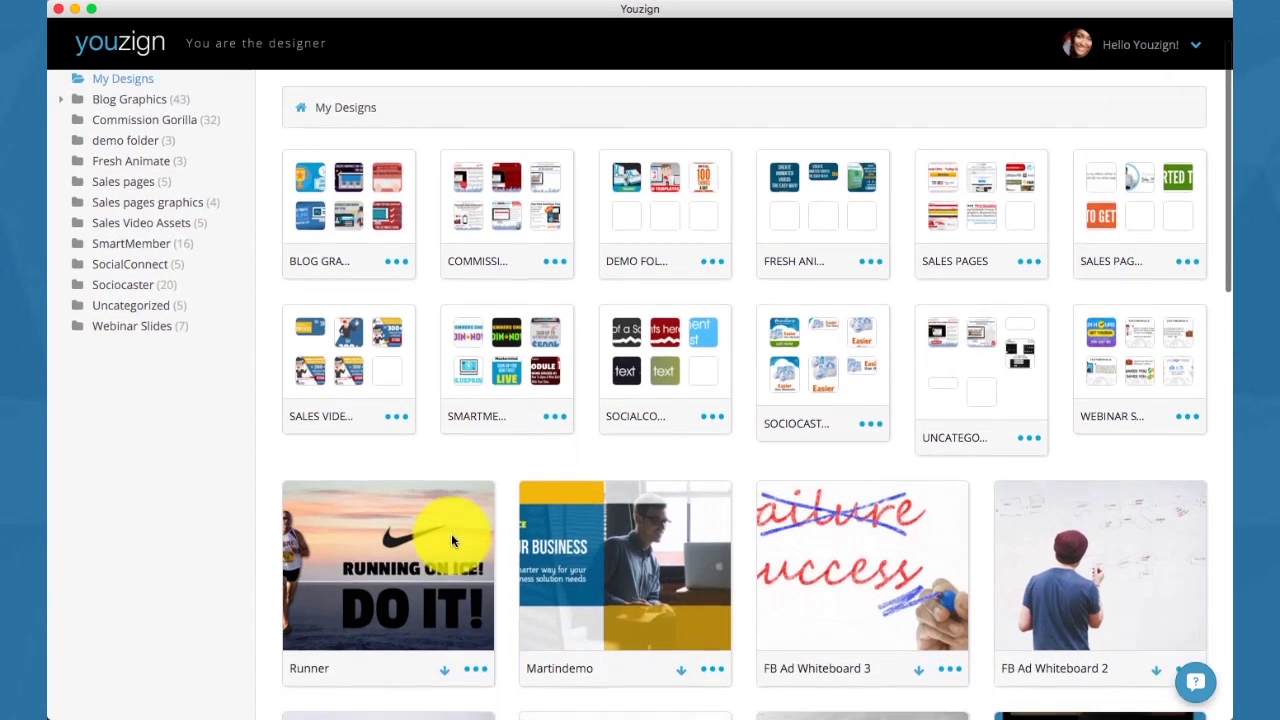
scroll(451, 538, down, 8)
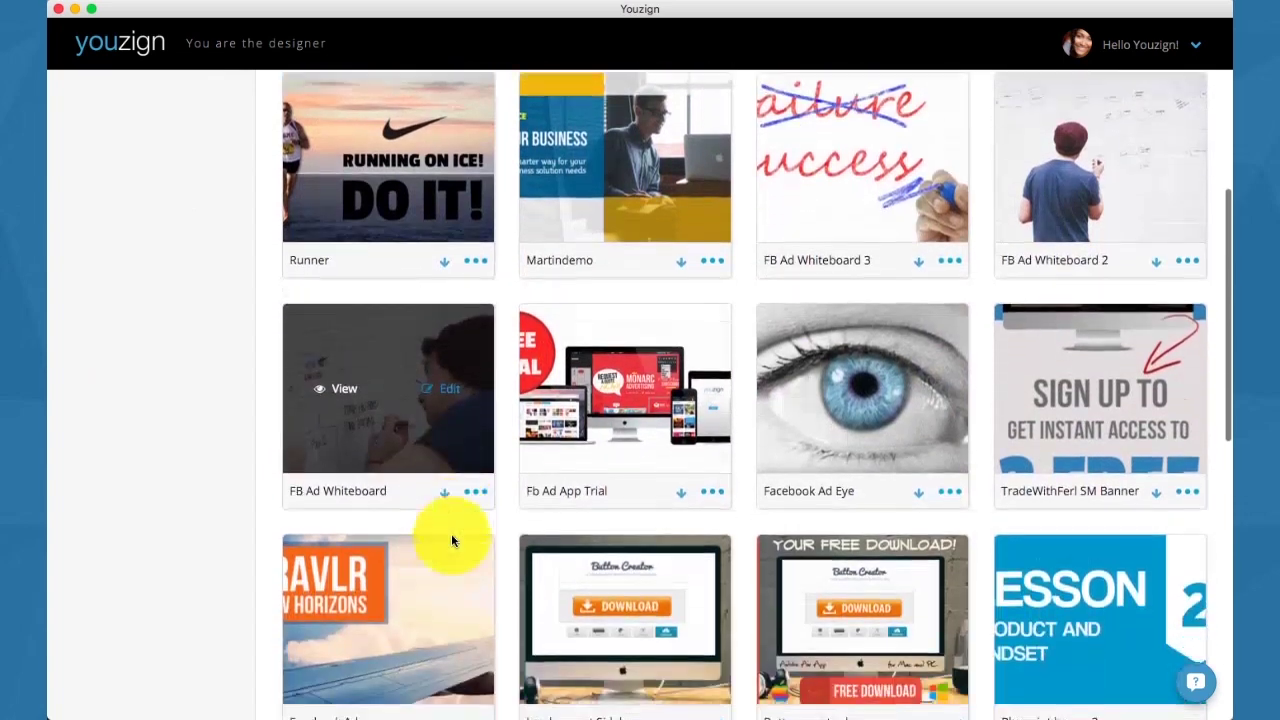
scroll(451, 540, down, 5)
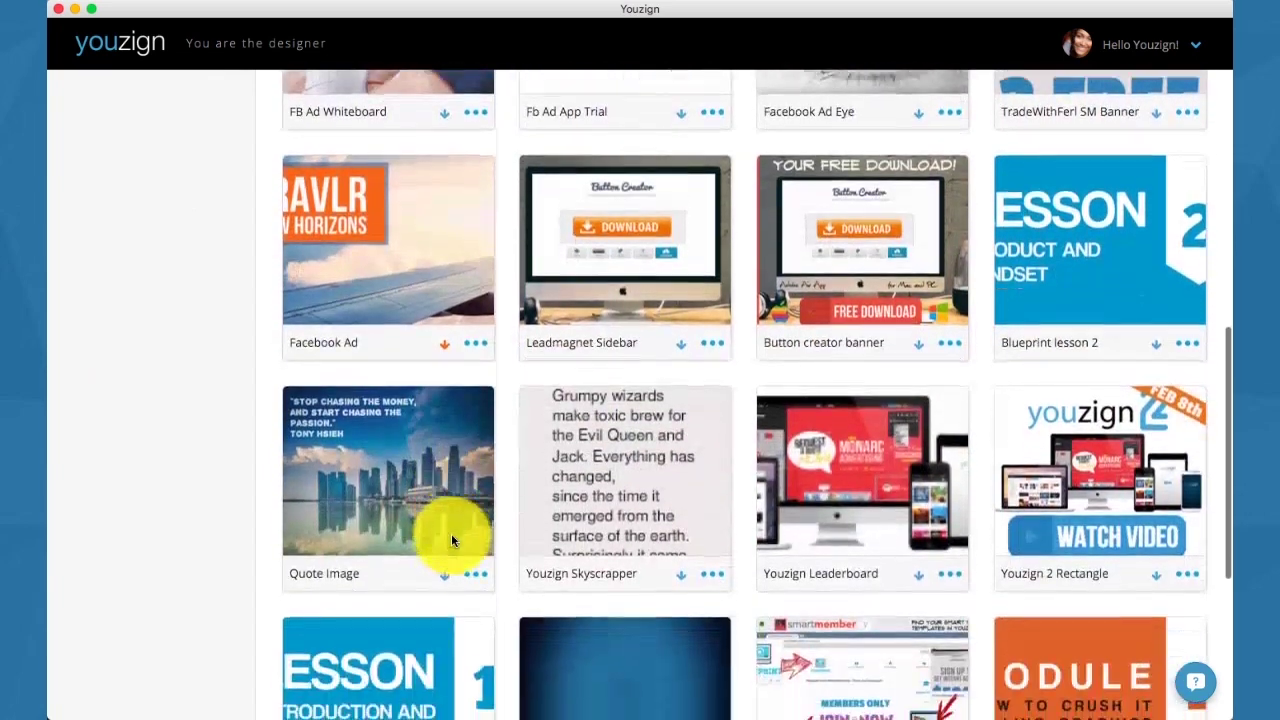
scroll(453, 541, down, 3)
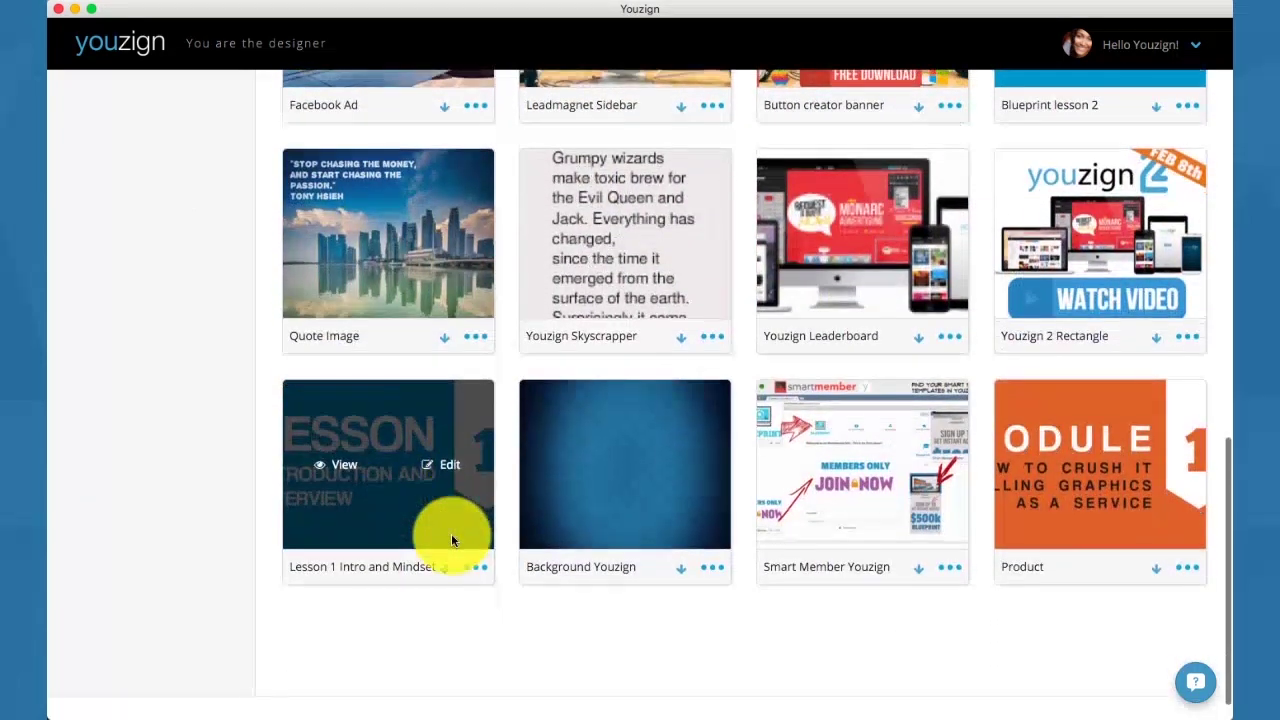
scroll(468, 397, down, 3)
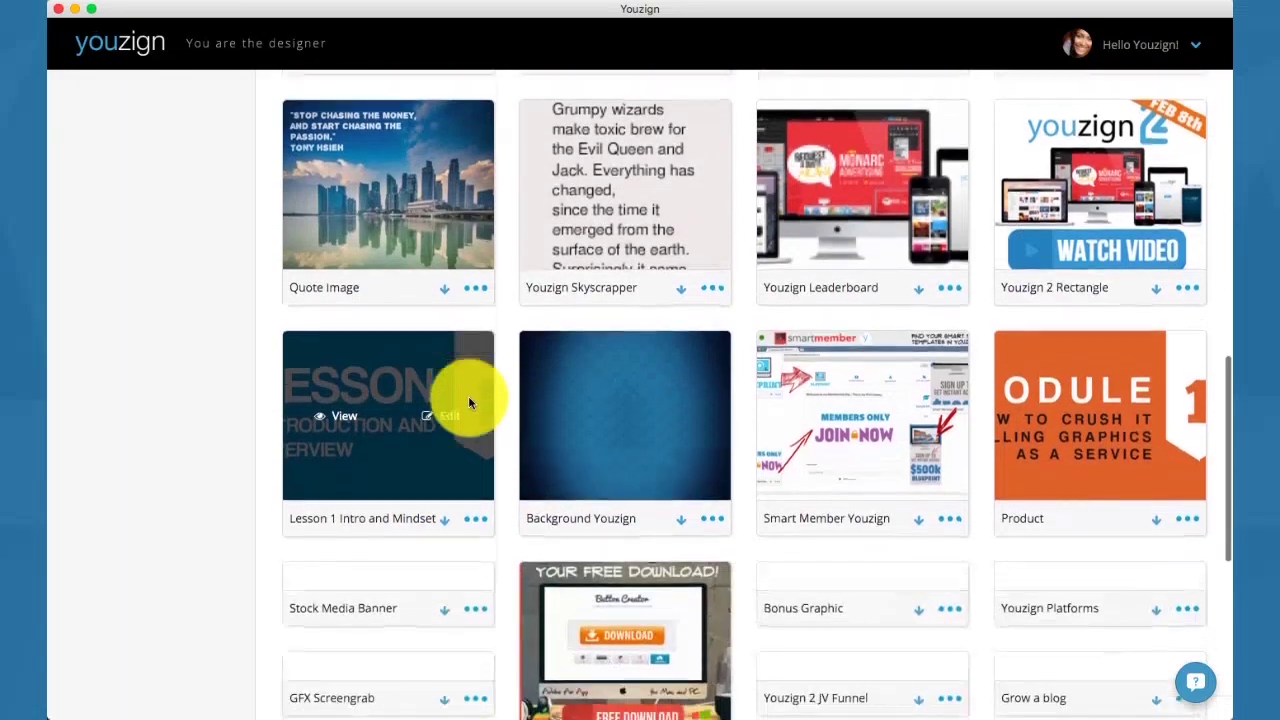
scroll(468, 397, down, 5)
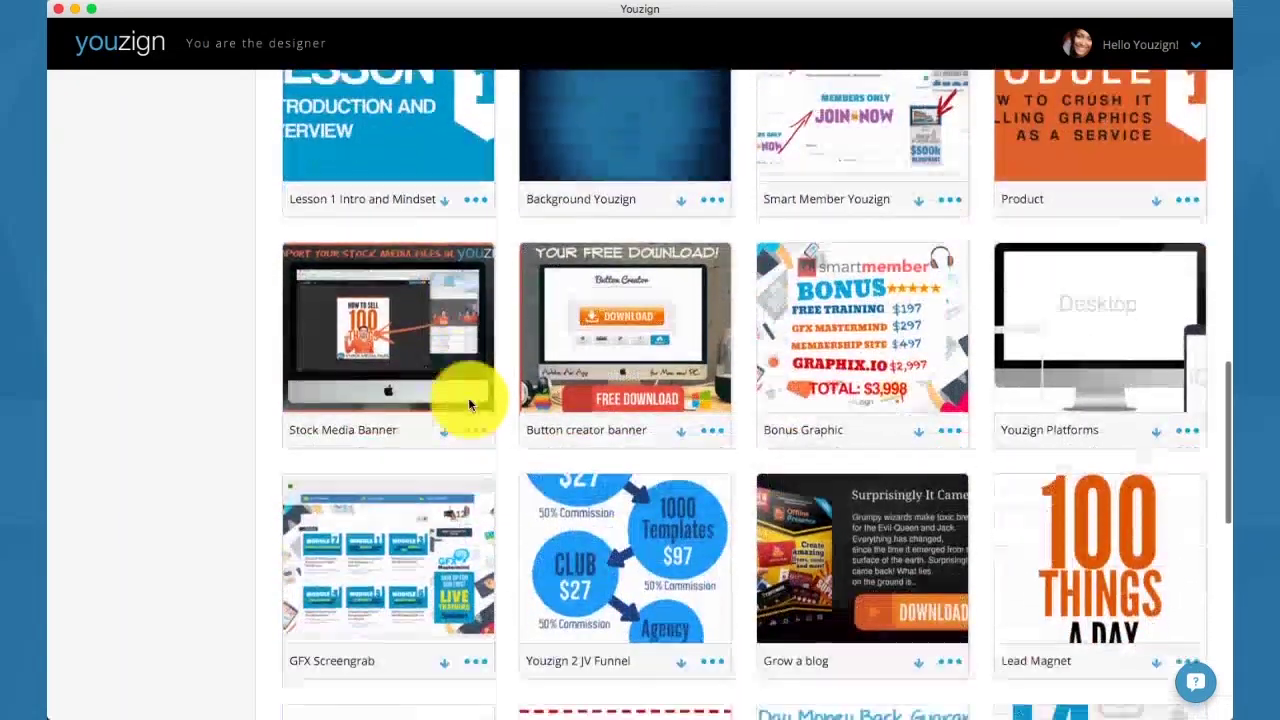
scroll(468, 397, down, 6)
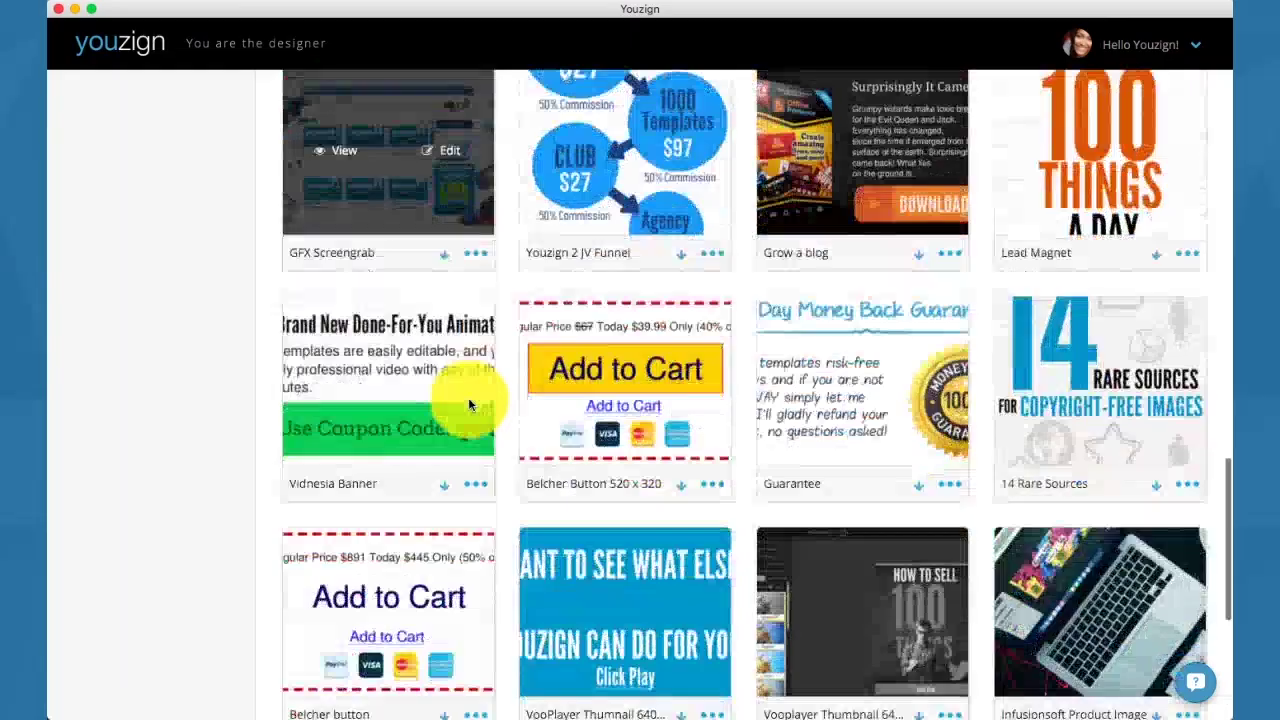
scroll(468, 404, down, 4)
scroll(468, 404, up, 11)
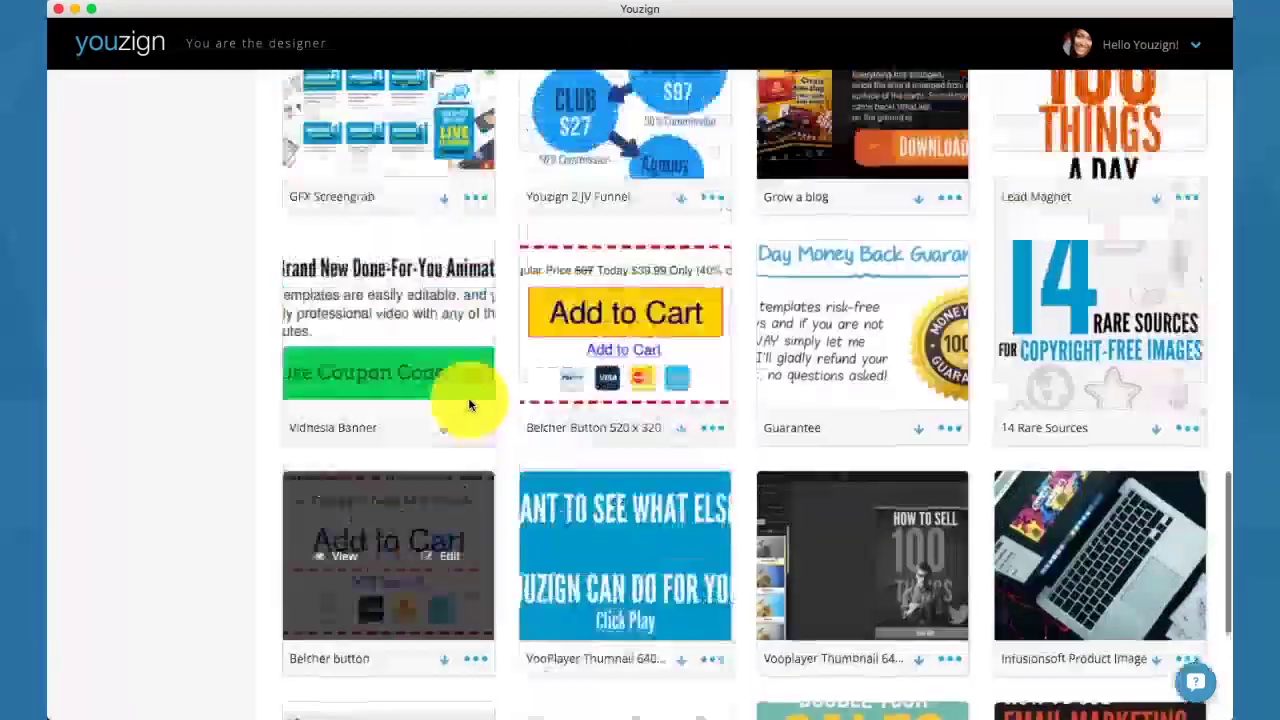
scroll(468, 400, up, 15)
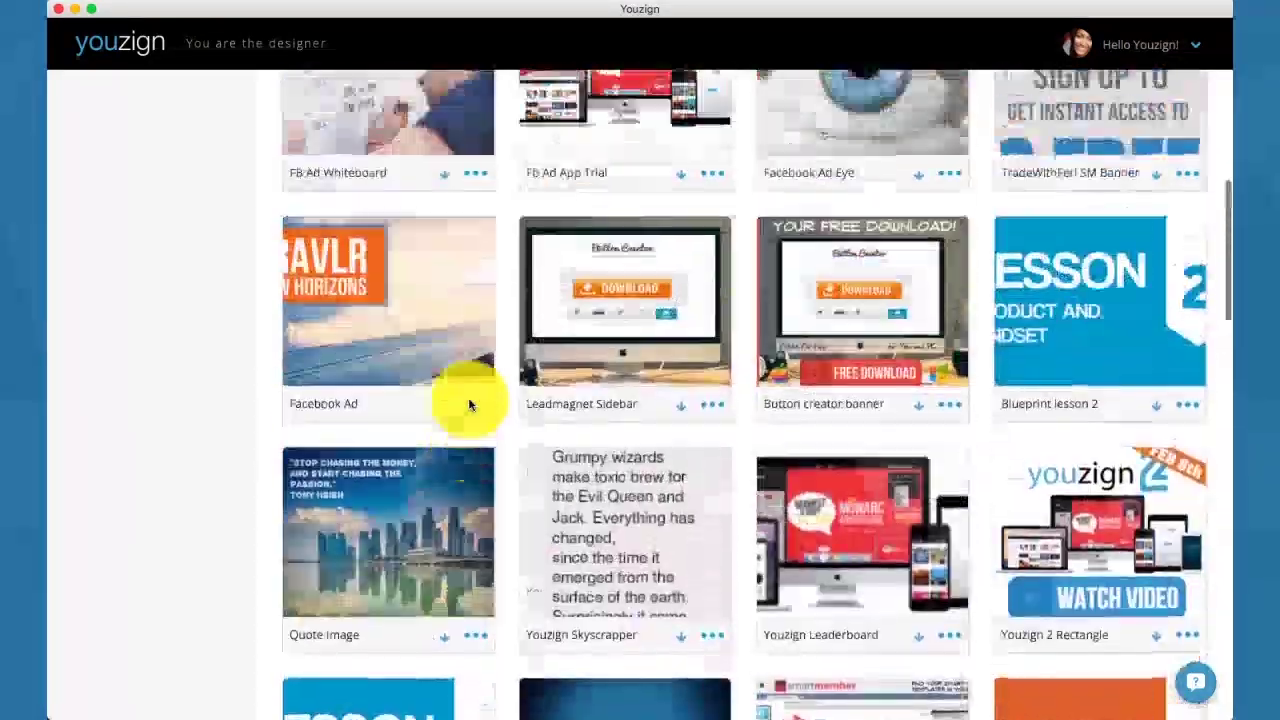
scroll(468, 404, up, 9)
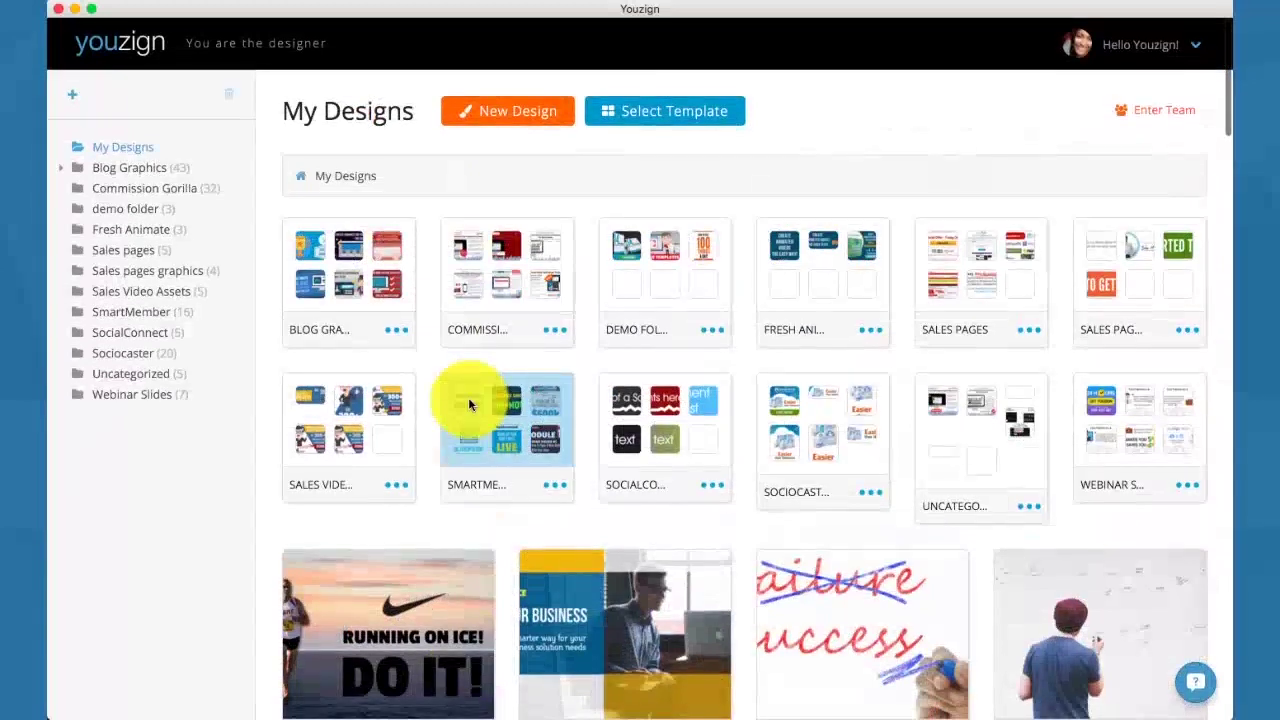
Start a new design and browse the Facebook, Pinterest and Web Banner canvas sizes.
click(490, 127)
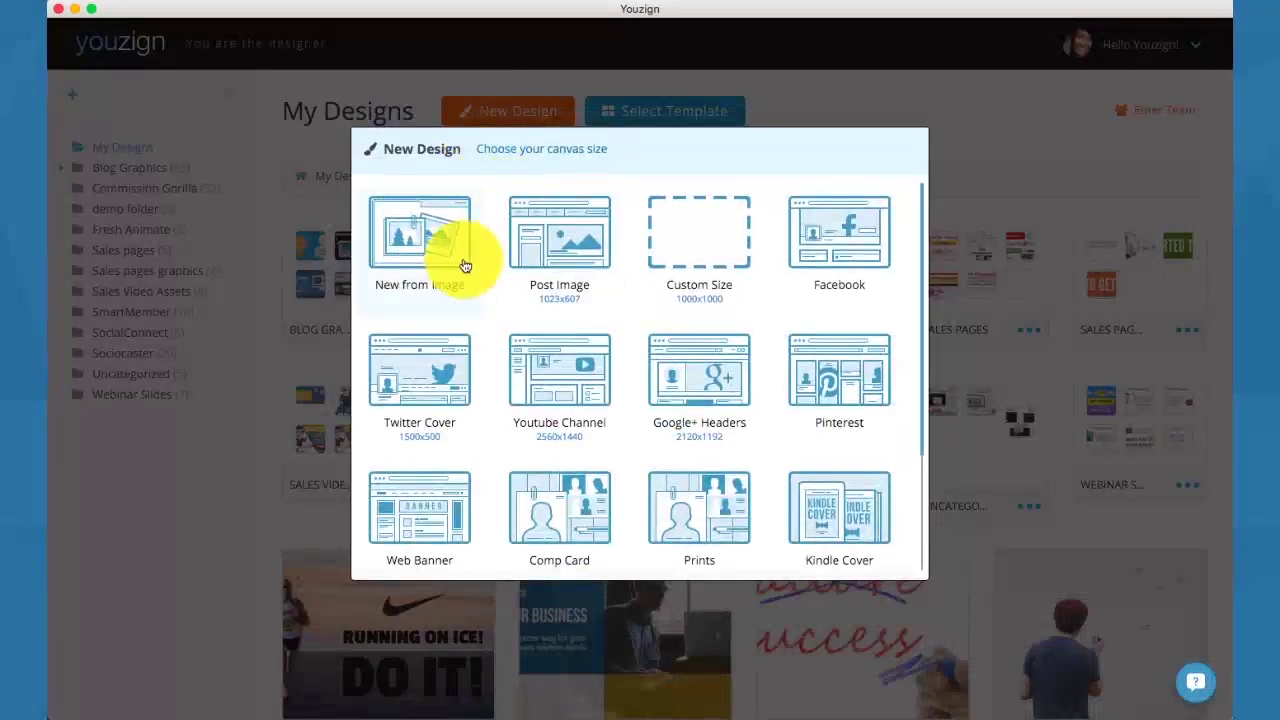
click(843, 241)
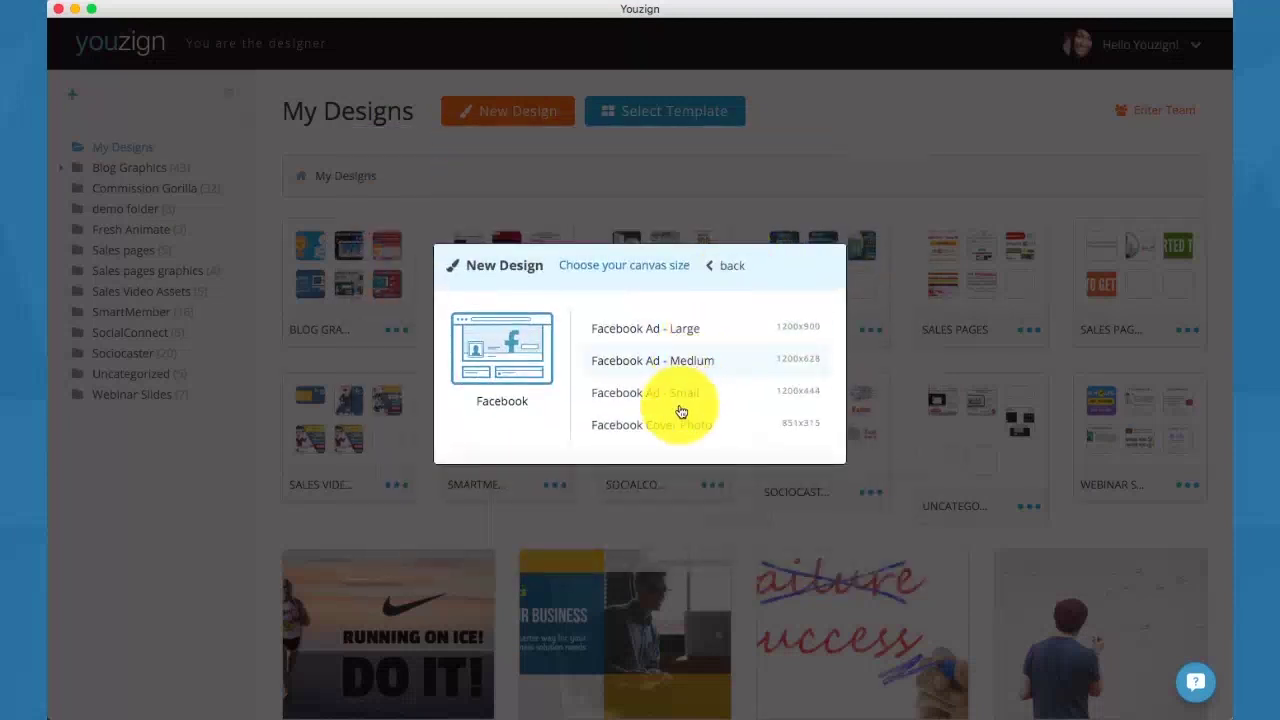
click(728, 270)
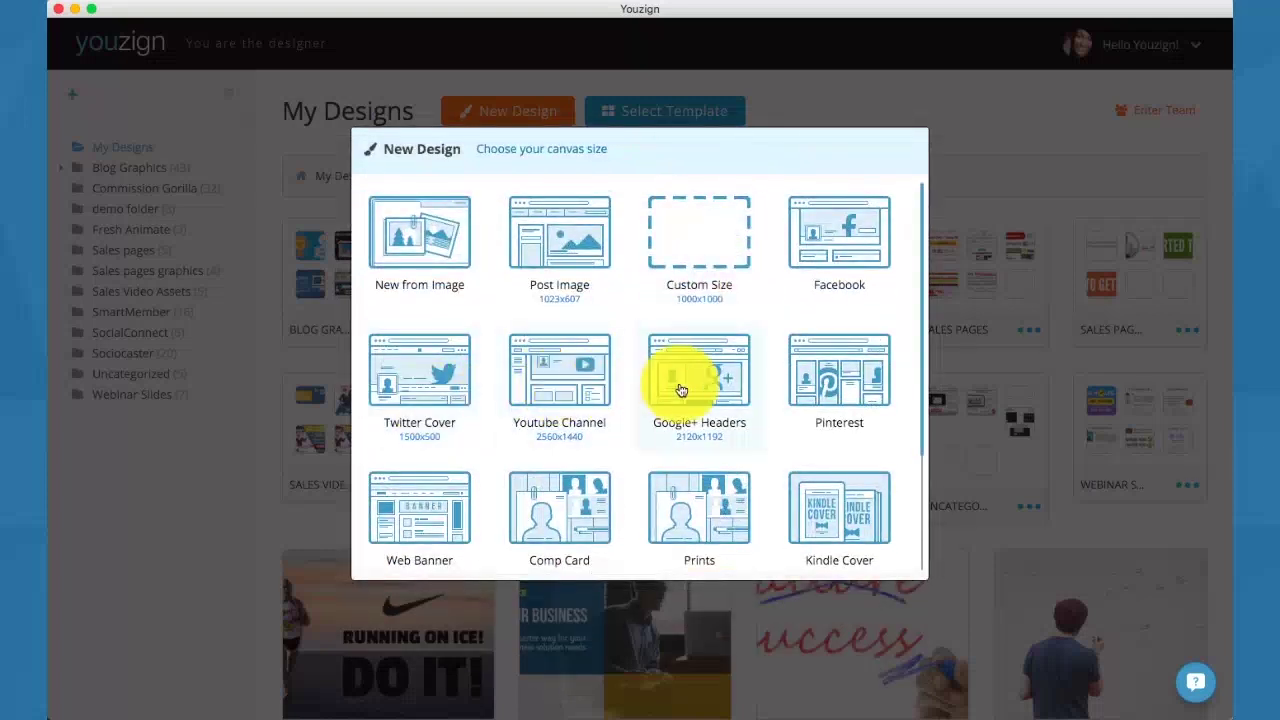
click(820, 386)
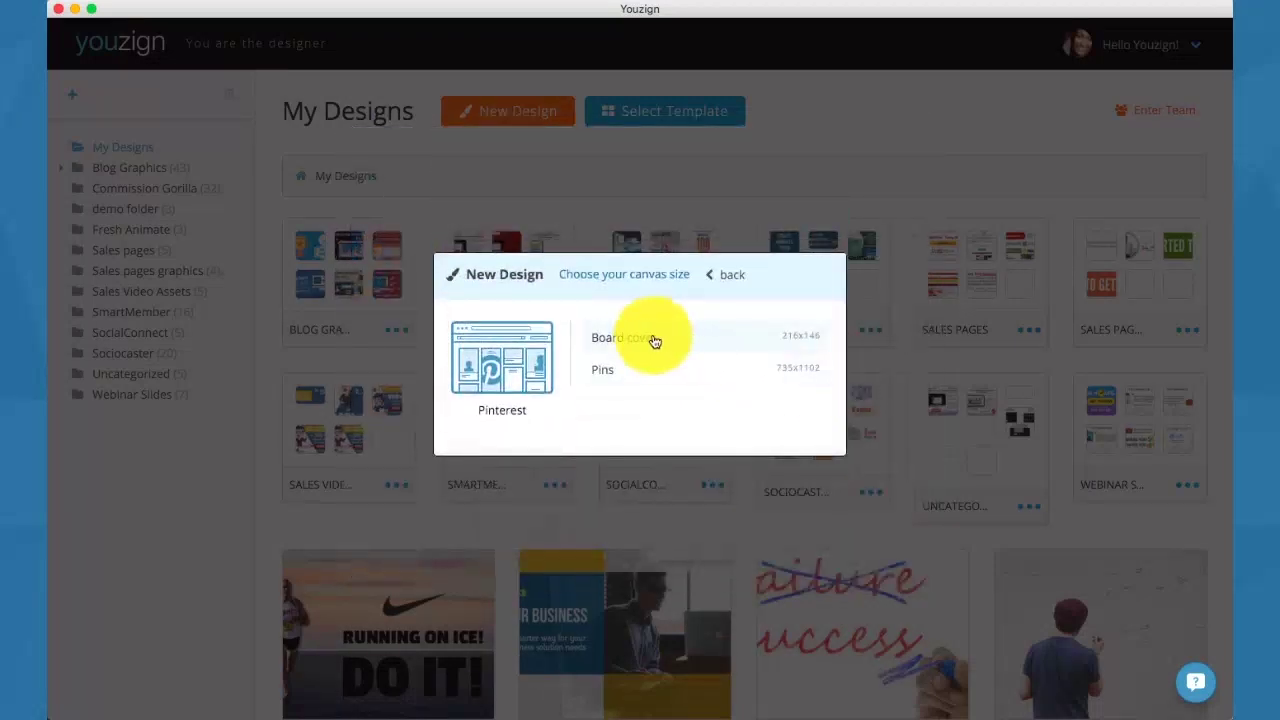
click(720, 285)
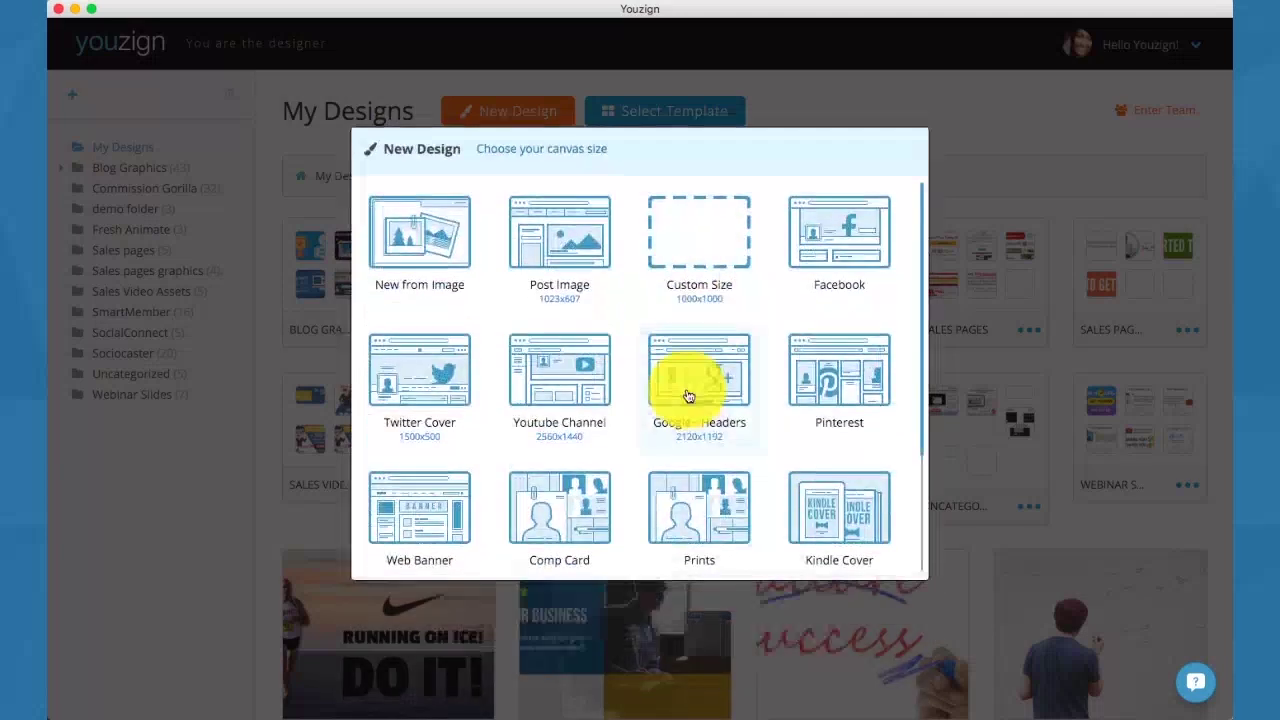
scroll(688, 395, down, 3)
scroll(680, 390, down, 2)
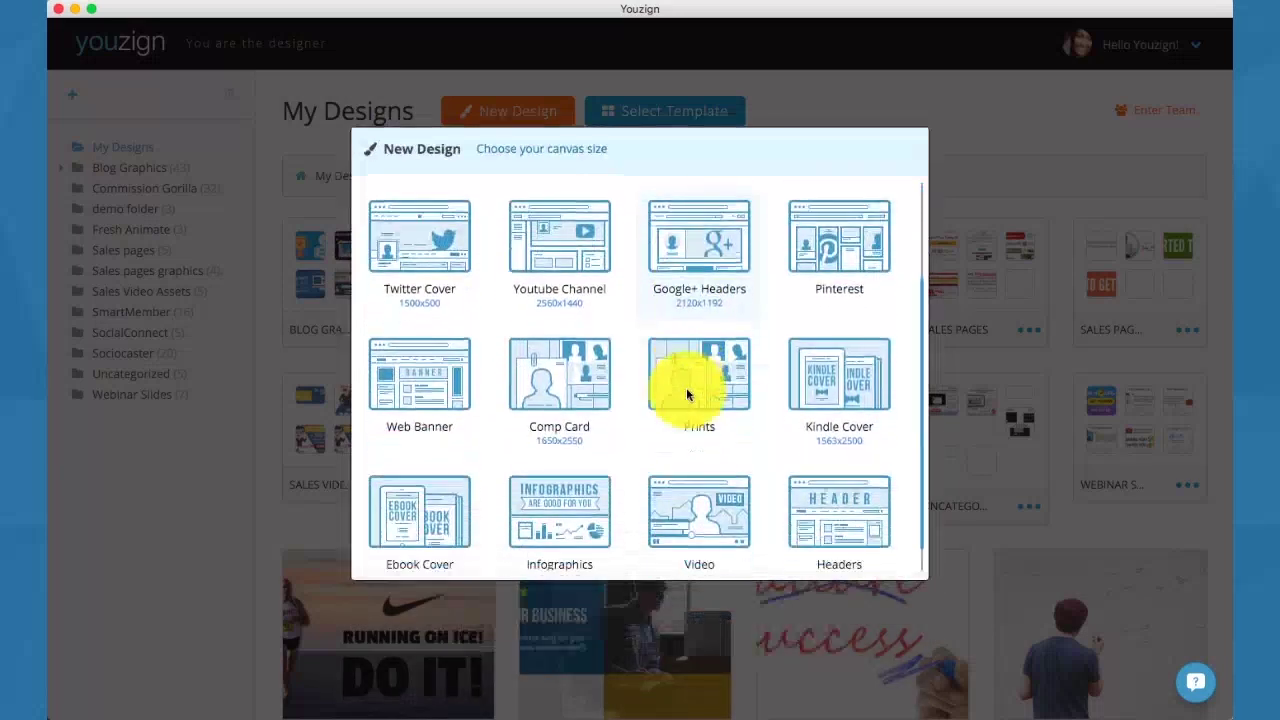
click(440, 352)
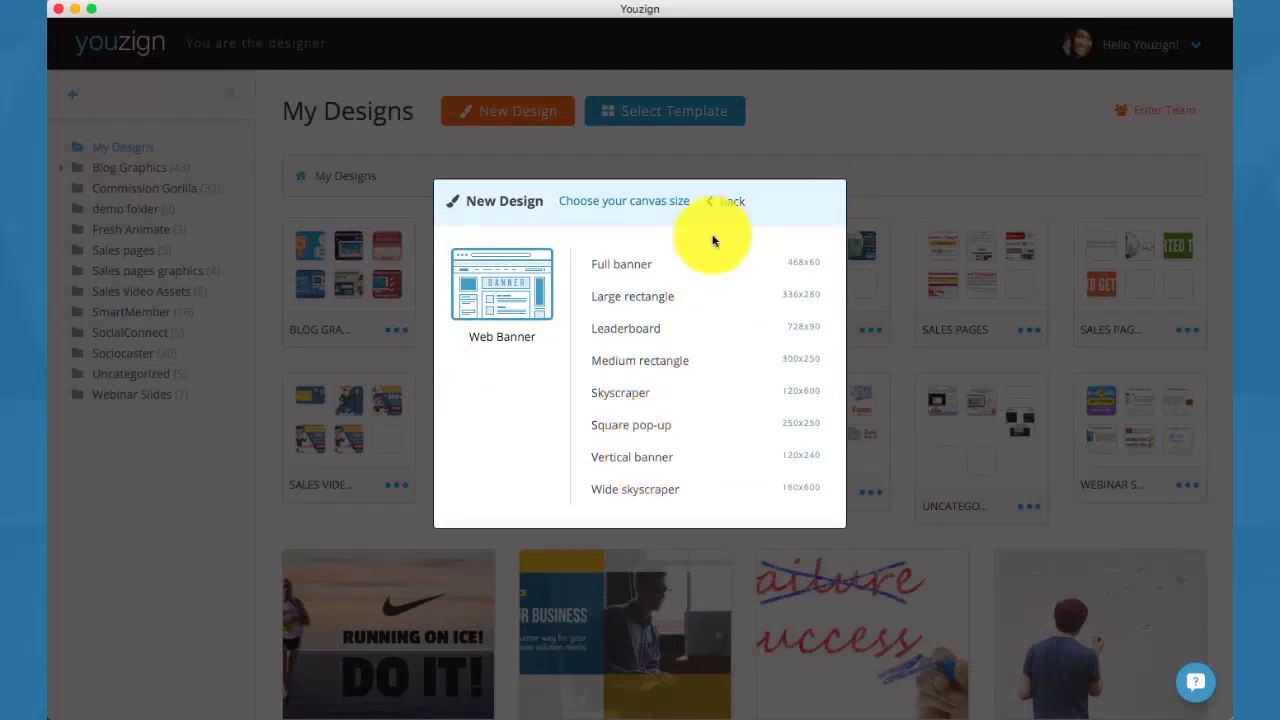
click(729, 210)
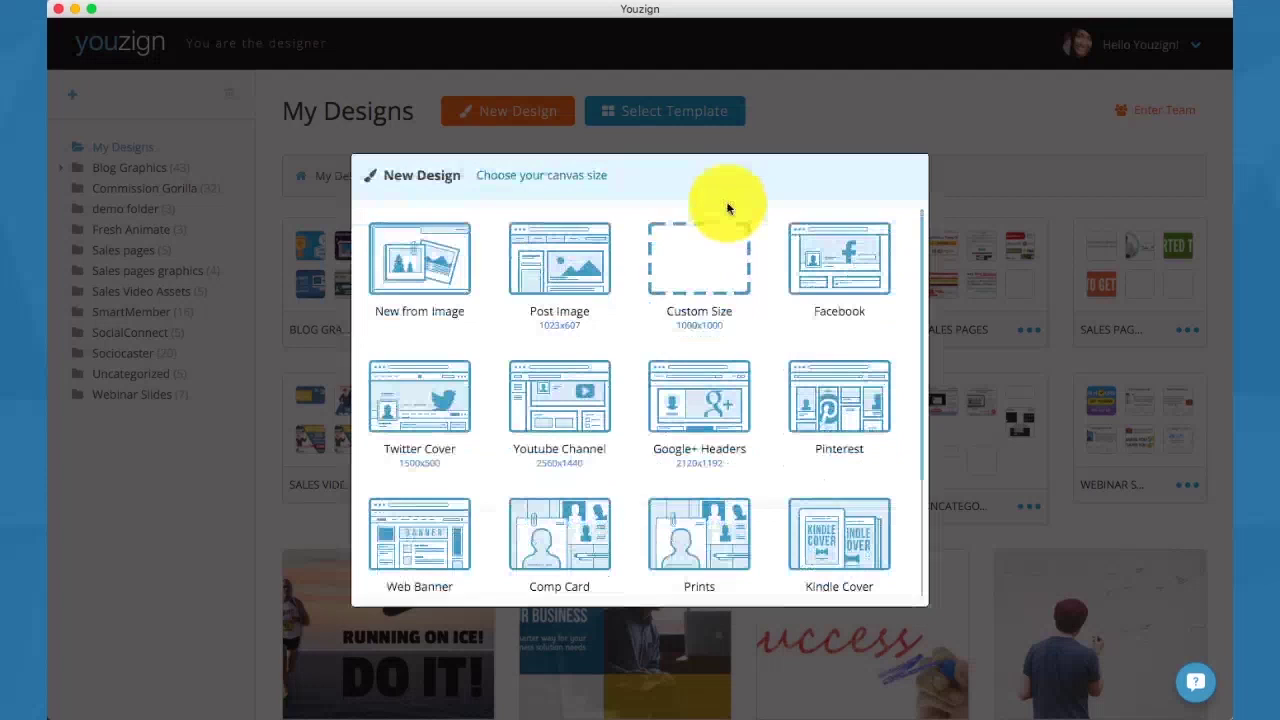
Check the Prints canvas sizes, then show the Facebook sizes including Ad - Medium 1200x628.
scroll(690, 300, down, 1)
scroll(648, 402, down, 3)
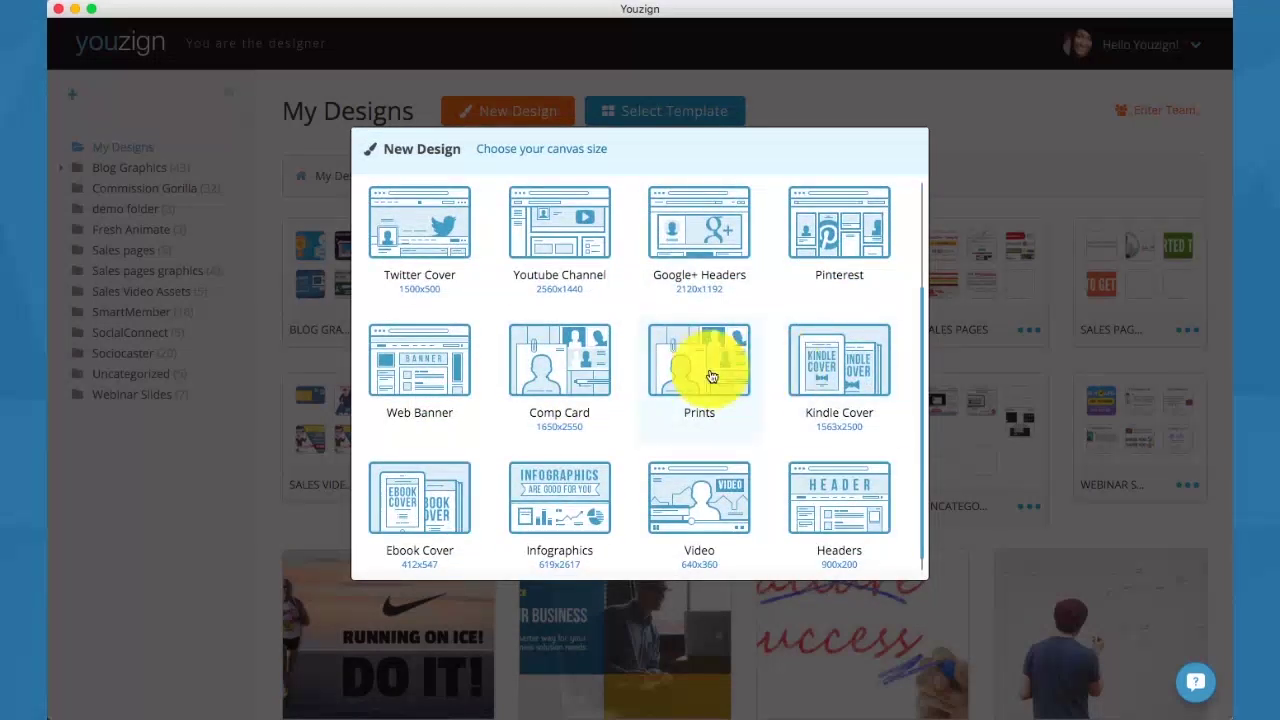
click(719, 373)
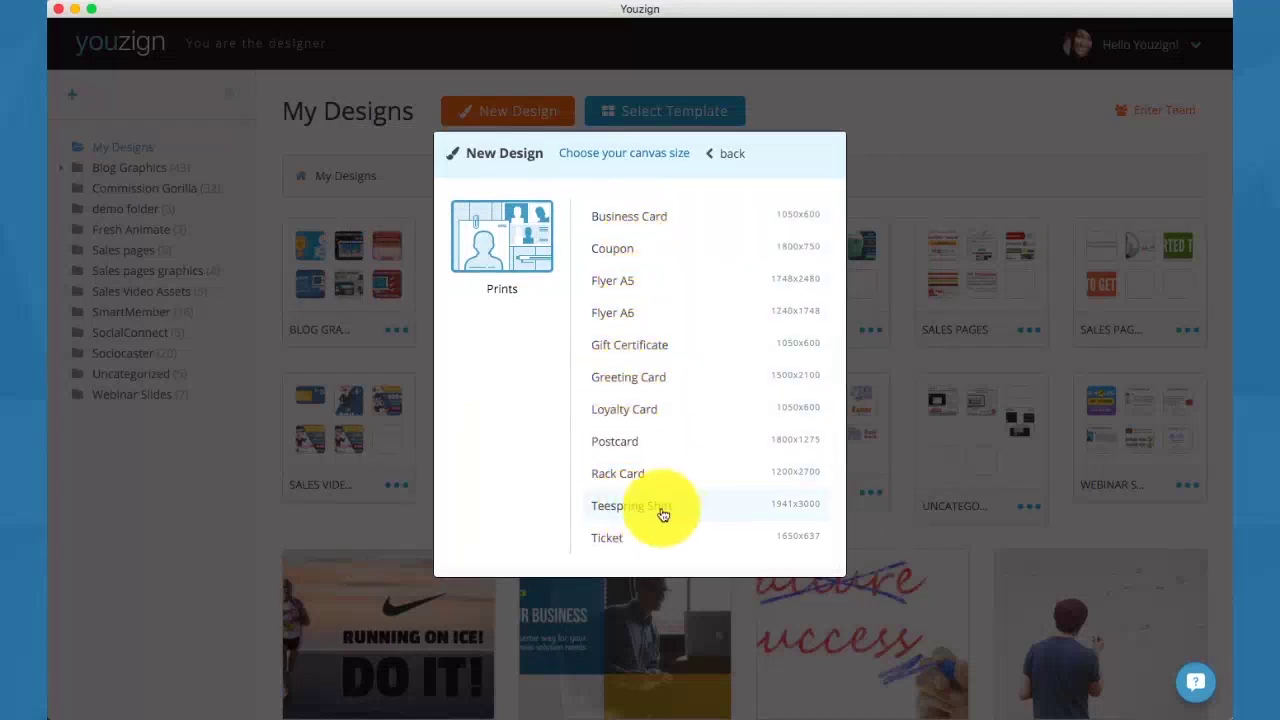
click(735, 157)
scroll(640, 358, down, 4)
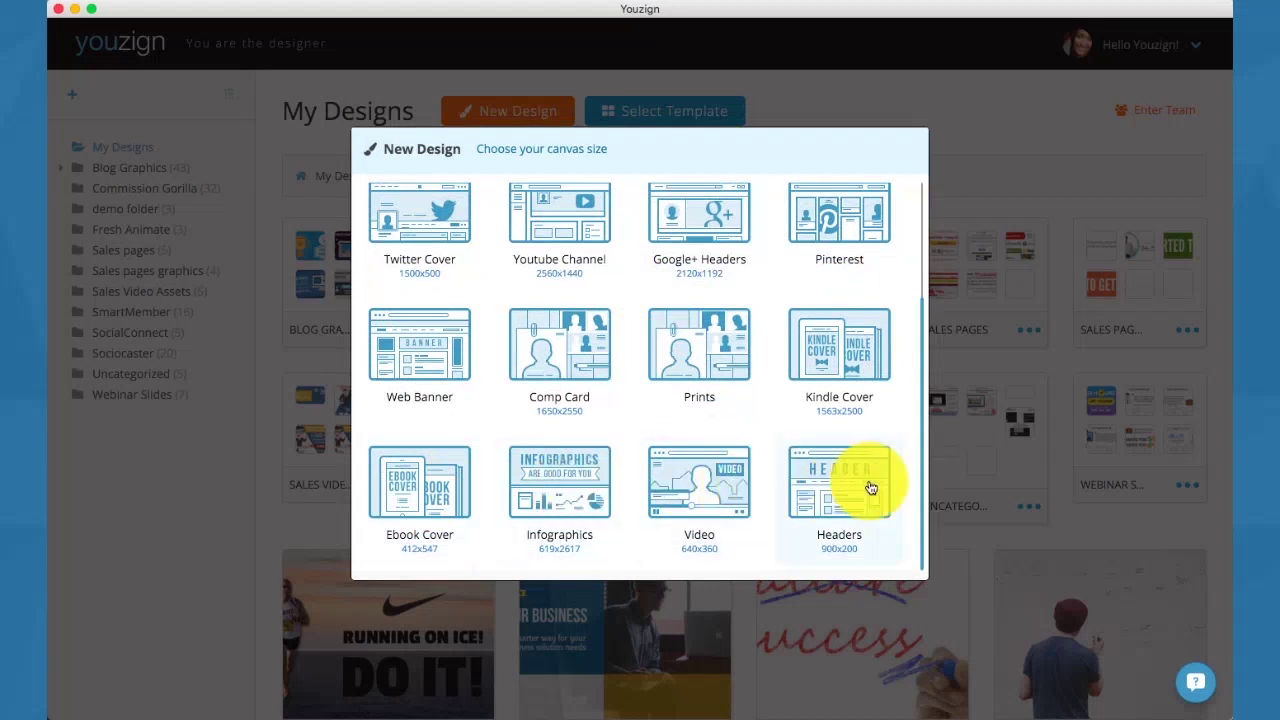
scroll(851, 358, up, 1)
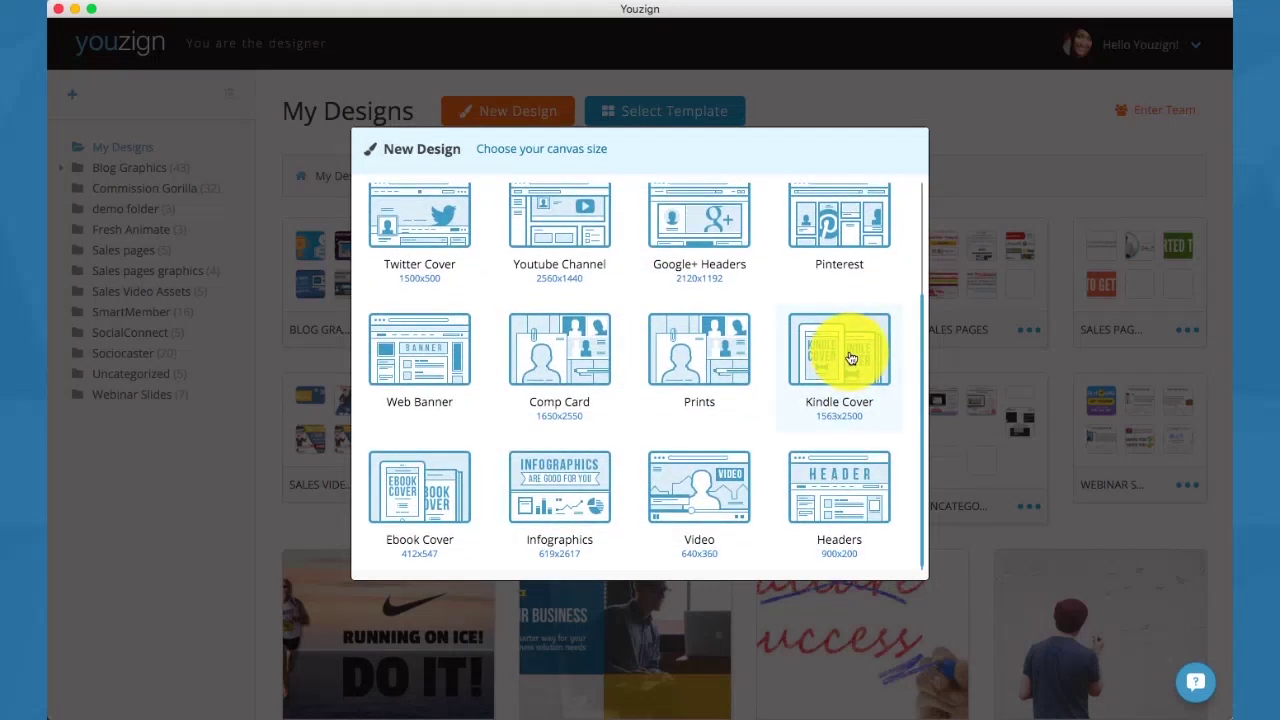
scroll(850, 357, up, 3)
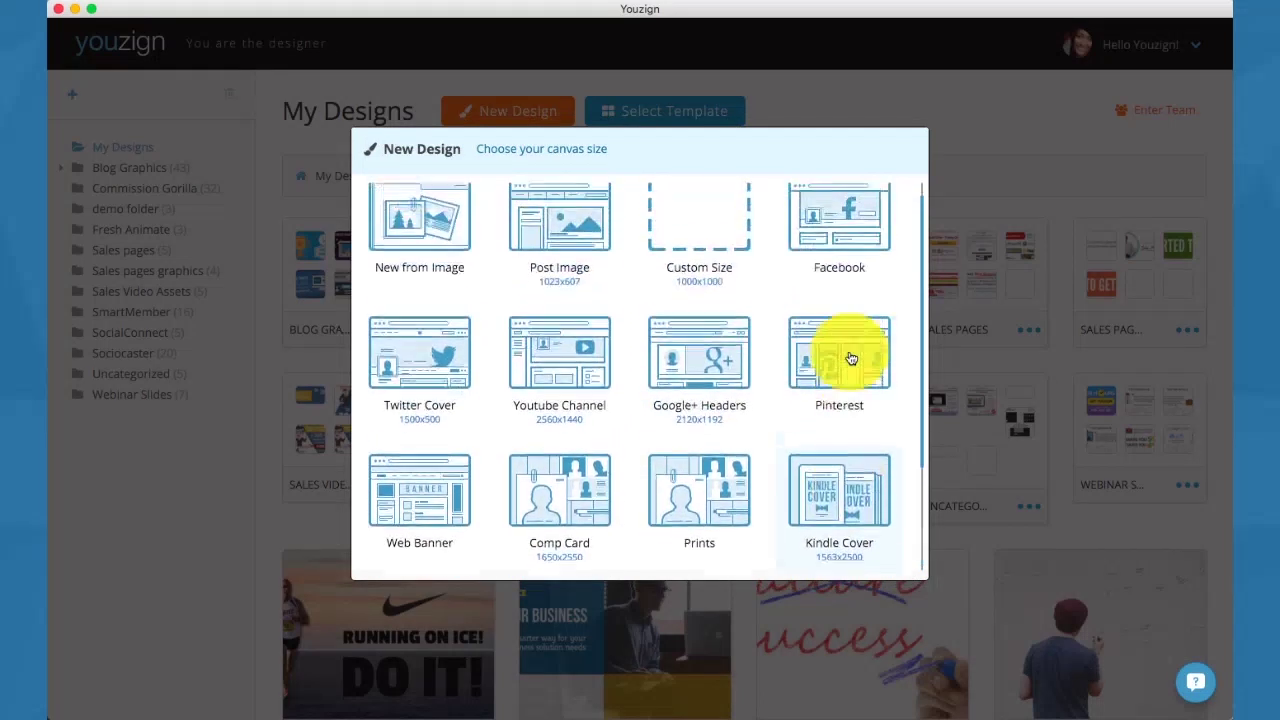
click(823, 251)
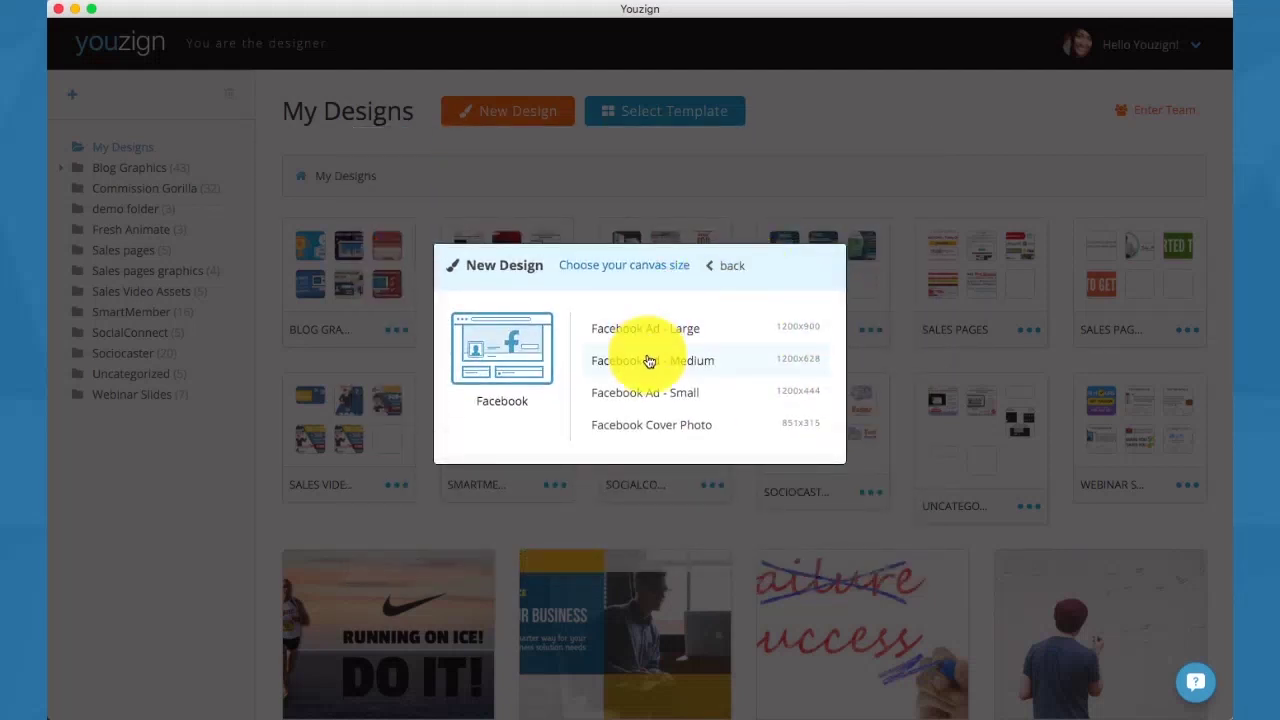
Create the Facebook Ad - Medium design with the eye photo filling the canvas as background.
click(649, 361)
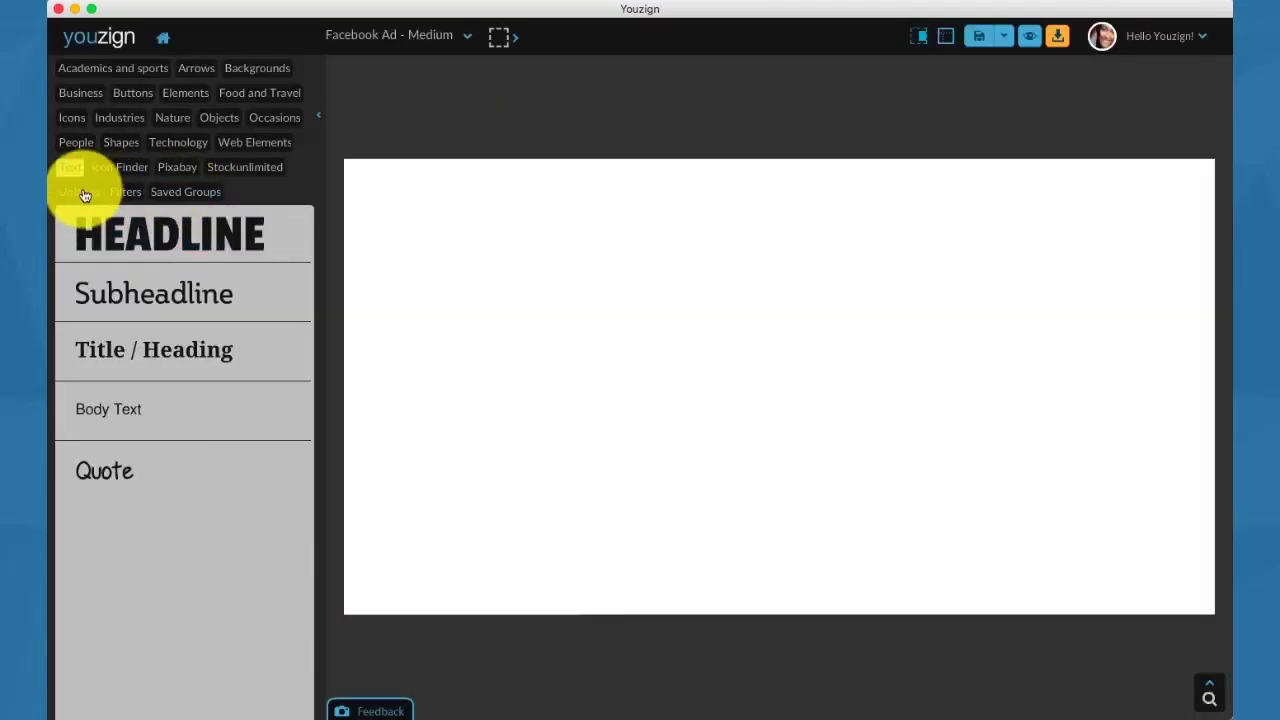
click(85, 195)
click(251, 373)
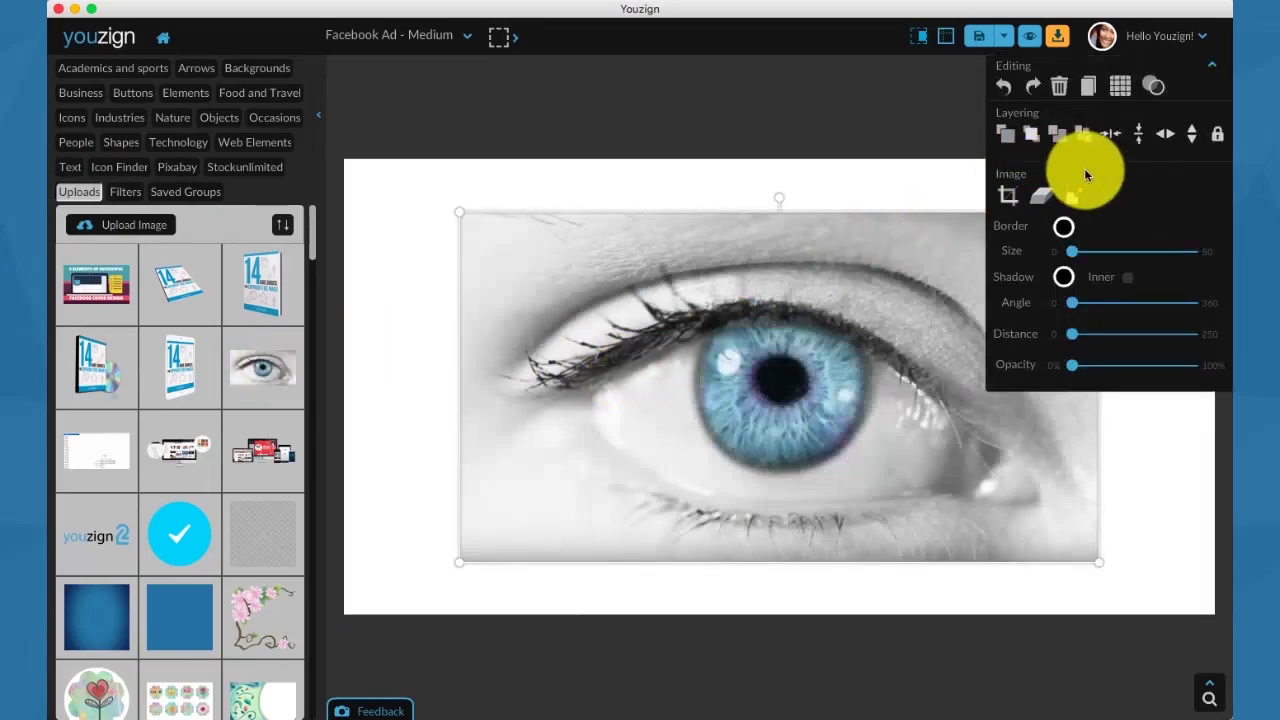
click(1078, 195)
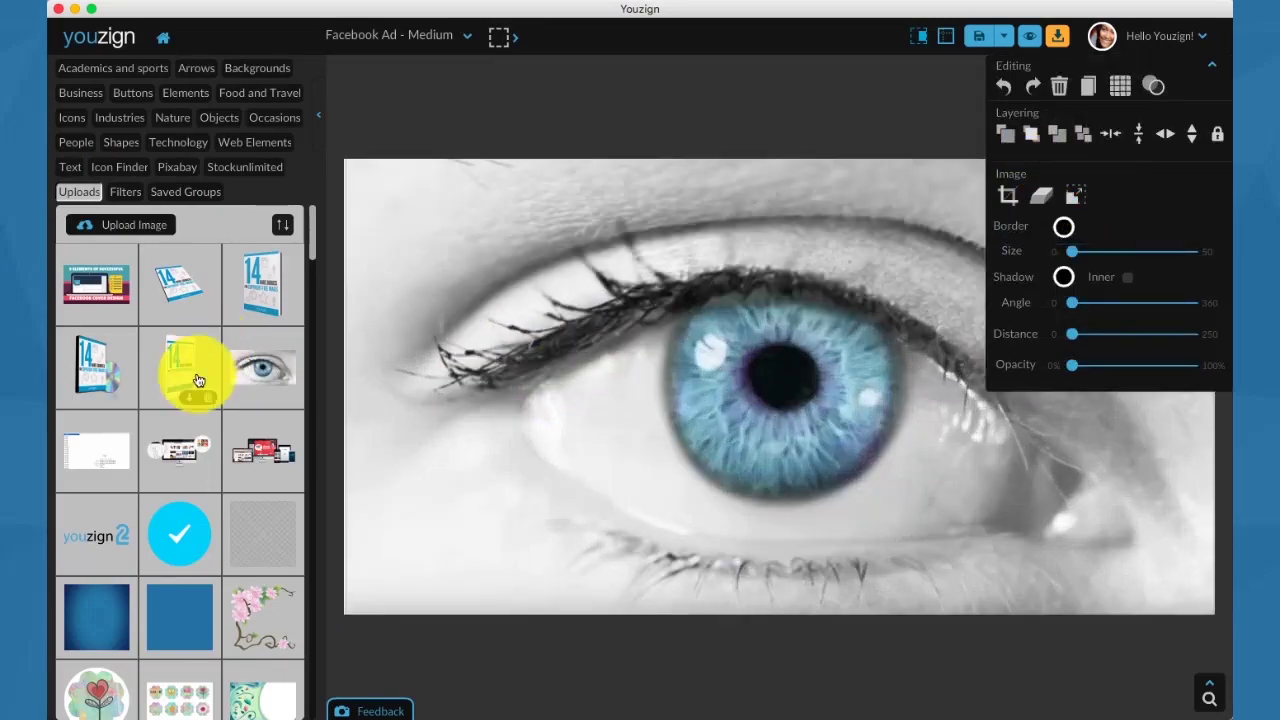
Add a small youzign2 logo lower-left at 33% opacity and preview the ad in Facebook mockups.
click(104, 528)
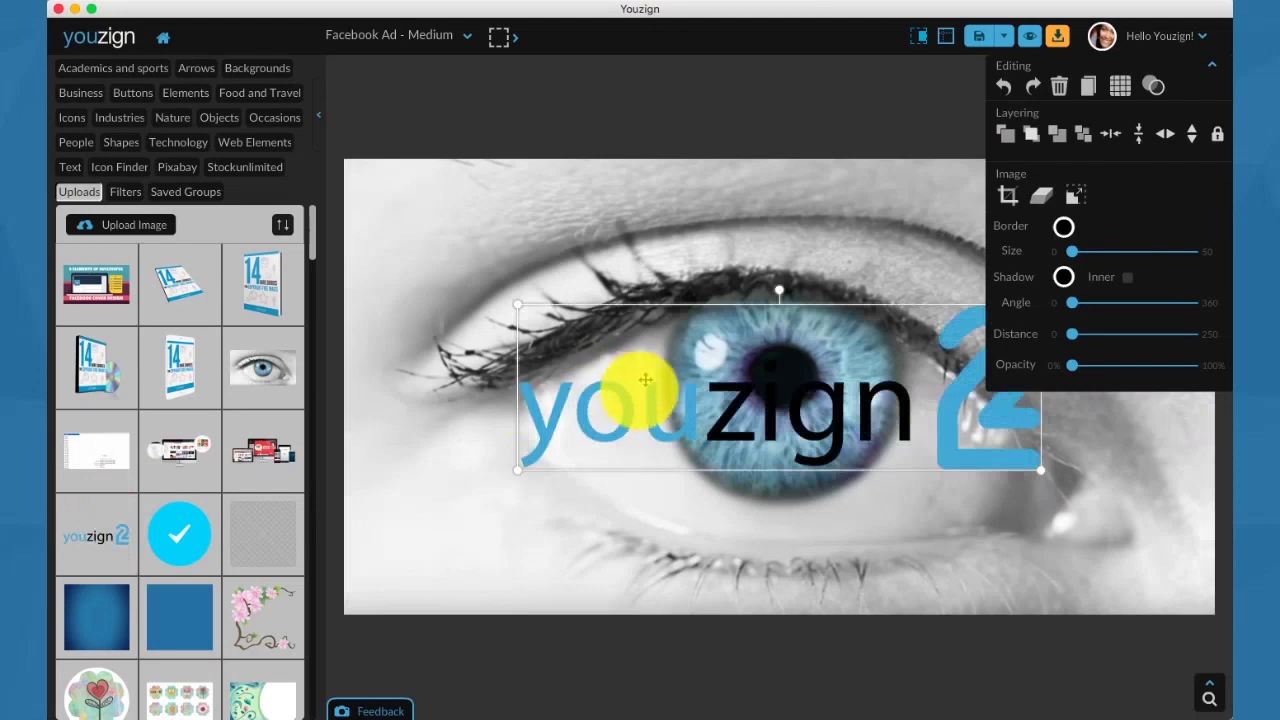
drag(646, 378, 494, 507)
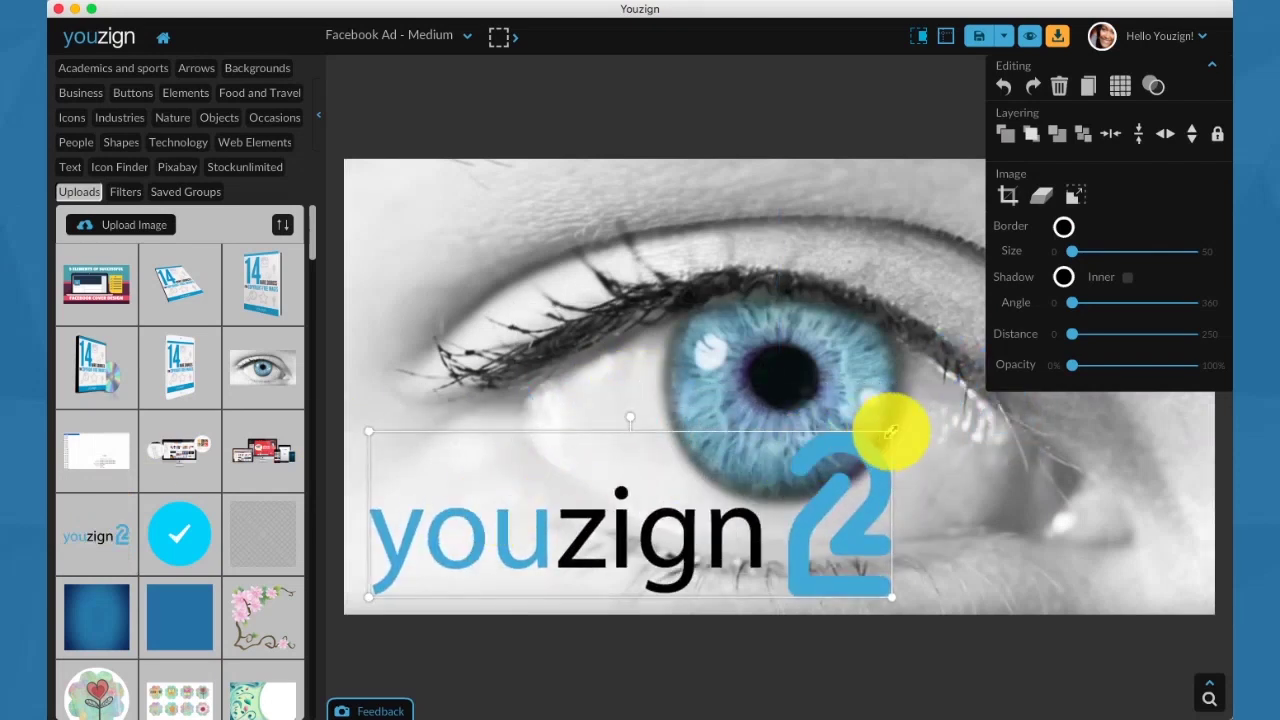
drag(891, 432, 530, 516)
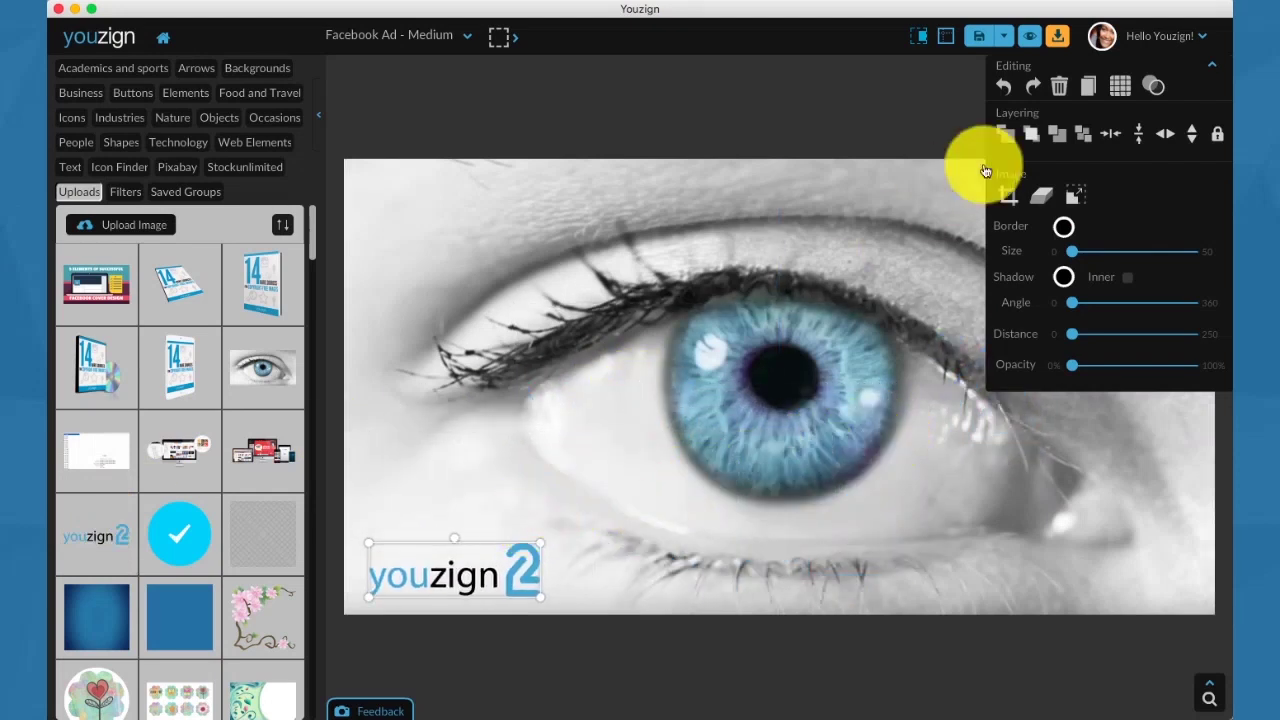
click(1153, 86)
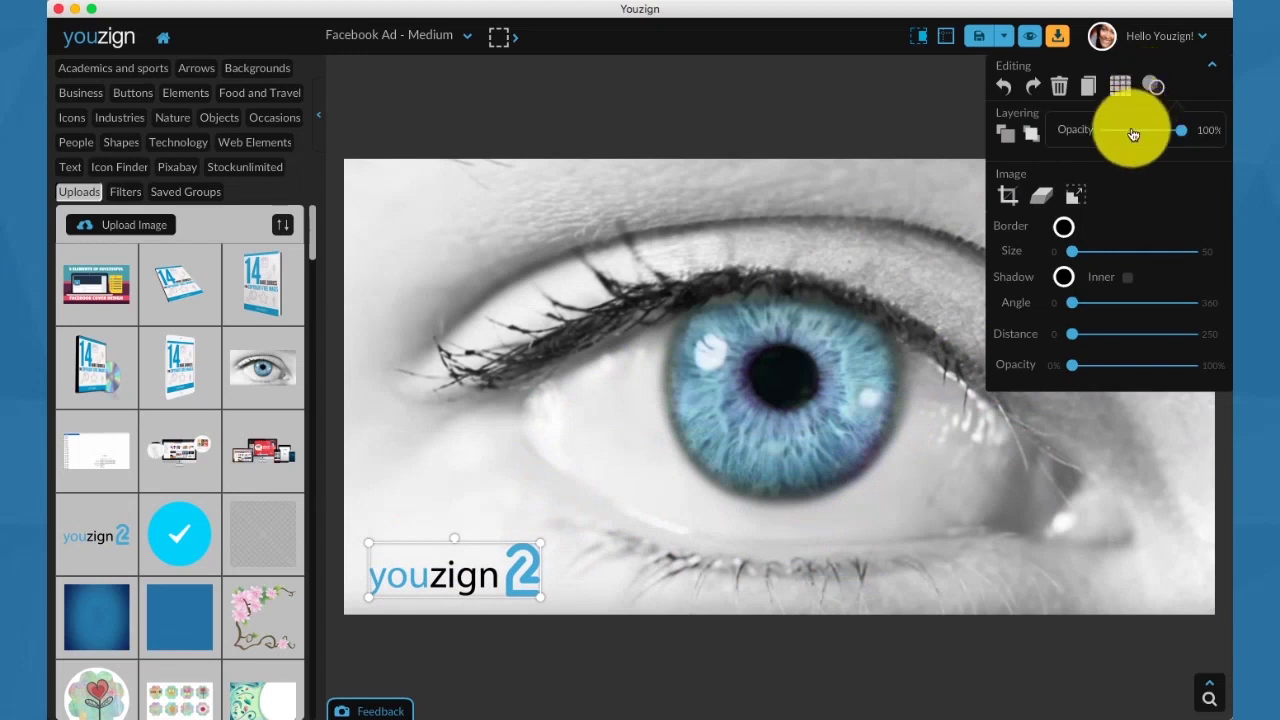
click(1133, 134)
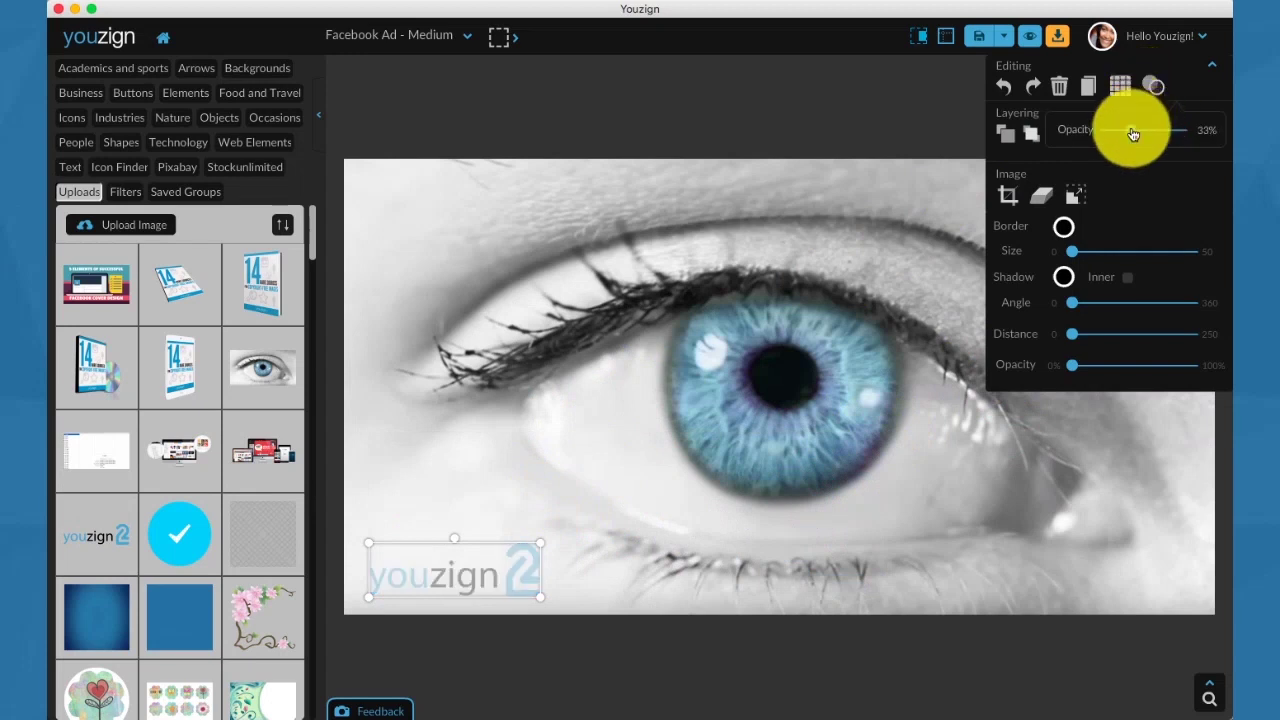
click(1035, 46)
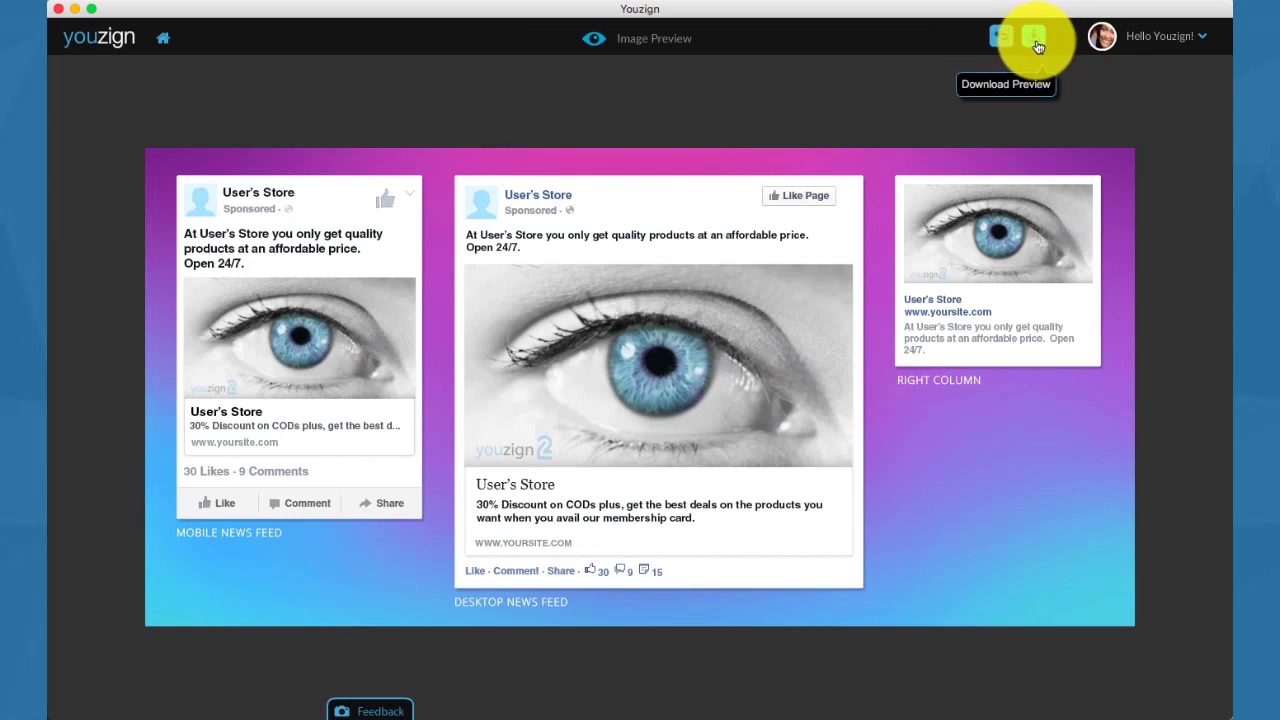
Return to the editor and save the eye design under the title 'Facebook Ad Eye'.
click(1006, 42)
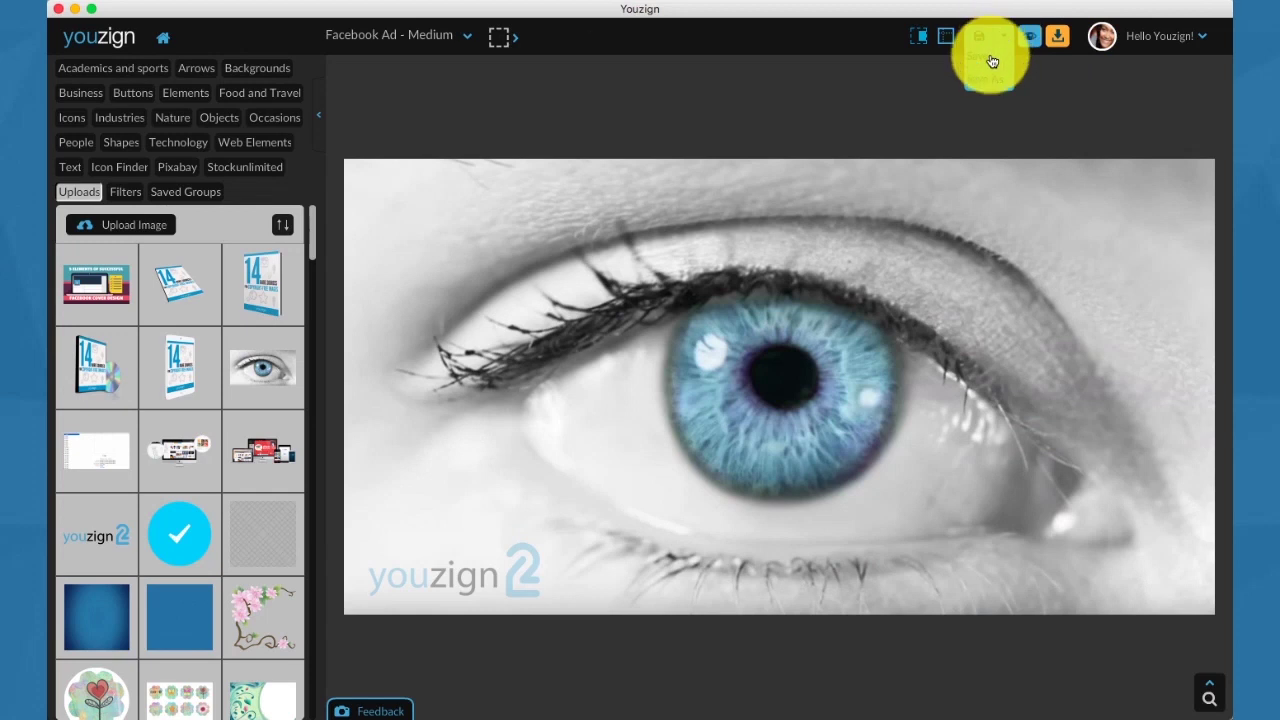
click(991, 60)
click(776, 244)
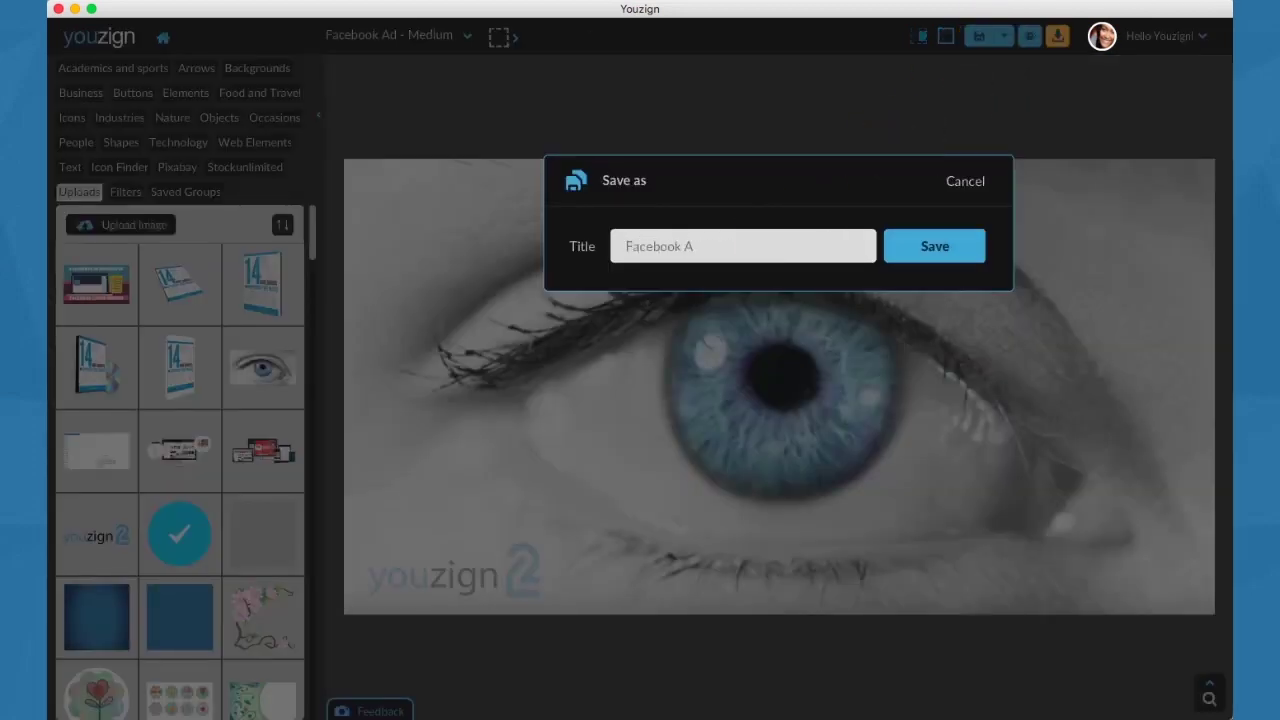
text(Facebook Ad Eye)
click(926, 262)
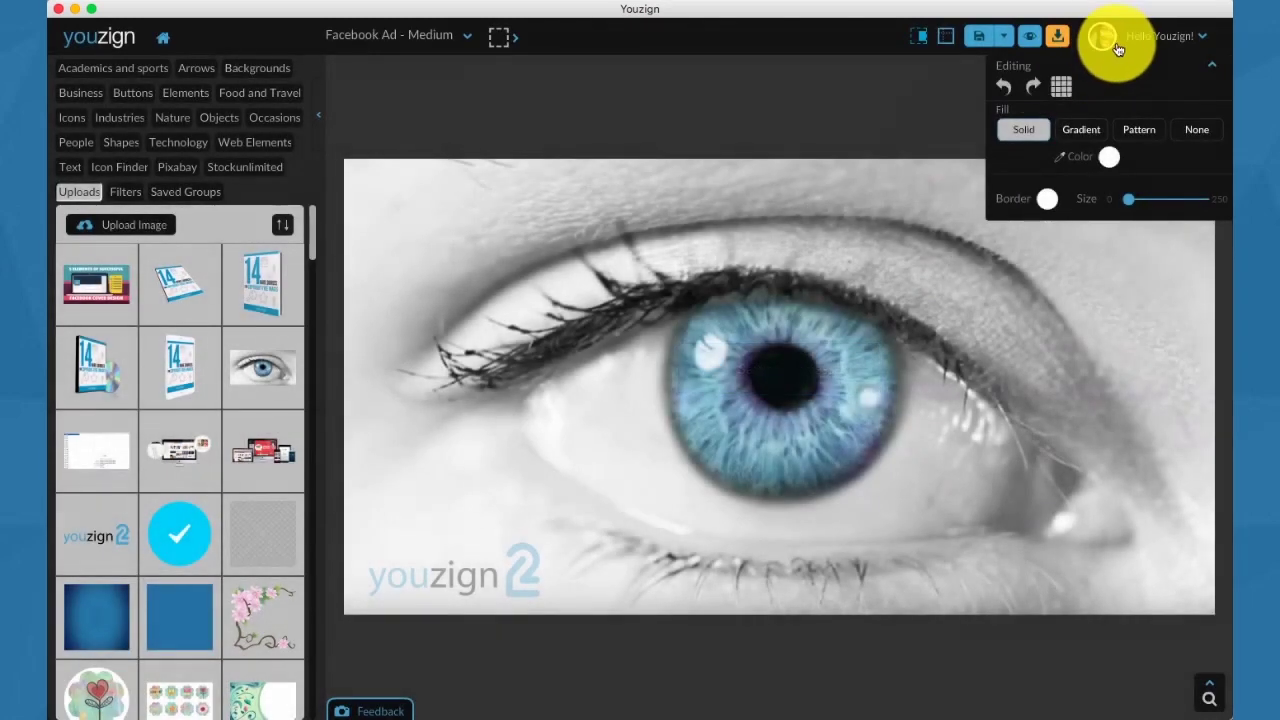
click(1105, 36)
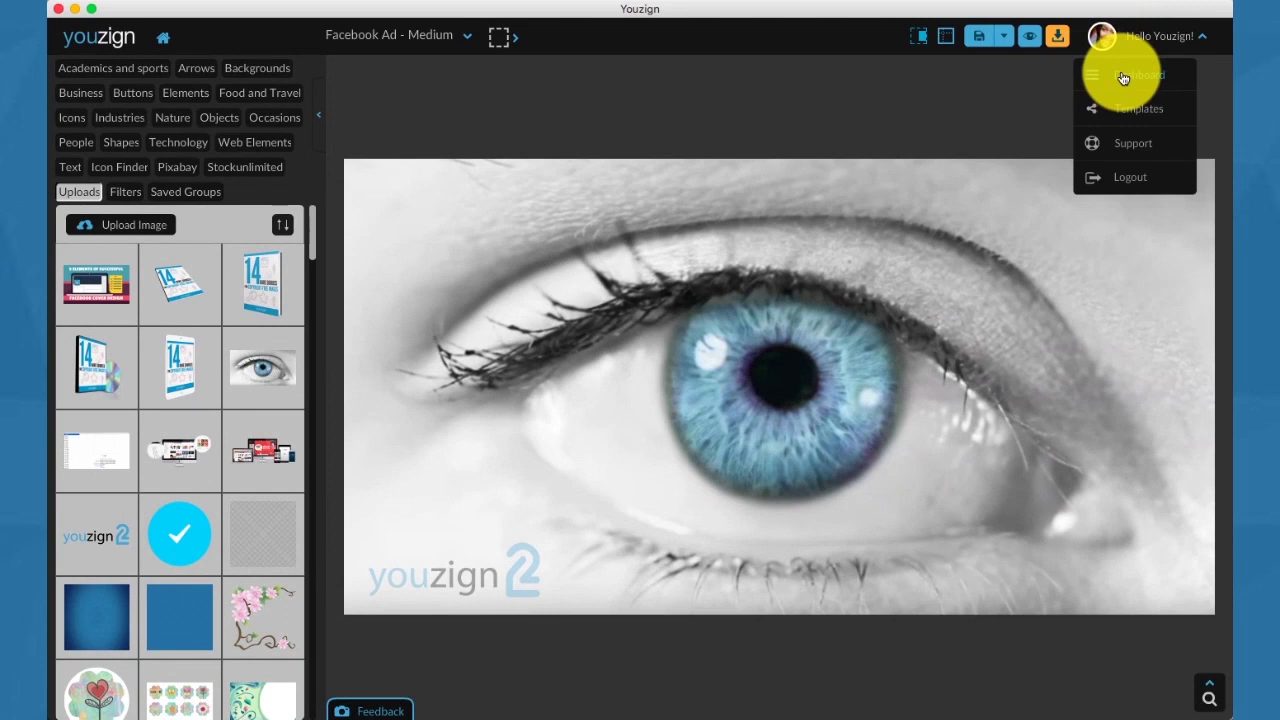
Go to the My Designs dashboard and add a new untitled folder.
click(1123, 78)
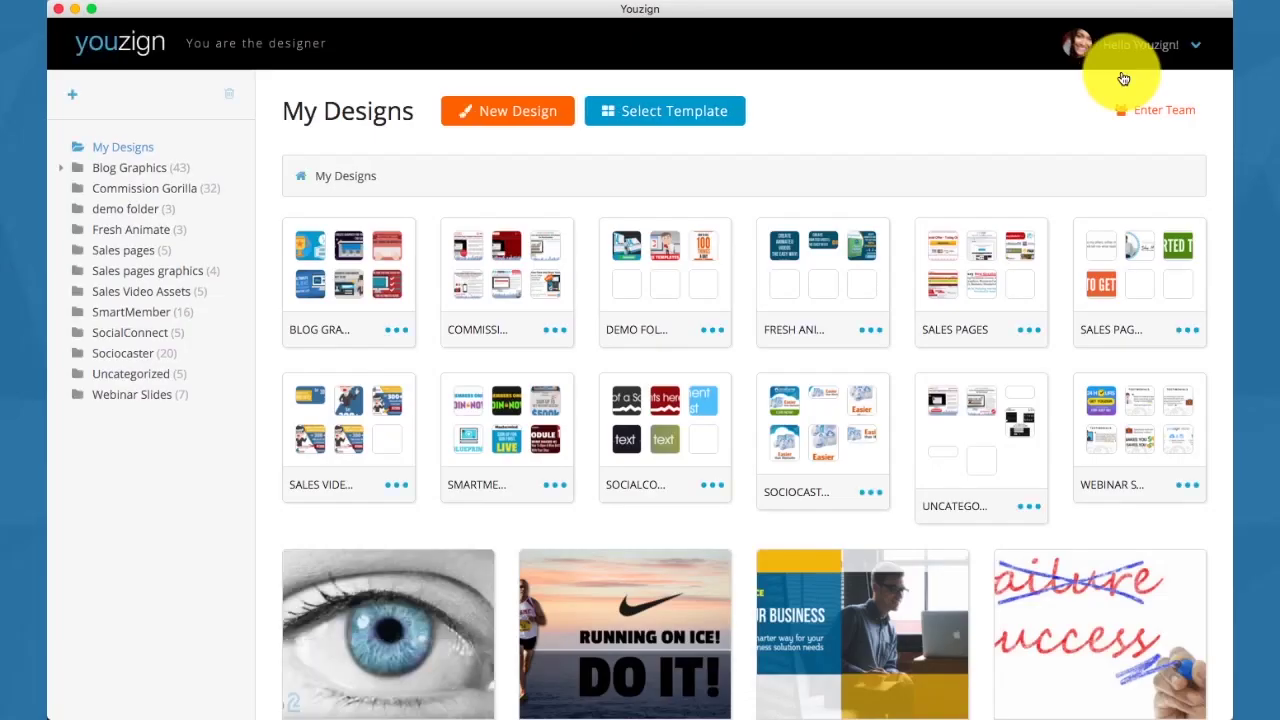
click(397, 487)
scroll(406, 498, down, 2)
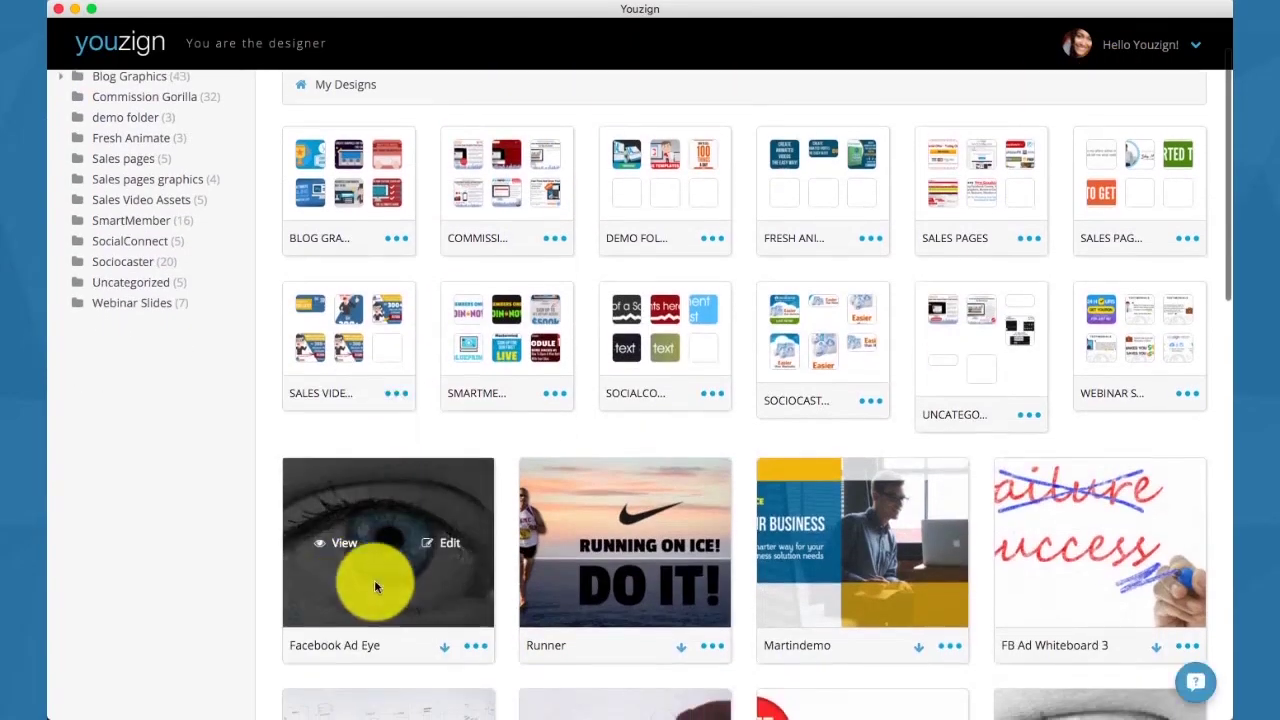
scroll(329, 393, up, 2)
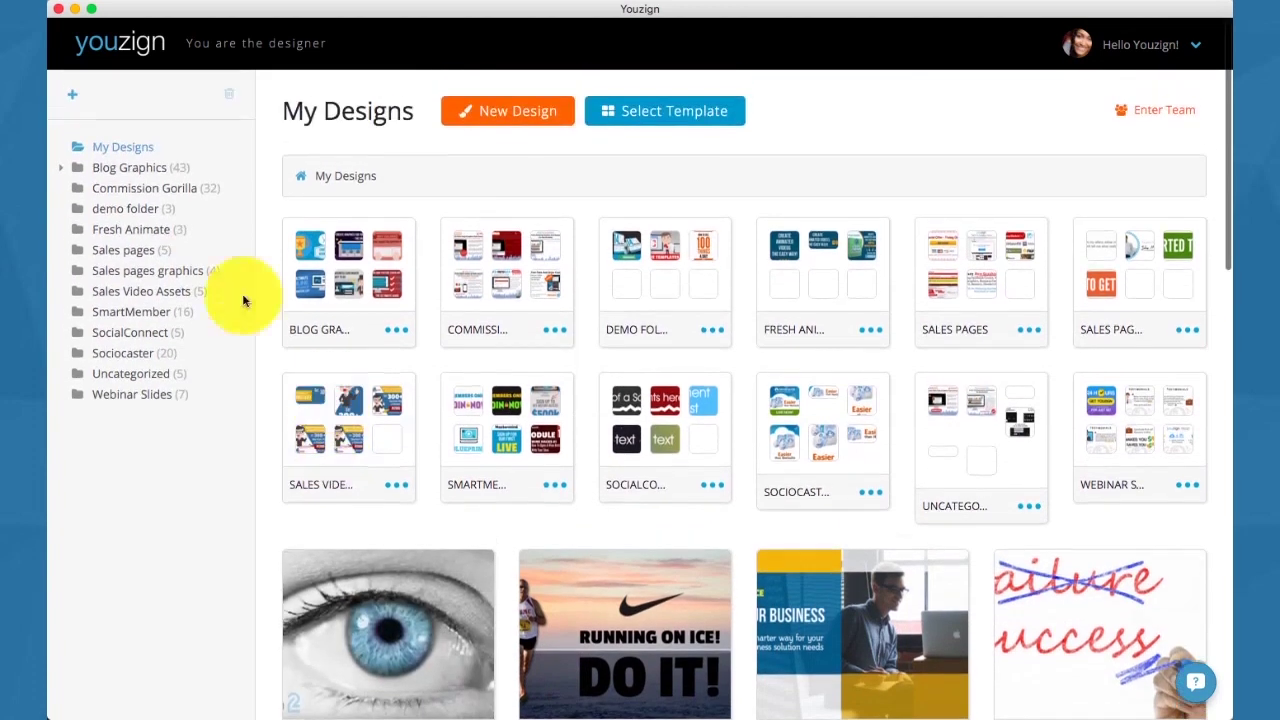
click(72, 96)
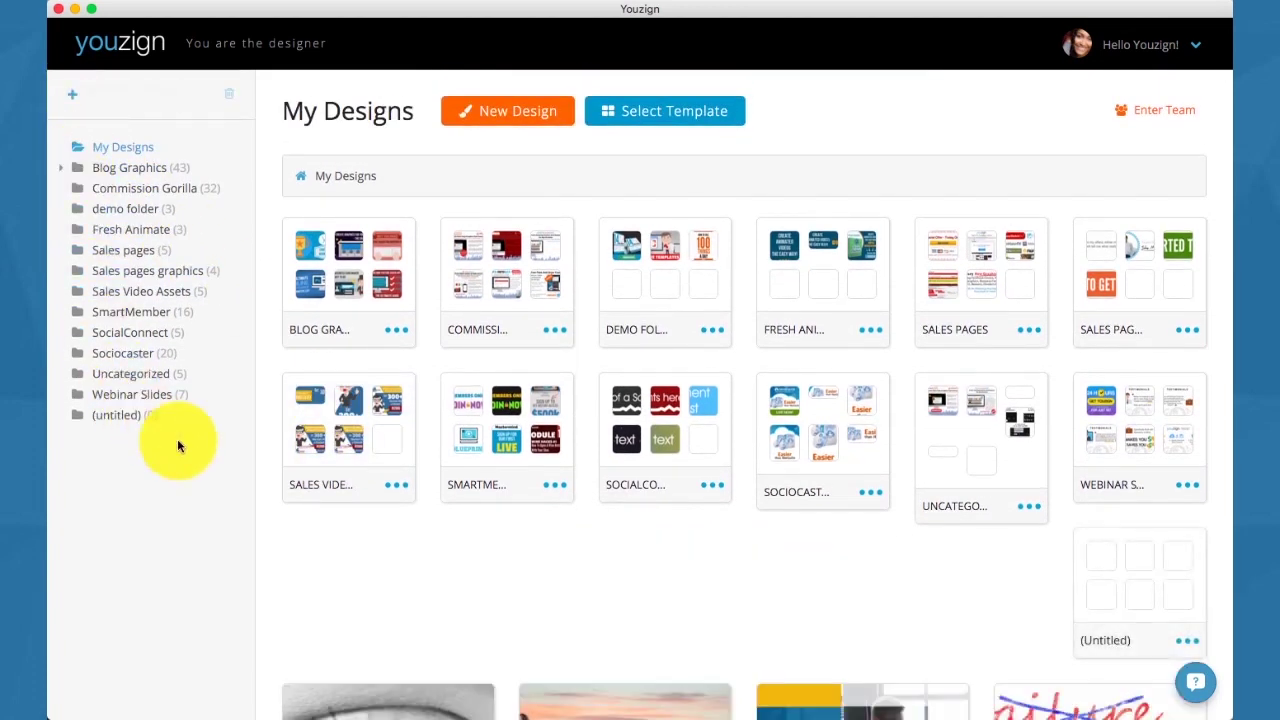
scroll(1052, 524, down, 3)
Rename the folder to 'New designs' and drag the Facebook Ad Eye design into it.
click(1185, 499)
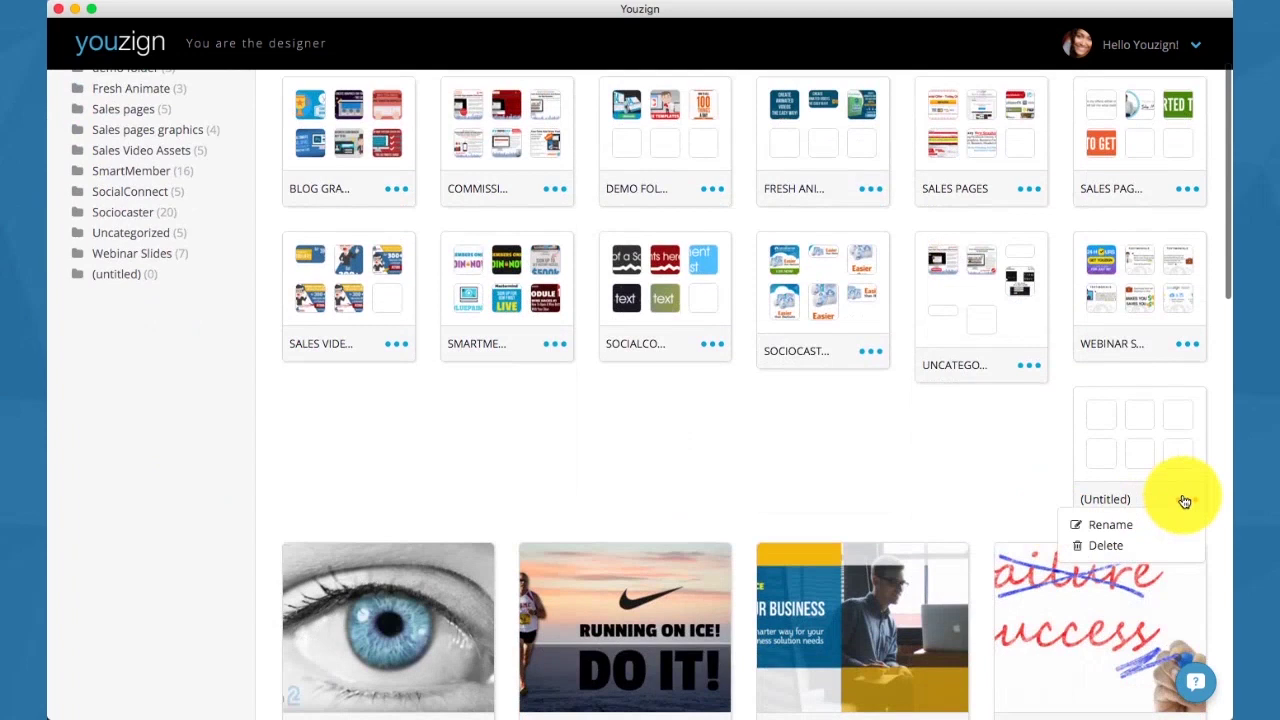
click(1137, 520)
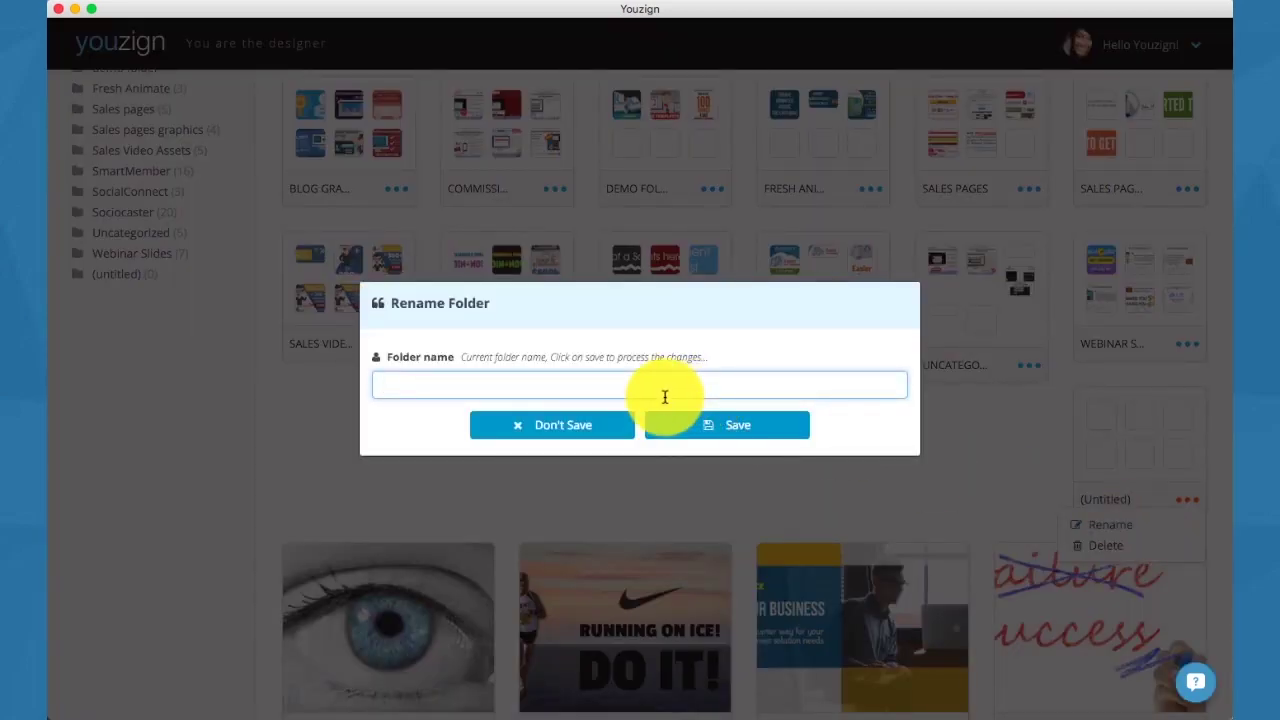
text(New designs)
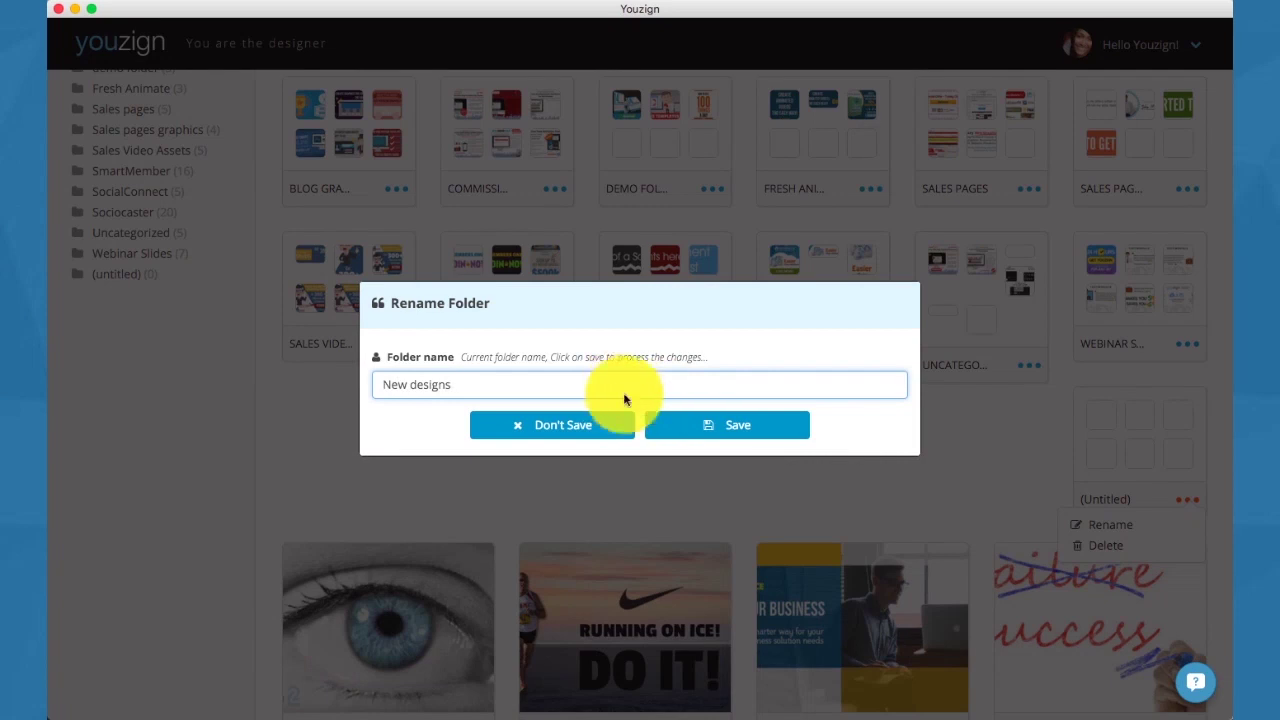
click(688, 428)
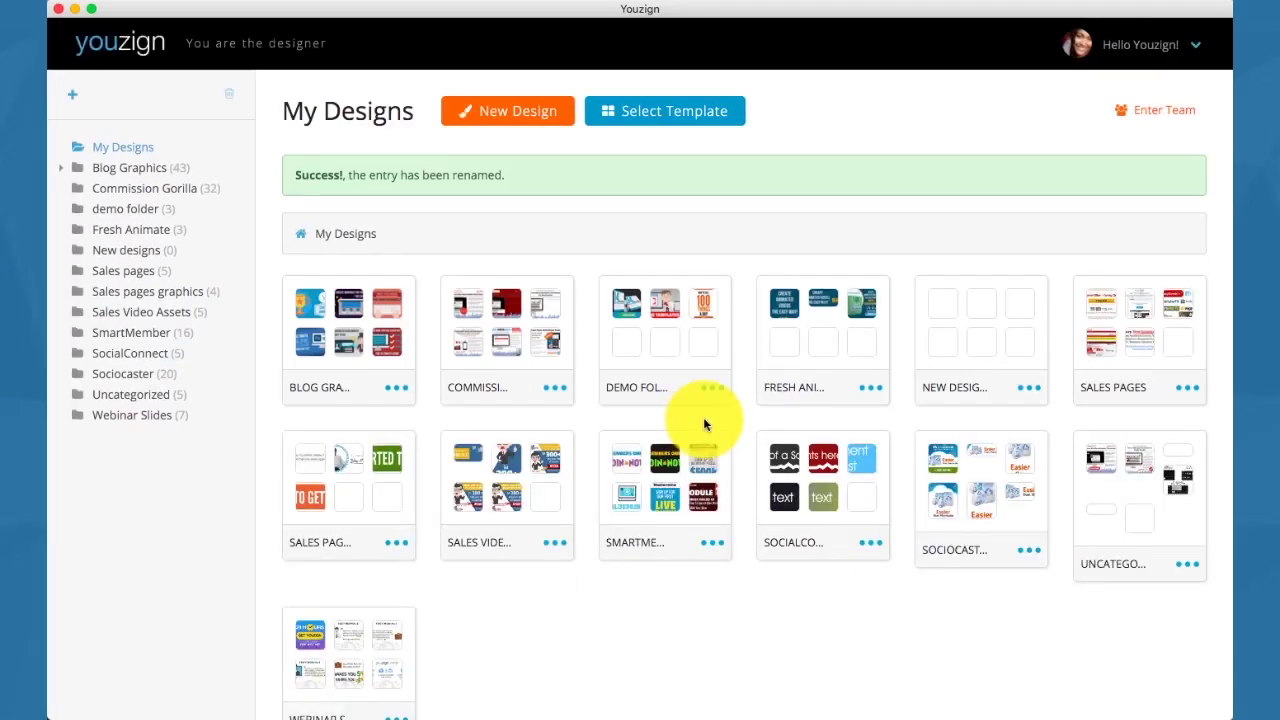
scroll(703, 417, down, 5)
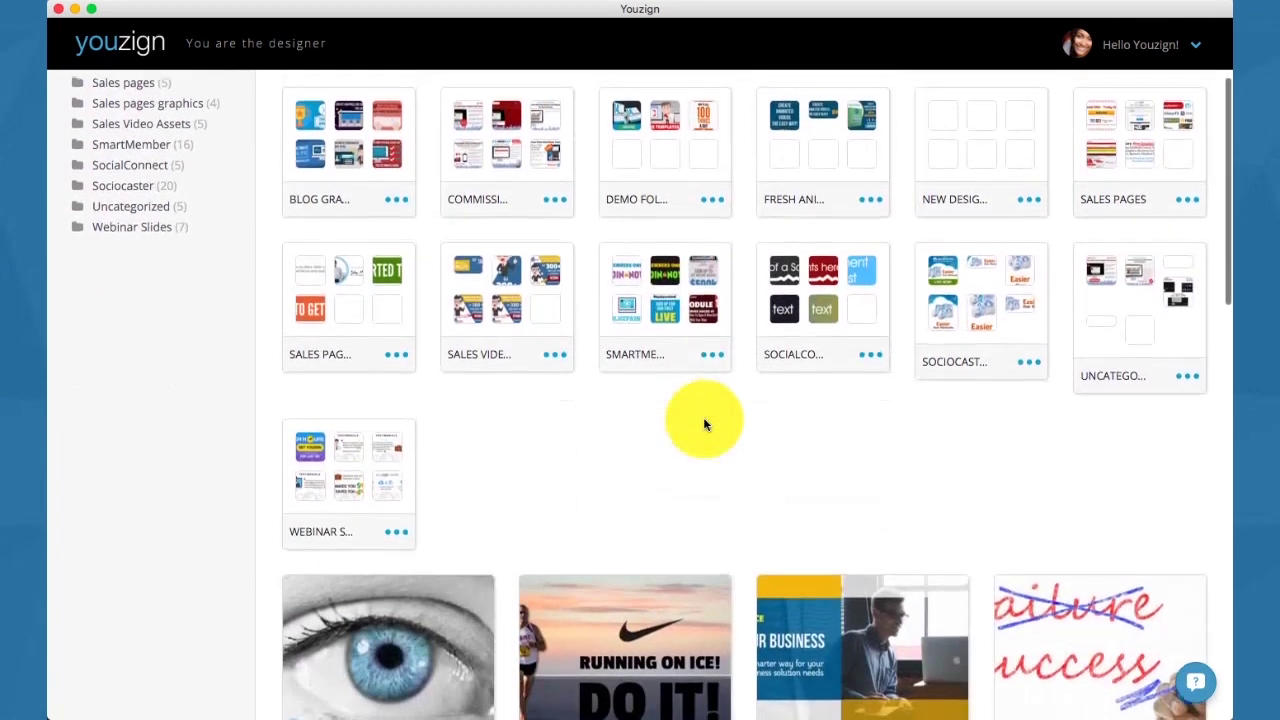
drag(420, 606, 953, 145)
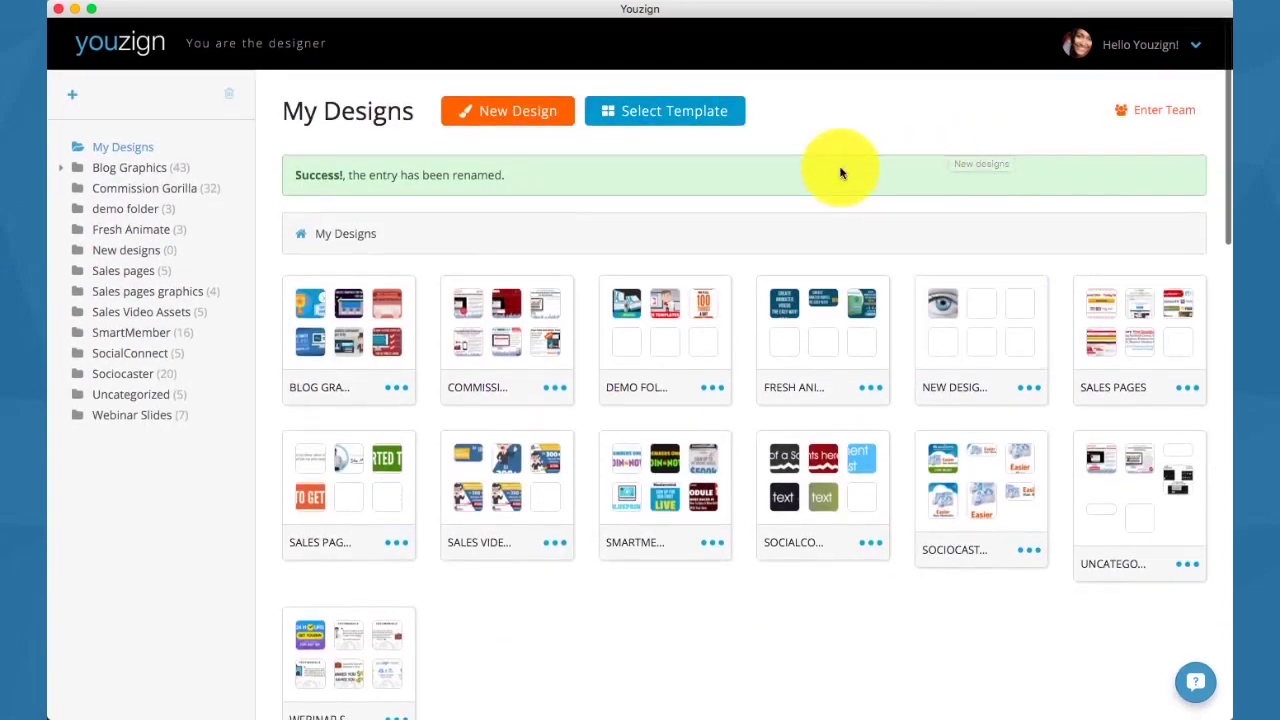
Create an Ebook Cover design with the headline 'EVERYTHING HAS CHANGED!' wrapped onto two lines.
click(519, 108)
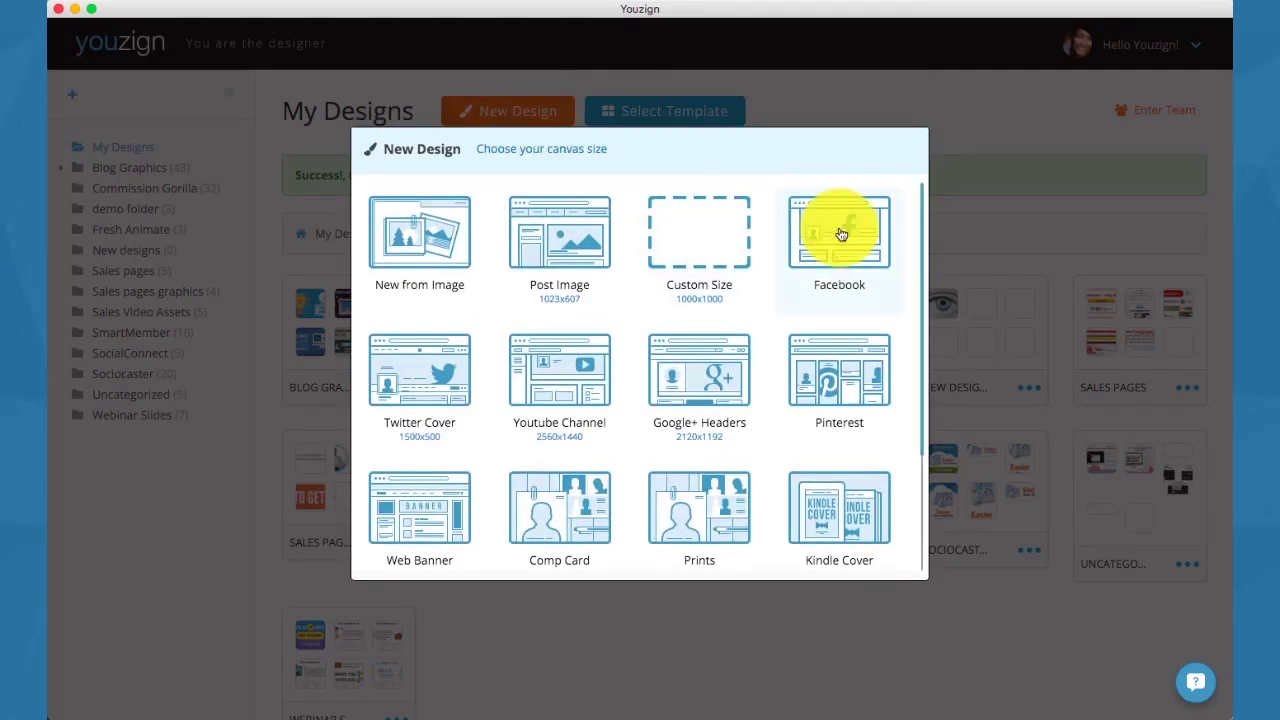
scroll(842, 234, down, 3)
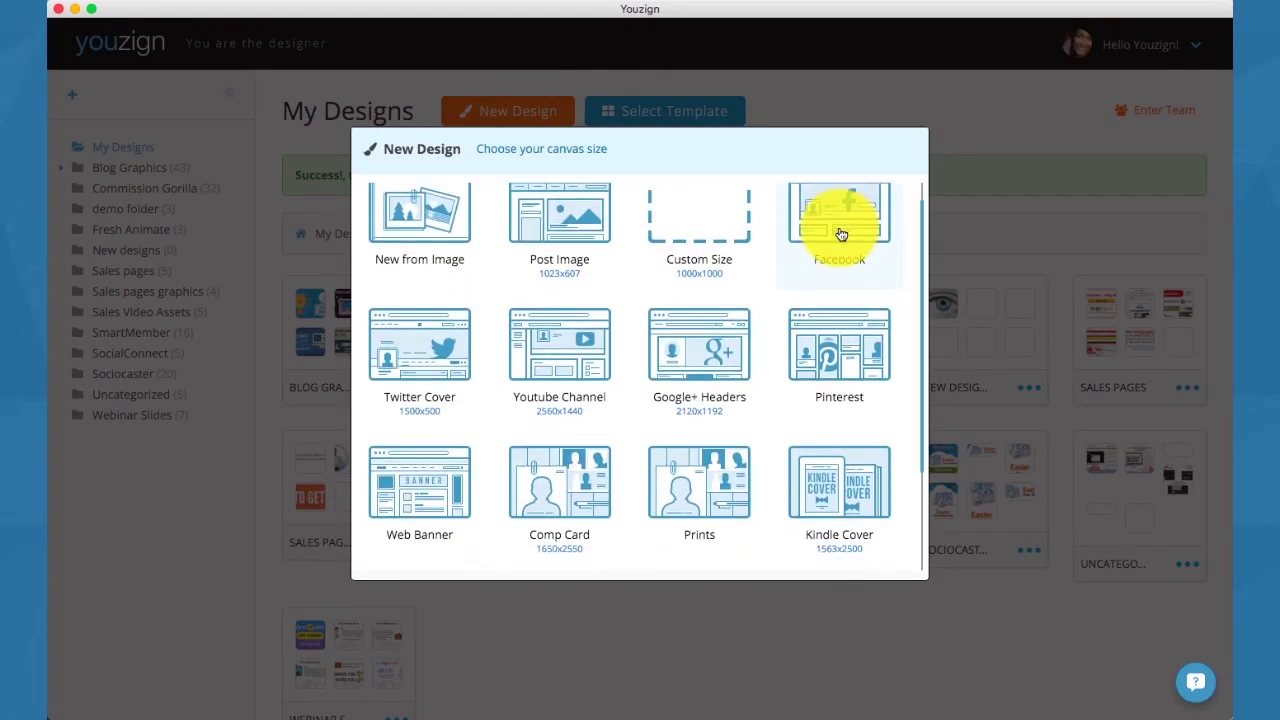
scroll(842, 234, down, 2)
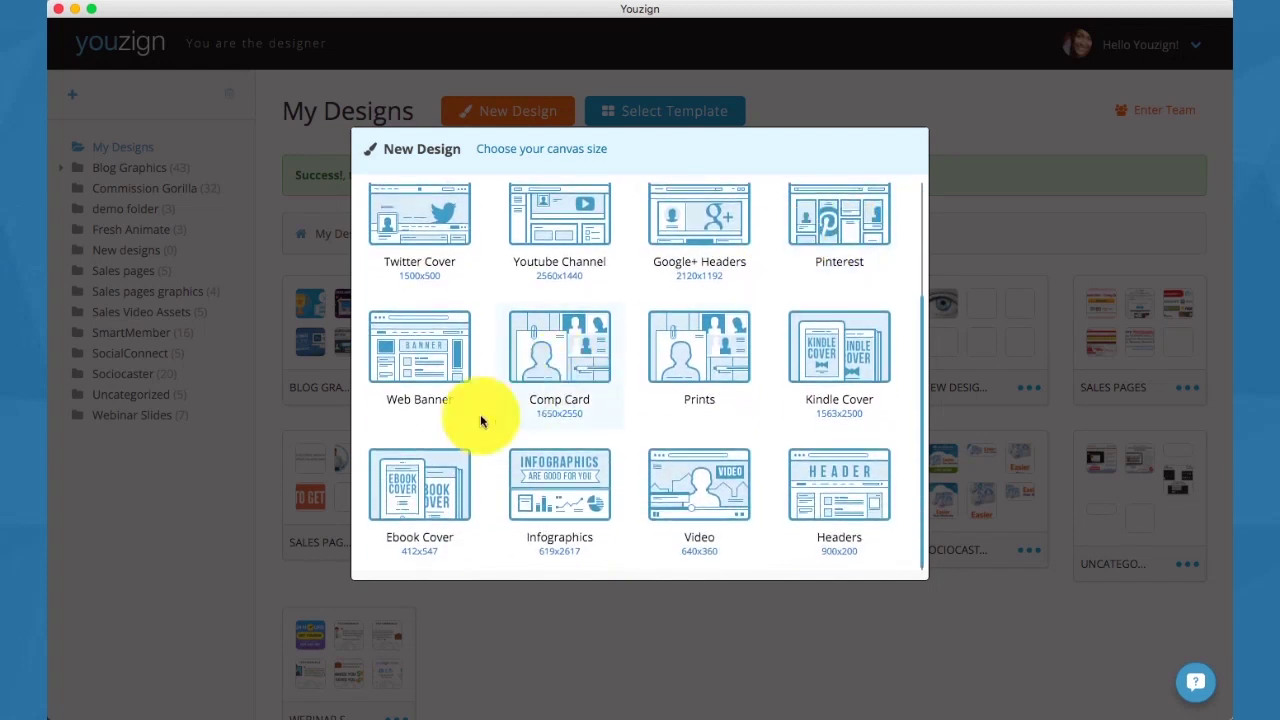
click(424, 487)
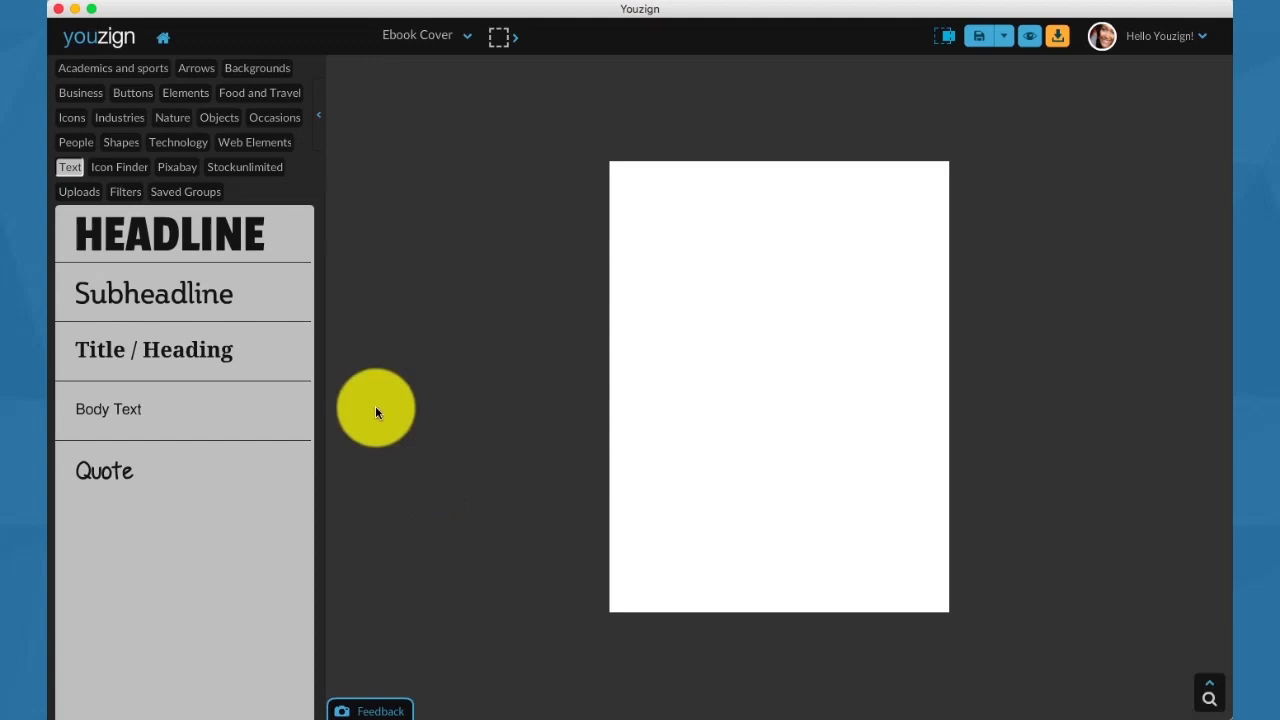
click(220, 242)
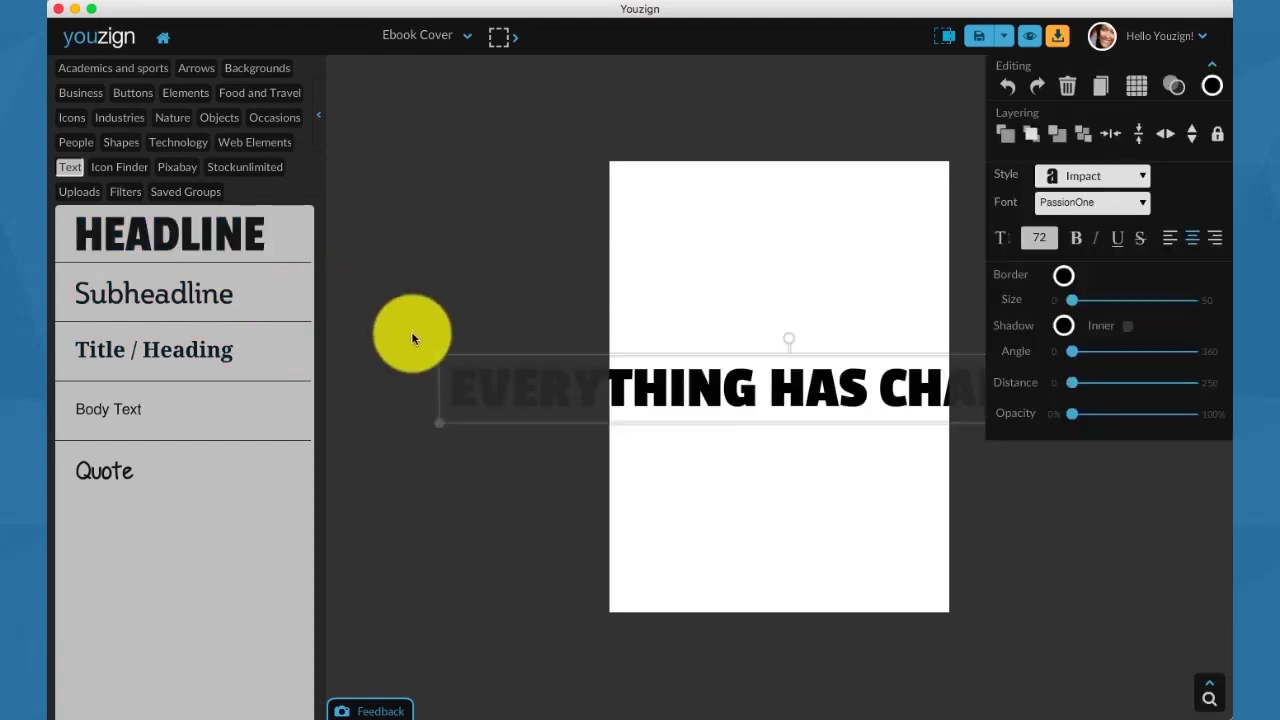
drag(431, 388, 663, 244)
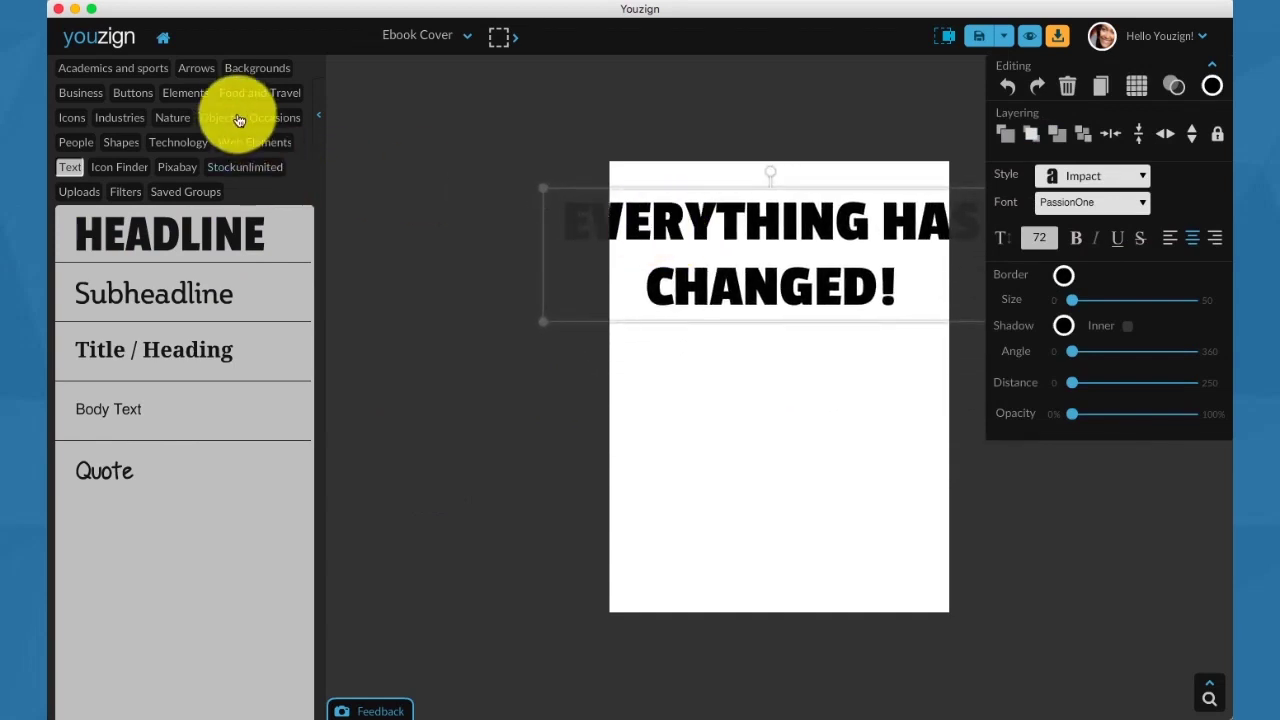
Set the pier photo as the full-cover background image.
click(251, 66)
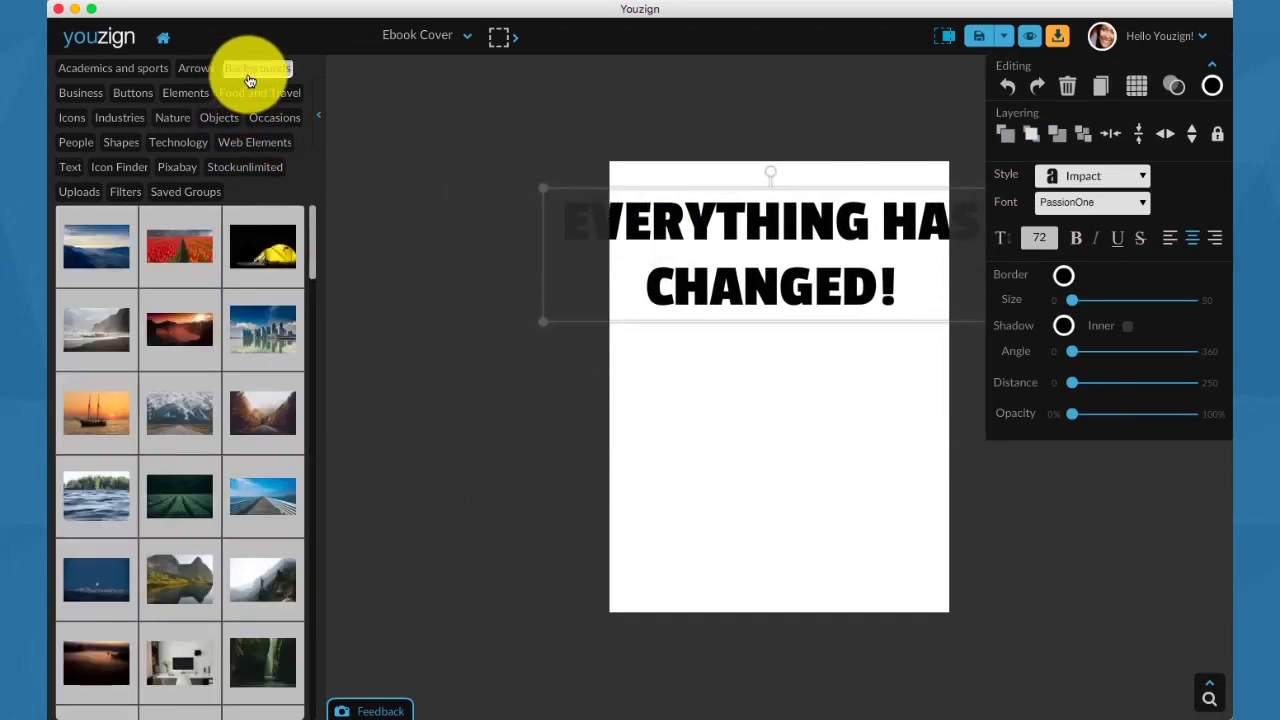
click(257, 491)
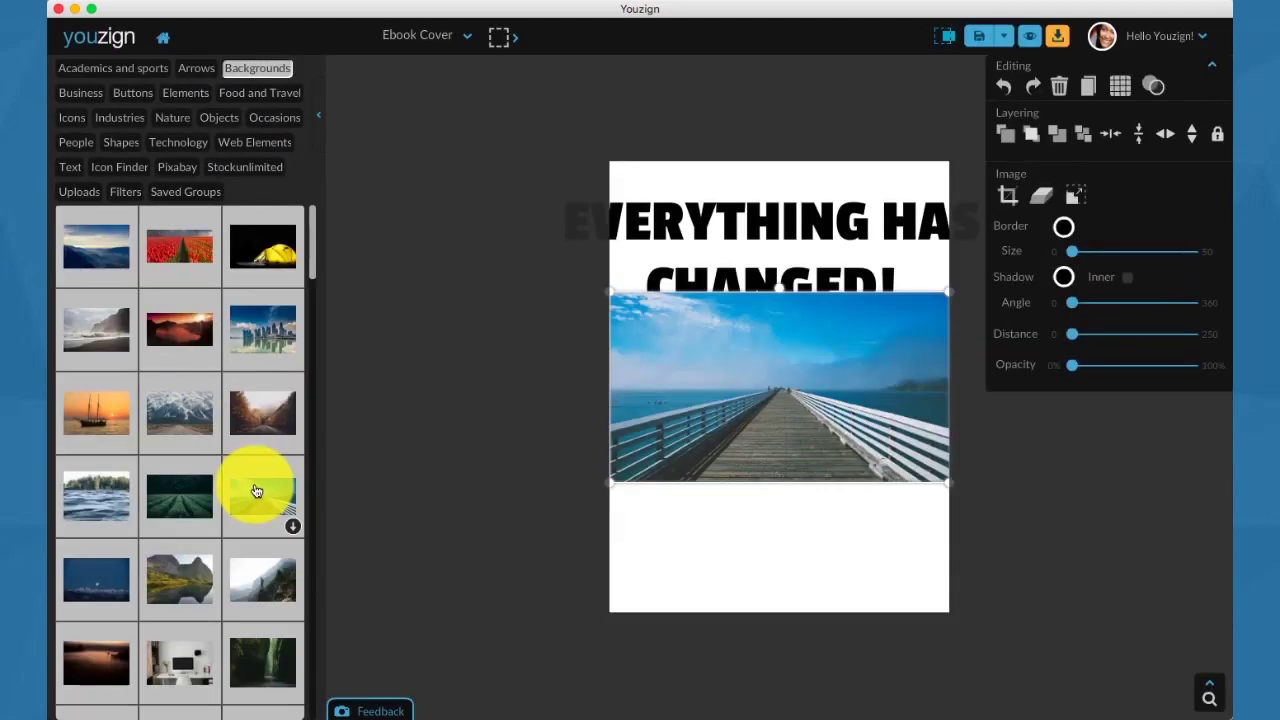
click(1077, 197)
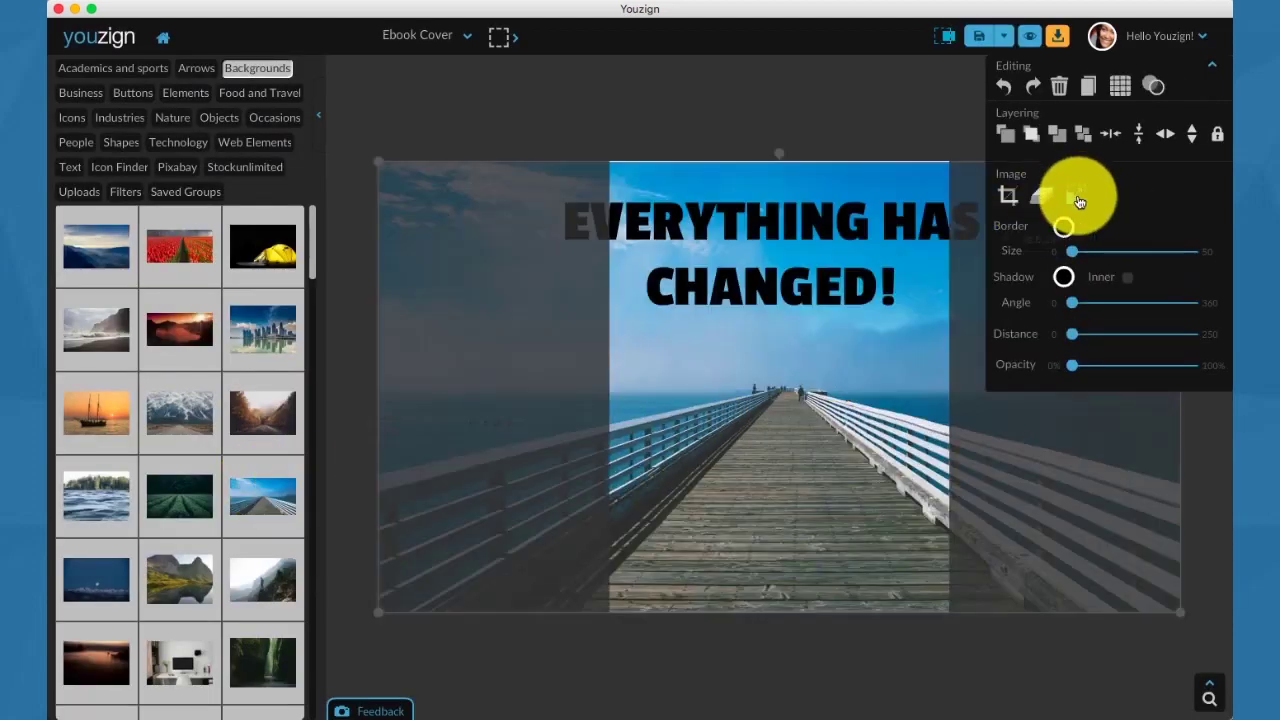
Rewrap the headline onto three lines and move it to the top of the cover.
click(748, 255)
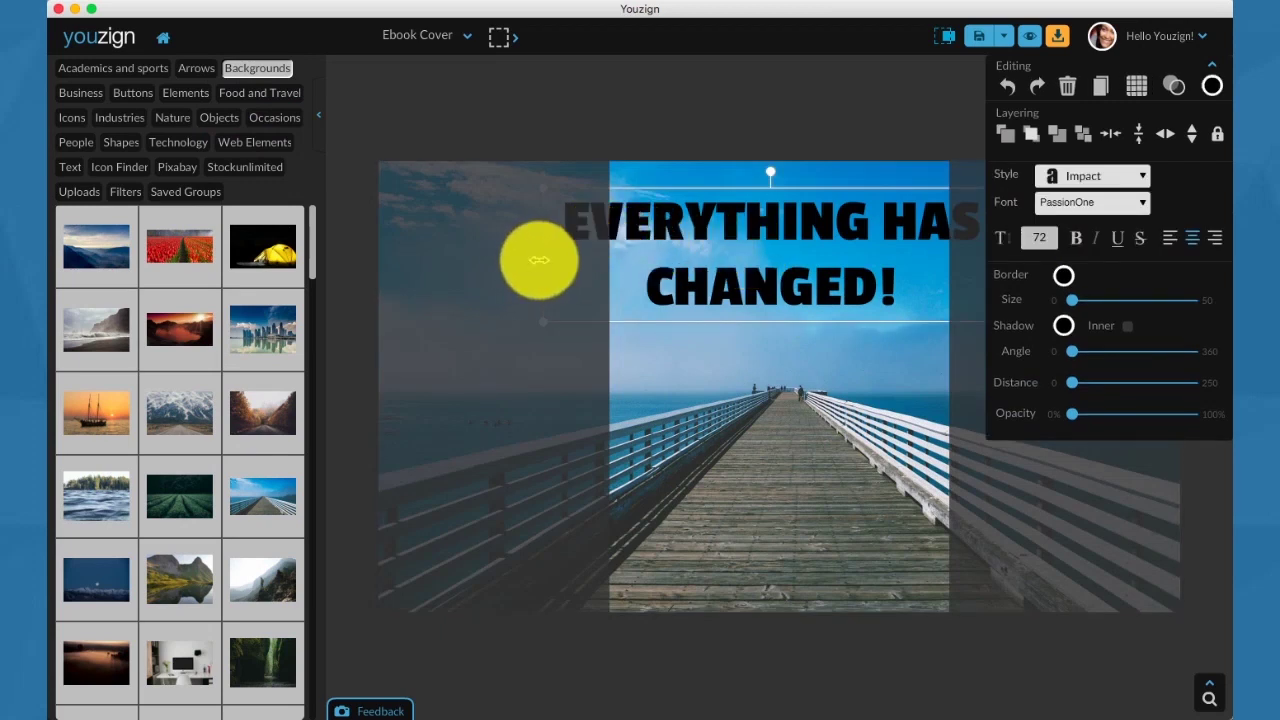
drag(539, 260, 665, 256)
click(763, 233)
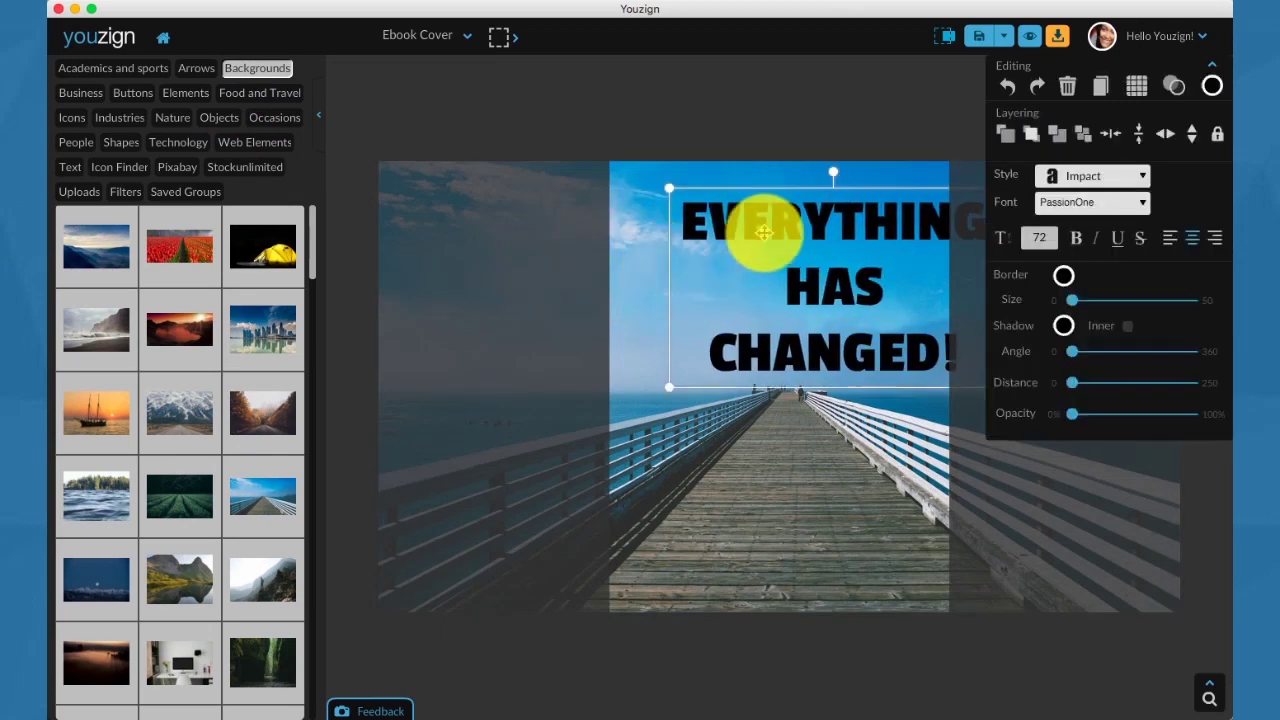
drag(763, 233, 772, 203)
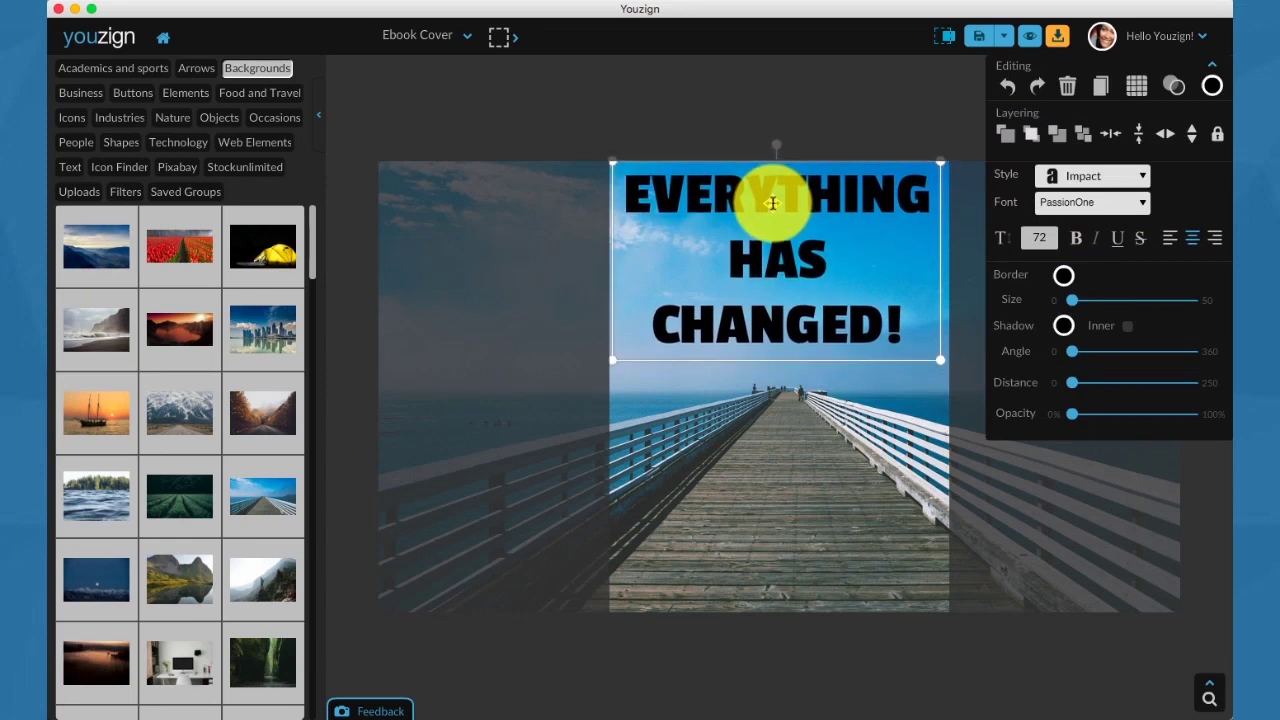
Retype the headline text as 'BEYOND THE HORIZON'.
double_click(772, 203)
text(BEYOND)
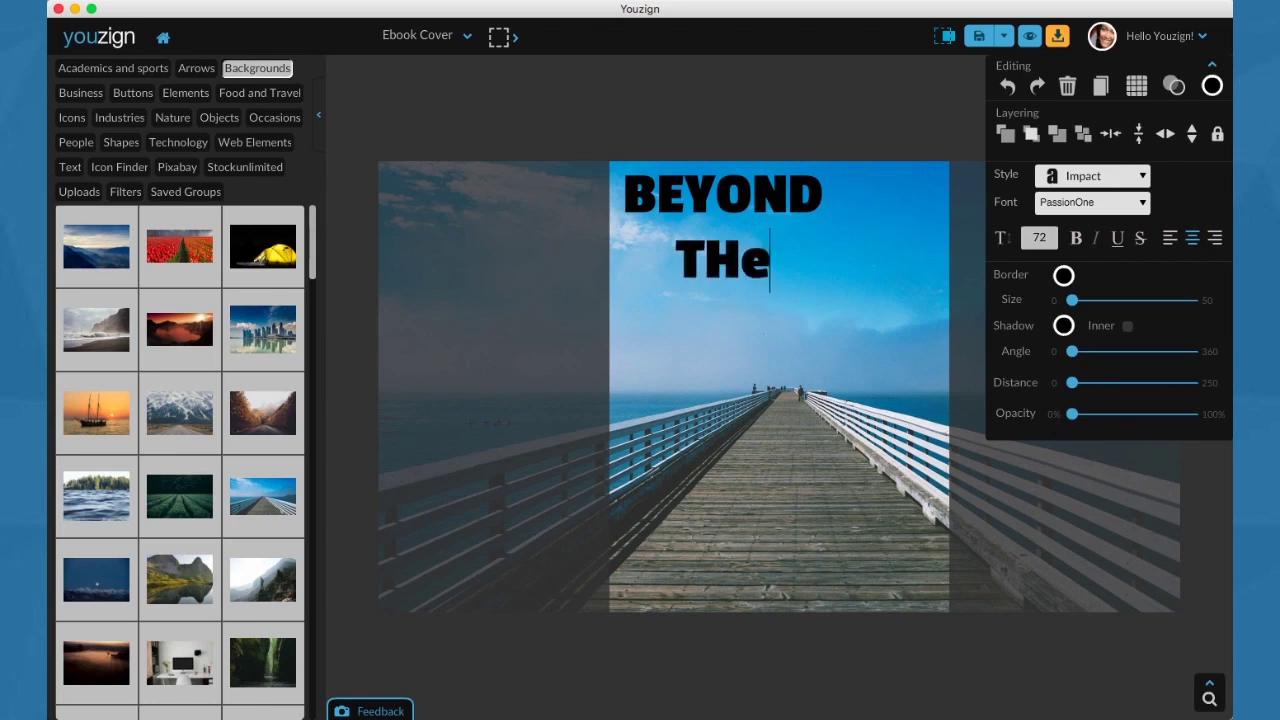
text( H)
key(BackSpace)
key(BackSpace)
text(E)
key(BackSpace)
key(BackSpace)
text(E HOR)
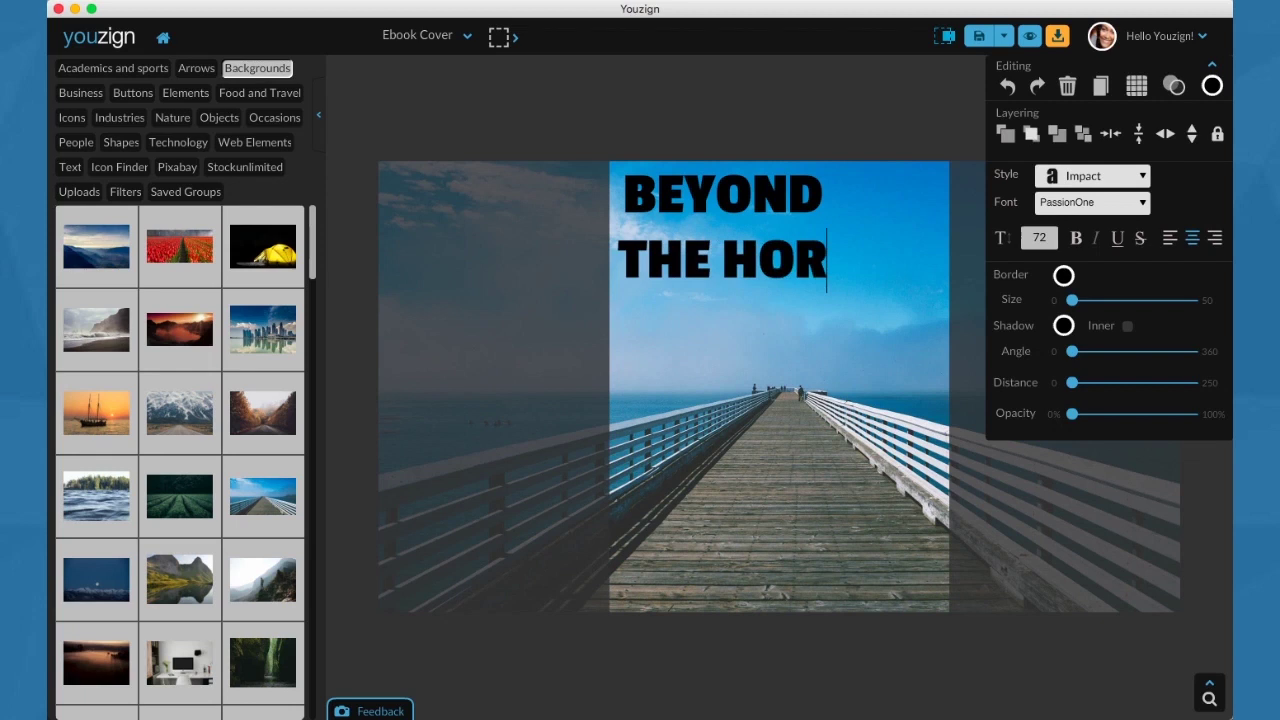
text(IZON)
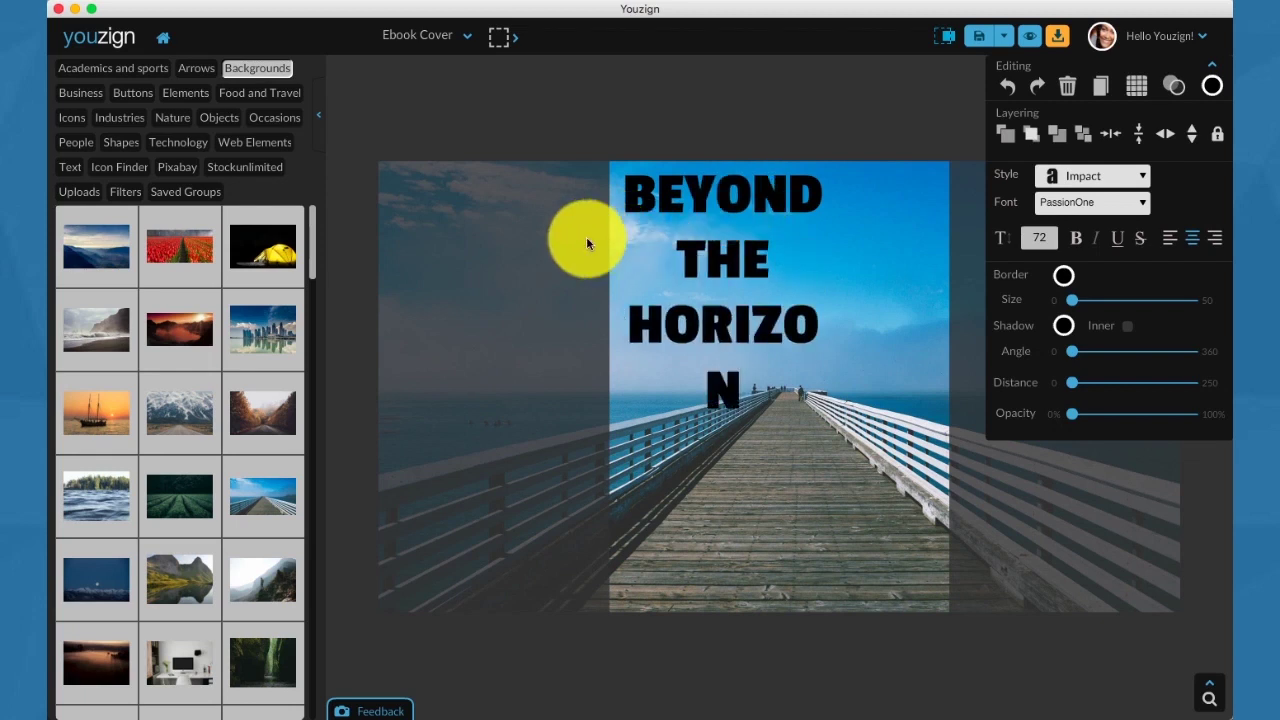
click(586, 243)
Widen the headline box so HORIZON fits on one line, nudging it right and down.
click(688, 242)
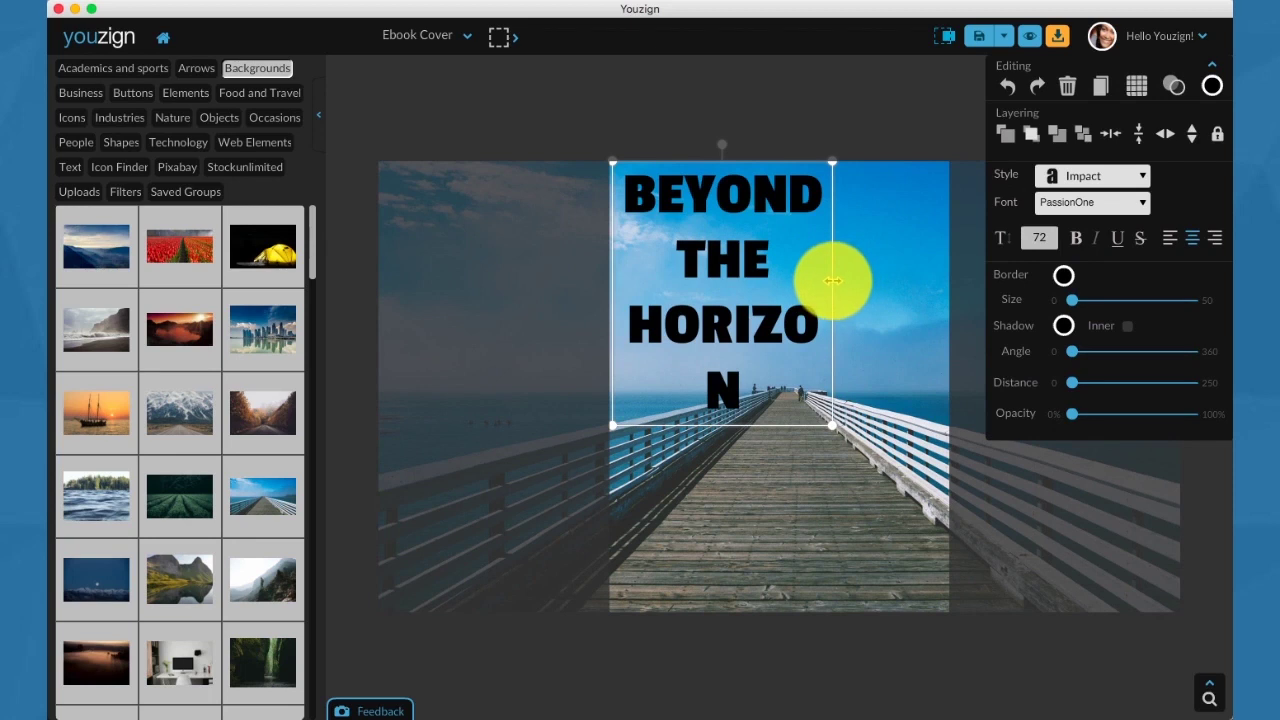
drag(832, 278, 902, 275)
click(741, 229)
drag(741, 198, 761, 209)
Give the headline box a thick white border and make the headline text white.
click(1064, 276)
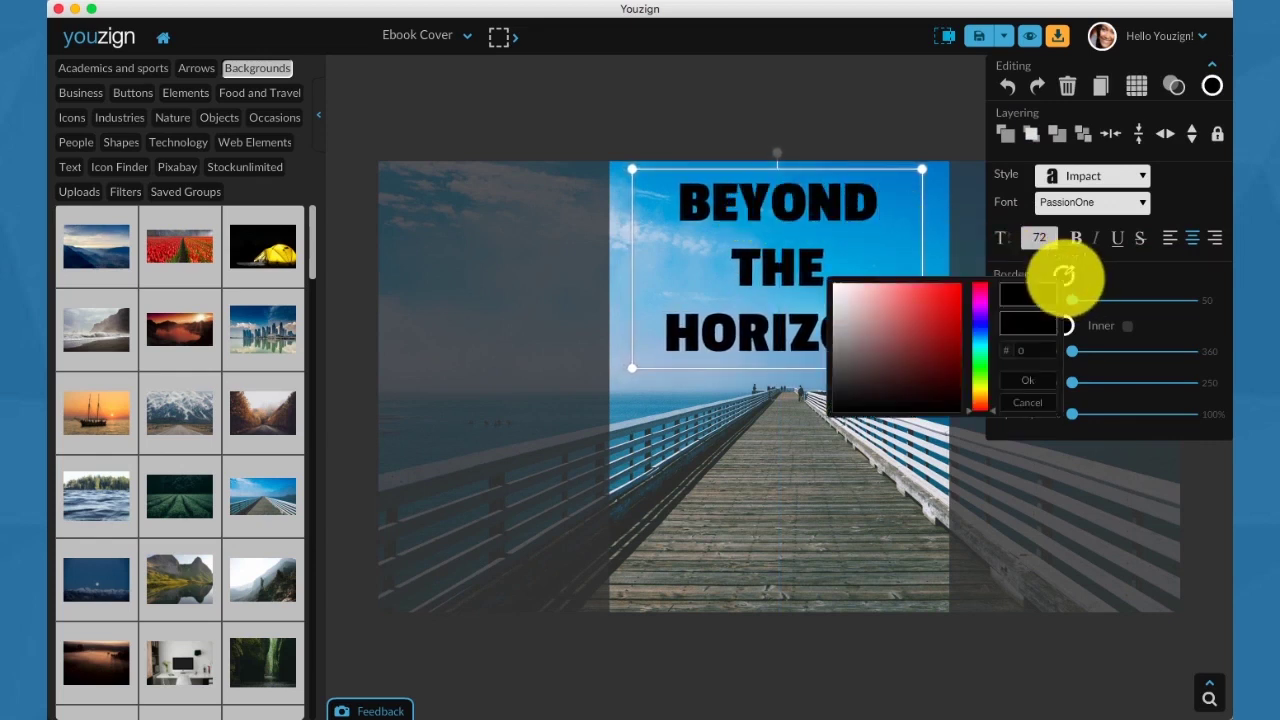
click(869, 307)
click(827, 286)
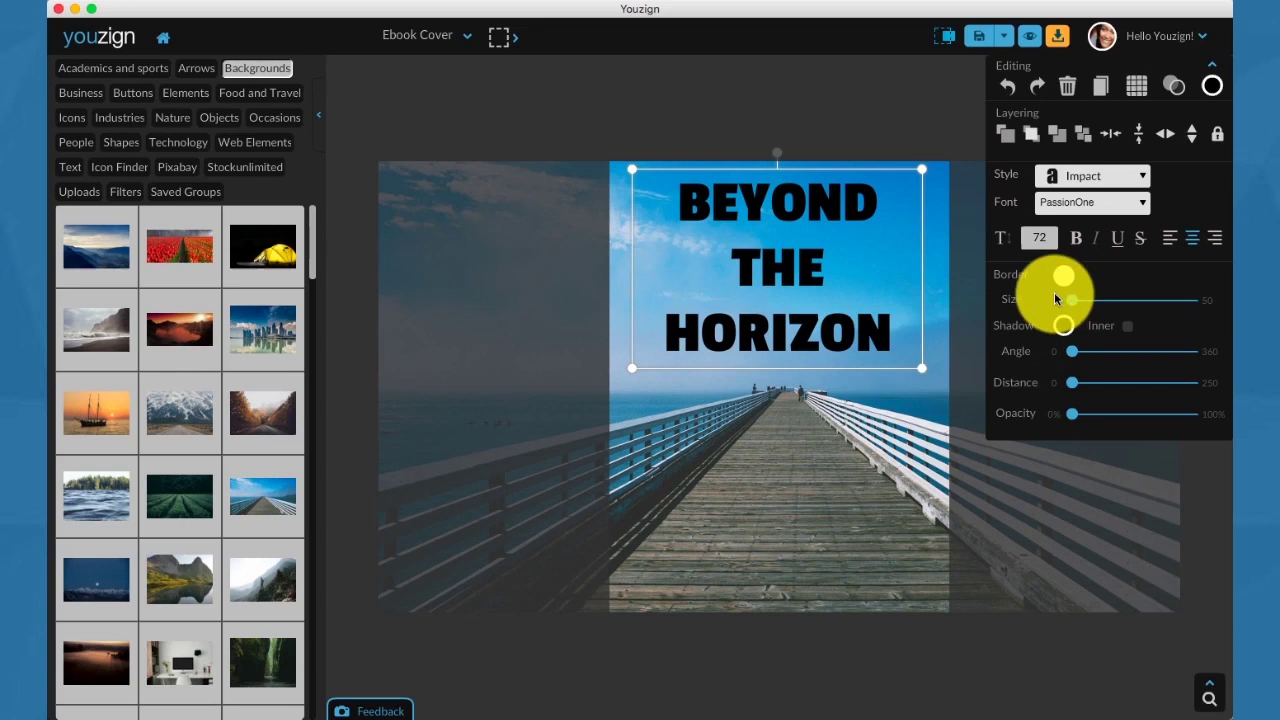
drag(1076, 307, 1082, 307)
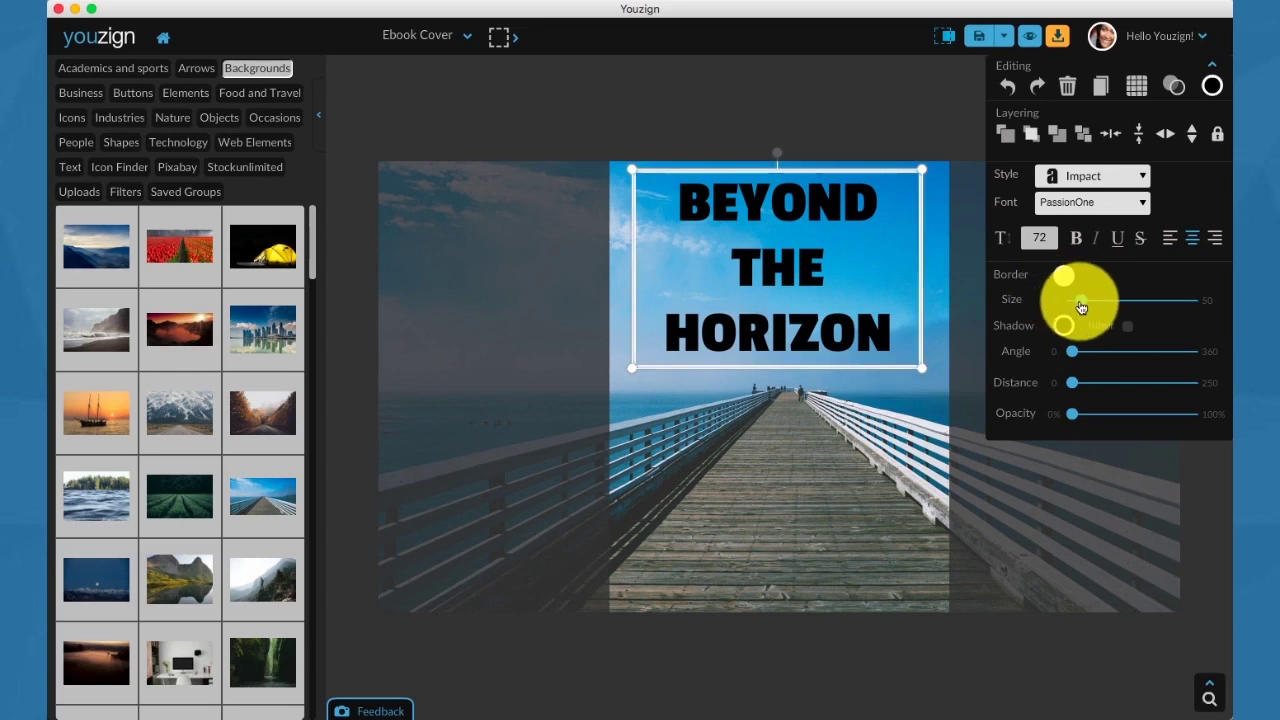
click(1210, 90)
drag(1035, 128, 985, 97)
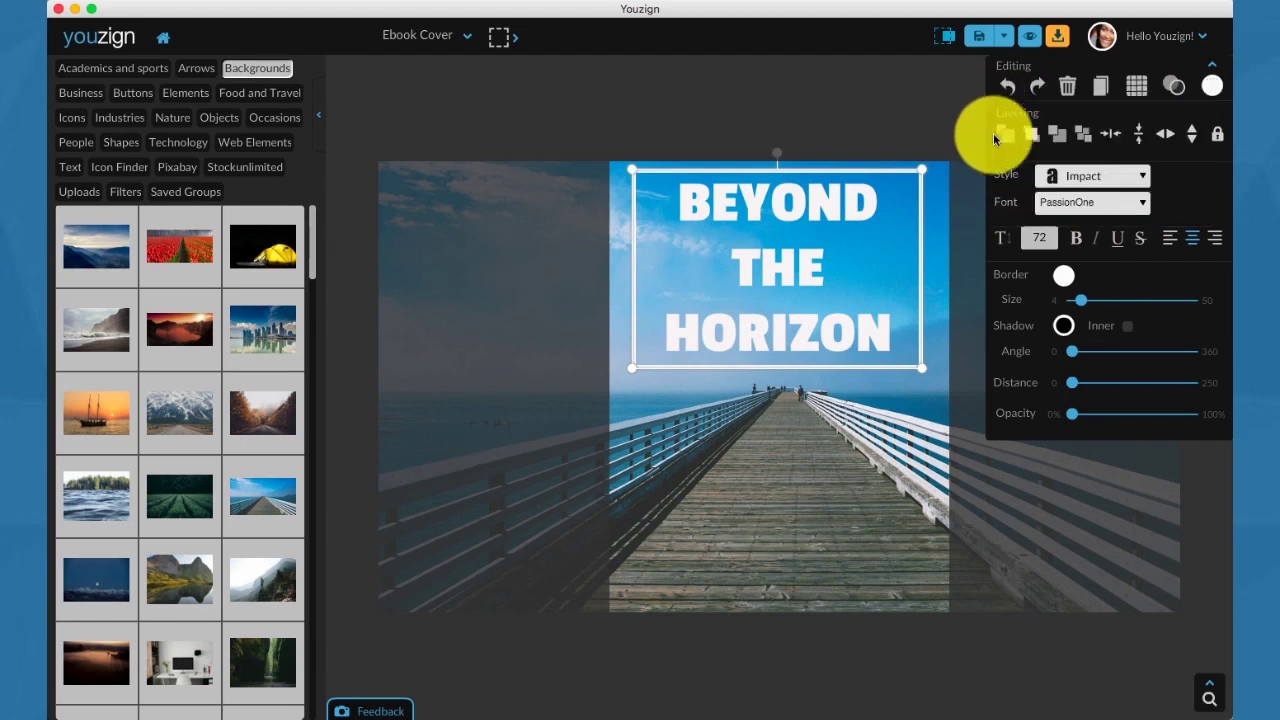
Add a soft drop shadow to the headline: 26% opacity, distance 10, angle 29.
click(1063, 325)
click(1063, 325)
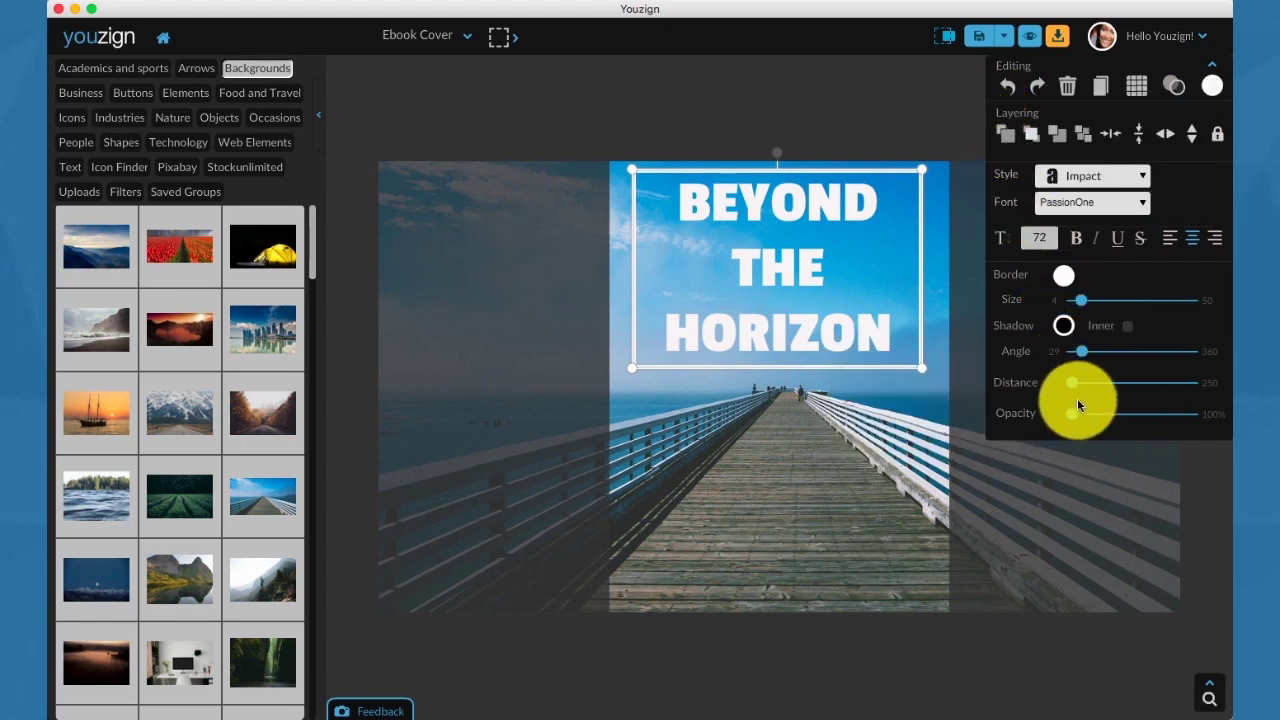
drag(1074, 418, 1100, 418)
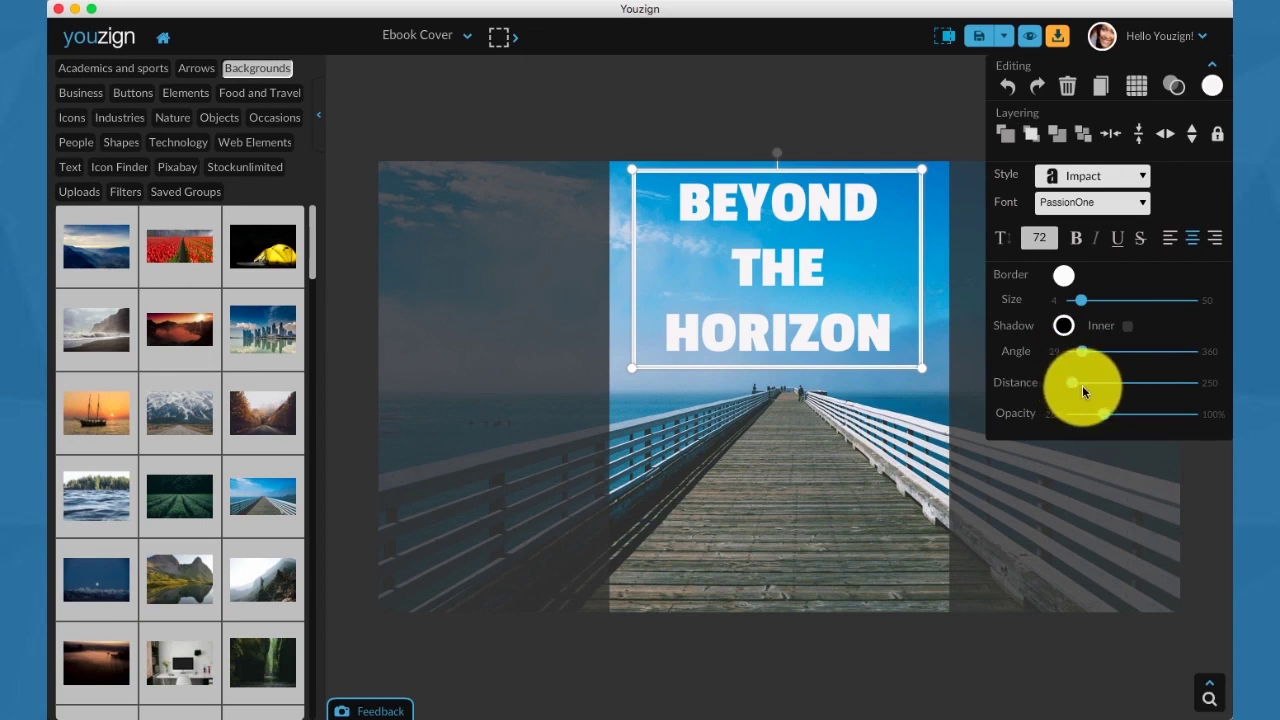
click(1080, 389)
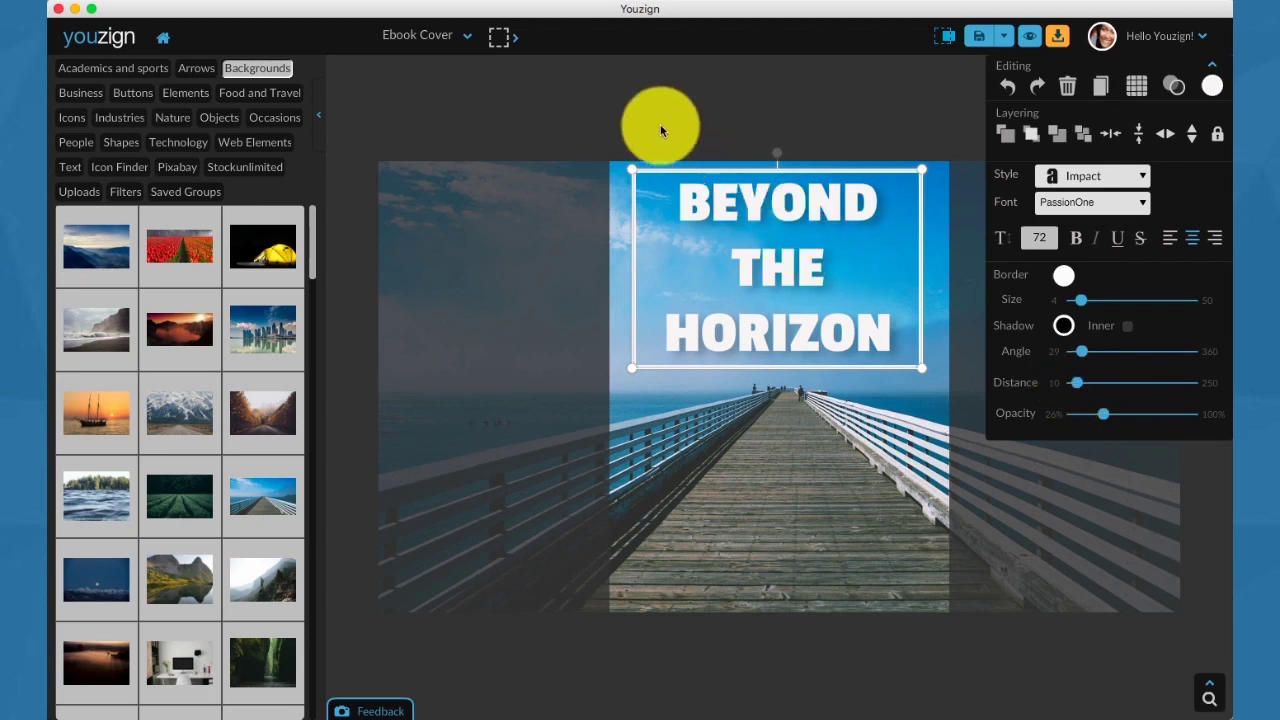
Add a Title / Heading text line near the cover's bottom containing the author's name.
click(72, 167)
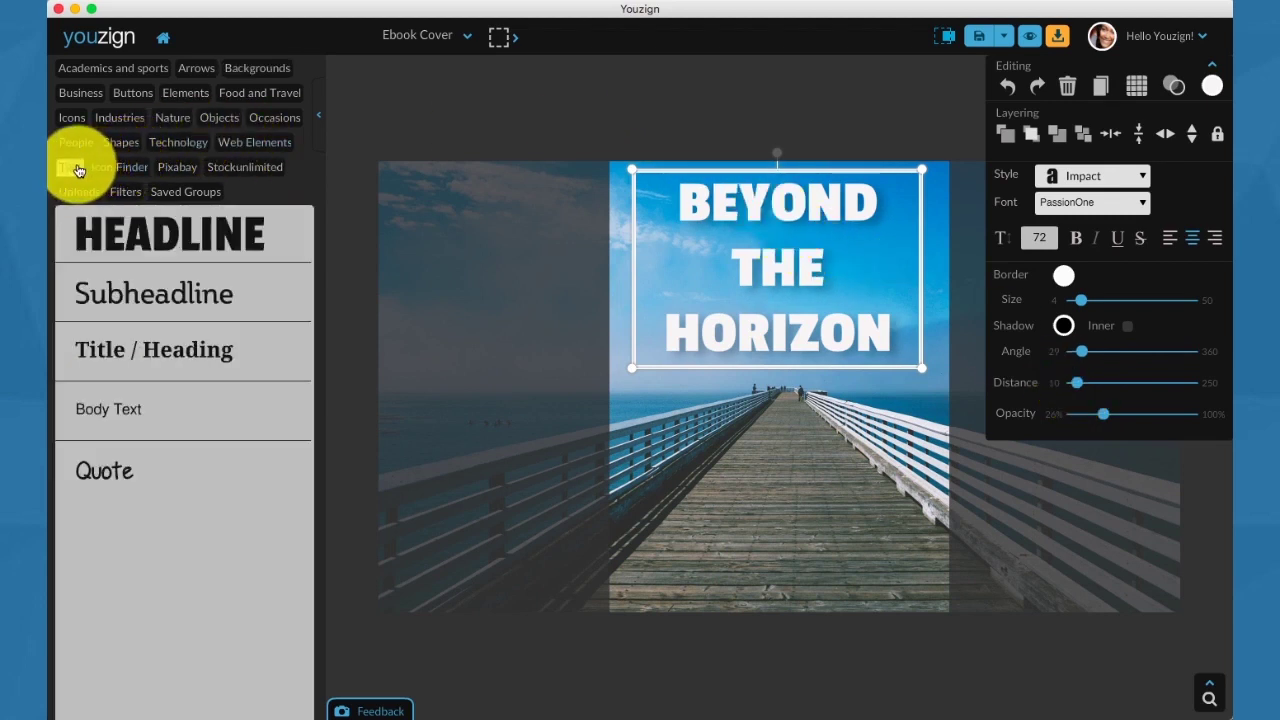
click(147, 352)
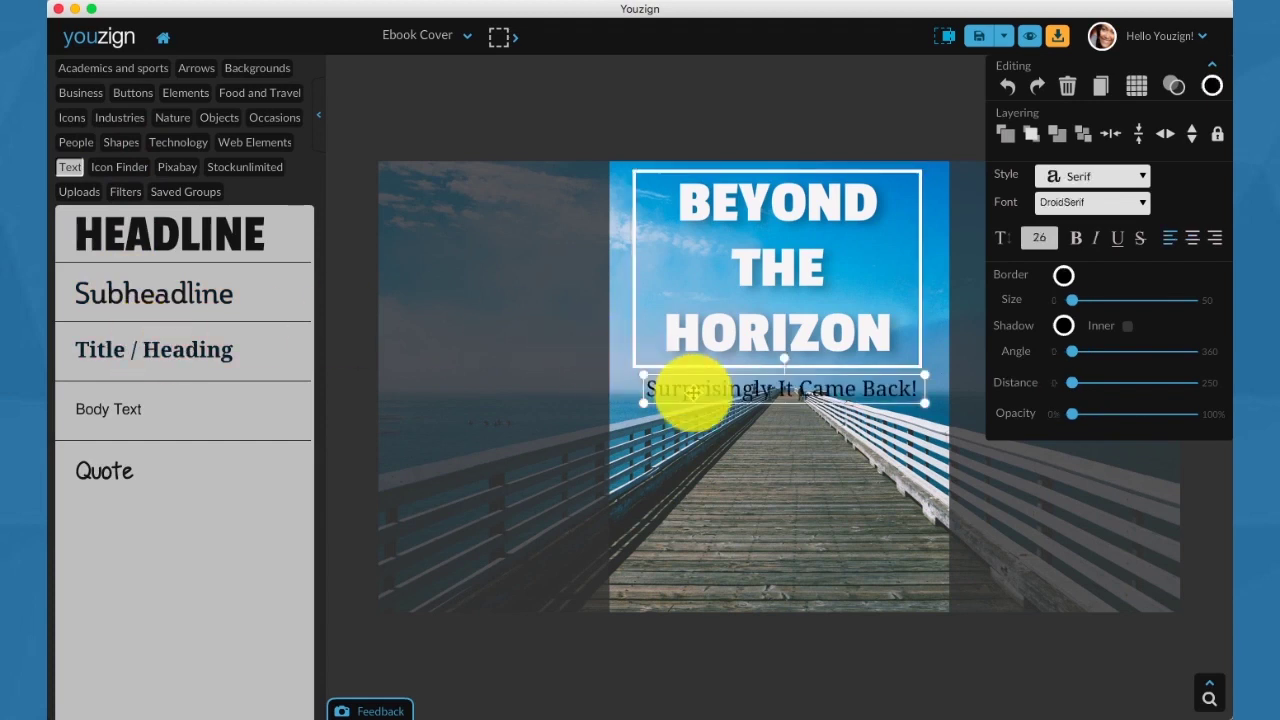
drag(692, 393, 698, 594)
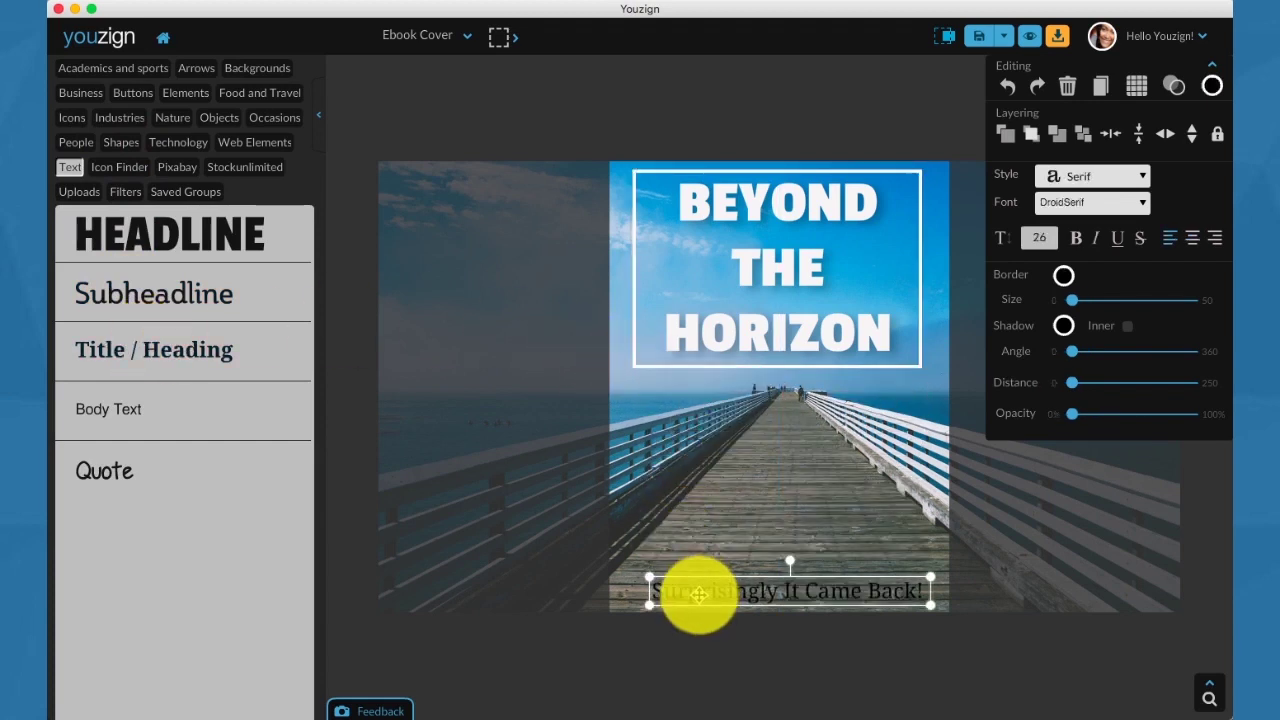
double_click(698, 594)
text(Jane Doe)
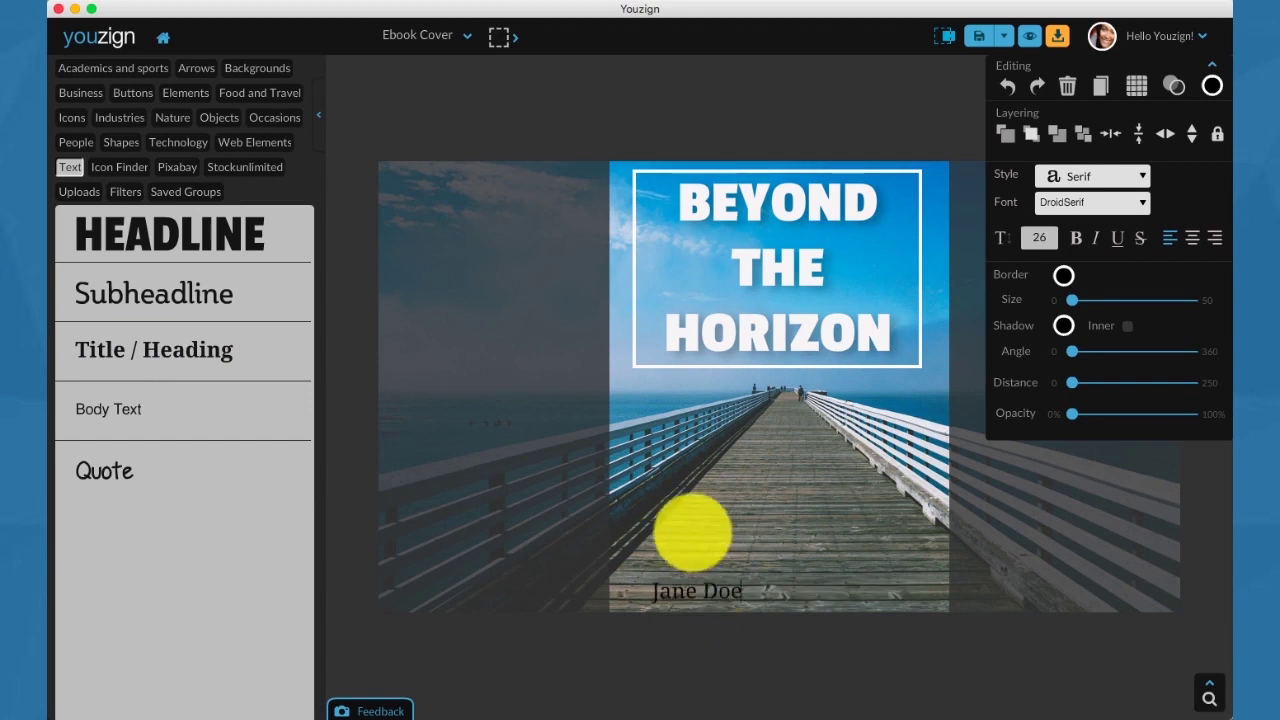
click(716, 610)
Centre the author name, colour it white, and hide image parts beyond the canvas.
click(719, 591)
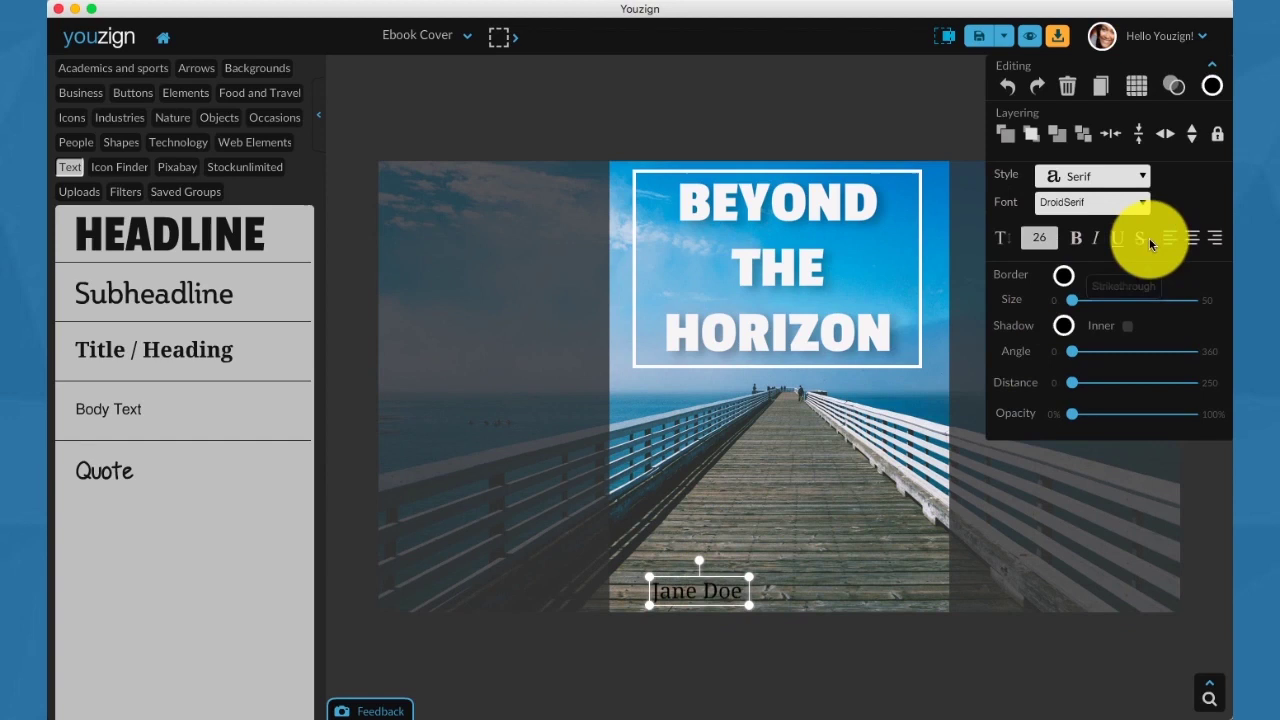
click(1108, 128)
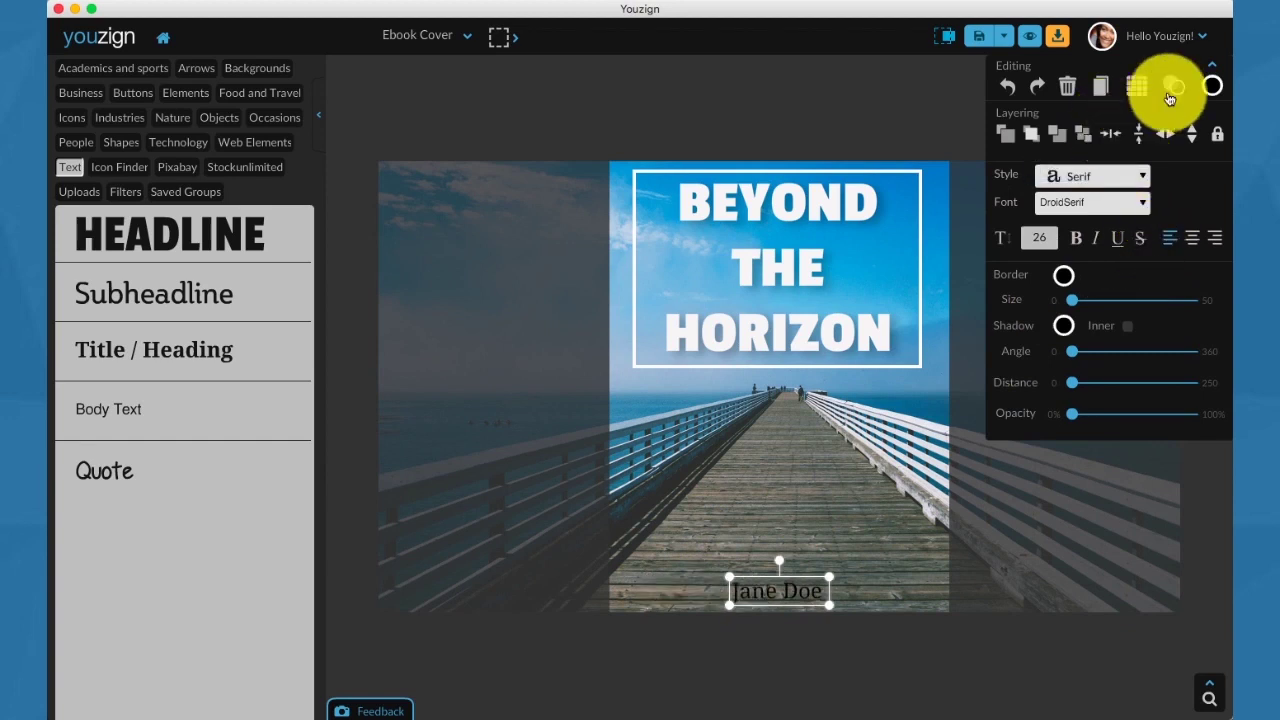
click(1211, 85)
drag(1105, 110, 982, 94)
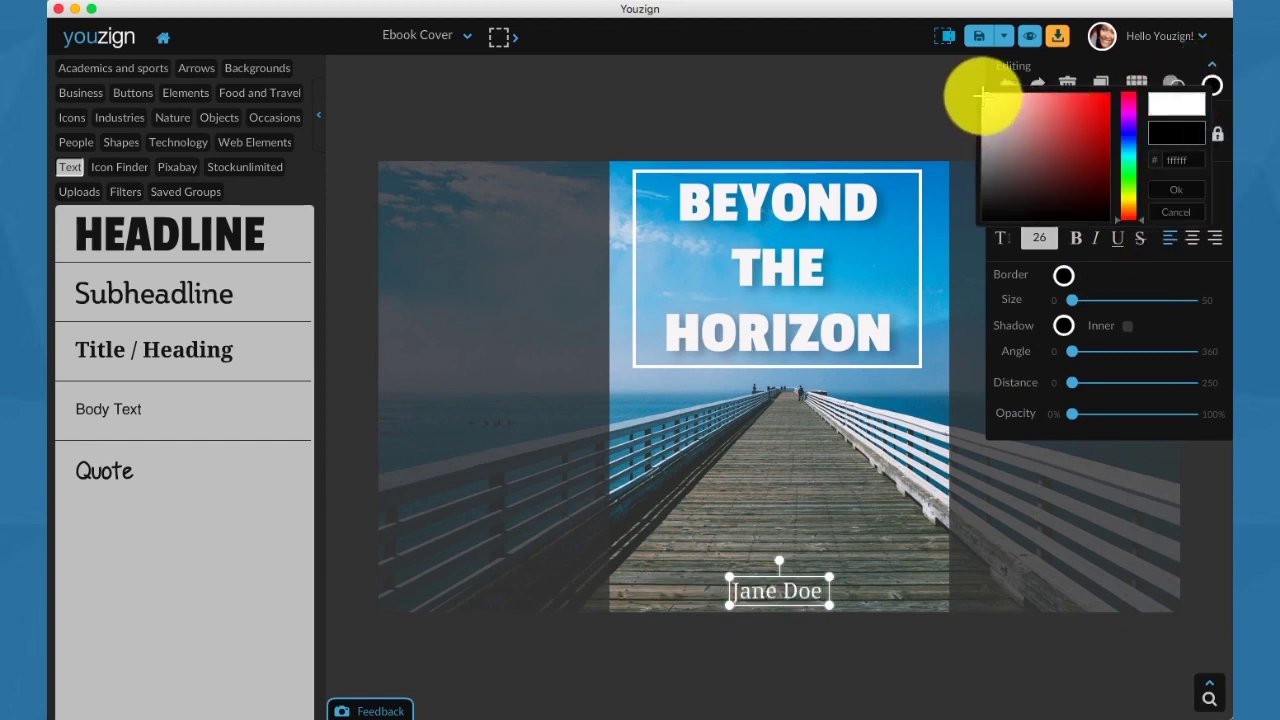
click(982, 94)
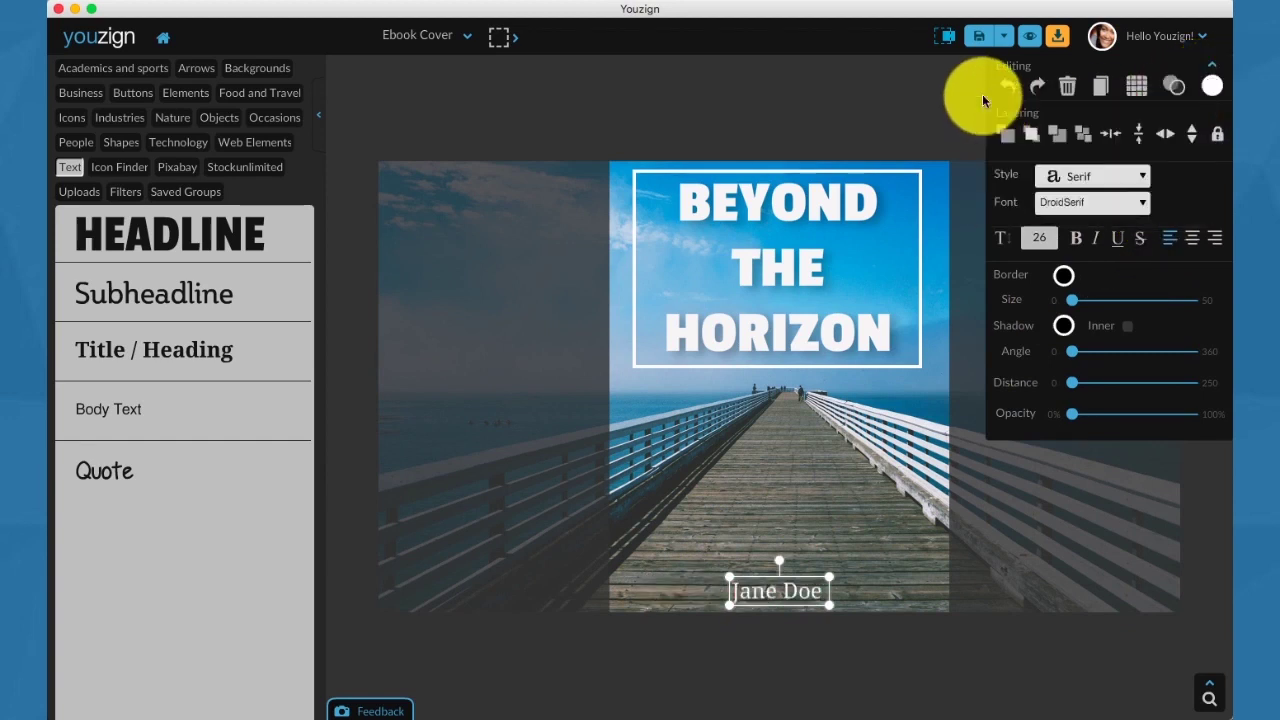
click(949, 37)
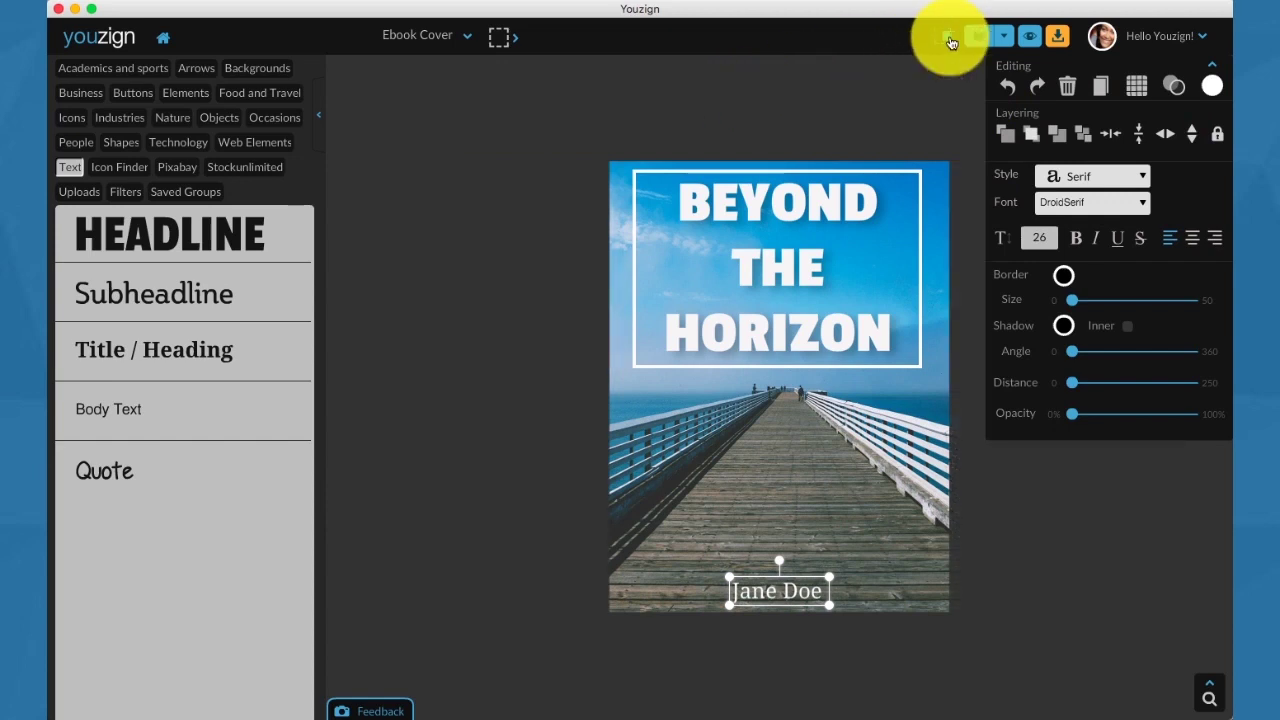
click(765, 99)
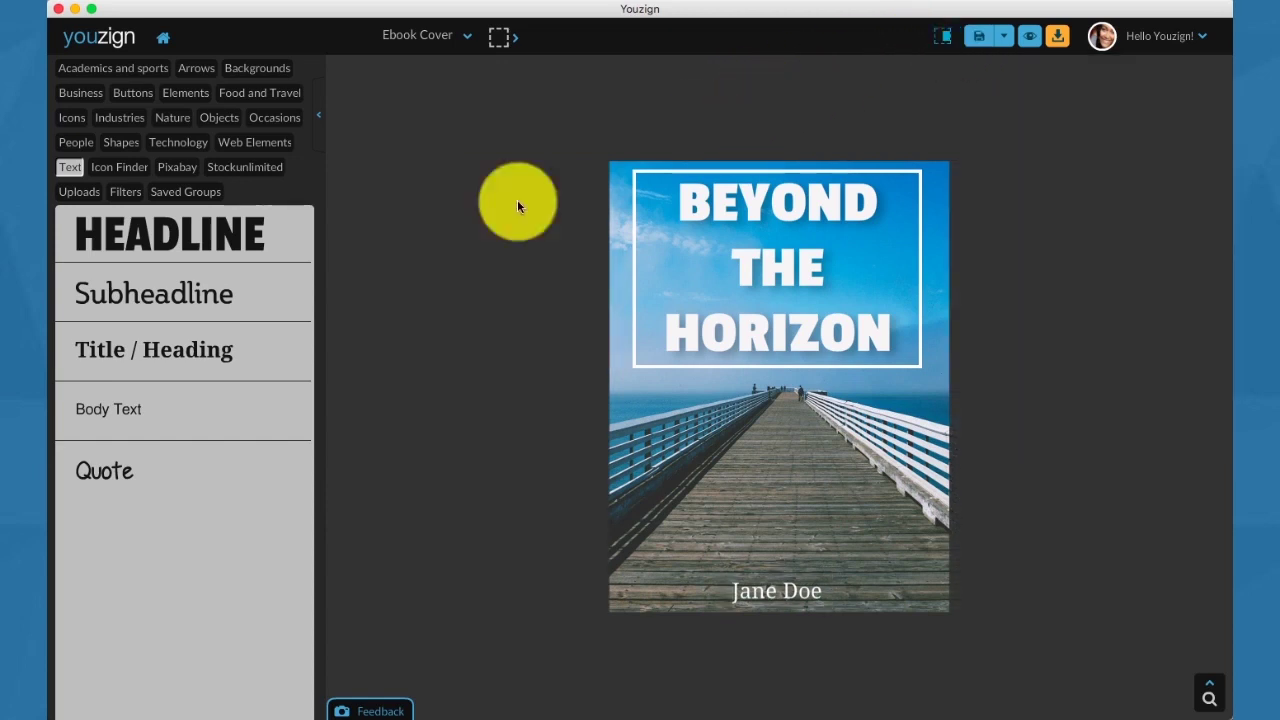
Add a body text block, narrow it, and trim it to the single 'Grumpy wizards' line.
click(124, 412)
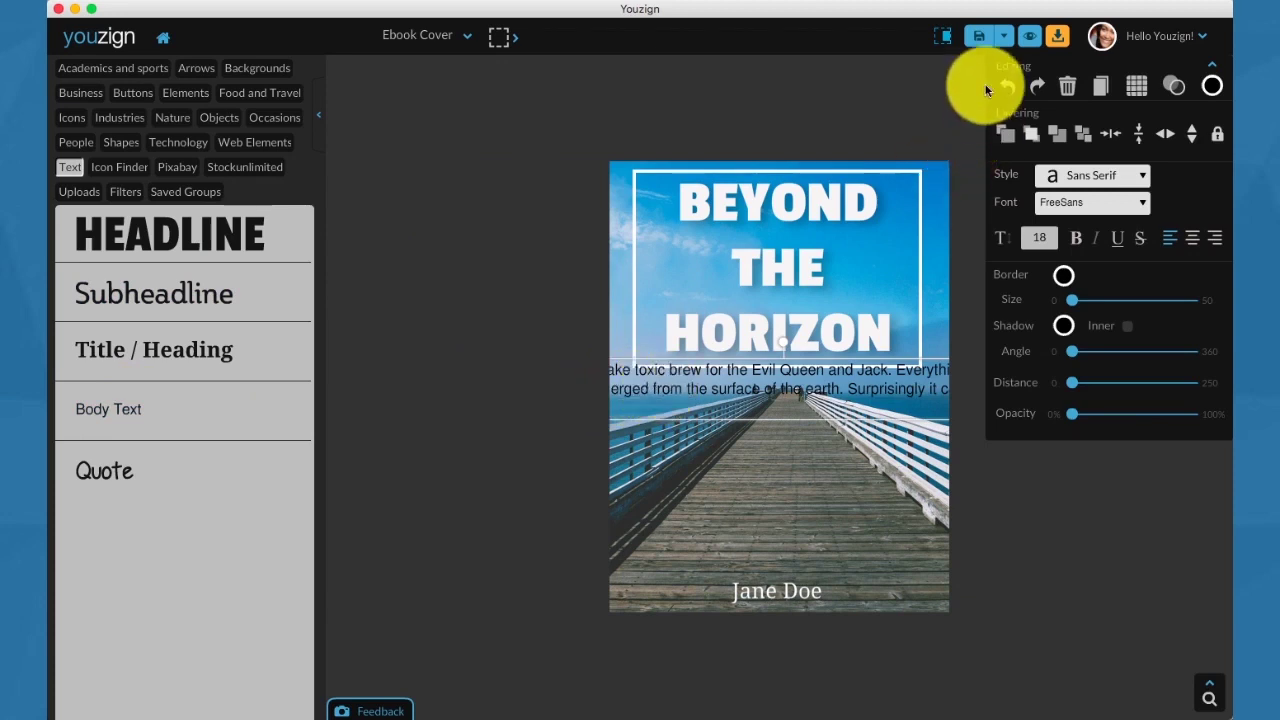
click(944, 37)
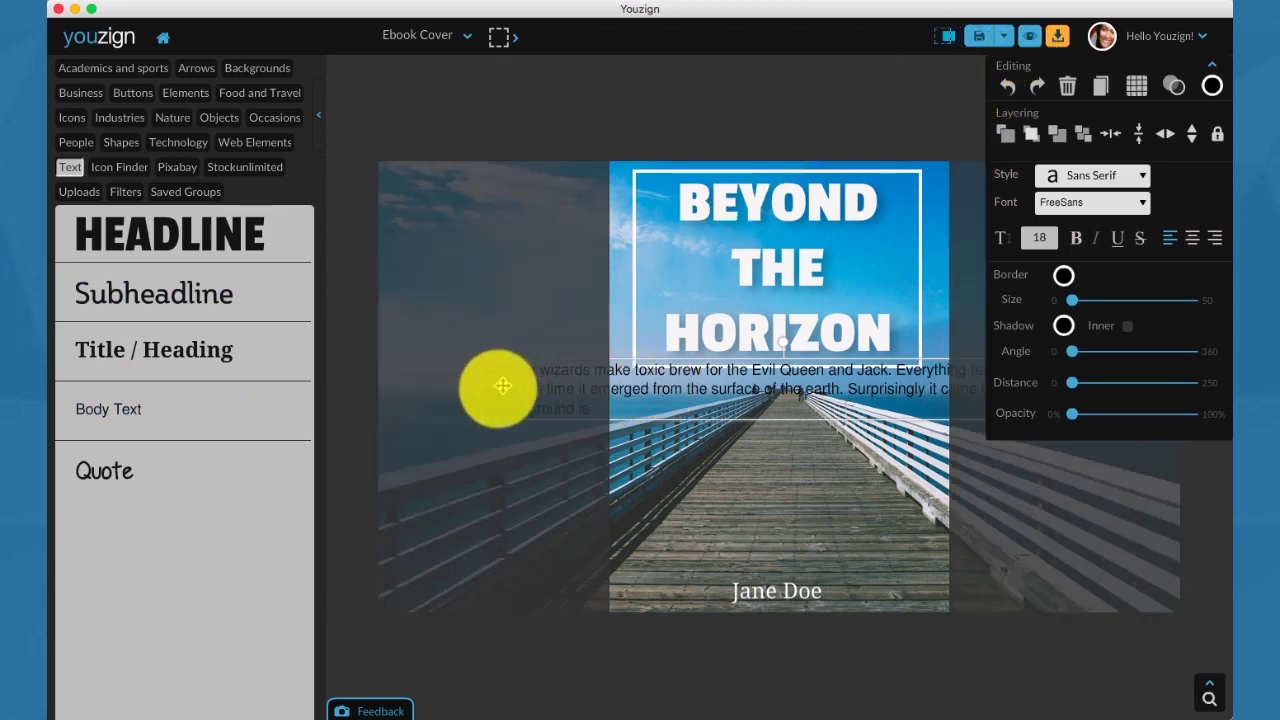
drag(481, 389, 640, 372)
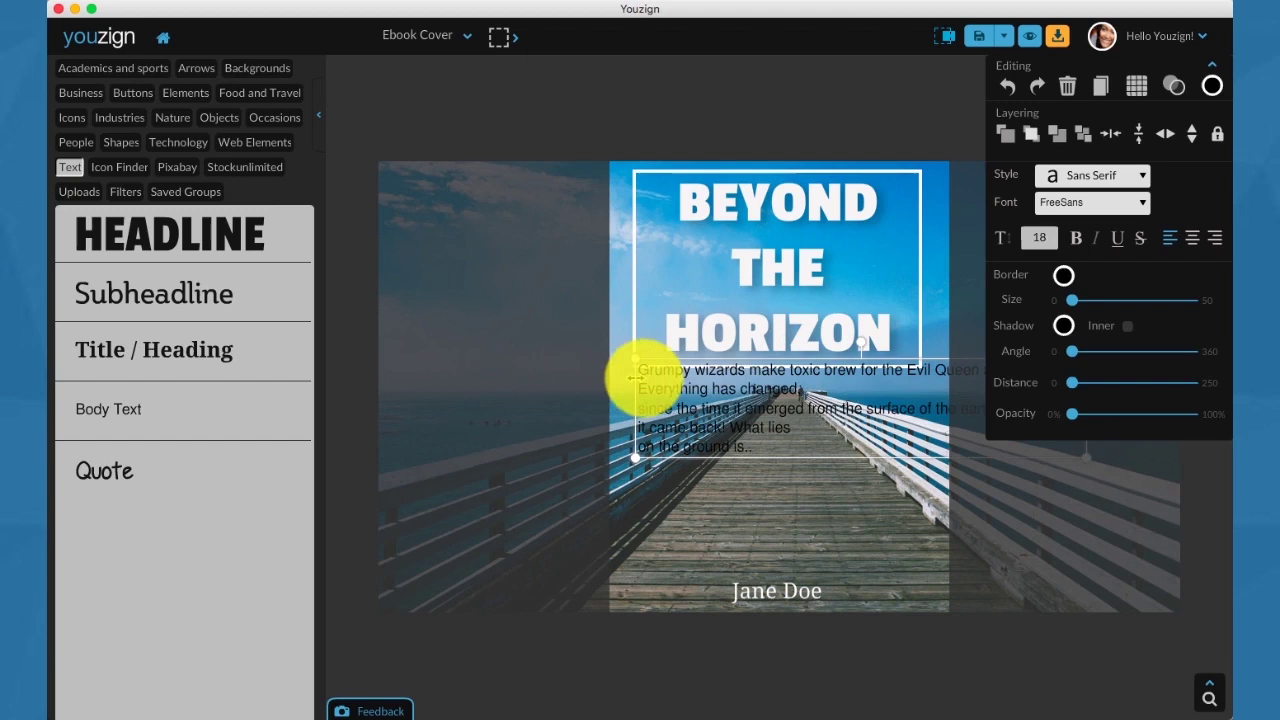
double_click(740, 395)
click(787, 390)
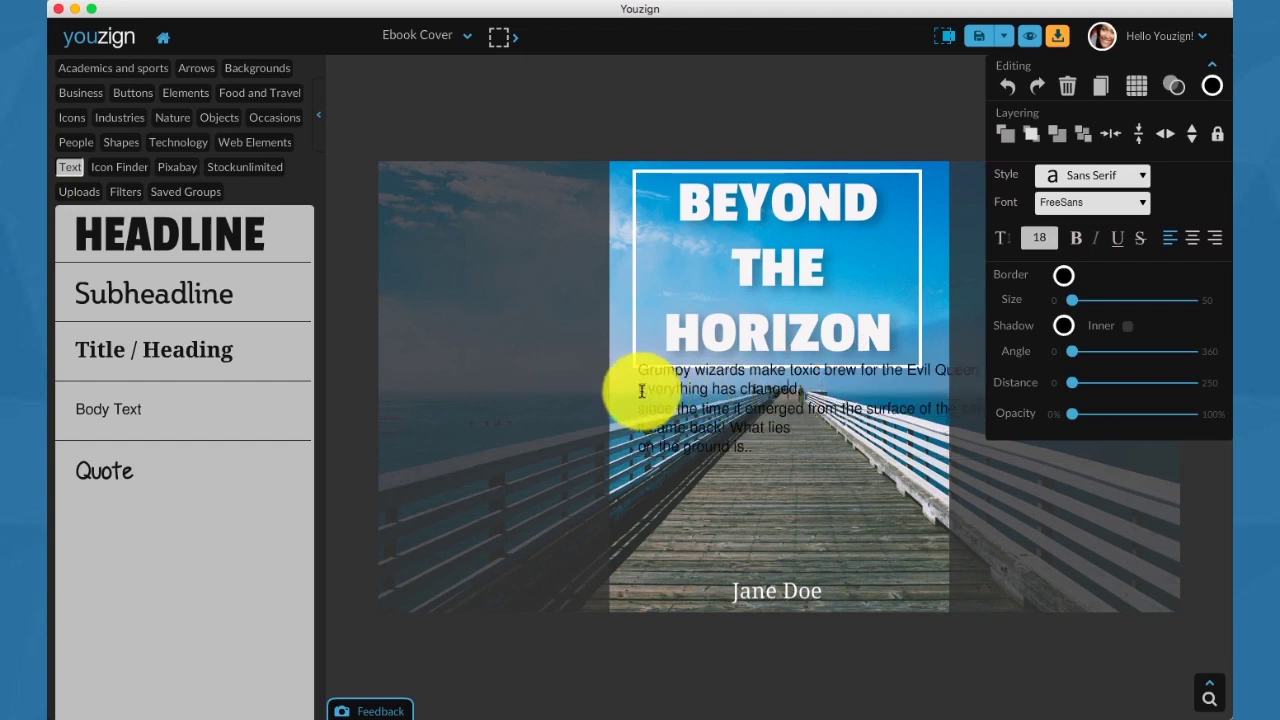
drag(641, 391, 770, 441)
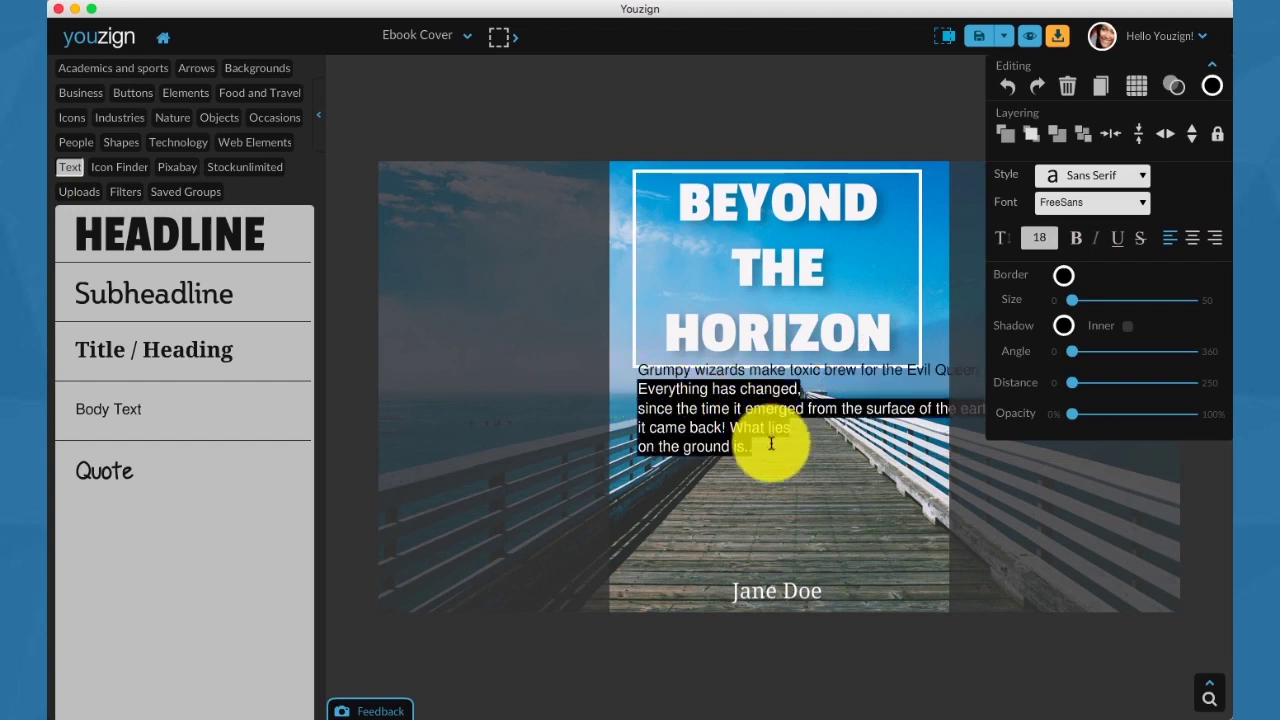
key(BackSpace)
Narrow the Grumpy wizards text box and move it just below the headline.
click(722, 383)
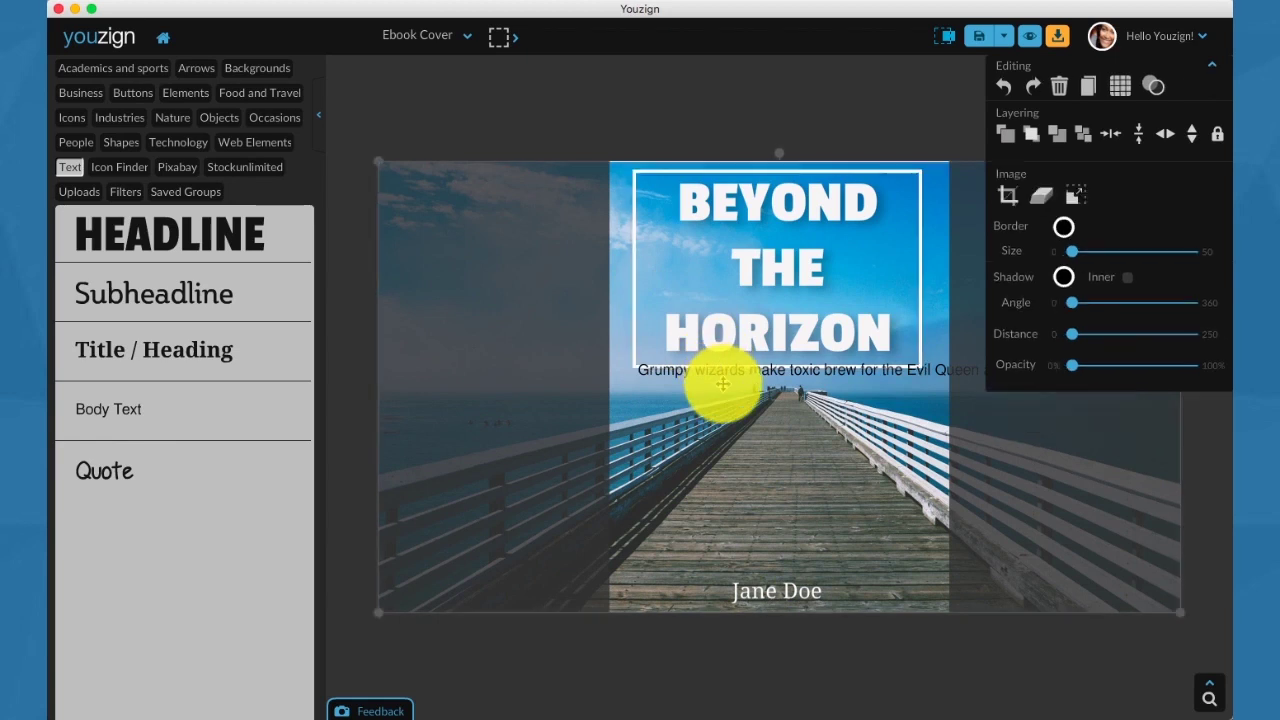
click(733, 379)
drag(734, 380, 625, 427)
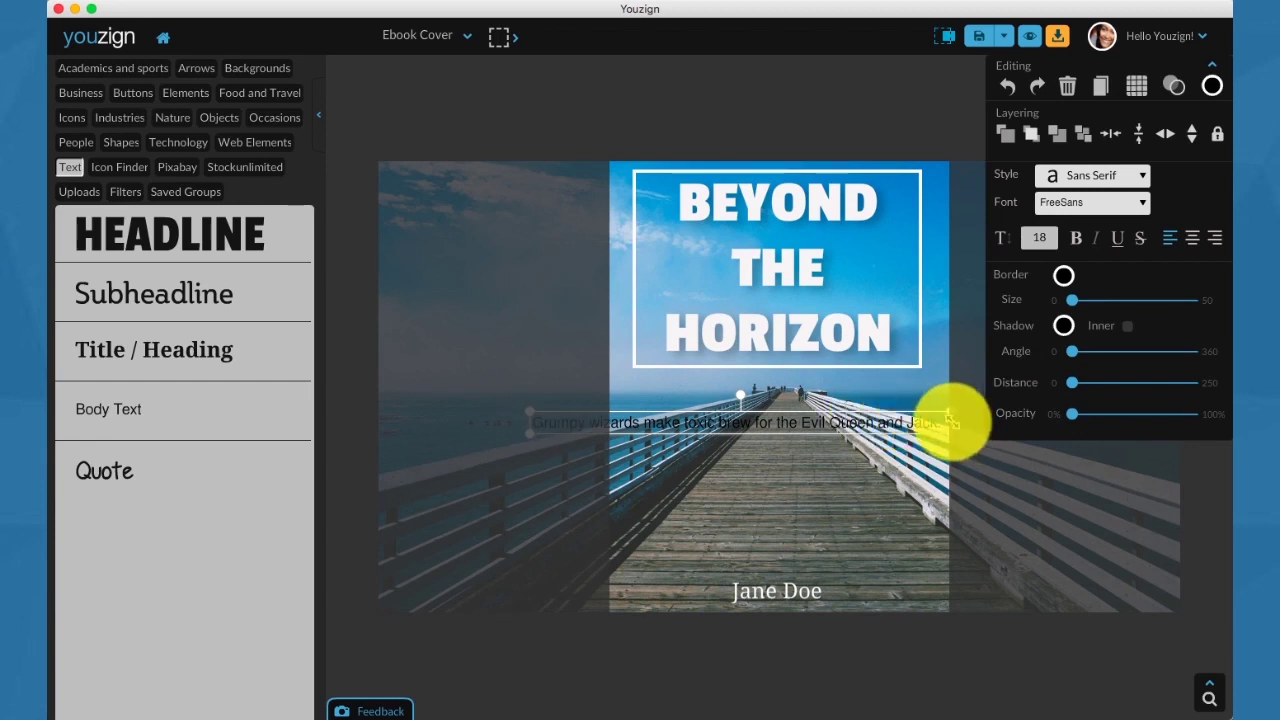
drag(948, 422, 886, 420)
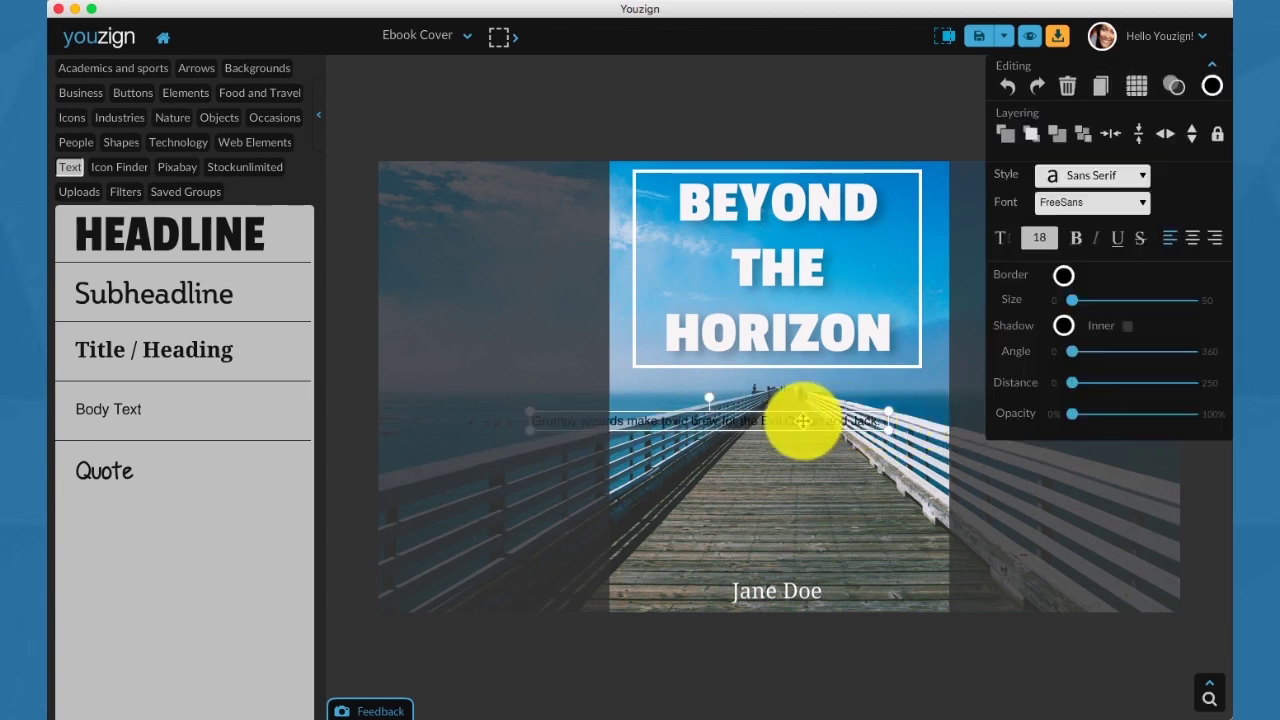
drag(803, 421, 871, 391)
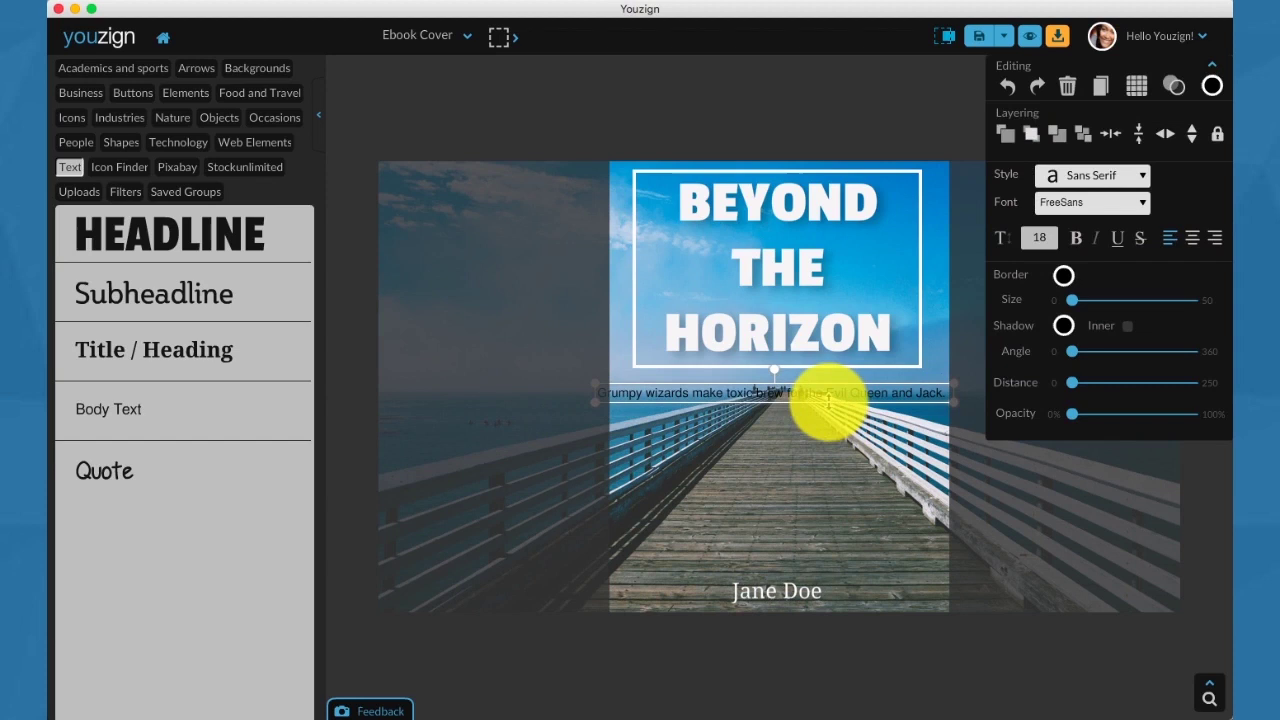
Centre-align the subtitle, narrow it so it rewraps, and align it to the cover's centre line.
double_click(810, 396)
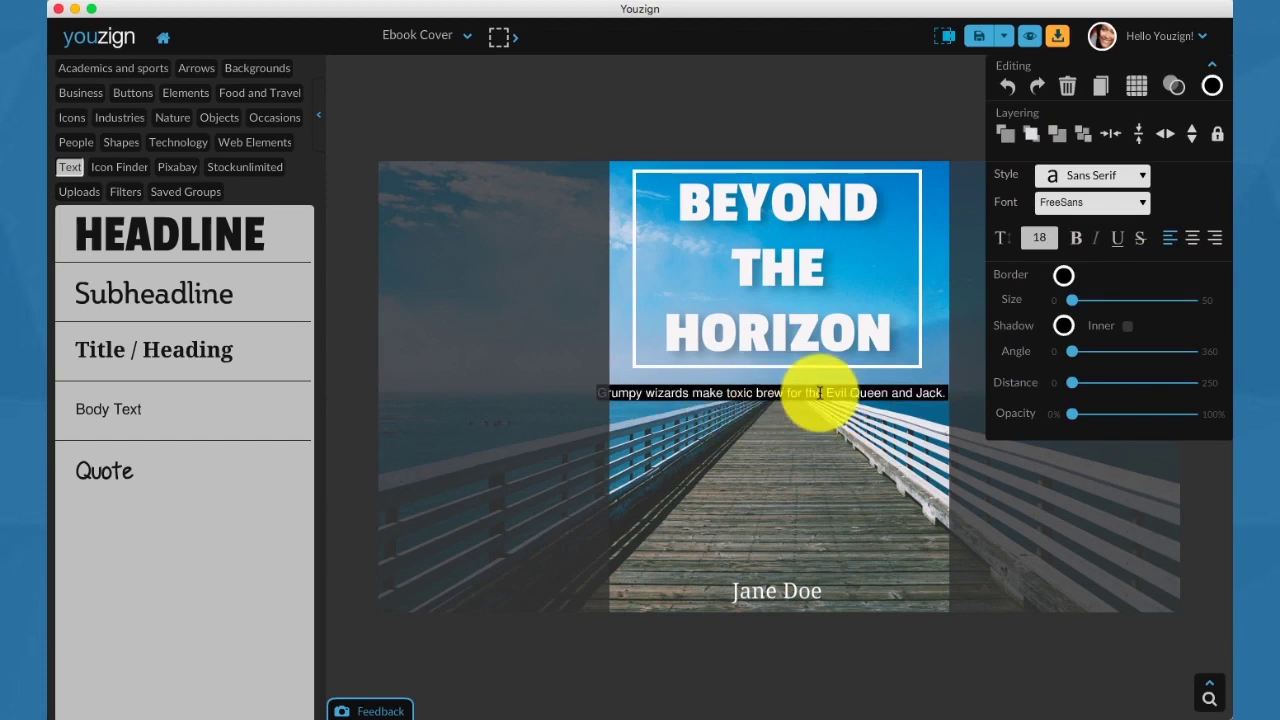
click(586, 434)
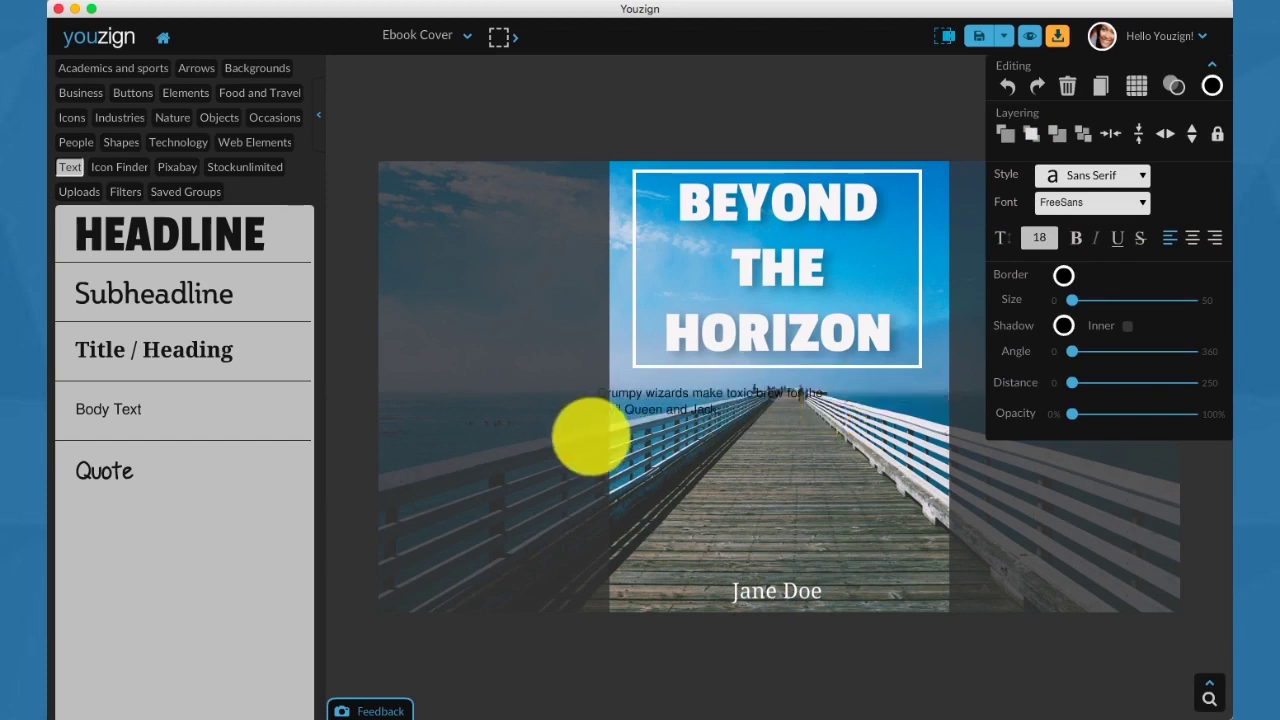
click(648, 400)
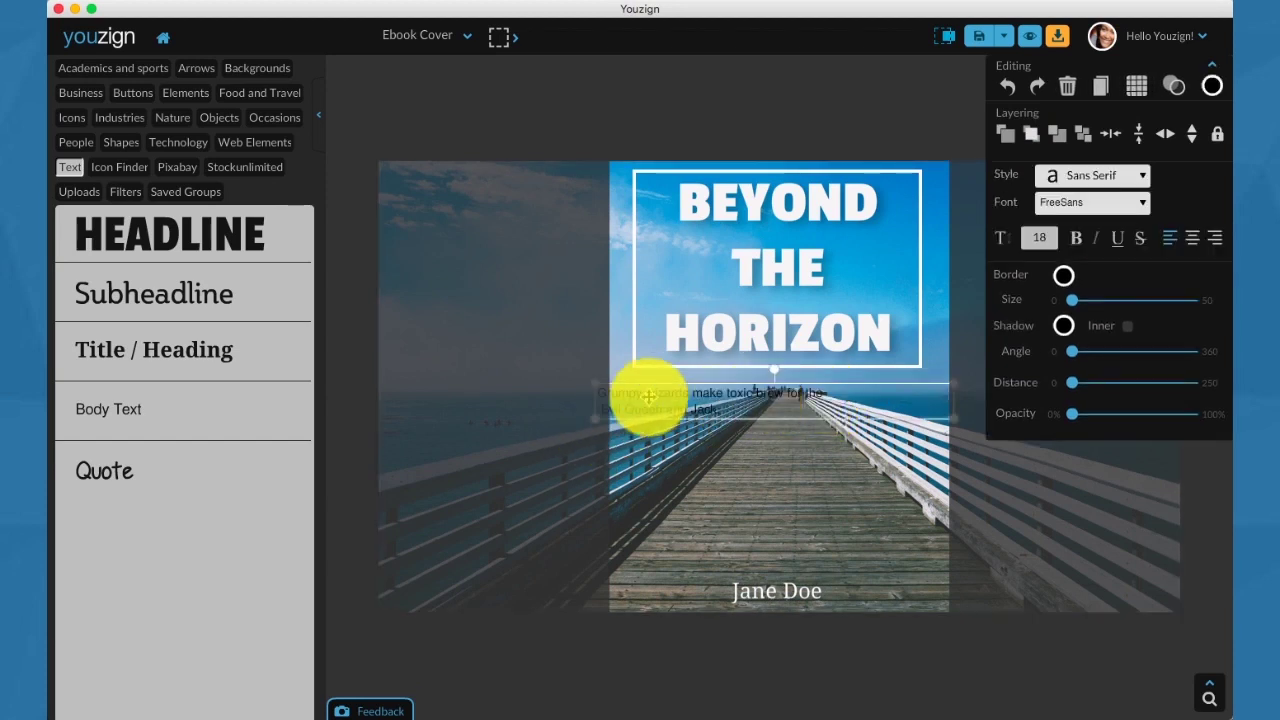
click(1194, 238)
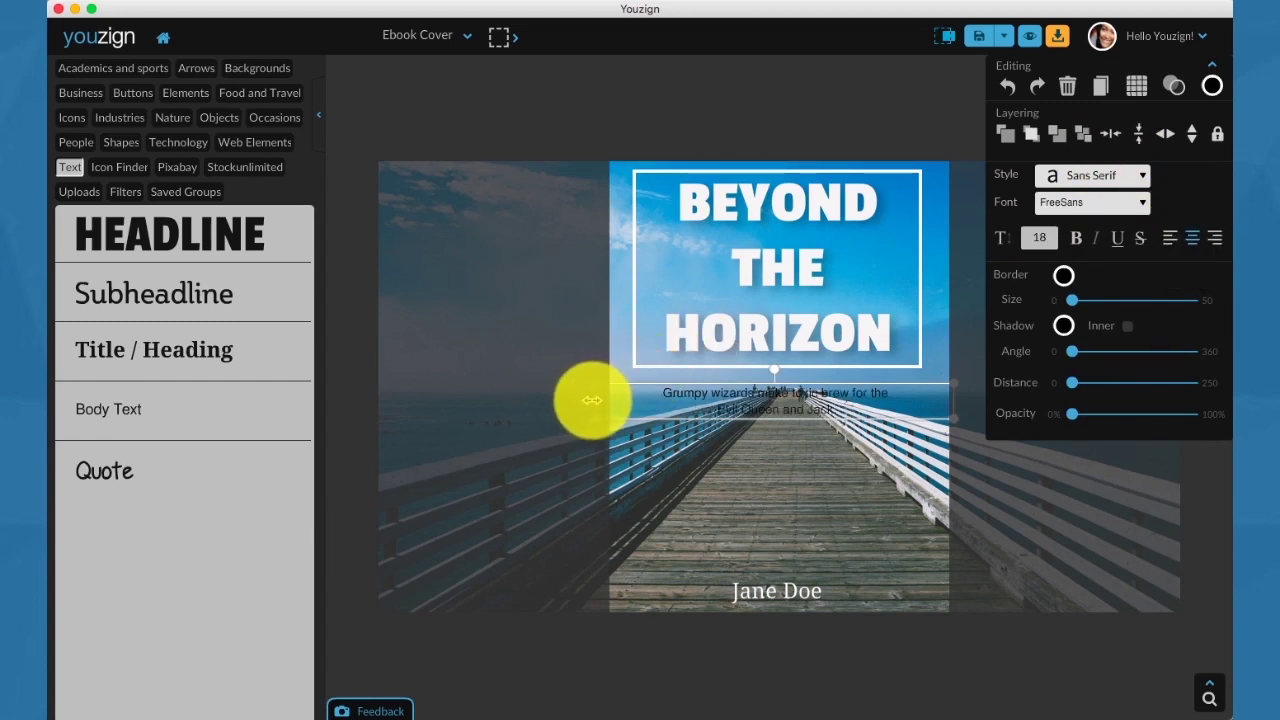
drag(593, 400, 651, 400)
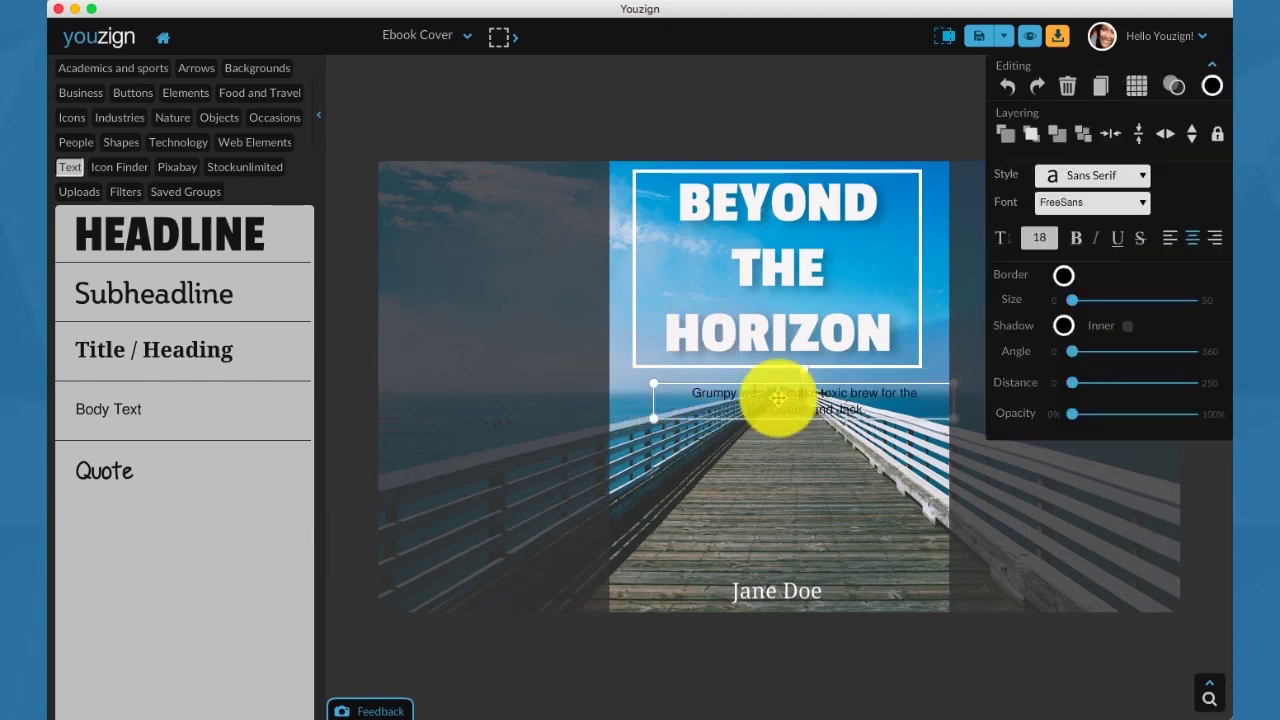
drag(777, 397, 754, 388)
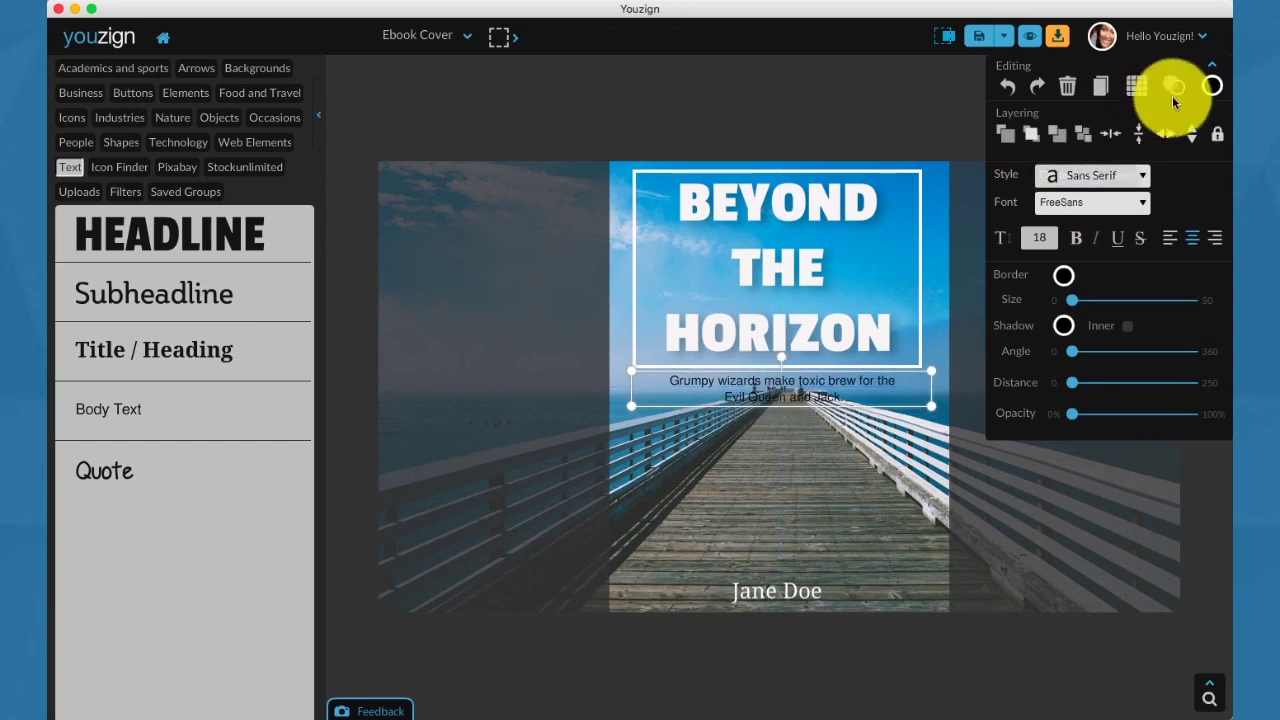
Make the subtitle near-white and nudge it just beneath the headline box.
click(1212, 86)
click(983, 104)
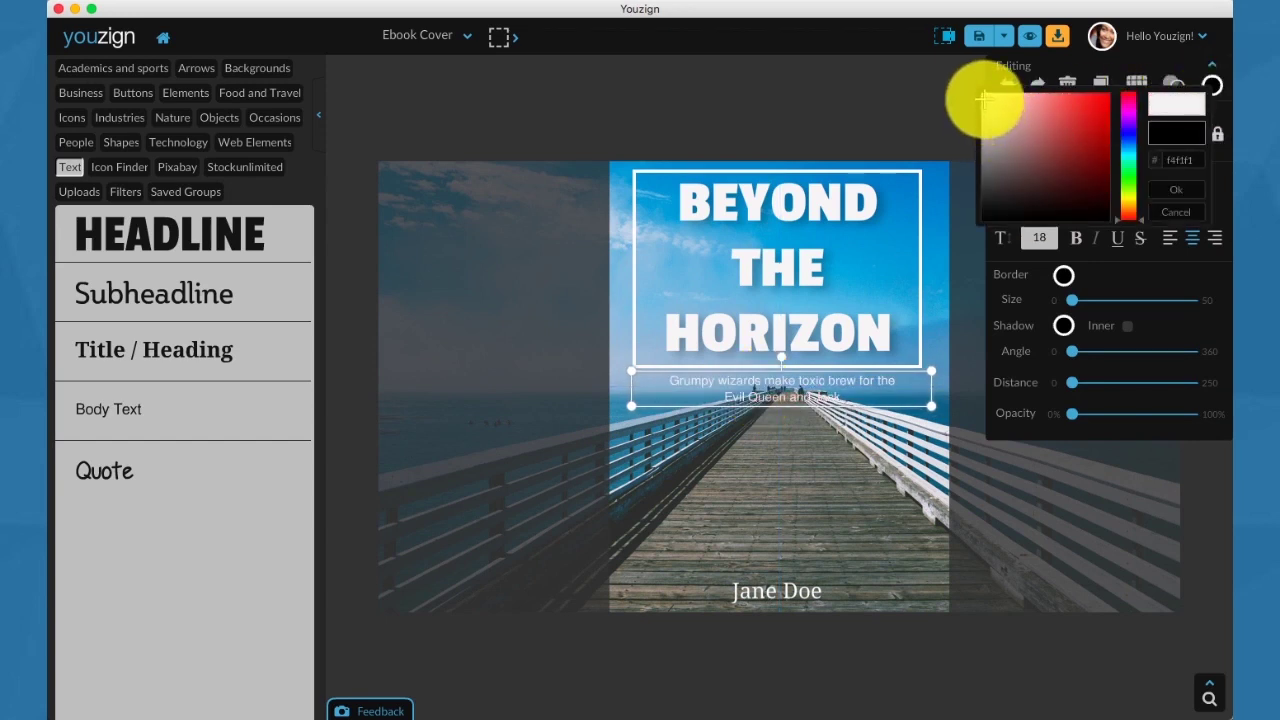
drag(829, 223, 830, 226)
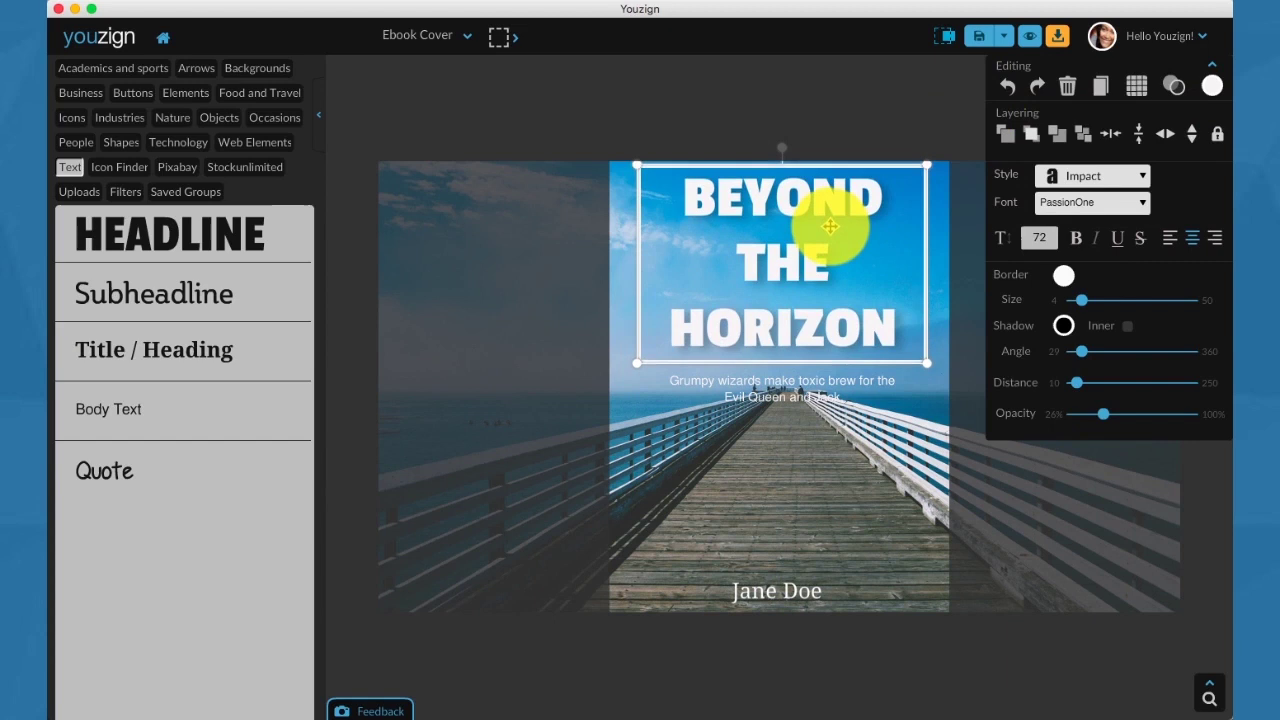
click(795, 398)
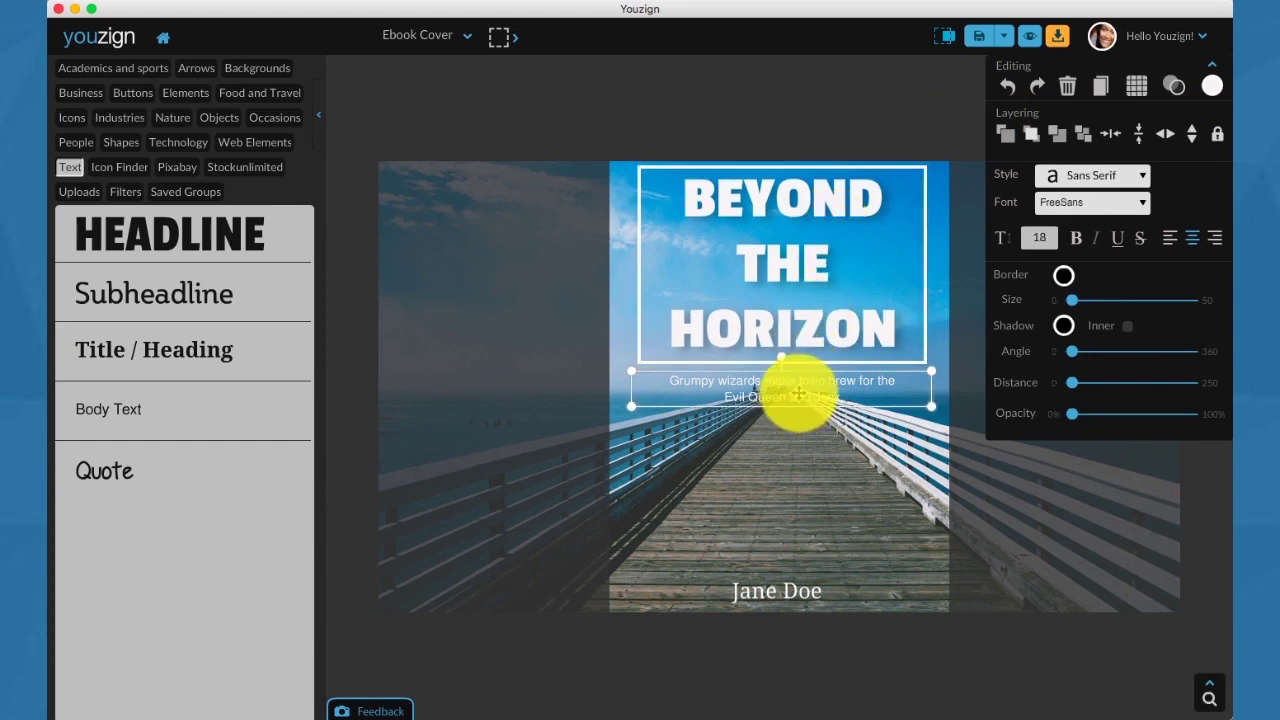
drag(797, 393, 794, 391)
click(806, 482)
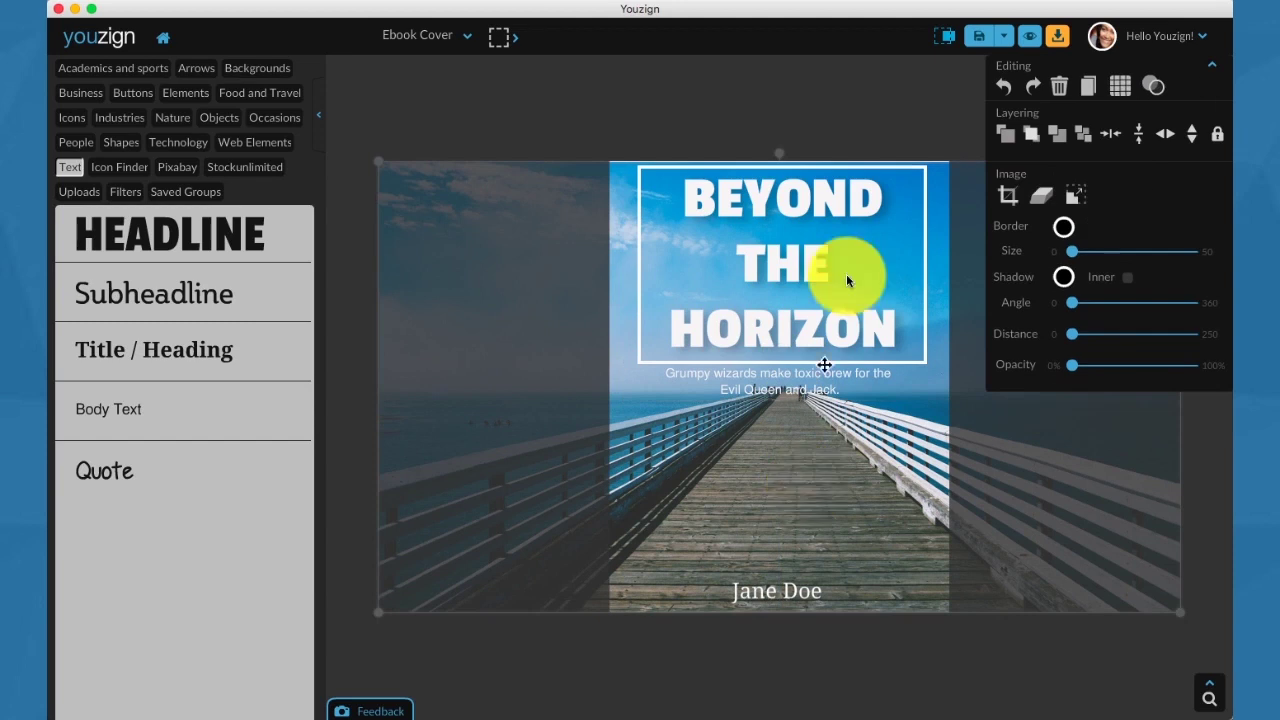
Hide off-canvas parts and preview the cover as hard cover, ring binder, magazine, DVD and Kindle mockups.
click(943, 36)
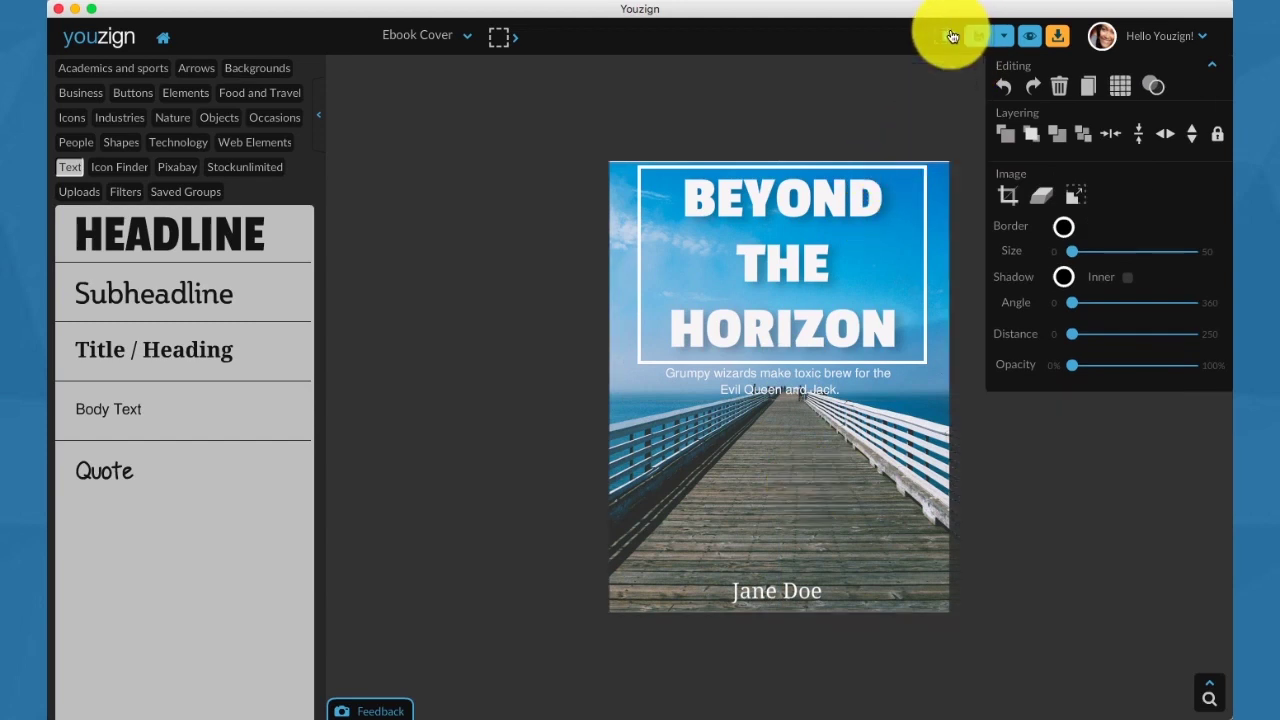
click(1031, 42)
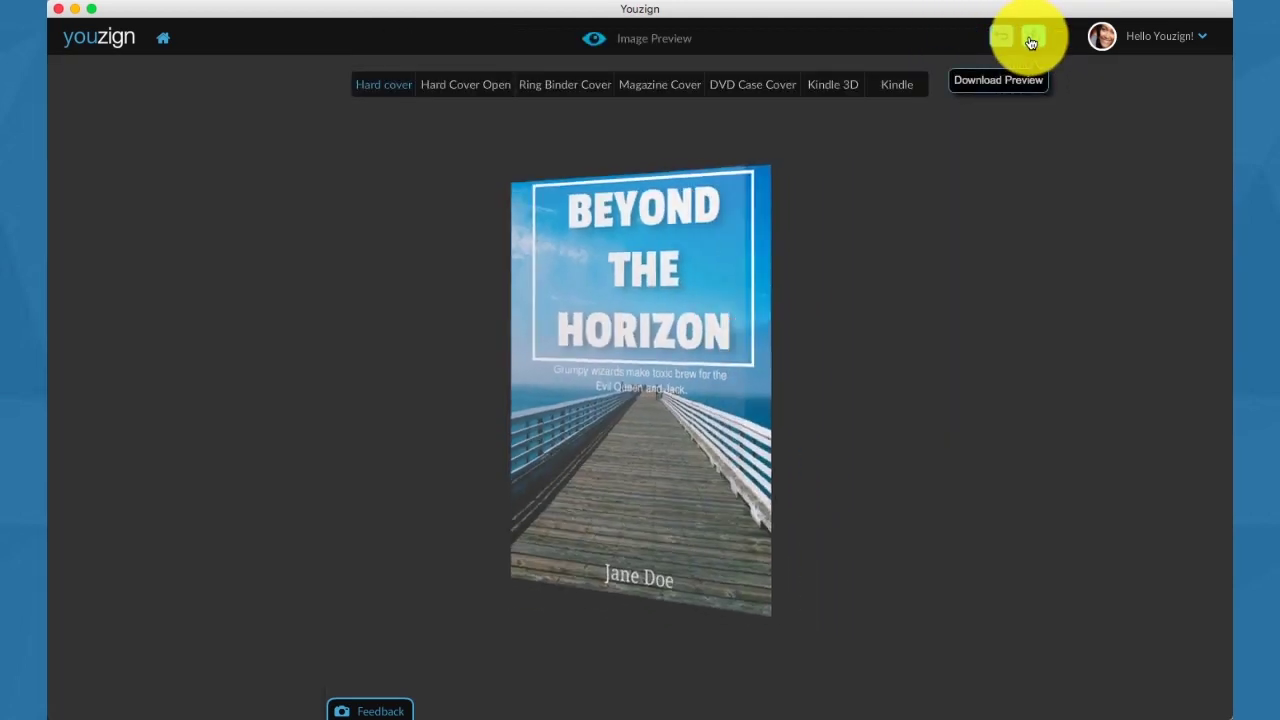
click(486, 94)
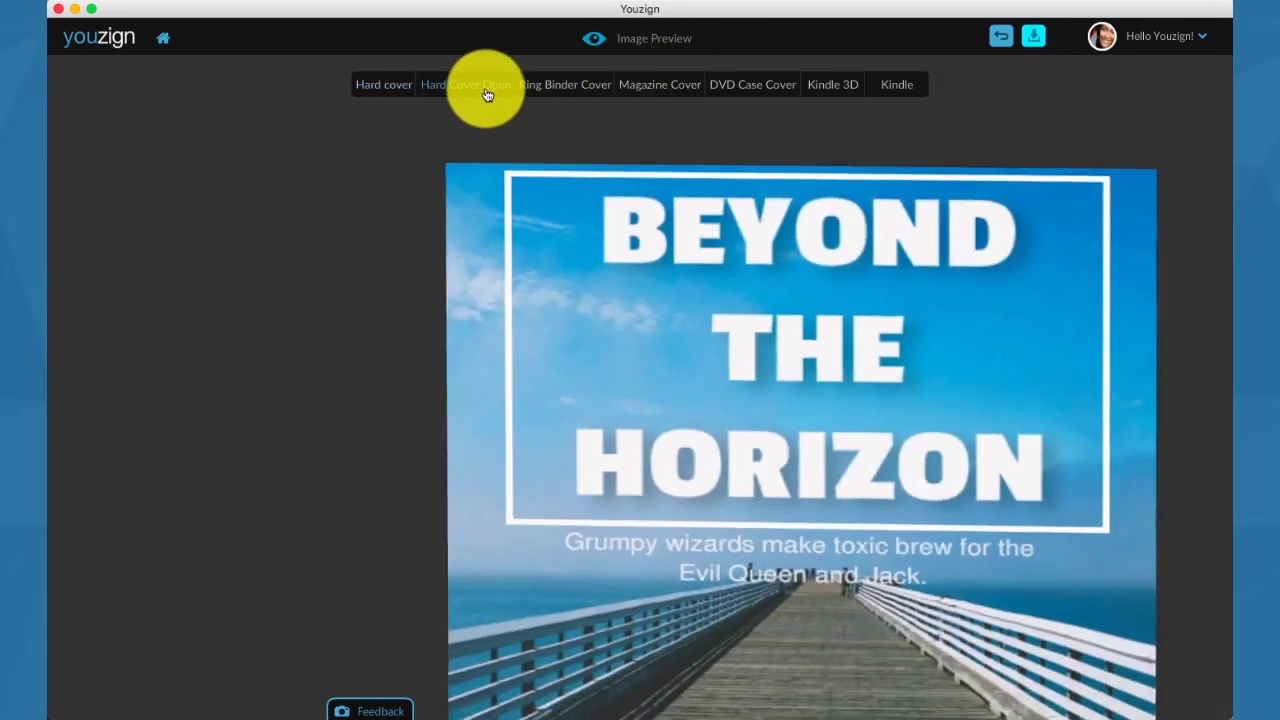
click(551, 88)
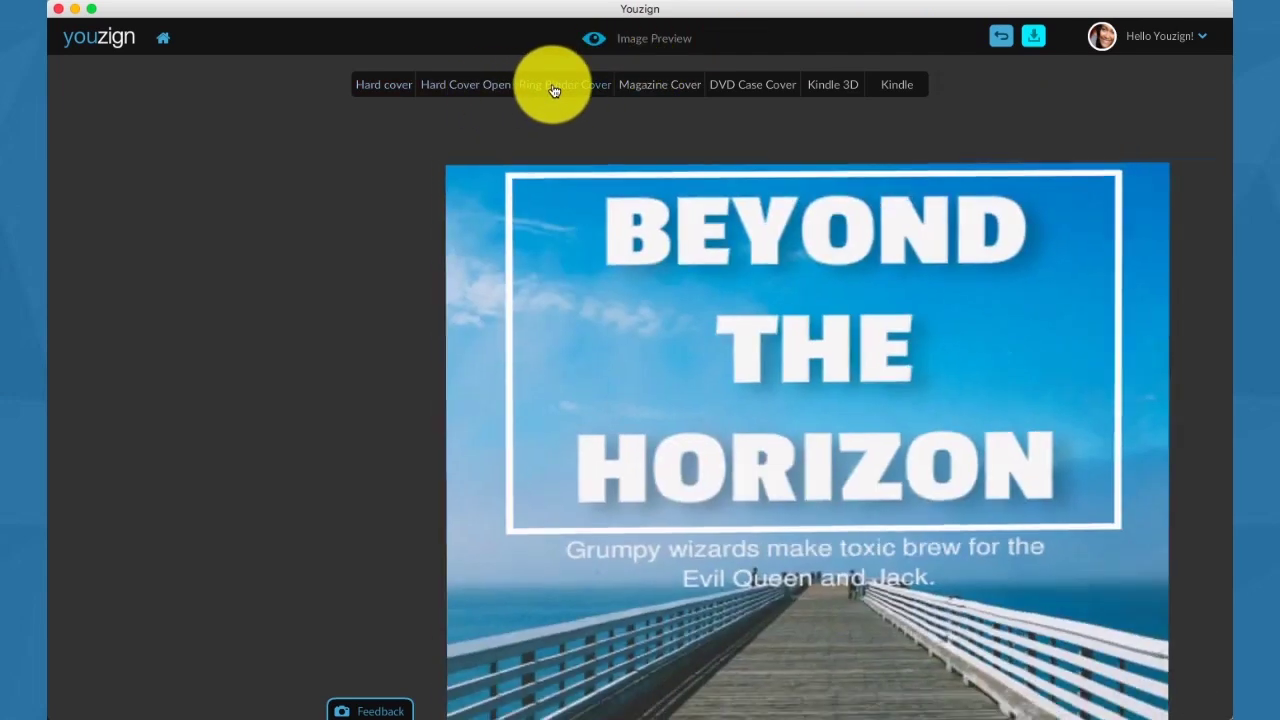
click(623, 84)
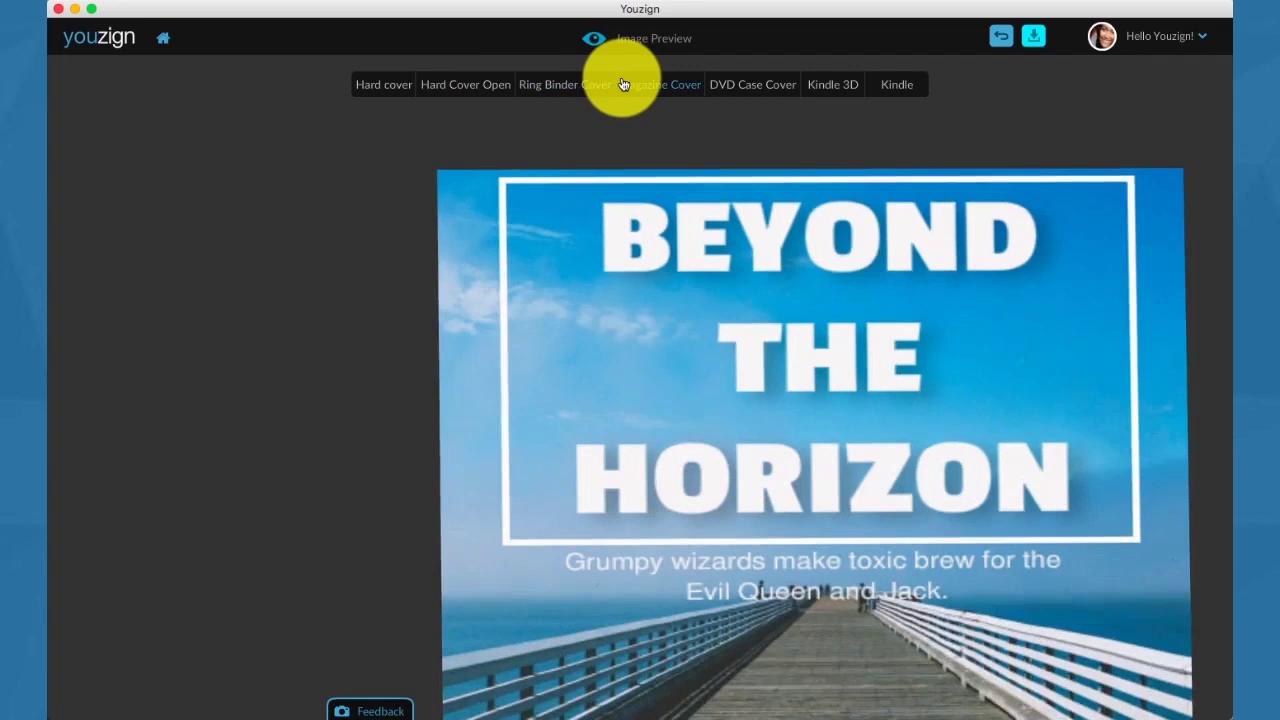
click(726, 87)
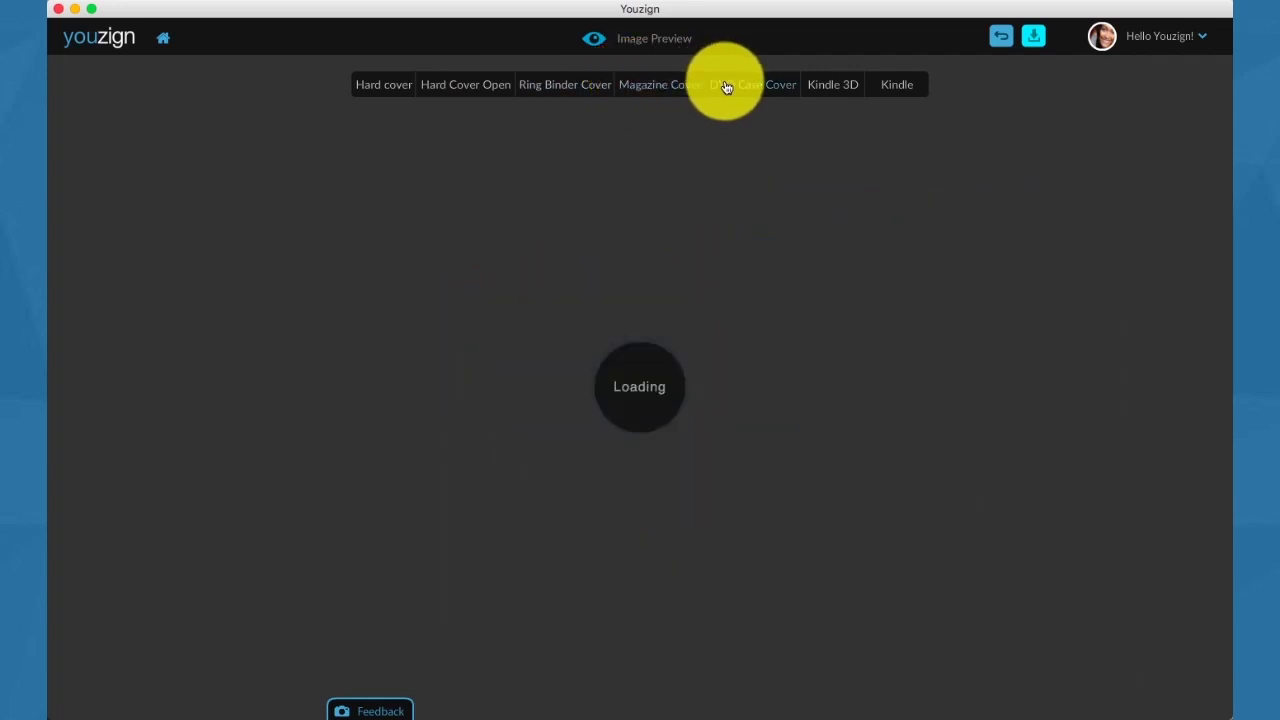
click(824, 86)
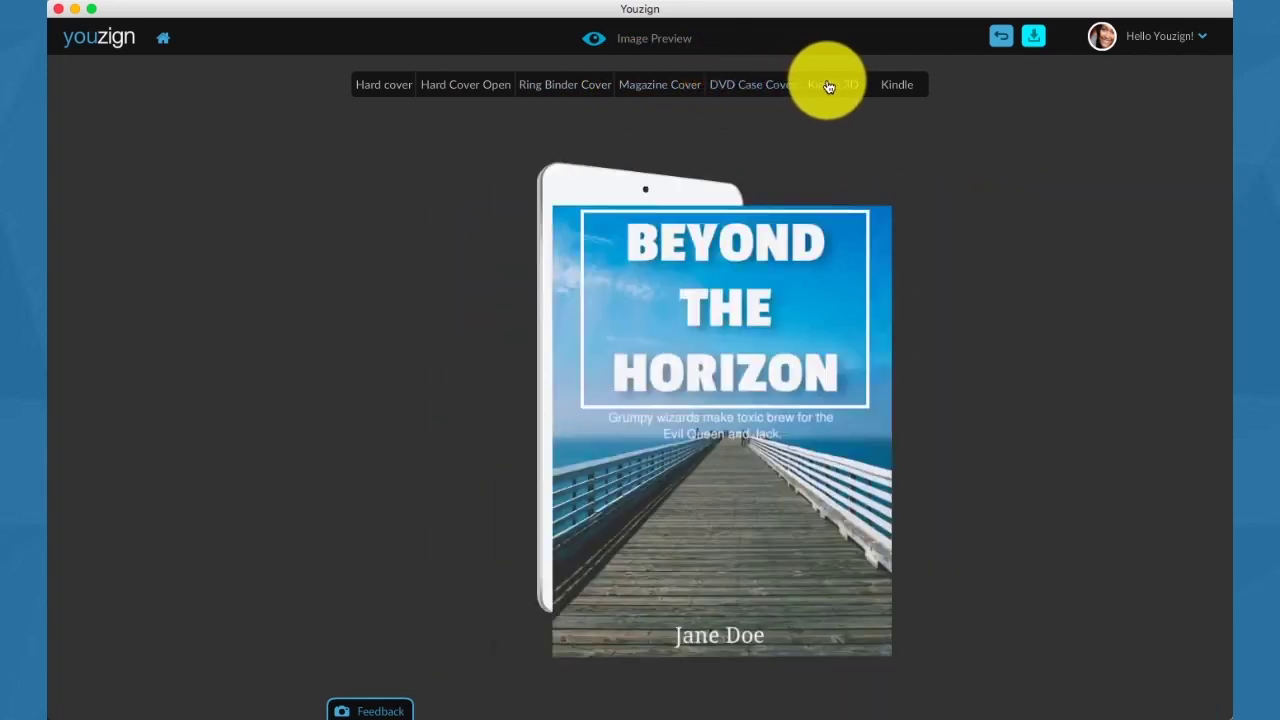
click(878, 86)
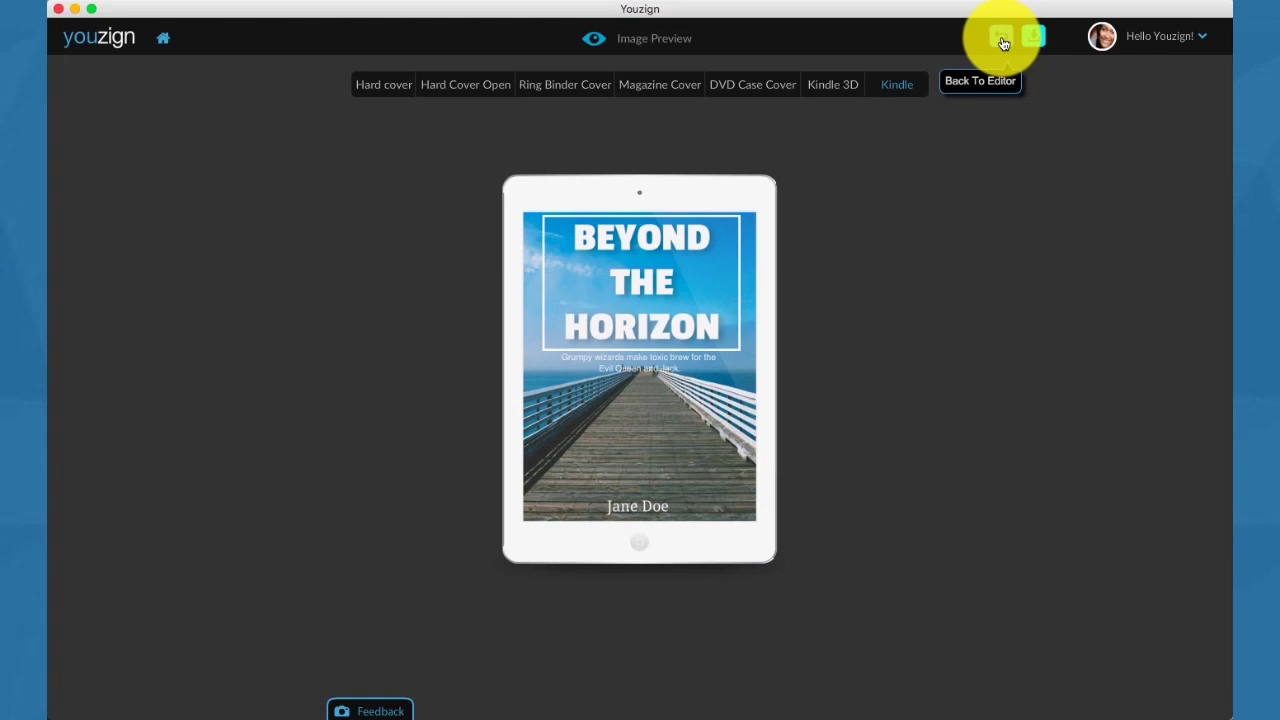
Return to the editor and save the cover as a new design titled 'ebook cover'.
click(1003, 43)
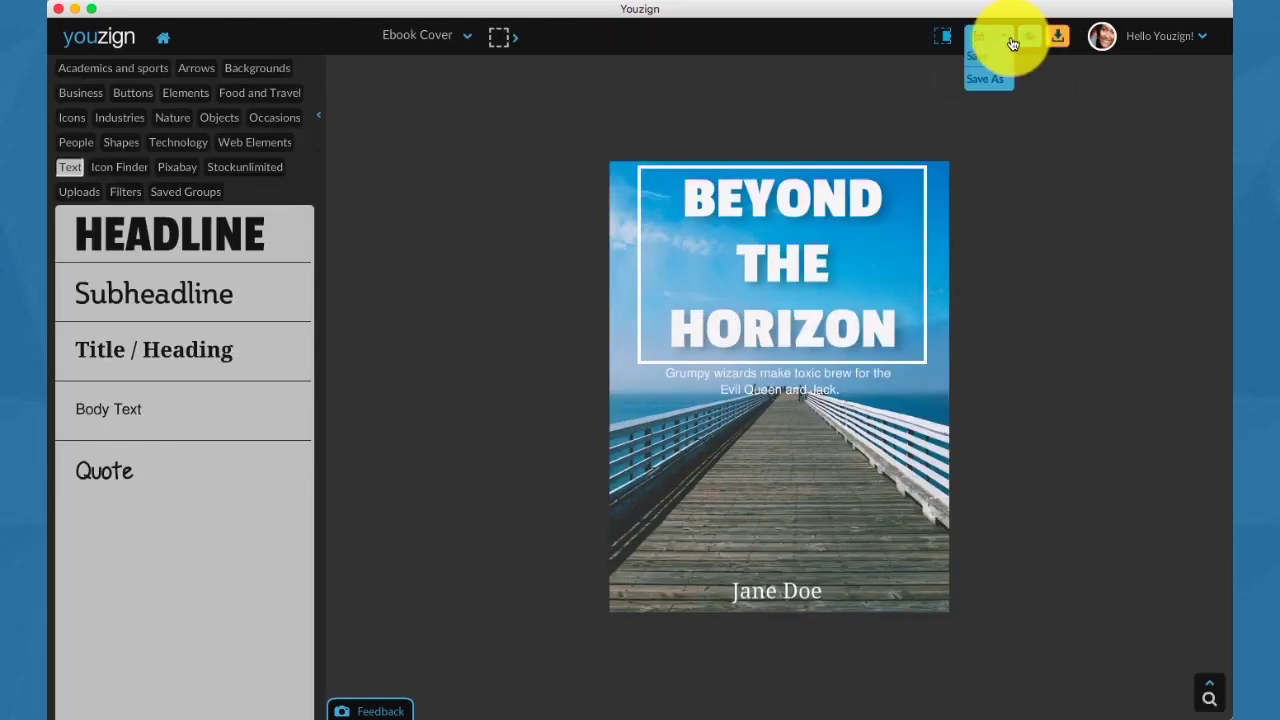
click(992, 56)
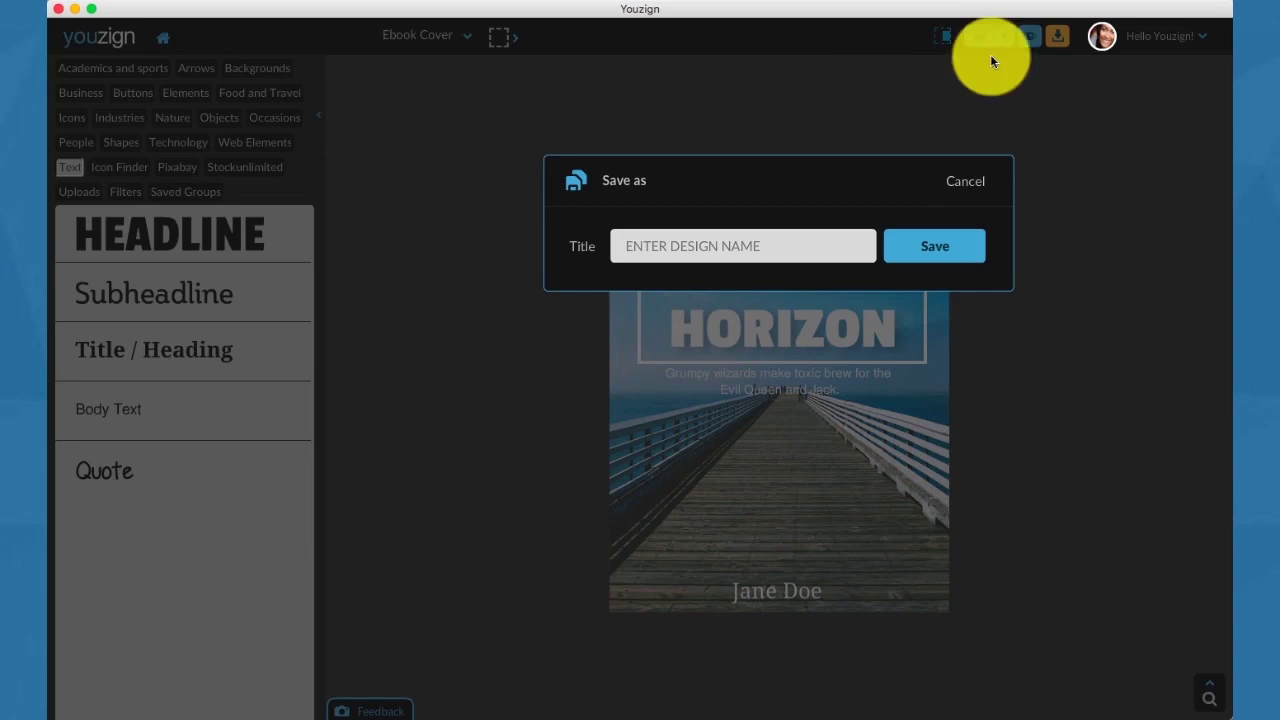
click(710, 246)
text(ebook cov)
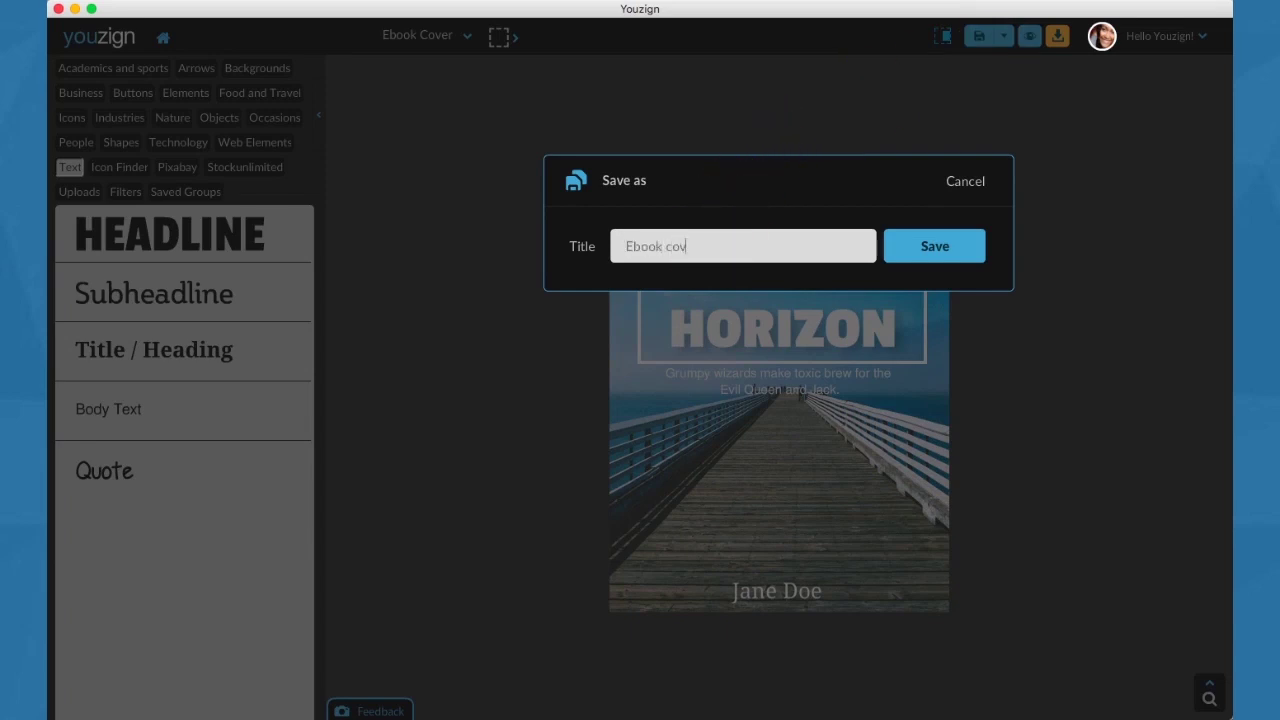
text(er)
click(903, 252)
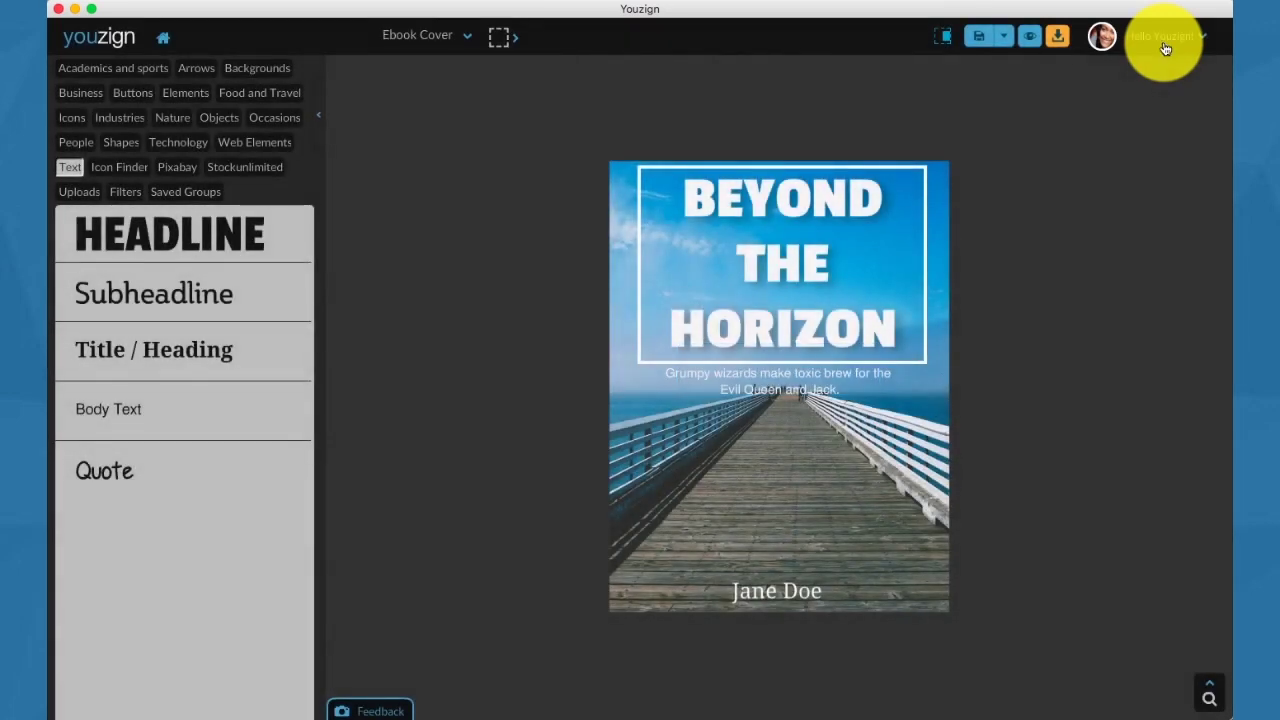
Go to the My Designs dashboard and drag the Ebook cover into the New designs folder.
click(1165, 48)
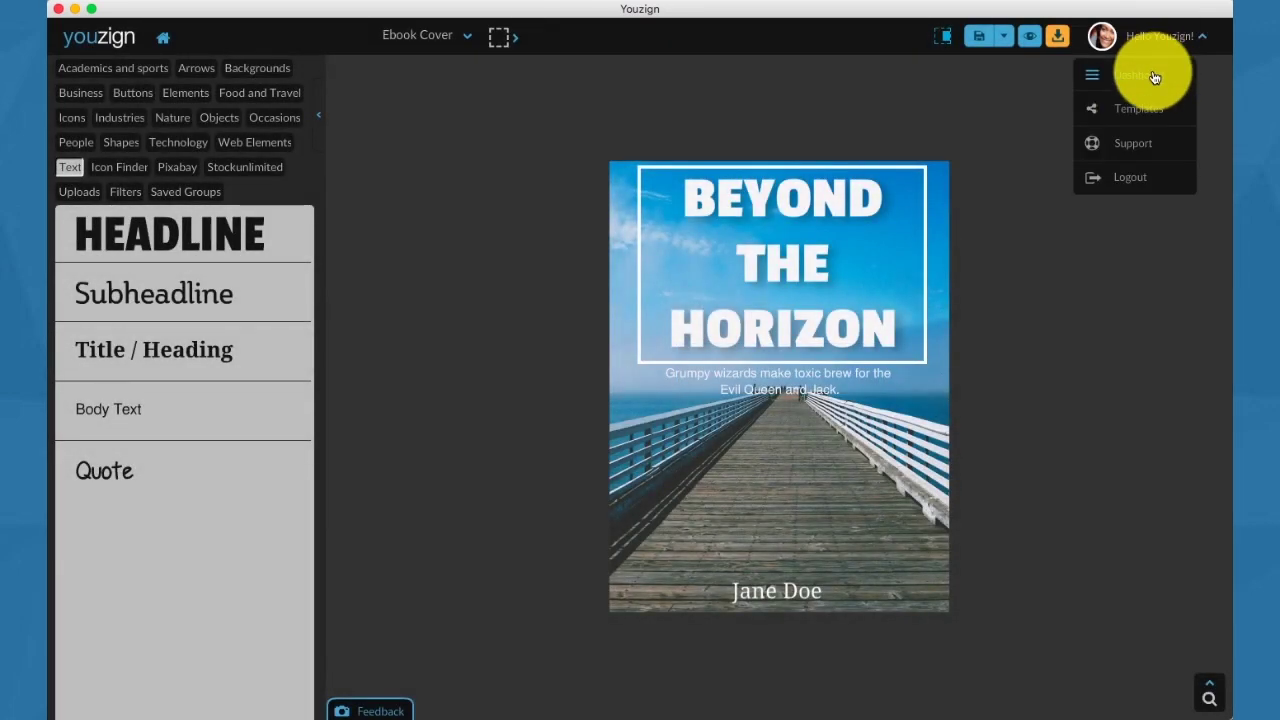
click(1155, 77)
scroll(903, 229, down, 5)
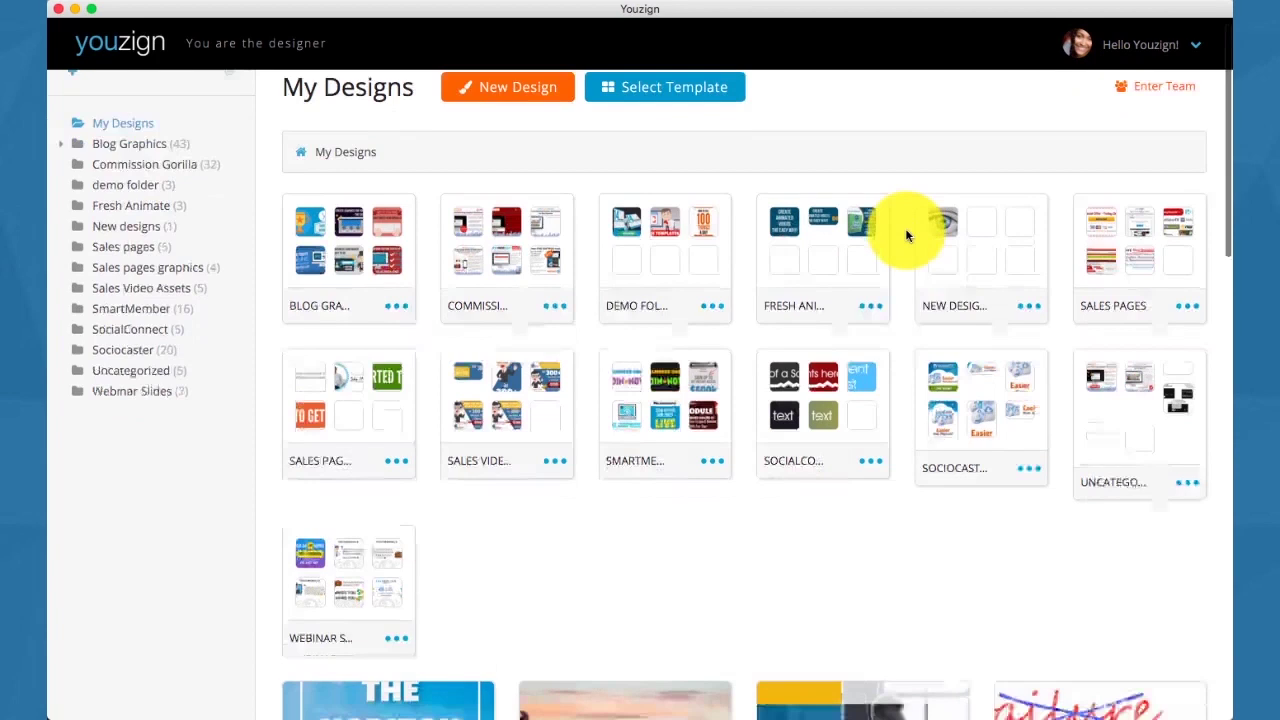
scroll(465, 422, up, 3)
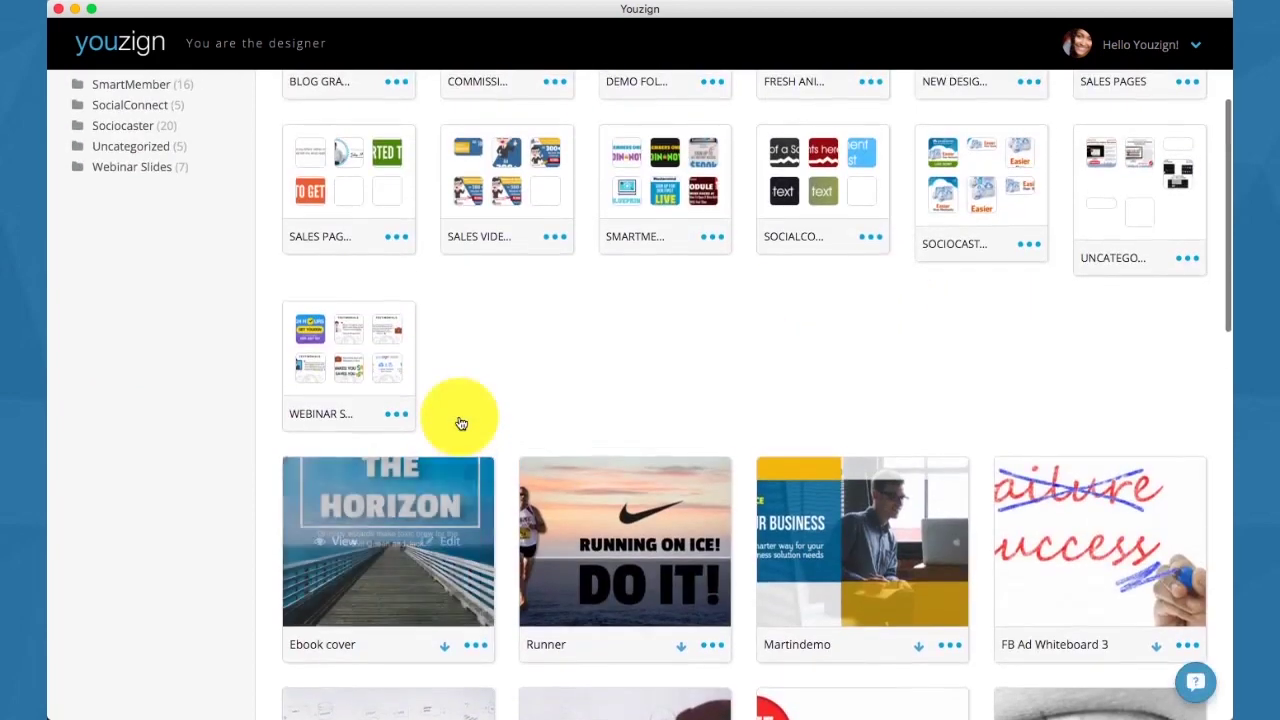
scroll(427, 476, up, 1)
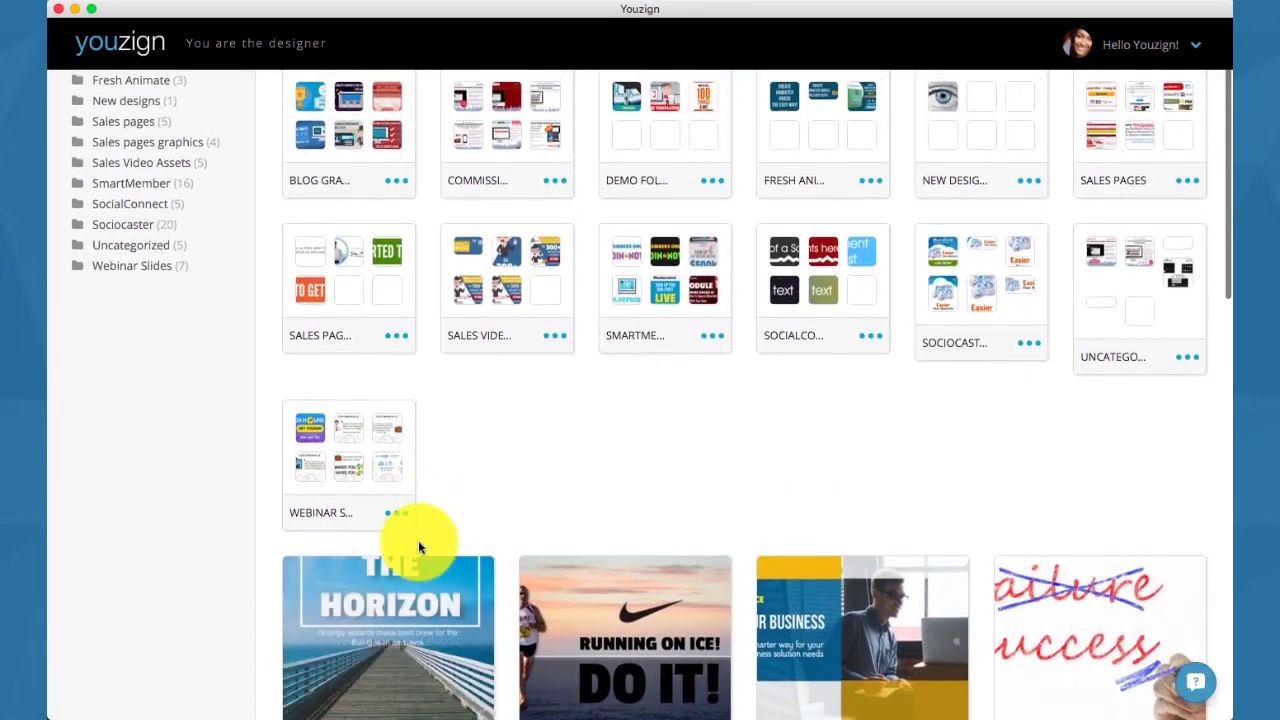
drag(418, 632, 957, 277)
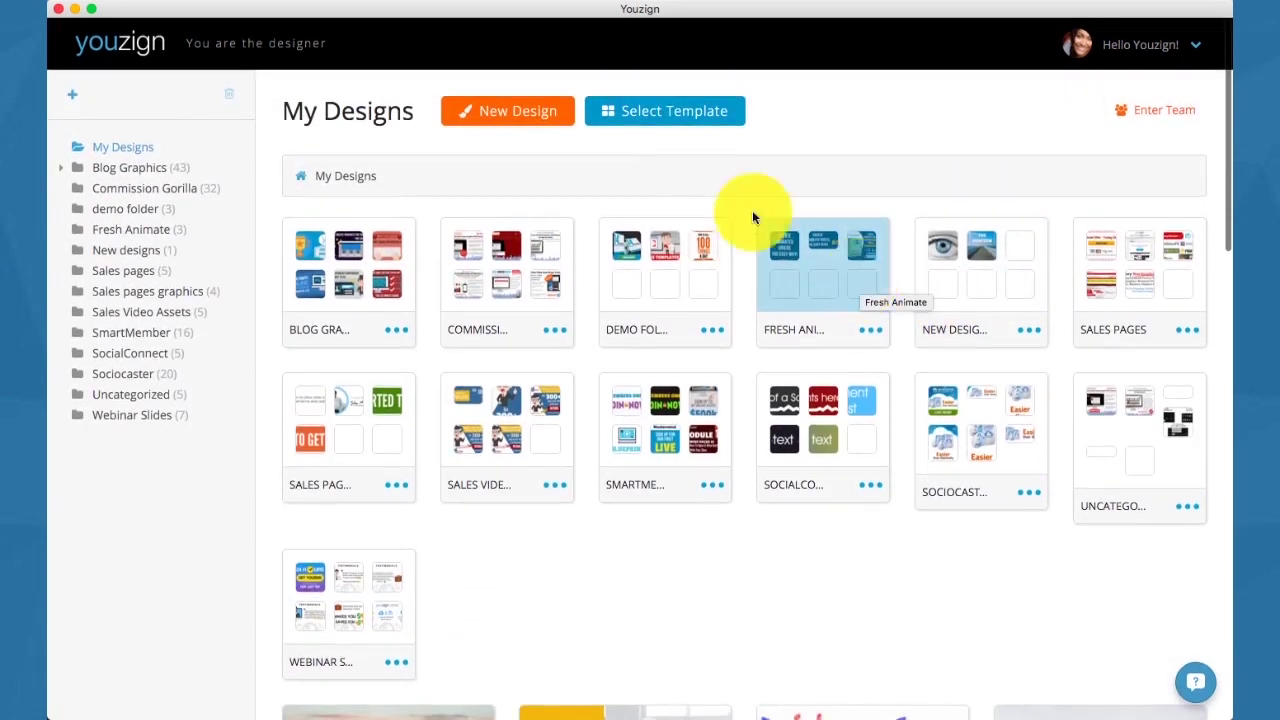
Create a new blank Facebook Cover Photo canvas.
click(543, 118)
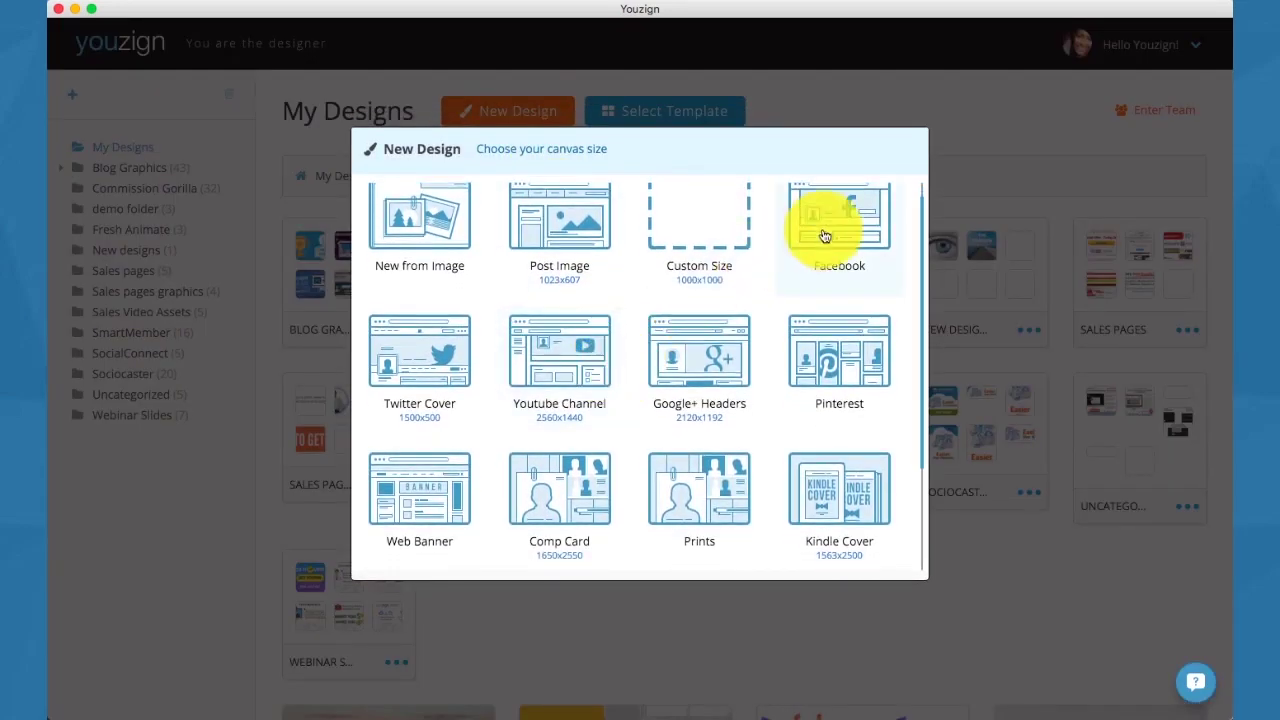
click(823, 234)
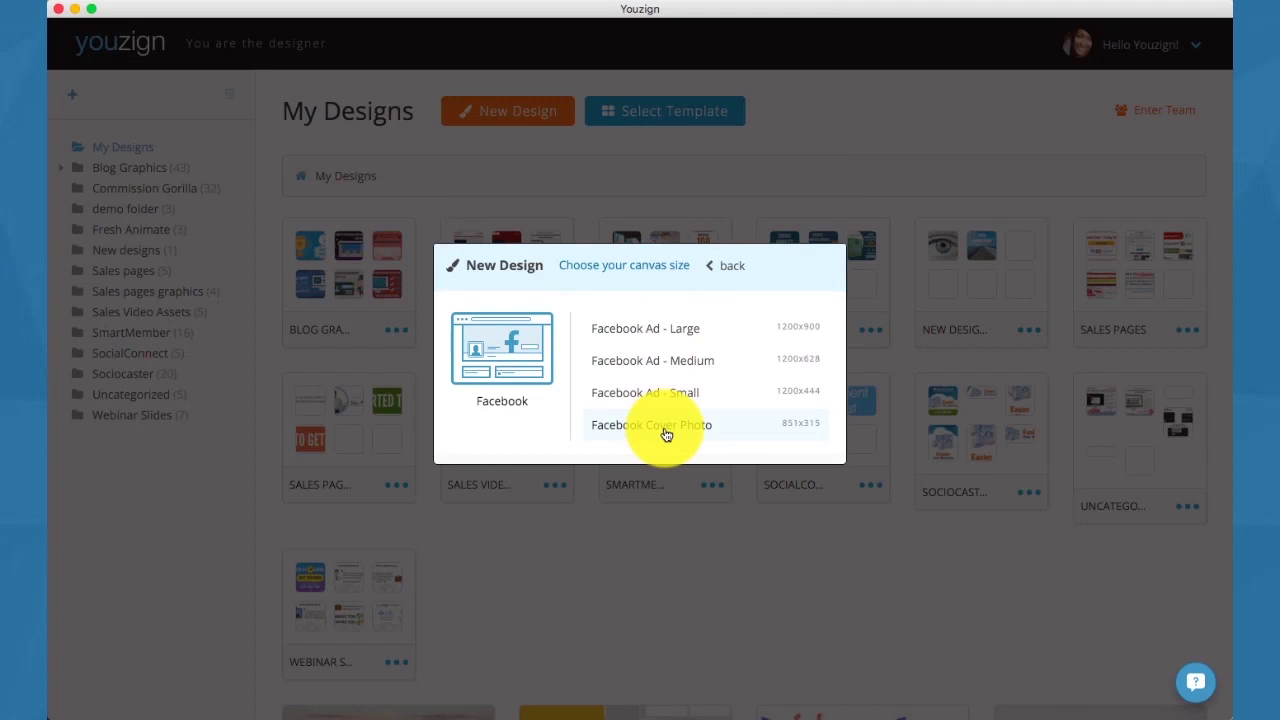
click(665, 428)
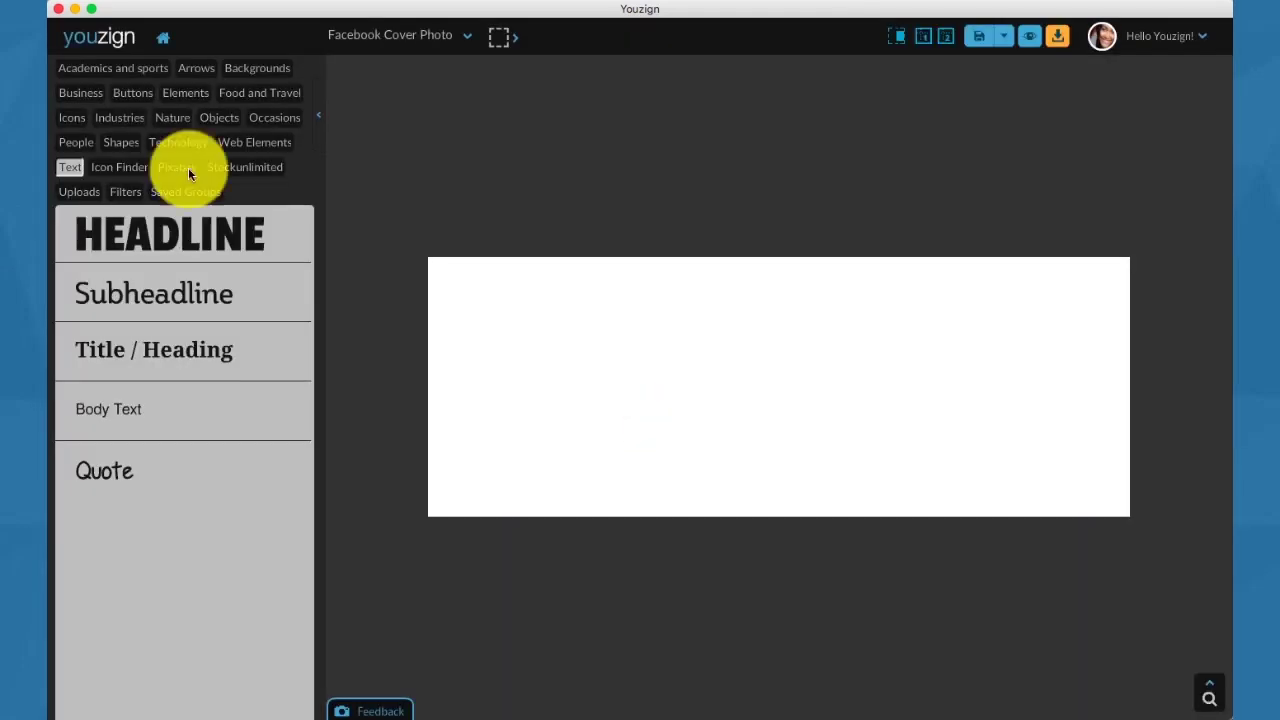
Search Pixabay for 'flower' and make the purple lavender photo fill the whole cover.
click(176, 167)
click(167, 223)
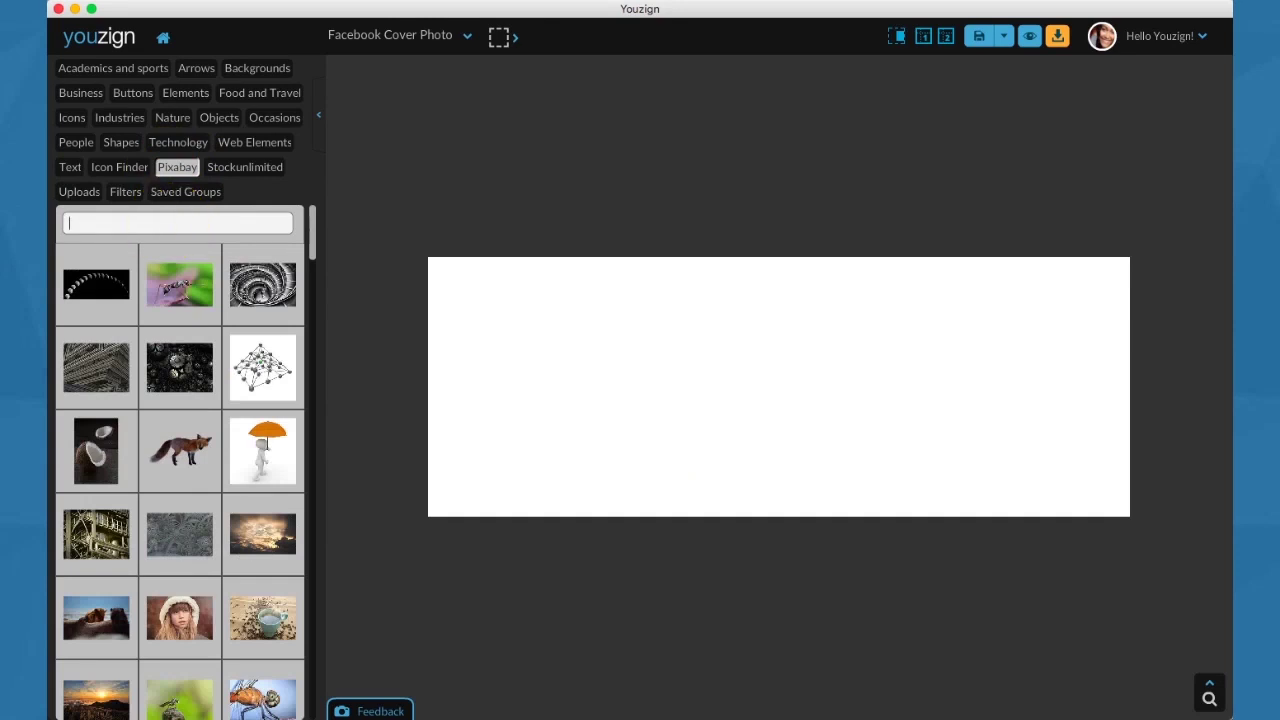
key(Return)
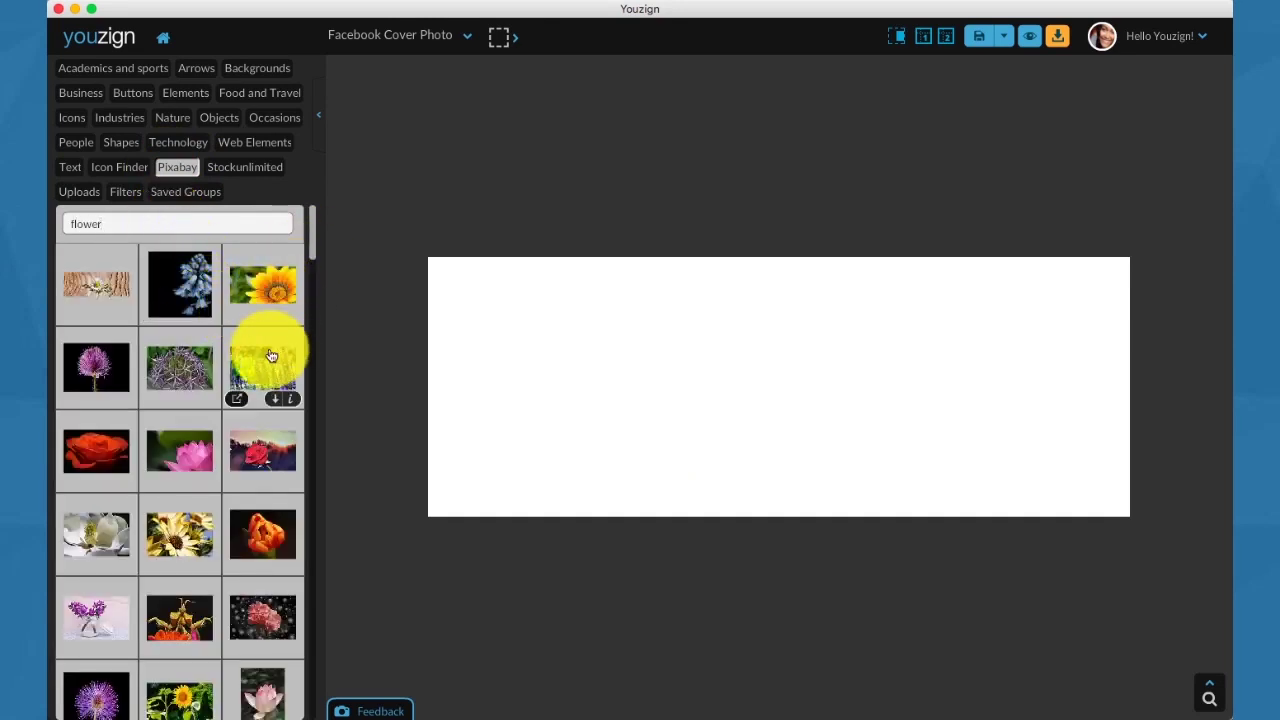
click(265, 355)
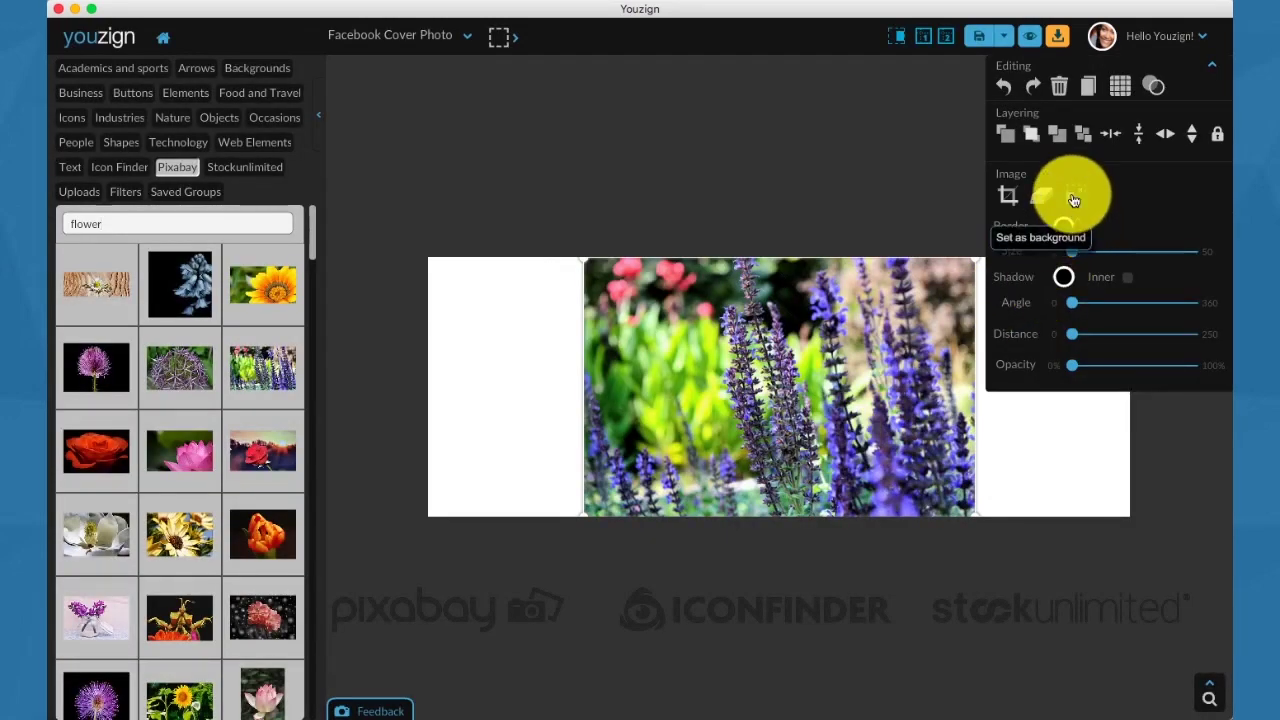
click(1075, 195)
click(69, 168)
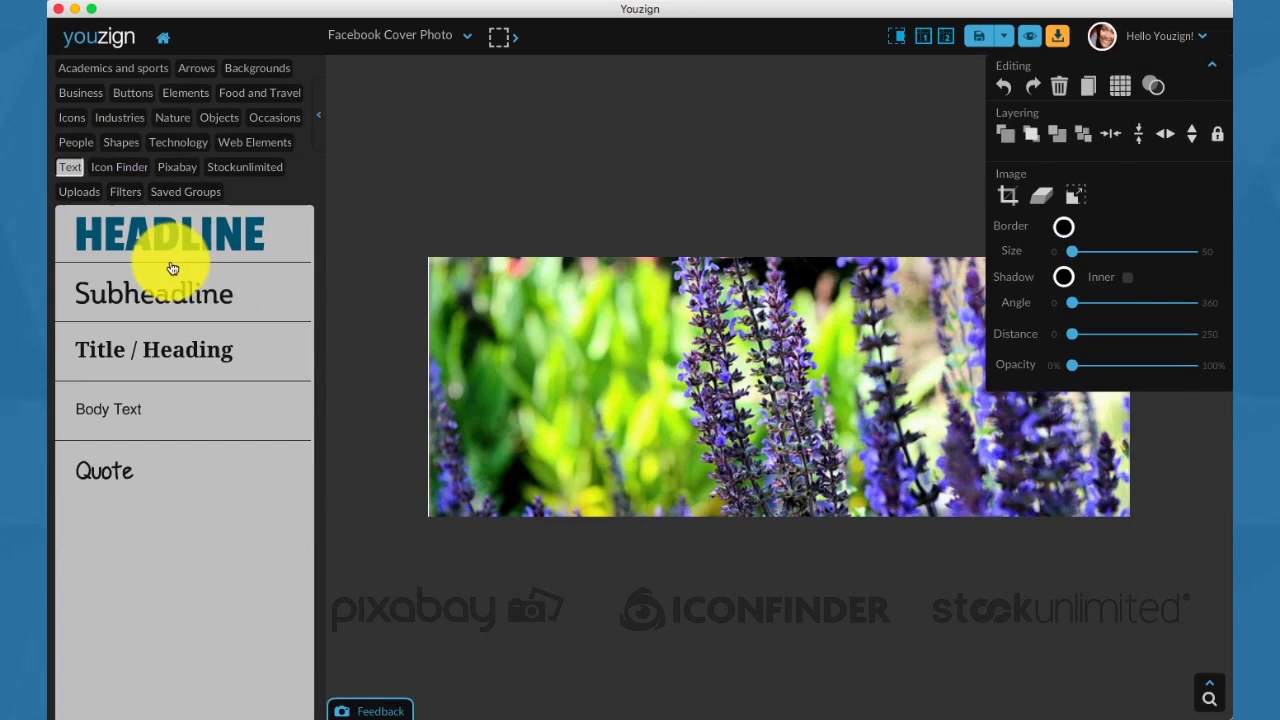
Add a white 'FLOWER POWER' headline in Grunge style with SoulMission font near the top.
click(175, 238)
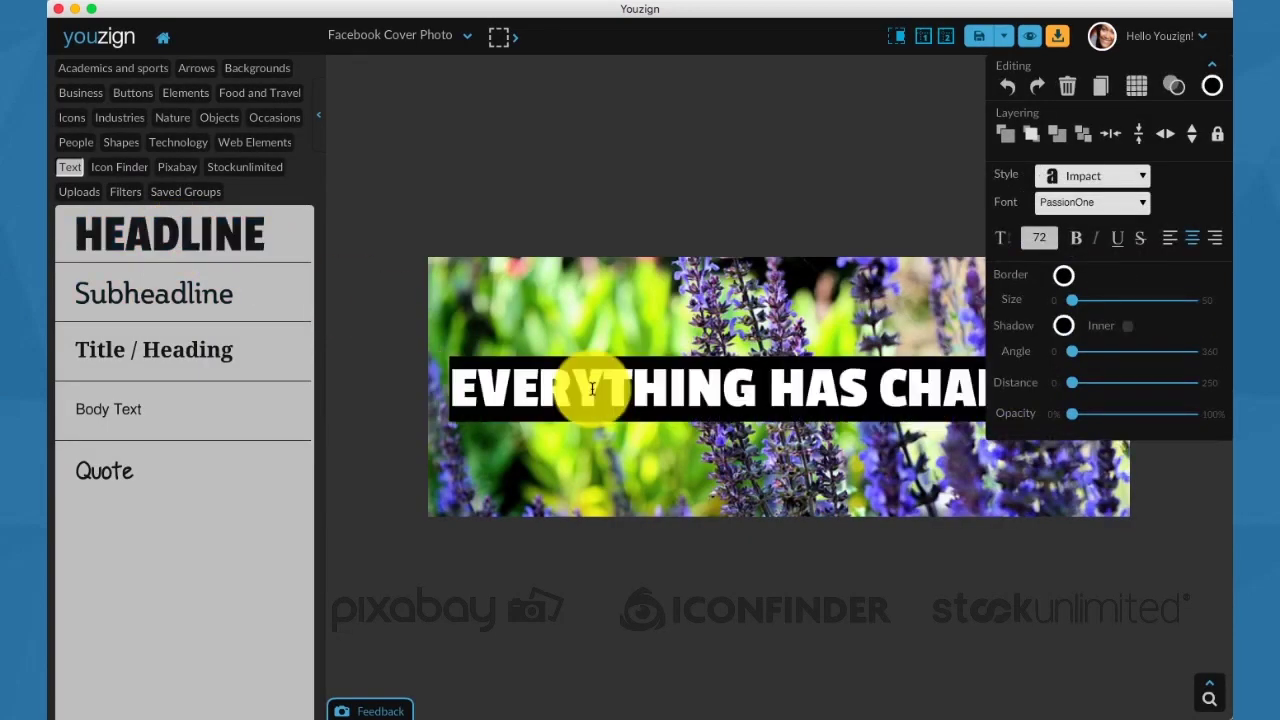
text(FLOWER POWER)
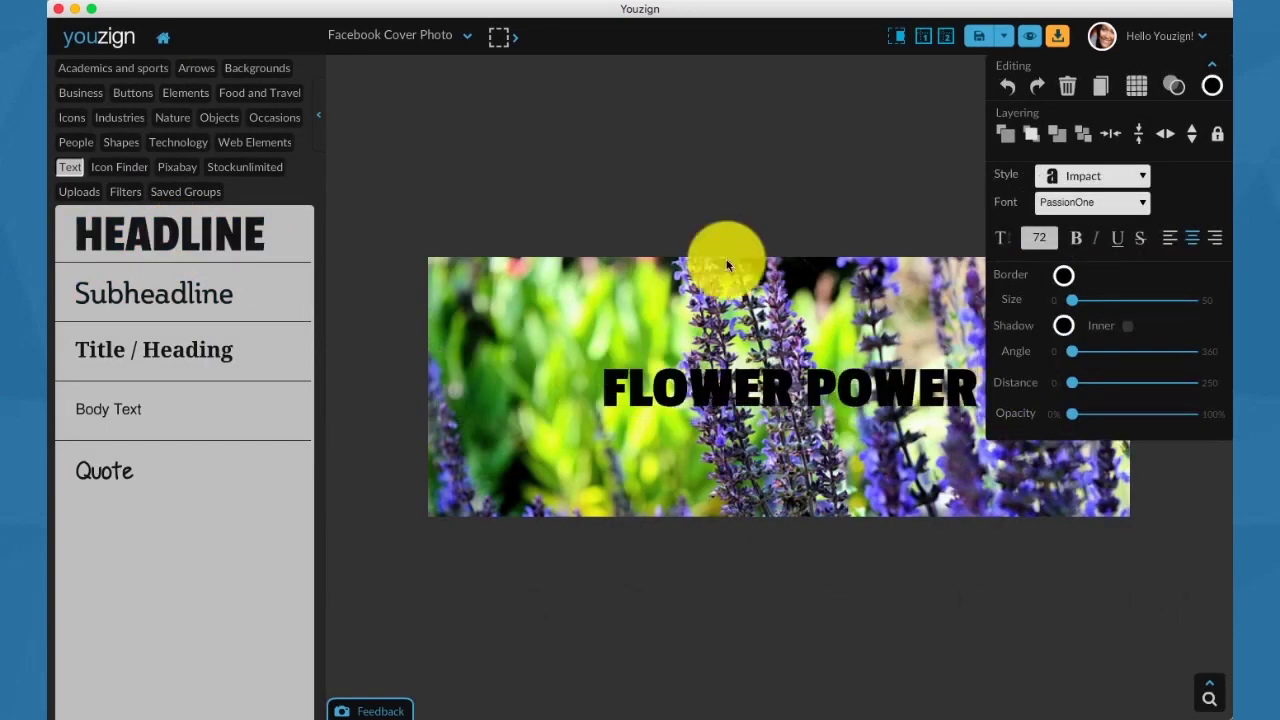
click(1055, 184)
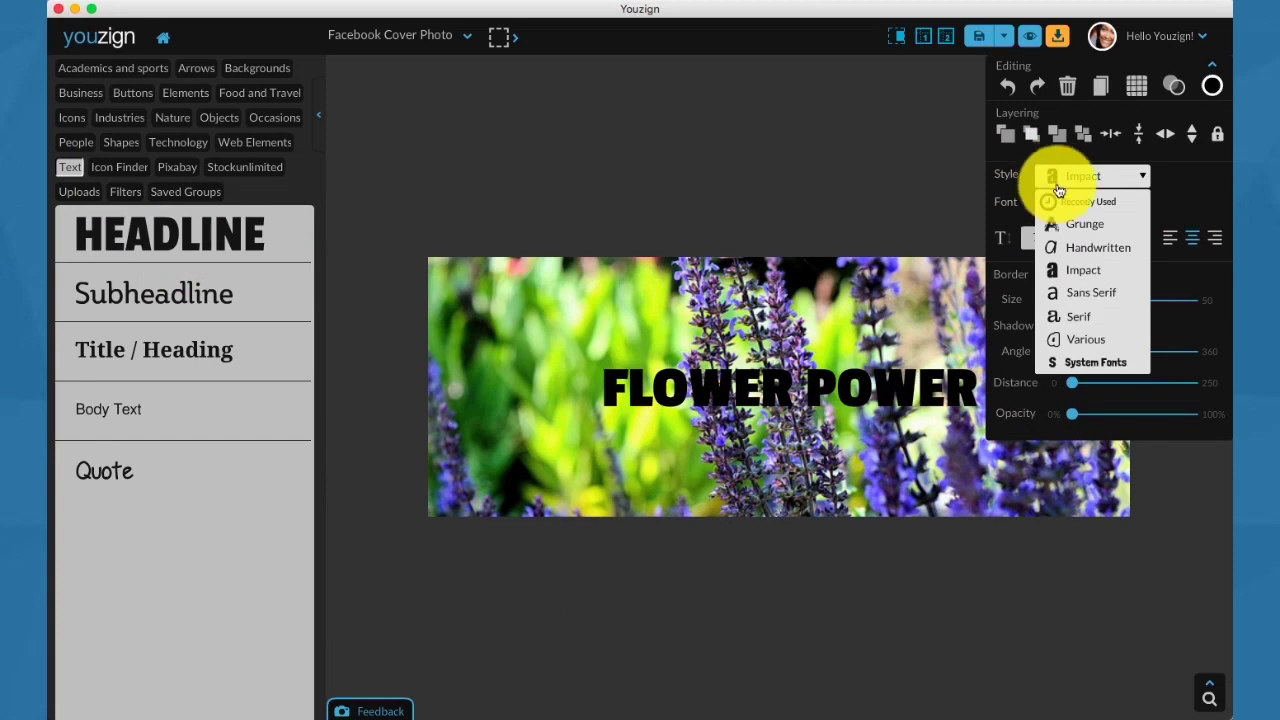
click(1077, 234)
click(1087, 414)
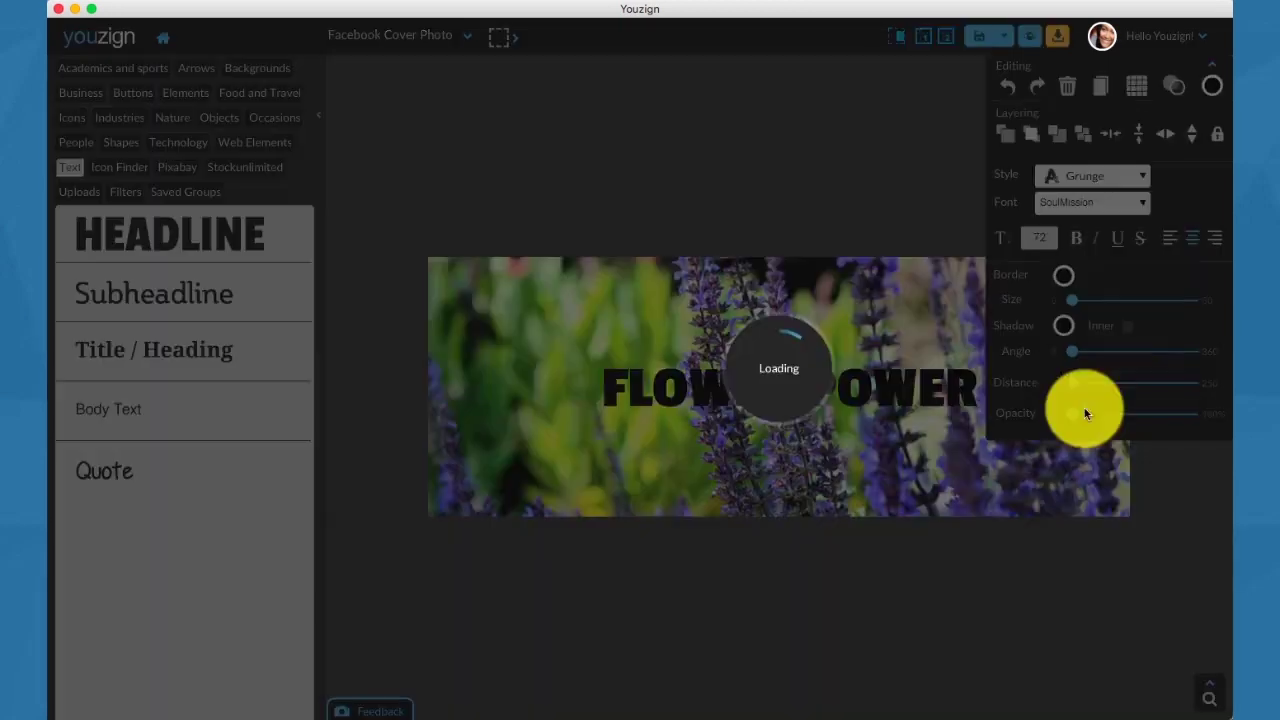
drag(875, 383, 788, 332)
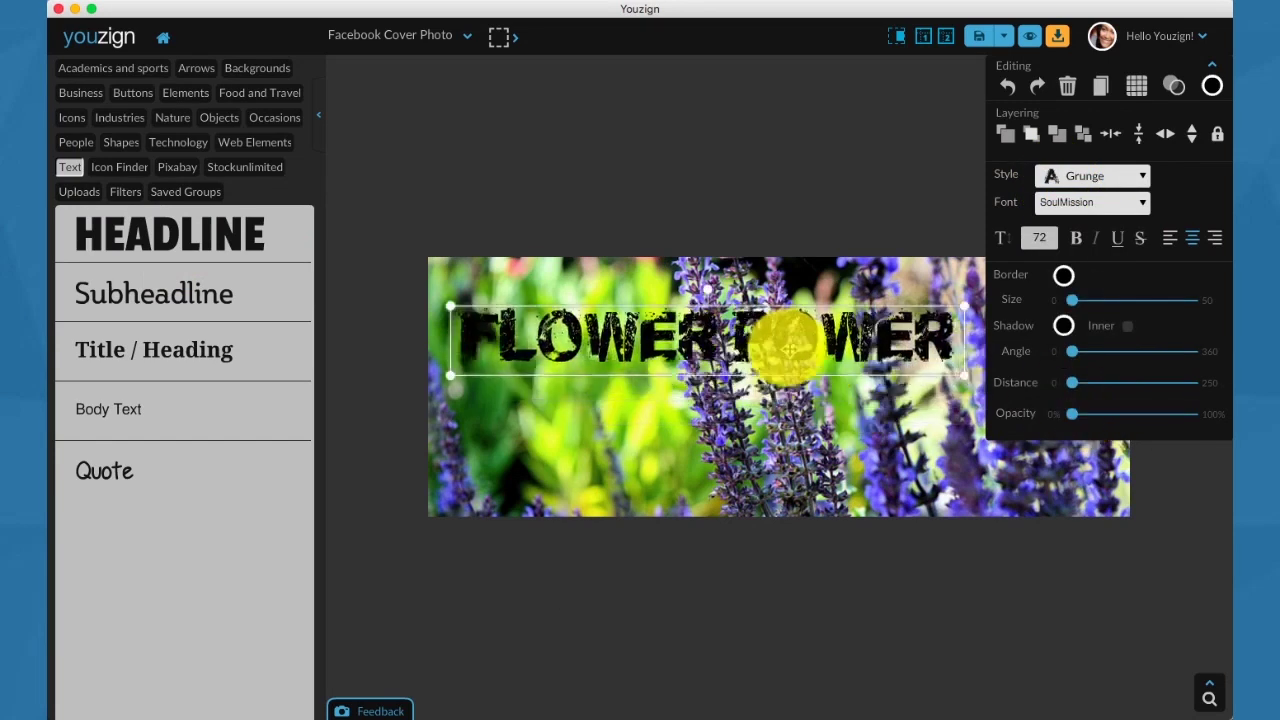
click(1219, 90)
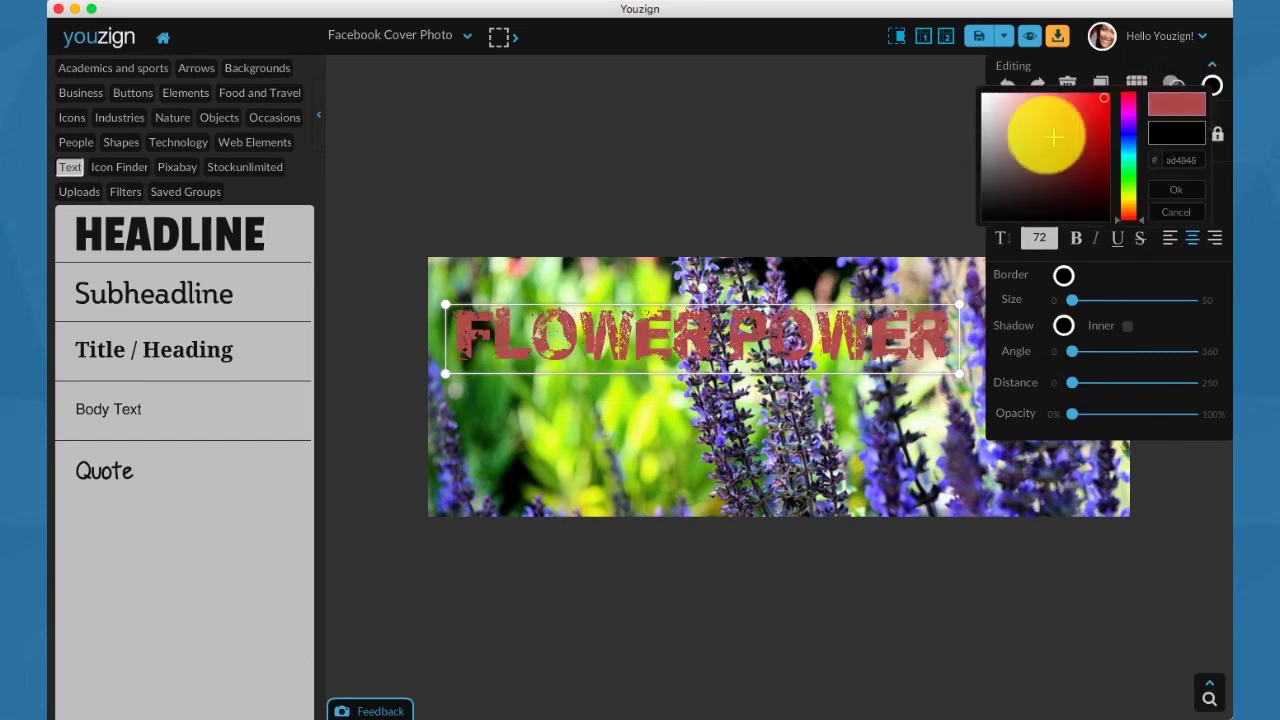
drag(1043, 137, 986, 94)
click(982, 92)
click(928, 103)
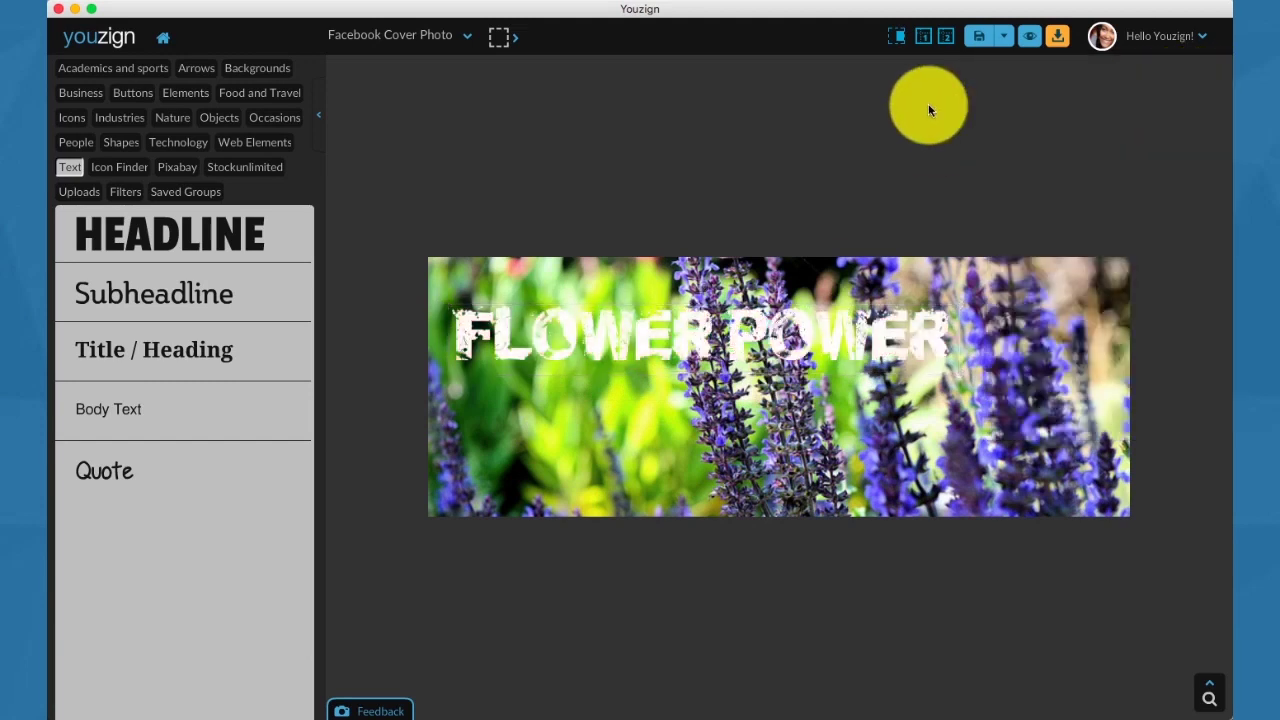
Show Facebook's cover layout guides, checking both mobile and desktop layouts.
click(920, 44)
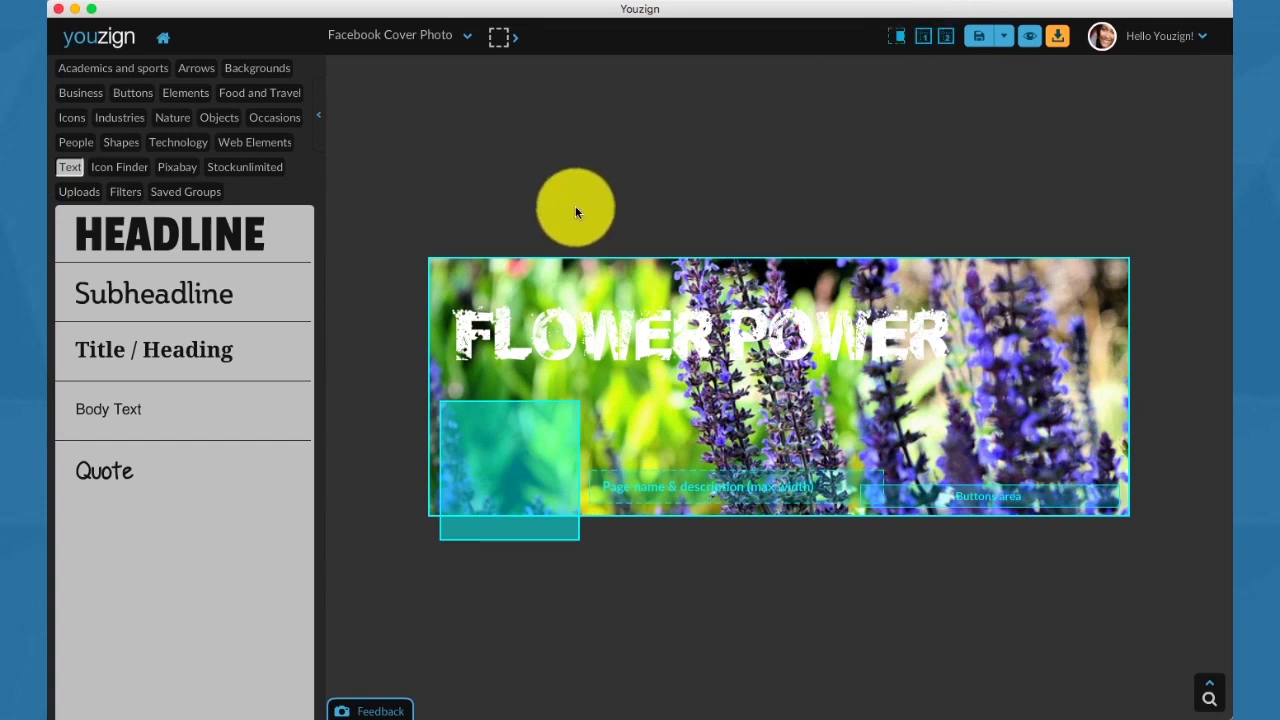
click(946, 41)
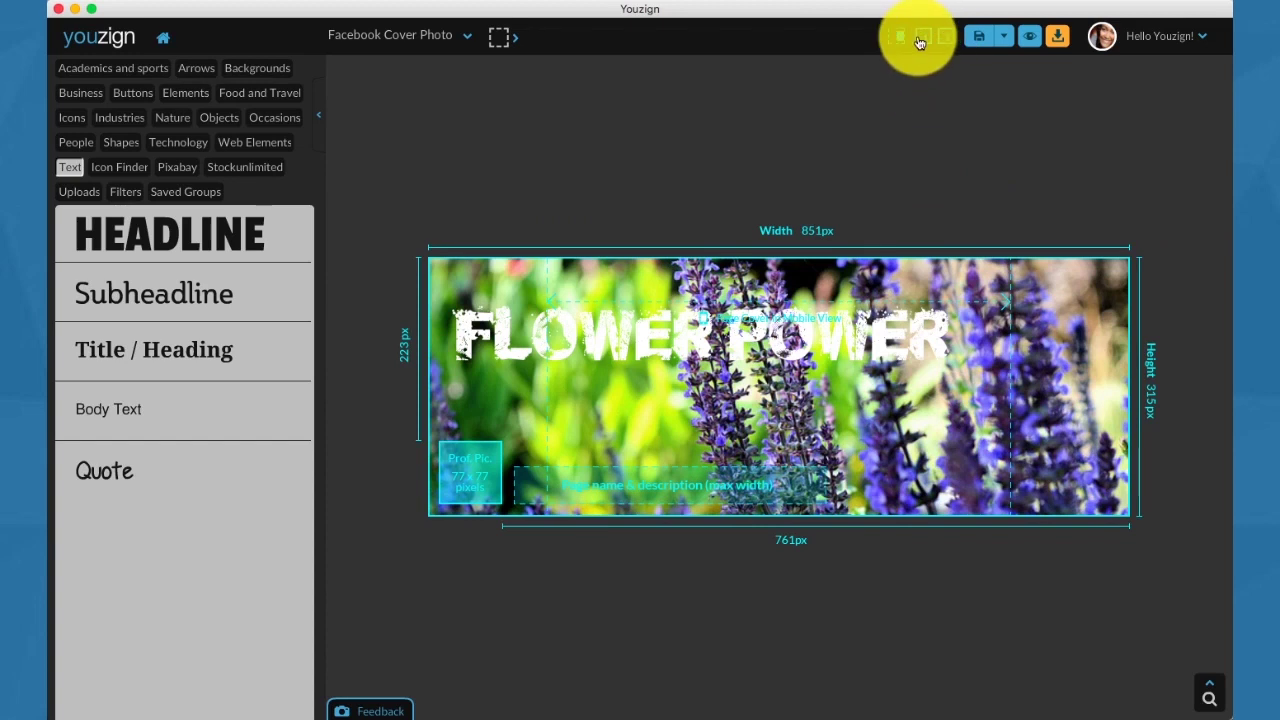
click(920, 42)
Preview the cover as a Facebook Personal Page, then return and select the FLOWER POWER headline.
click(1029, 37)
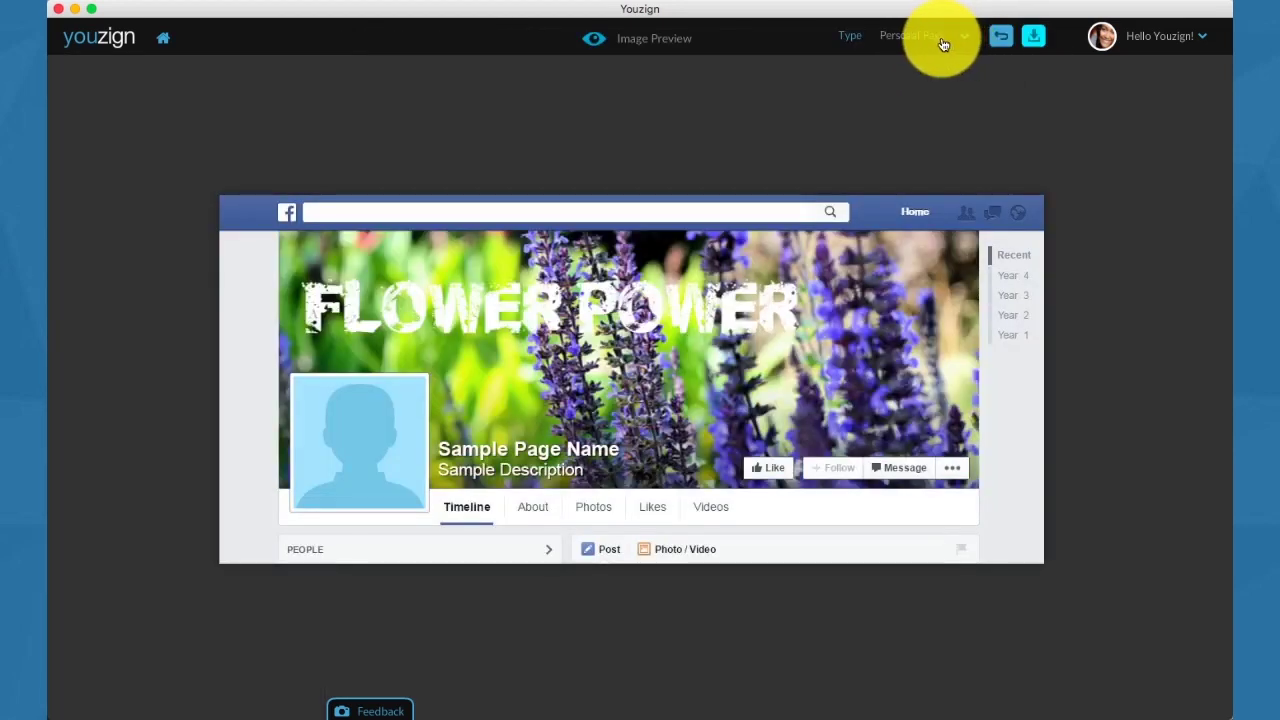
click(943, 43)
click(934, 78)
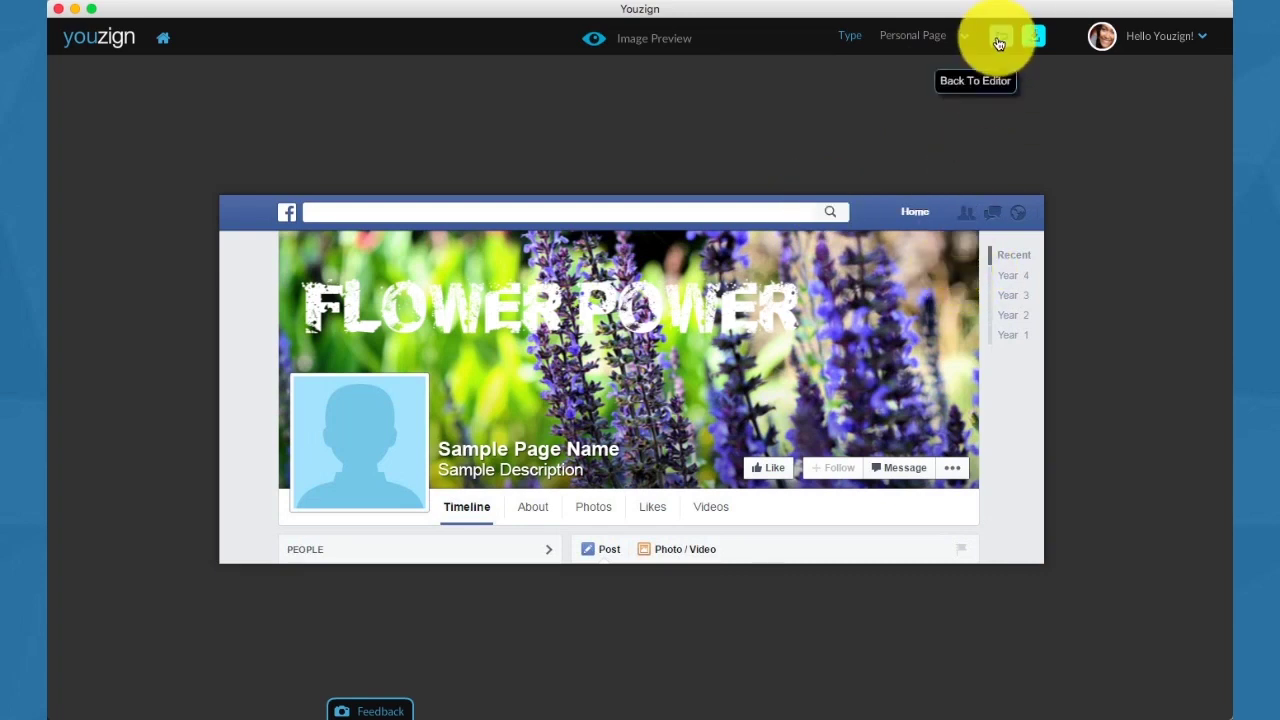
click(998, 43)
click(766, 309)
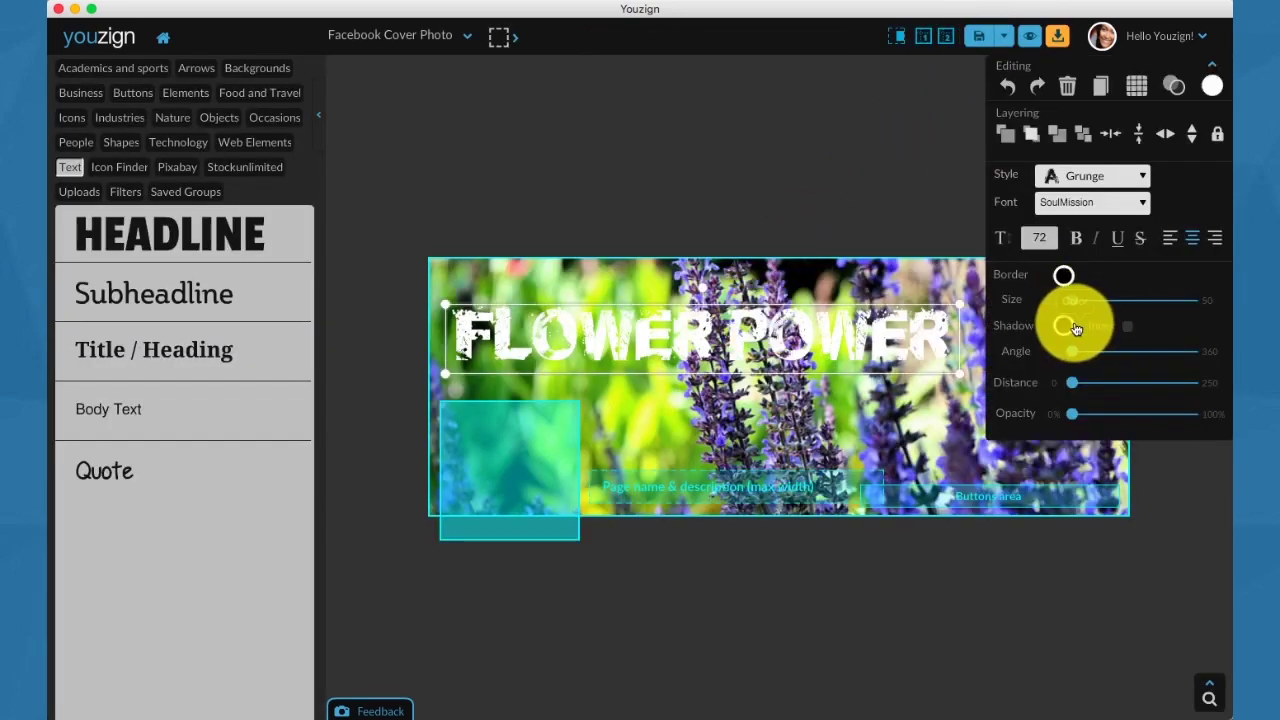
Give the headline a 100% opacity drop shadow at distance 8 and enlarge it.
drag(1083, 418, 1194, 421)
drag(1075, 390, 1087, 362)
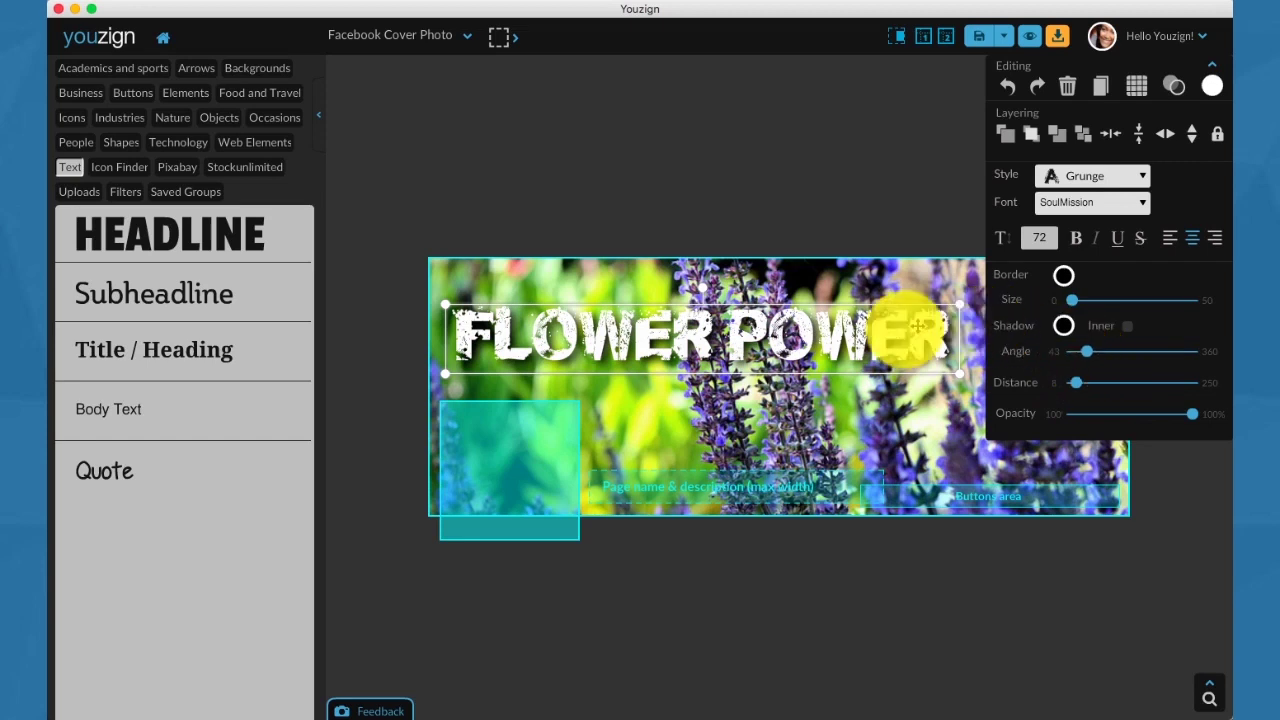
drag(955, 375, 986, 386)
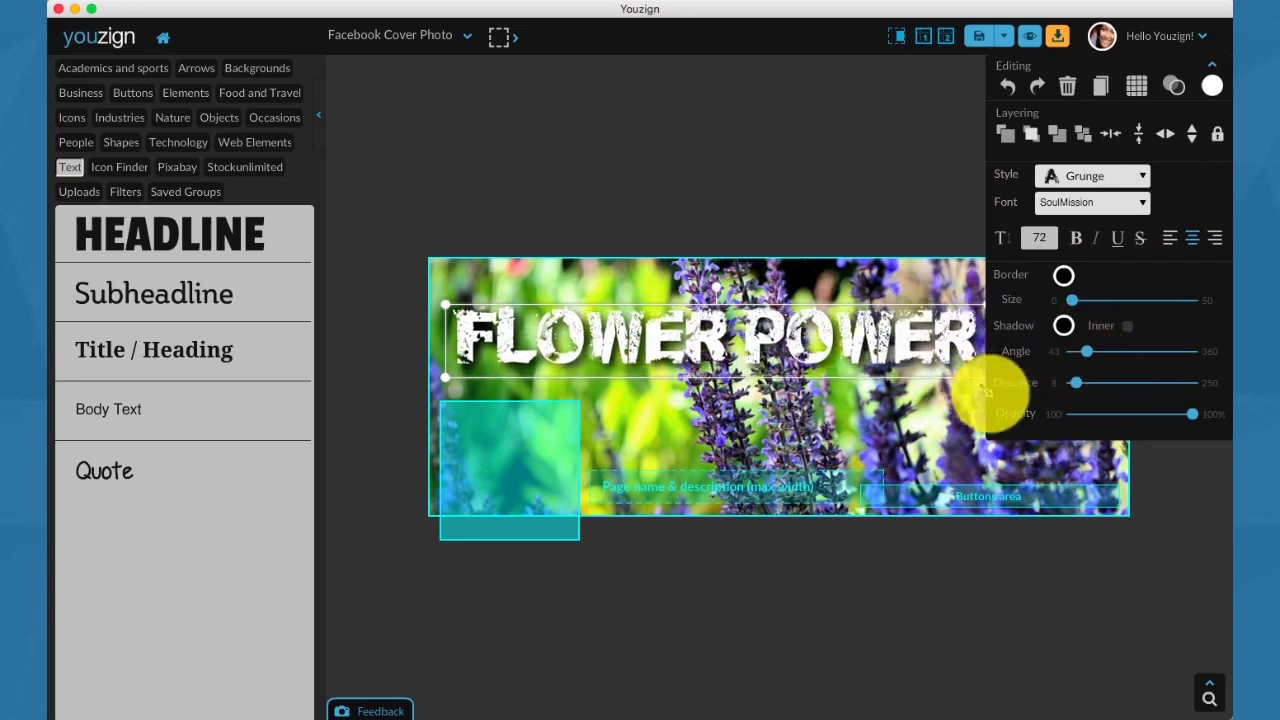
click(557, 229)
click(177, 167)
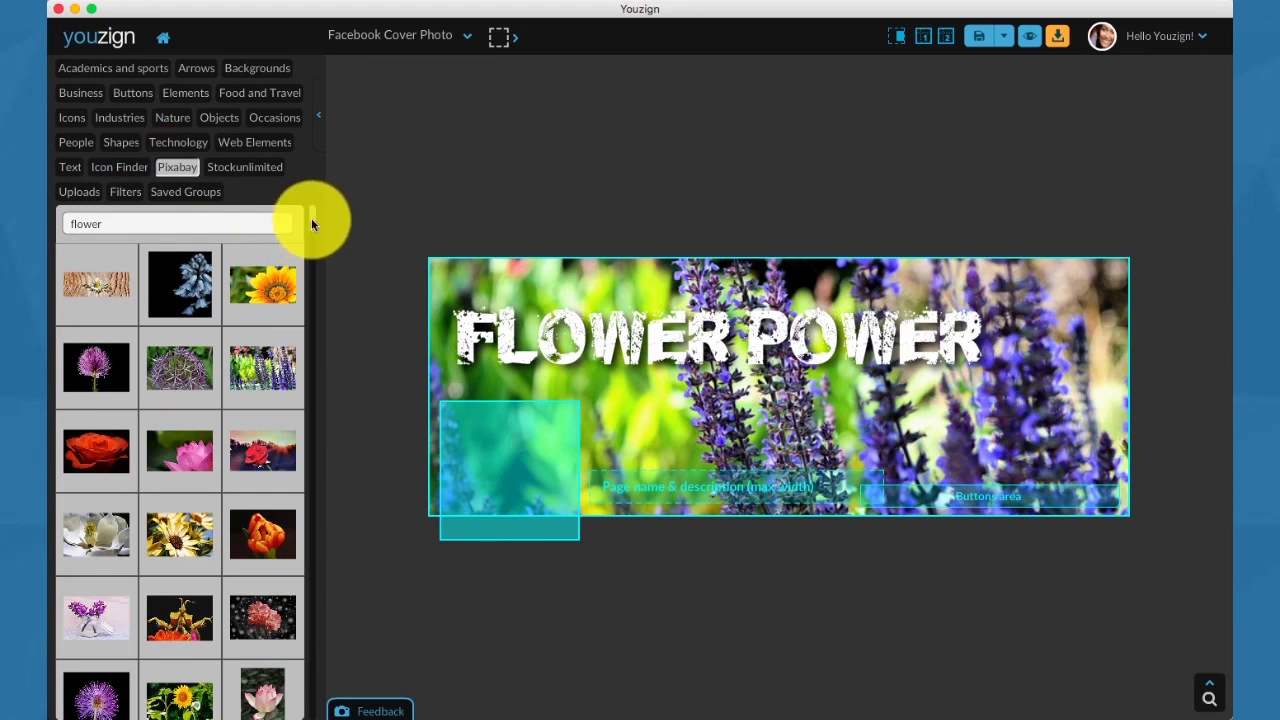
Add the yellow tulip photo from the Pixabay results and start erasing its background.
drag(311, 218, 309, 386)
click(195, 497)
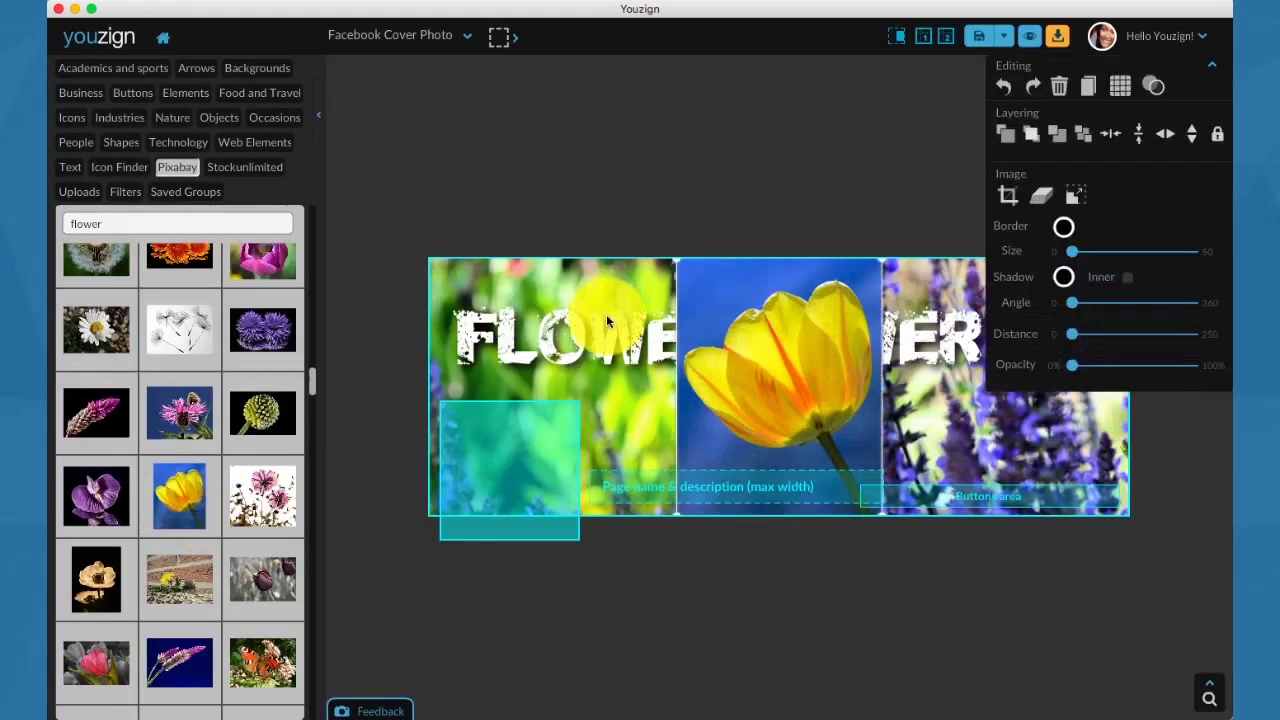
click(1043, 203)
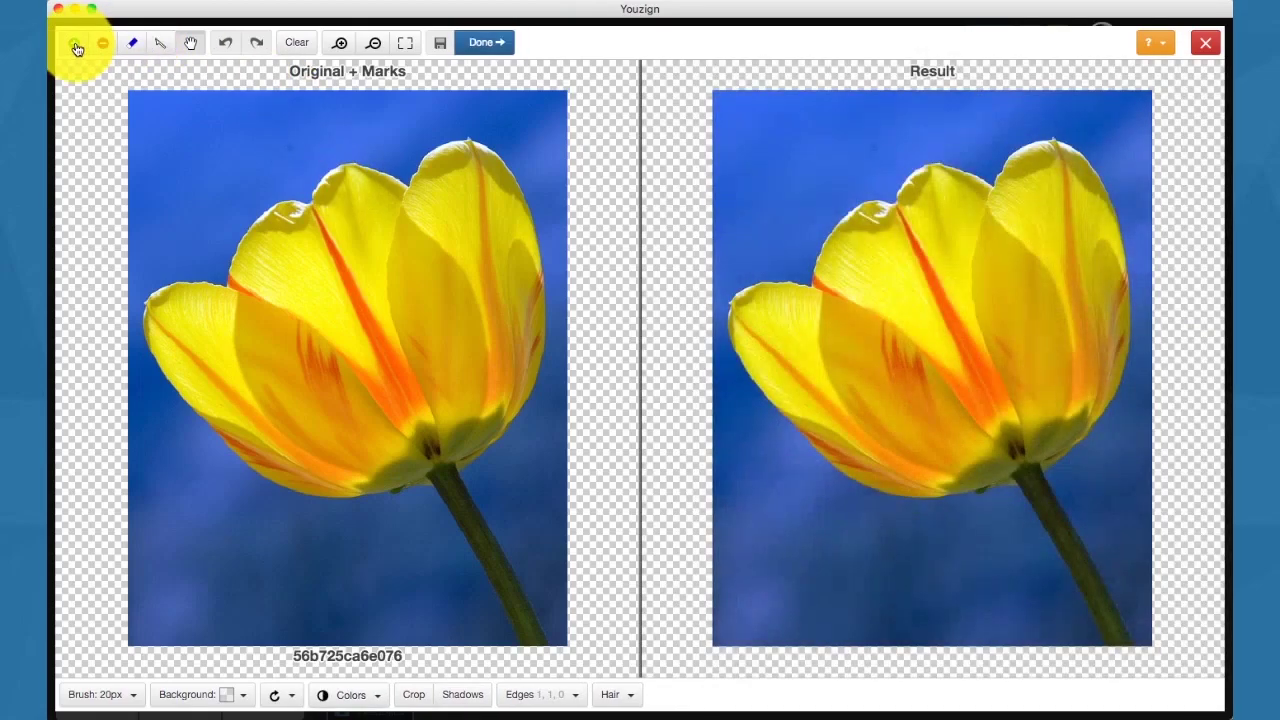
Mark the tulip and stem to keep, the sky and lower-left to remove, and apply the cutout.
click(76, 46)
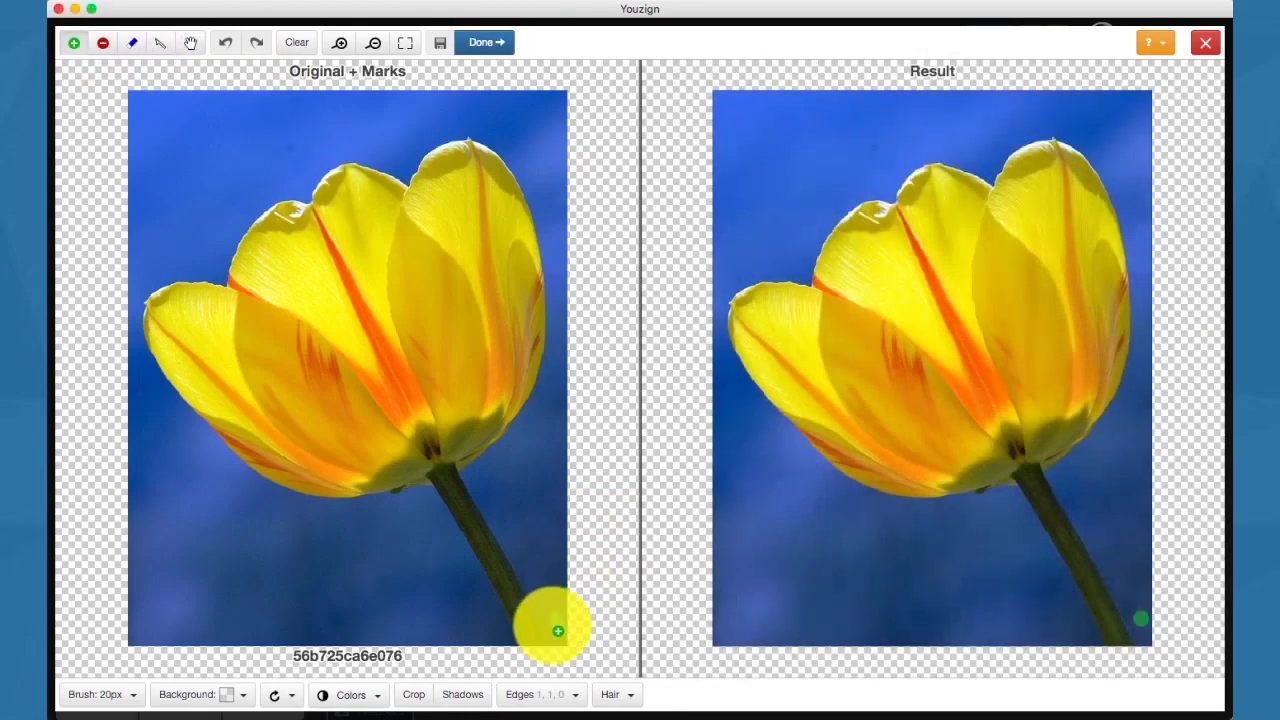
mouse_move(540, 640)
mouse_down()
mouse_move(446, 478)
mouse_move(496, 406)
mouse_move(513, 335)
mouse_move(512, 248)
mouse_move(467, 167)
mouse_move(420, 213)
mouse_move(361, 215)
mouse_move(304, 259)
mouse_move(274, 322)
mouse_move(198, 339)
mouse_move(288, 421)
mouse_move(414, 430)
mouse_up()
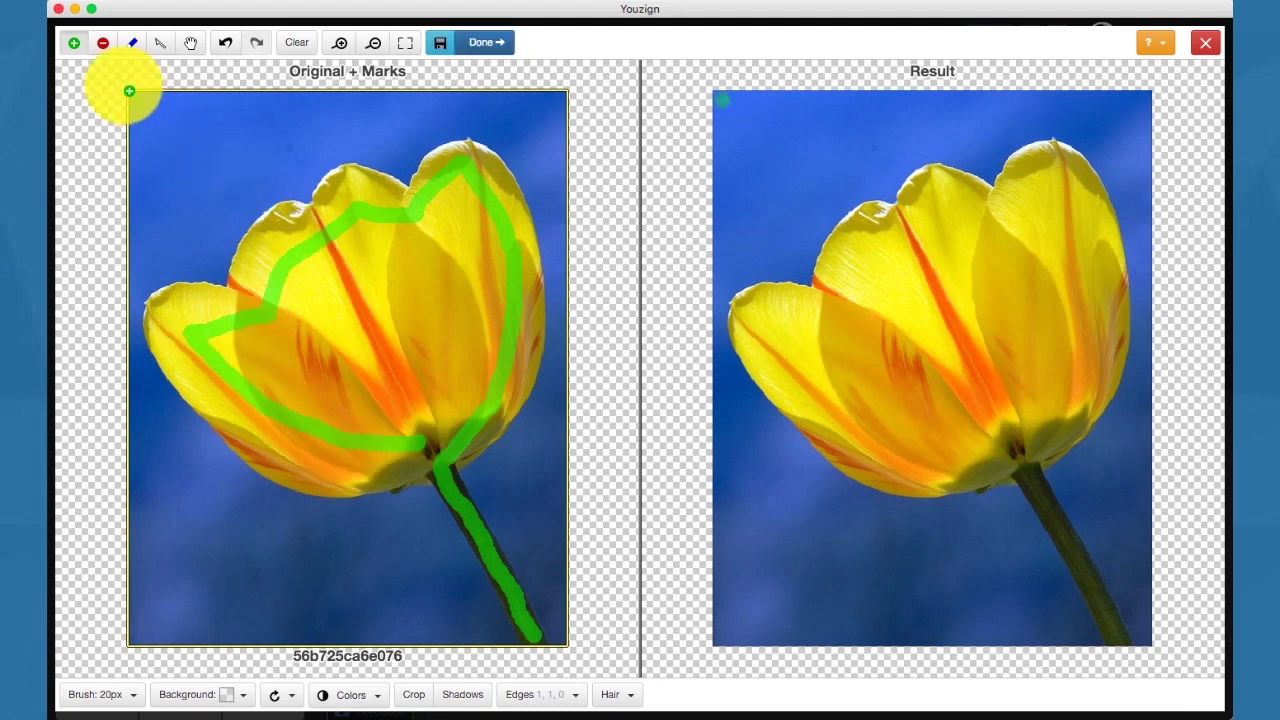
click(103, 42)
mouse_move(162, 148)
mouse_down()
mouse_move(351, 110)
mouse_move(417, 108)
mouse_up()
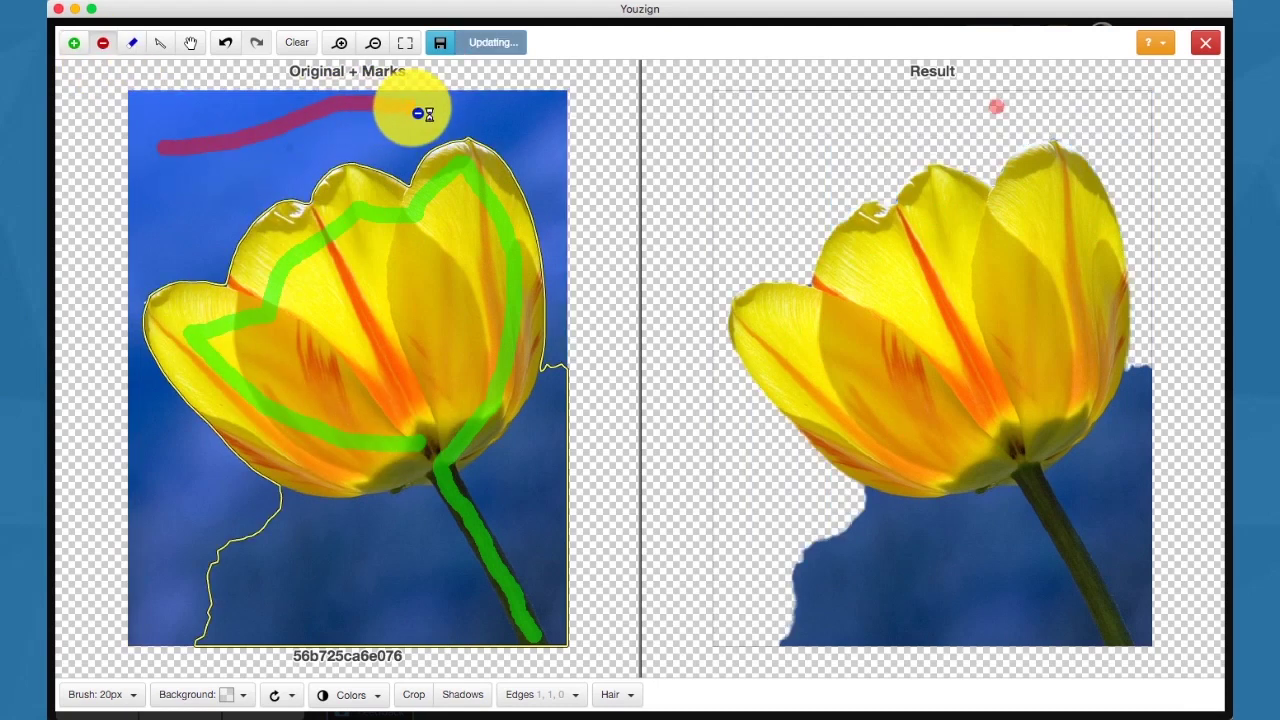
drag(232, 514, 418, 585)
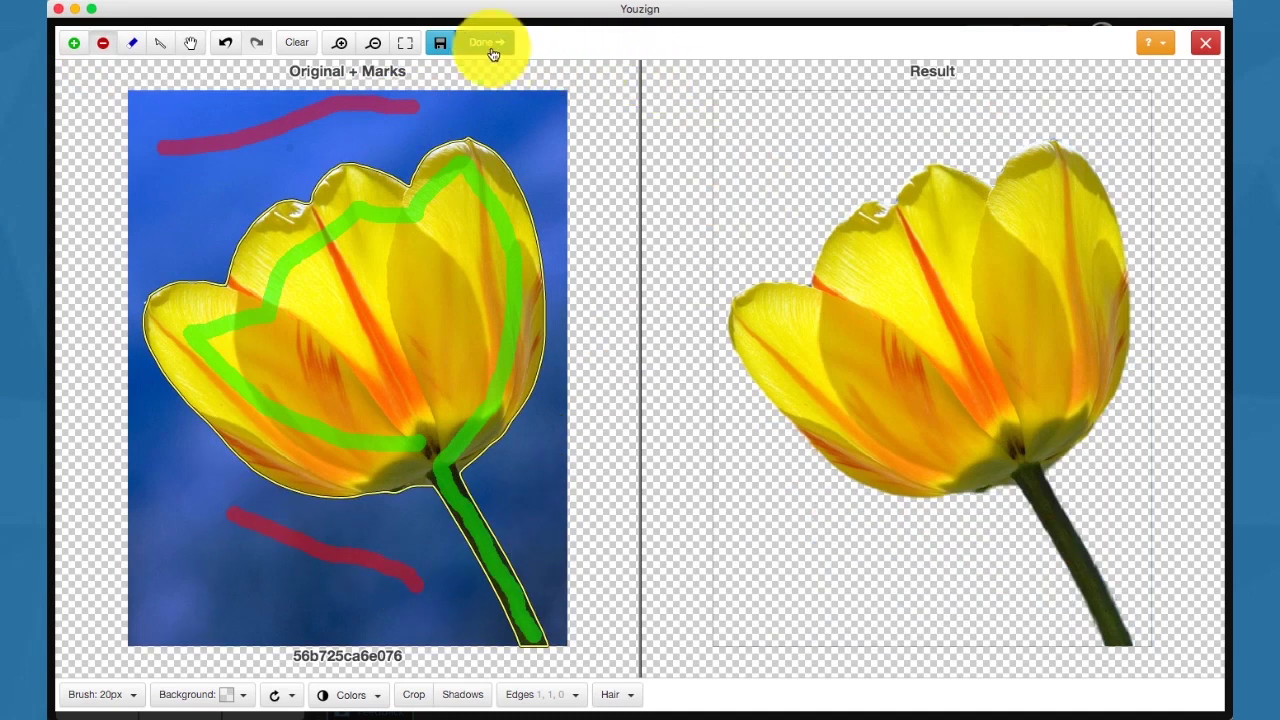
click(486, 42)
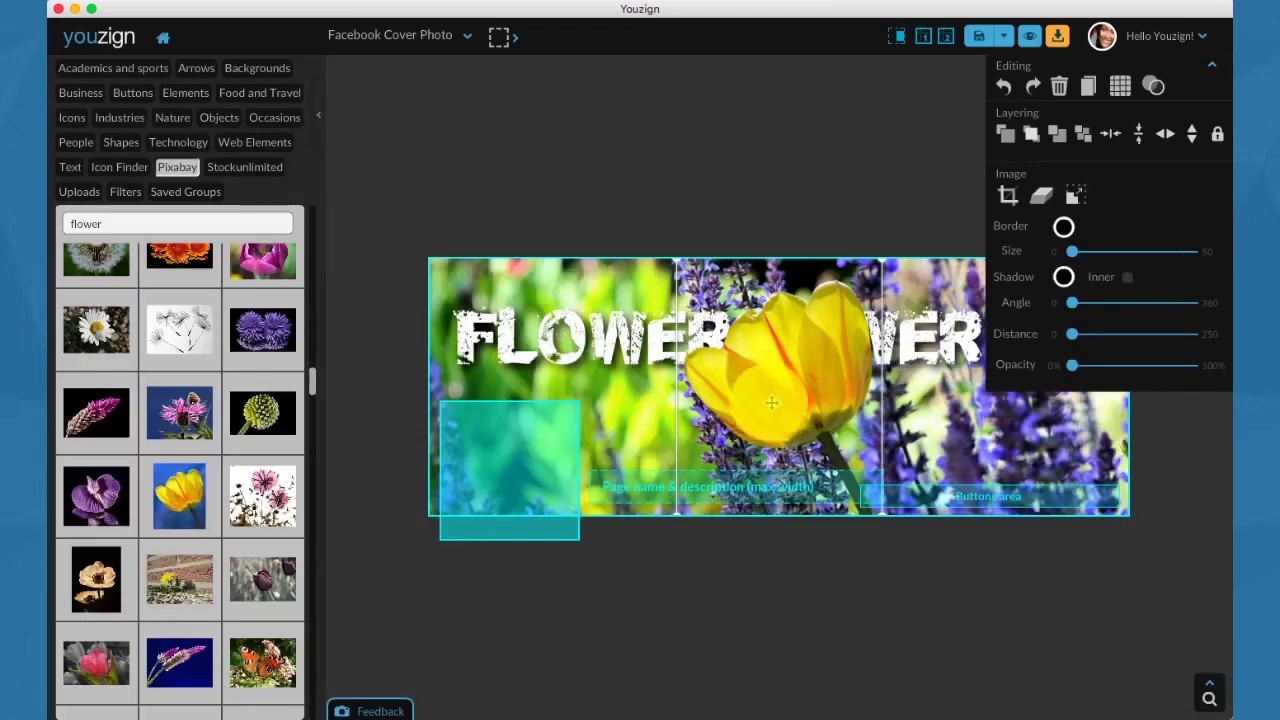
Hide the image library and layout guides, then shrink the tulip and move it lower right.
drag(771, 403, 668, 314)
click(321, 117)
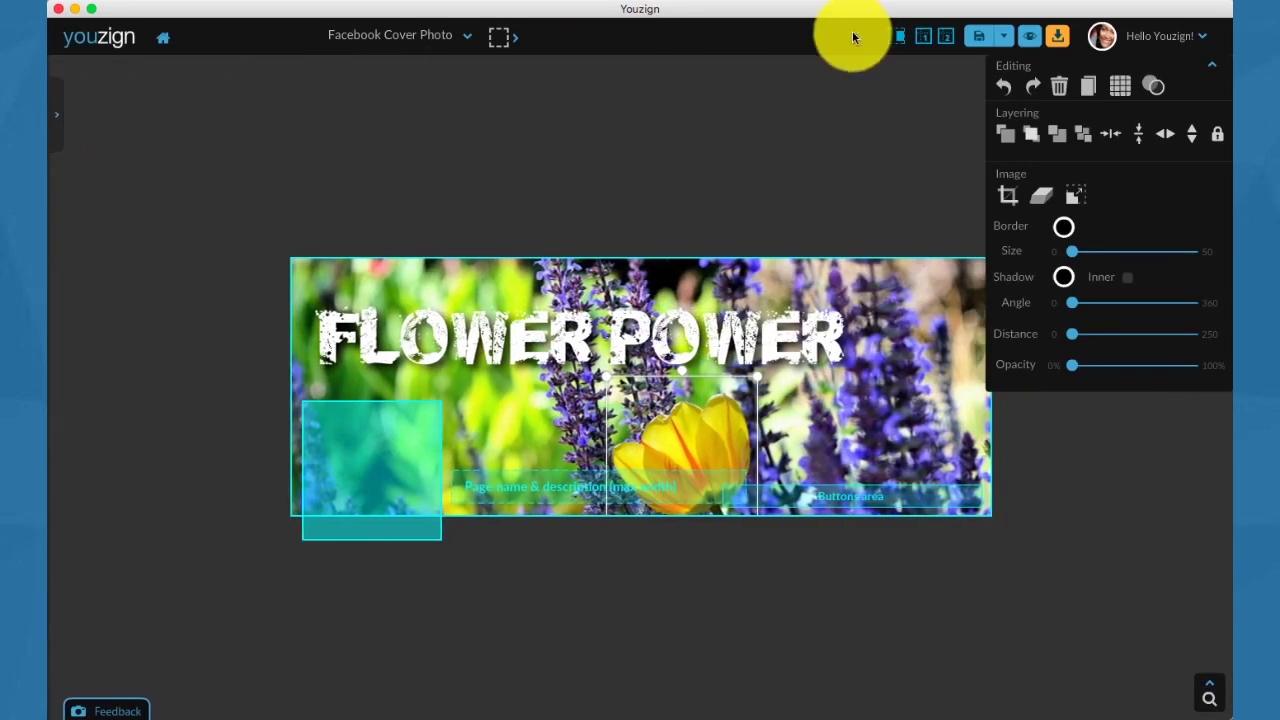
click(922, 36)
drag(691, 431, 798, 404)
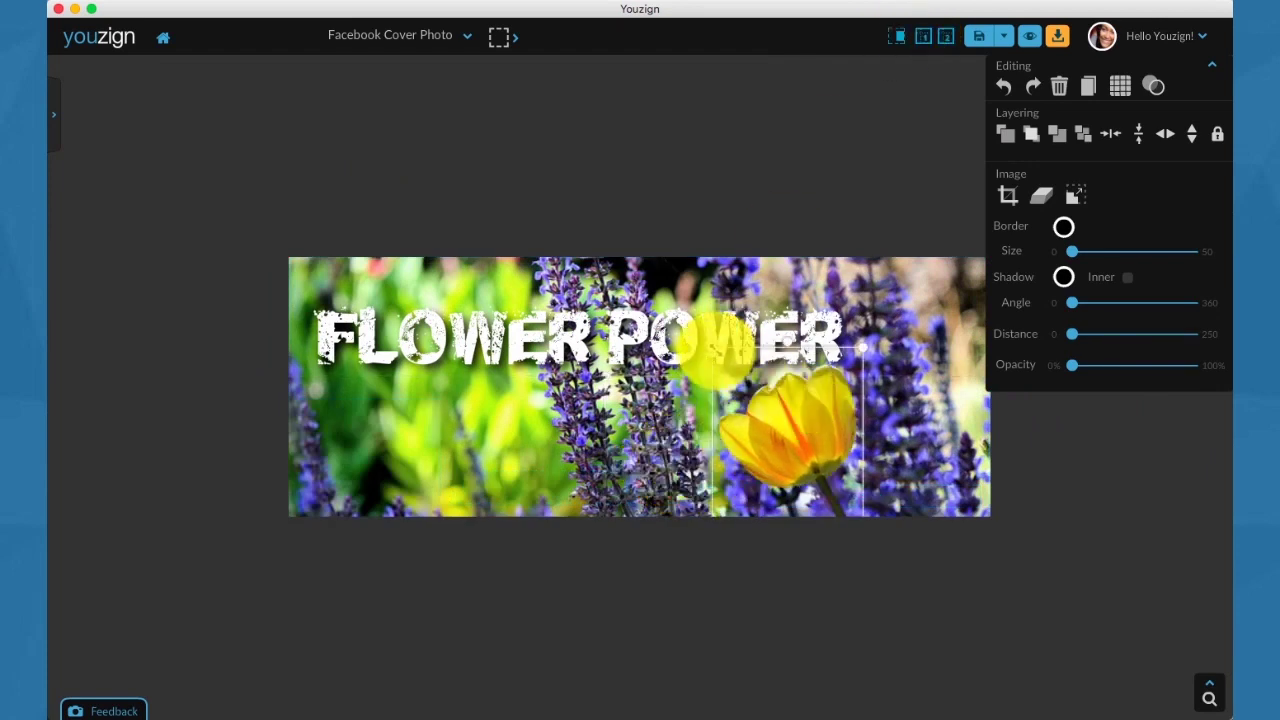
drag(714, 349, 758, 406)
drag(812, 471, 874, 455)
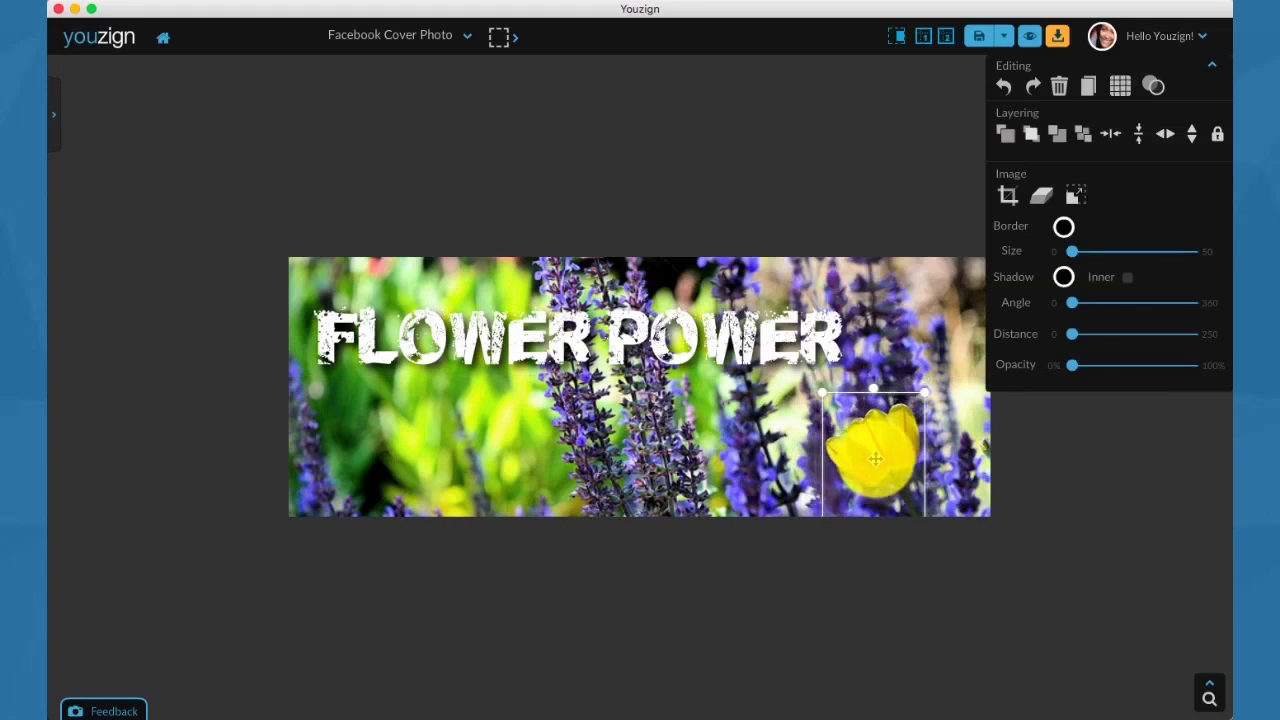
Duplicate the tulip, mirror the copy horizontally, and shrink it at the lower left.
click(1085, 86)
drag(882, 459, 675, 430)
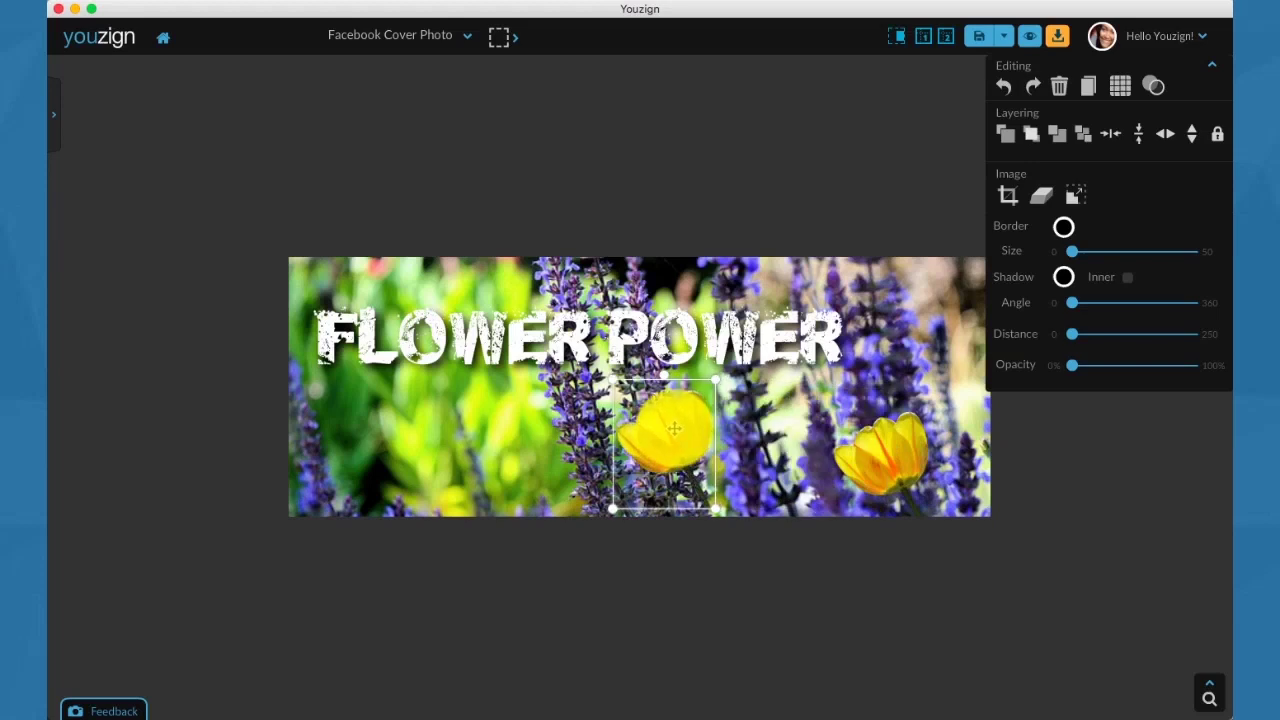
click(1110, 133)
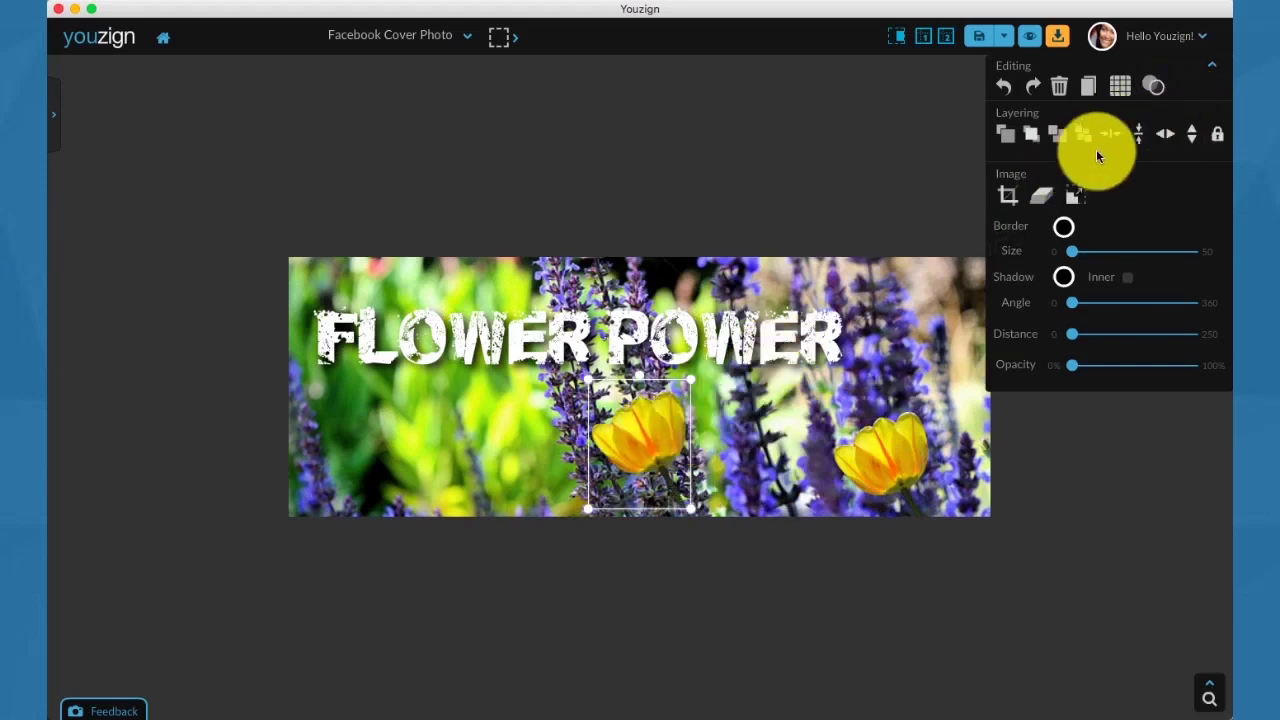
click(1163, 138)
drag(652, 436, 523, 463)
drag(563, 404, 520, 440)
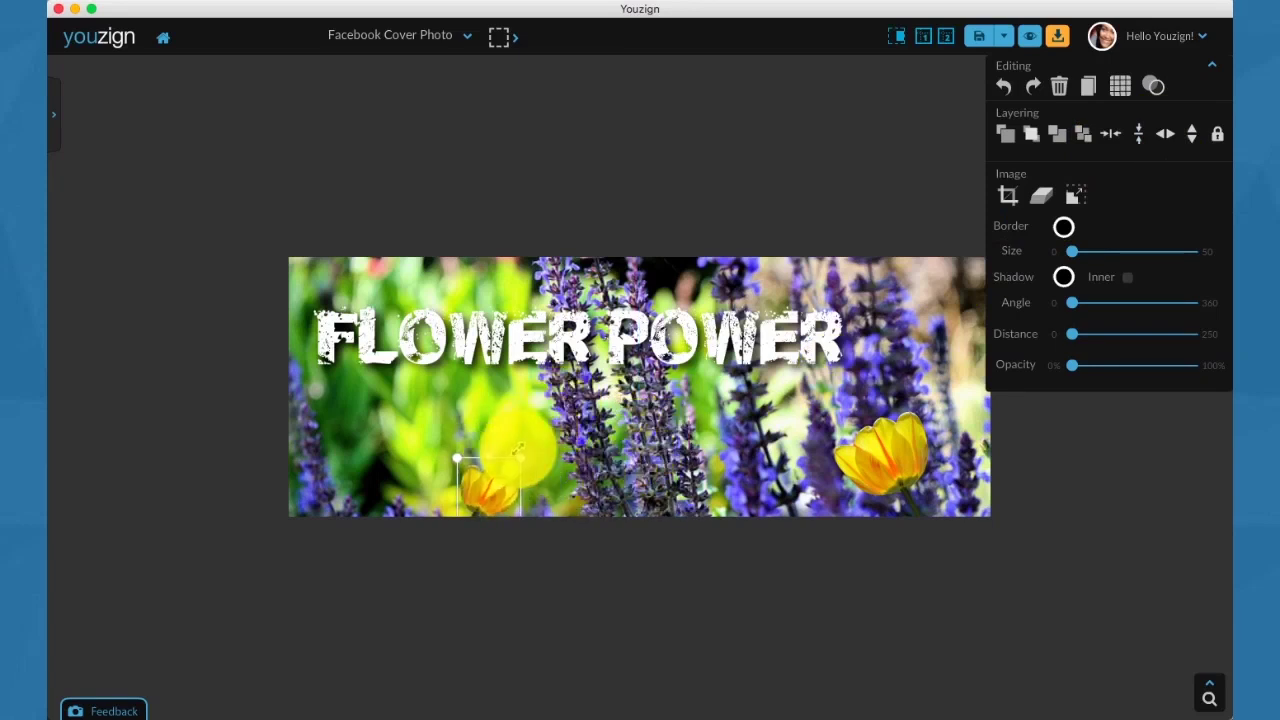
click(491, 500)
click(486, 491)
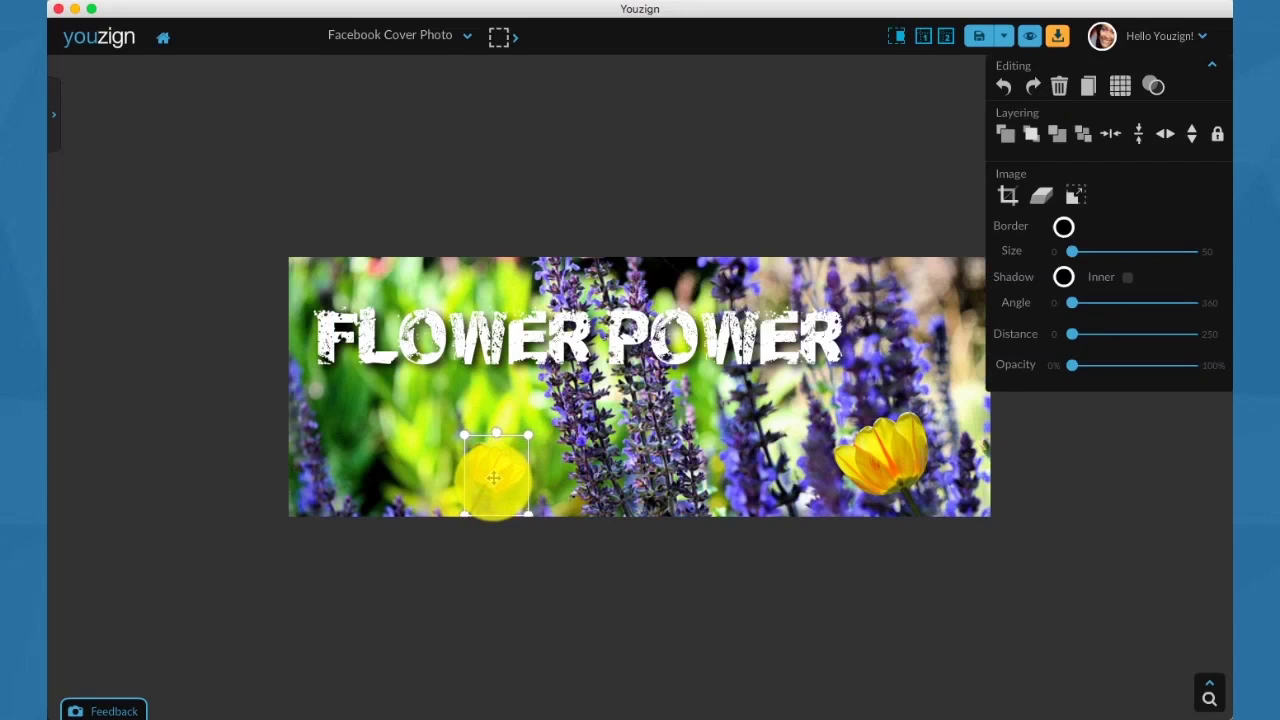
Duplicate the small tulip and hang it upside down from the top edge above POWER.
click(1090, 86)
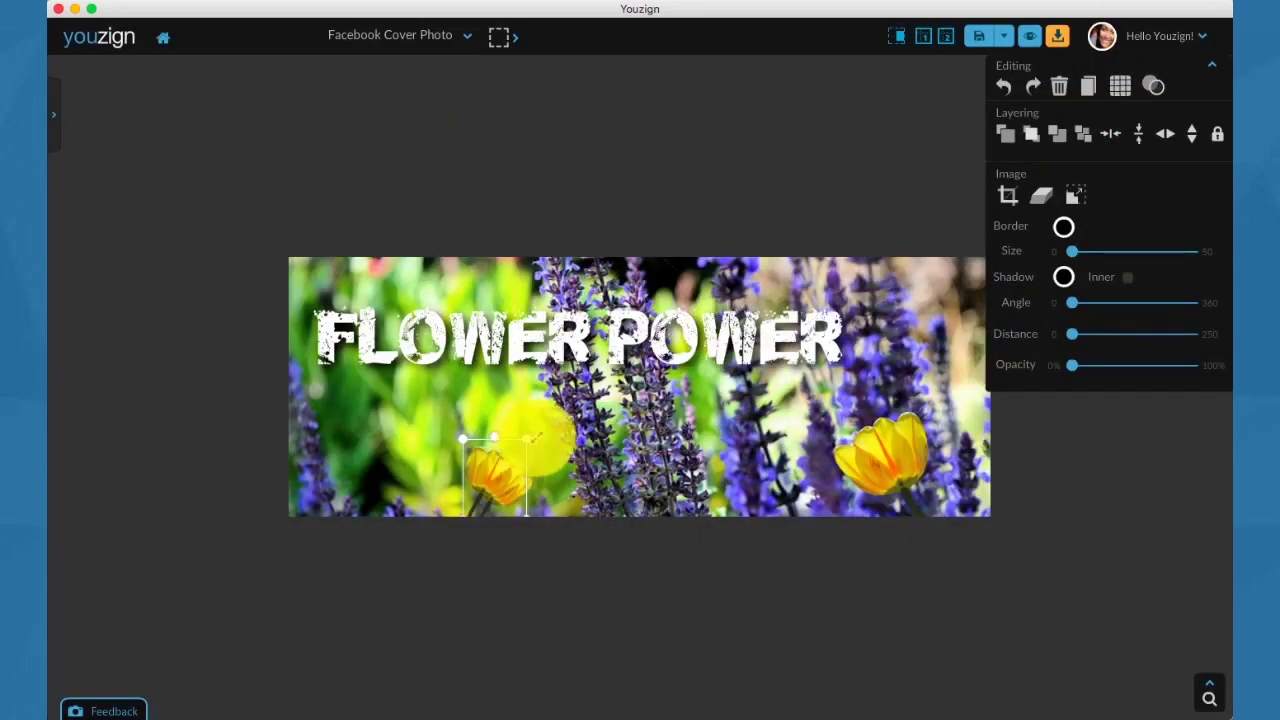
drag(500, 471, 628, 285)
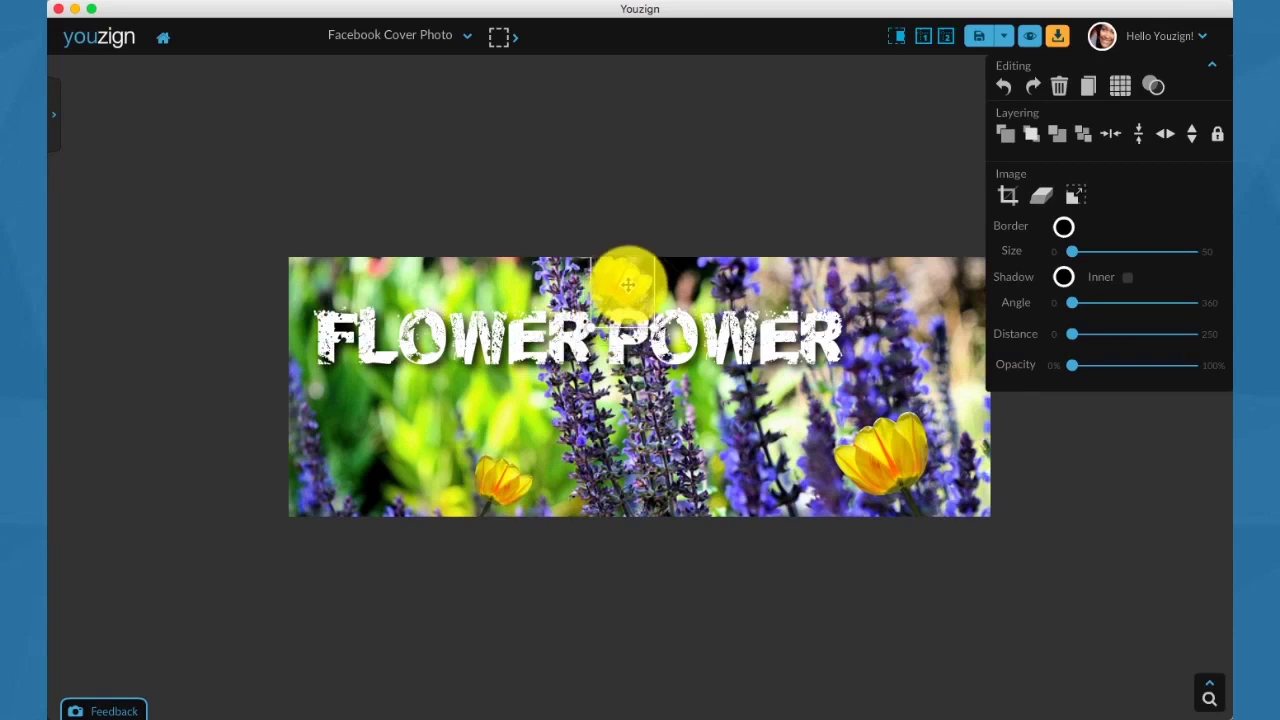
click(1192, 136)
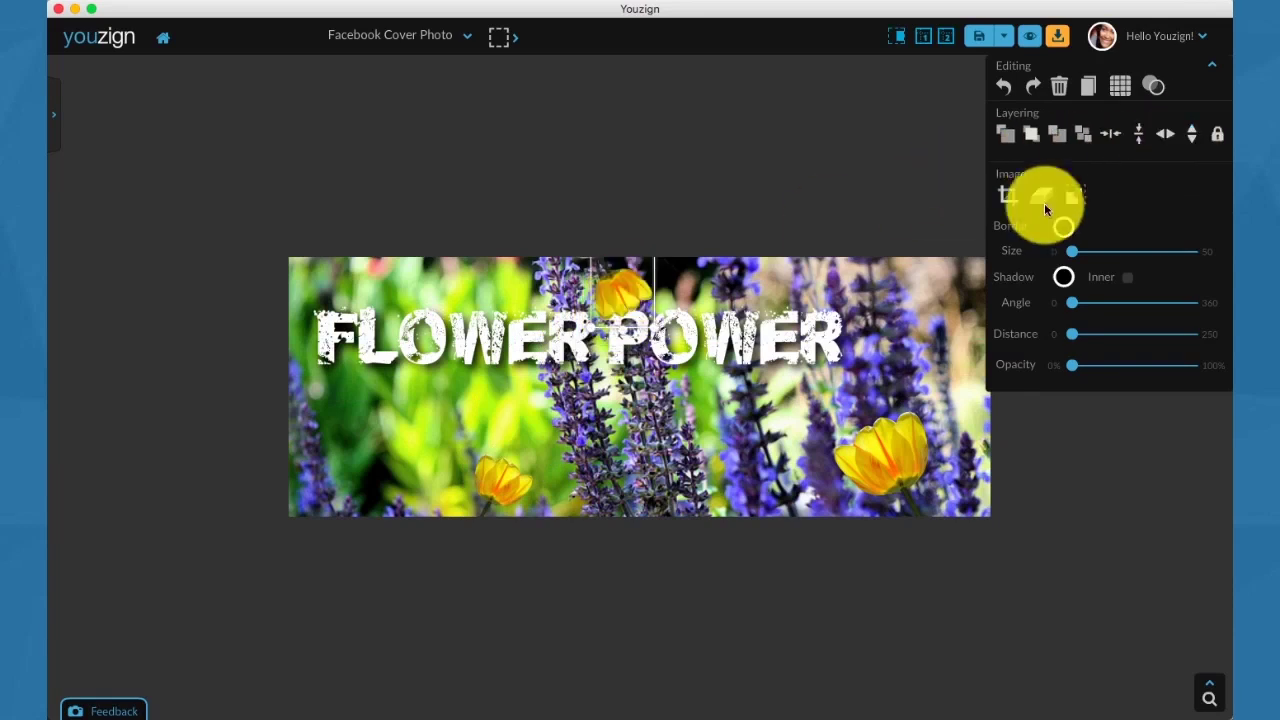
drag(632, 276, 609, 268)
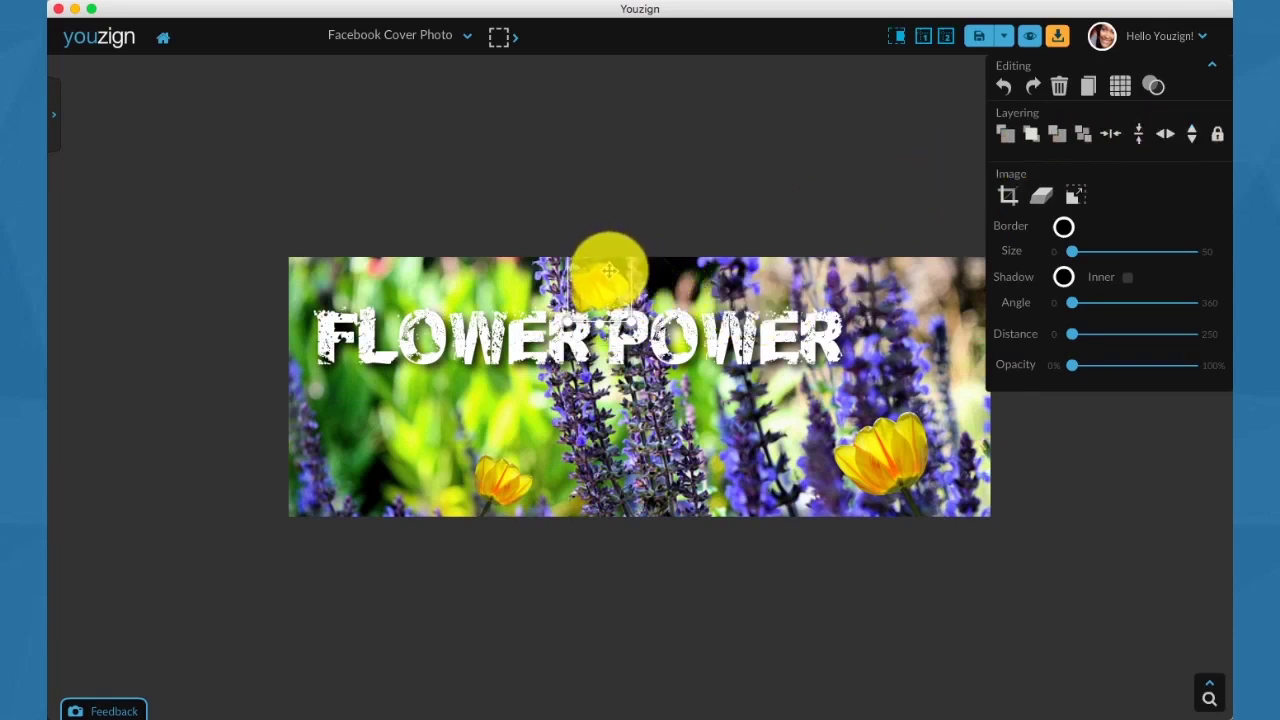
Try Sepia, settle on the Vignette filter, and view the cover in the Facebook preview.
click(703, 203)
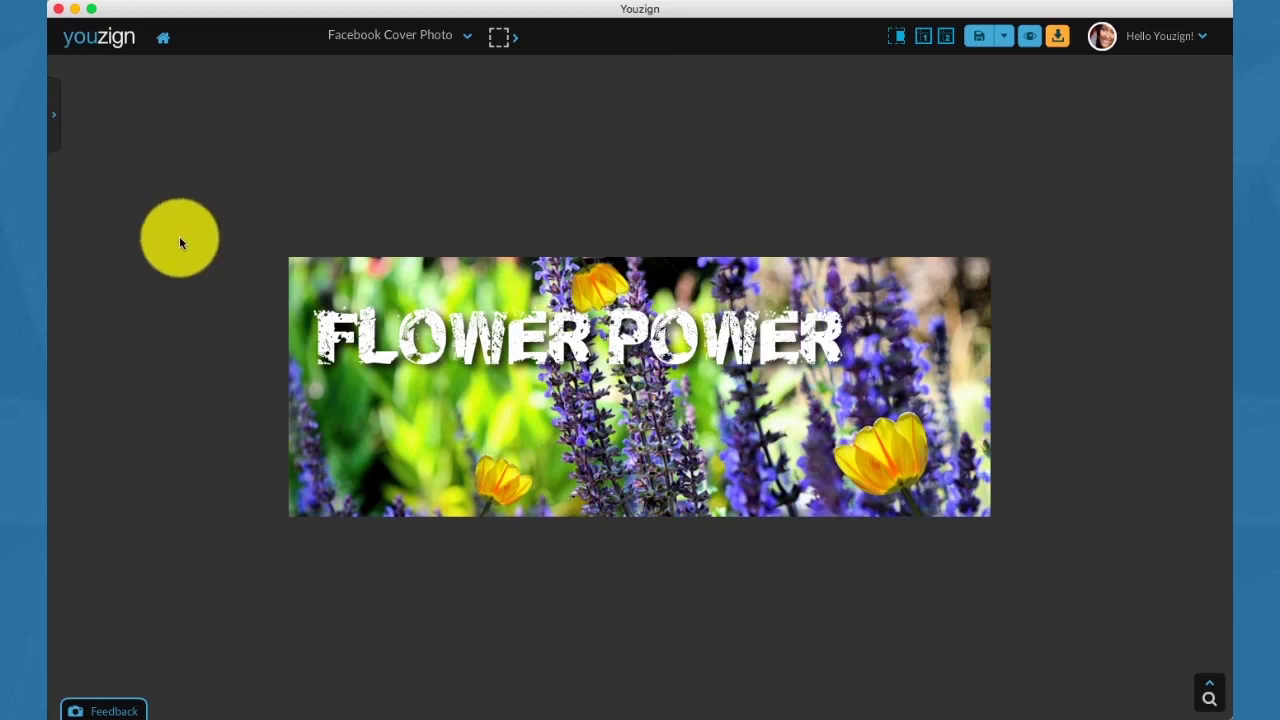
click(67, 131)
click(130, 195)
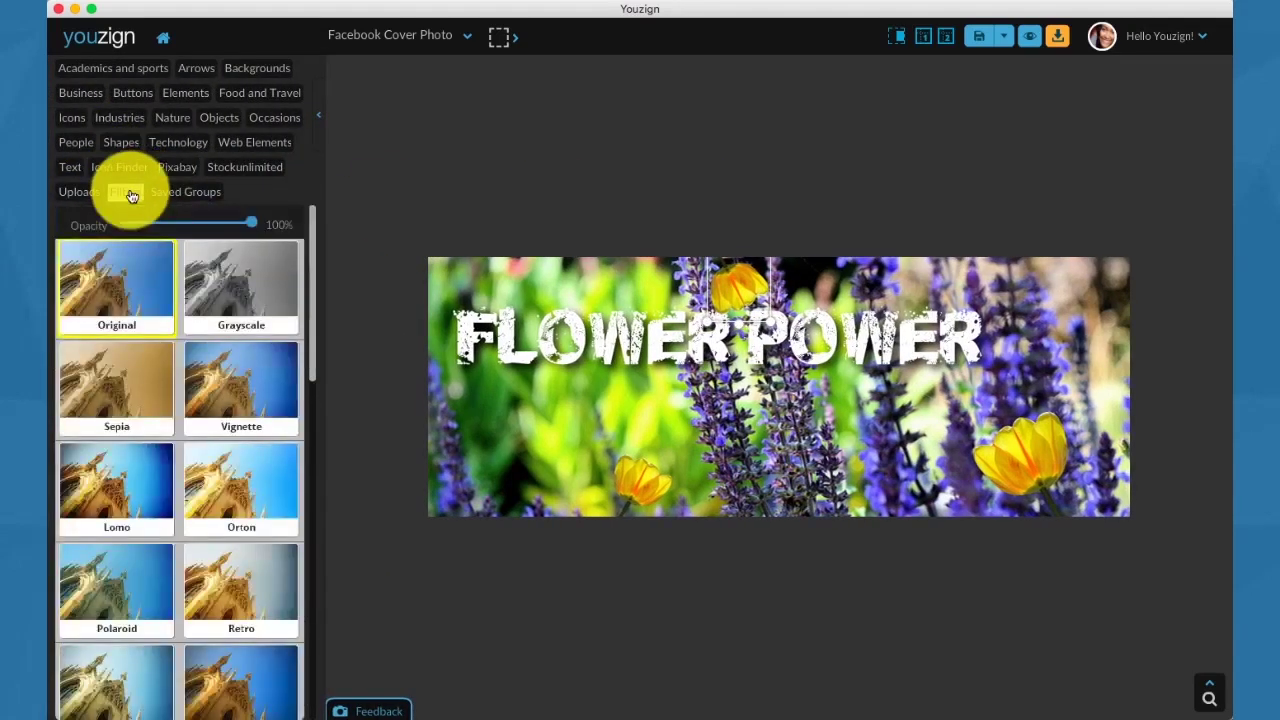
click(124, 394)
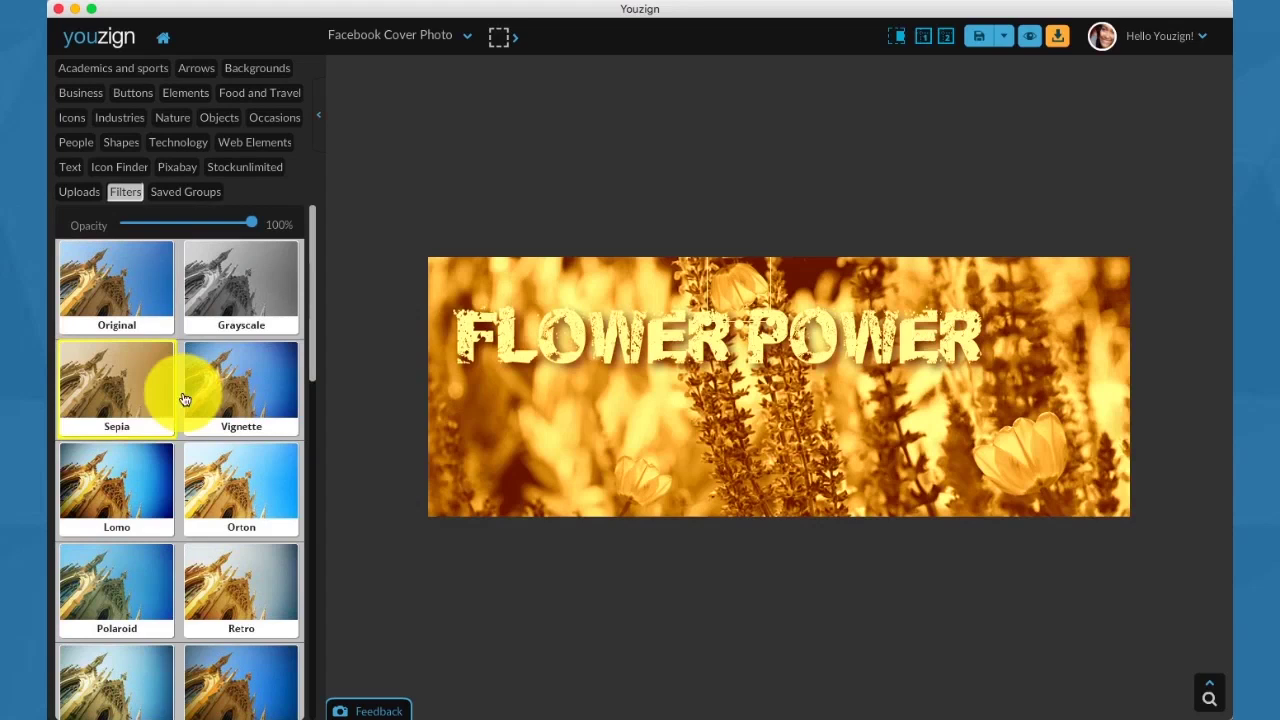
click(205, 398)
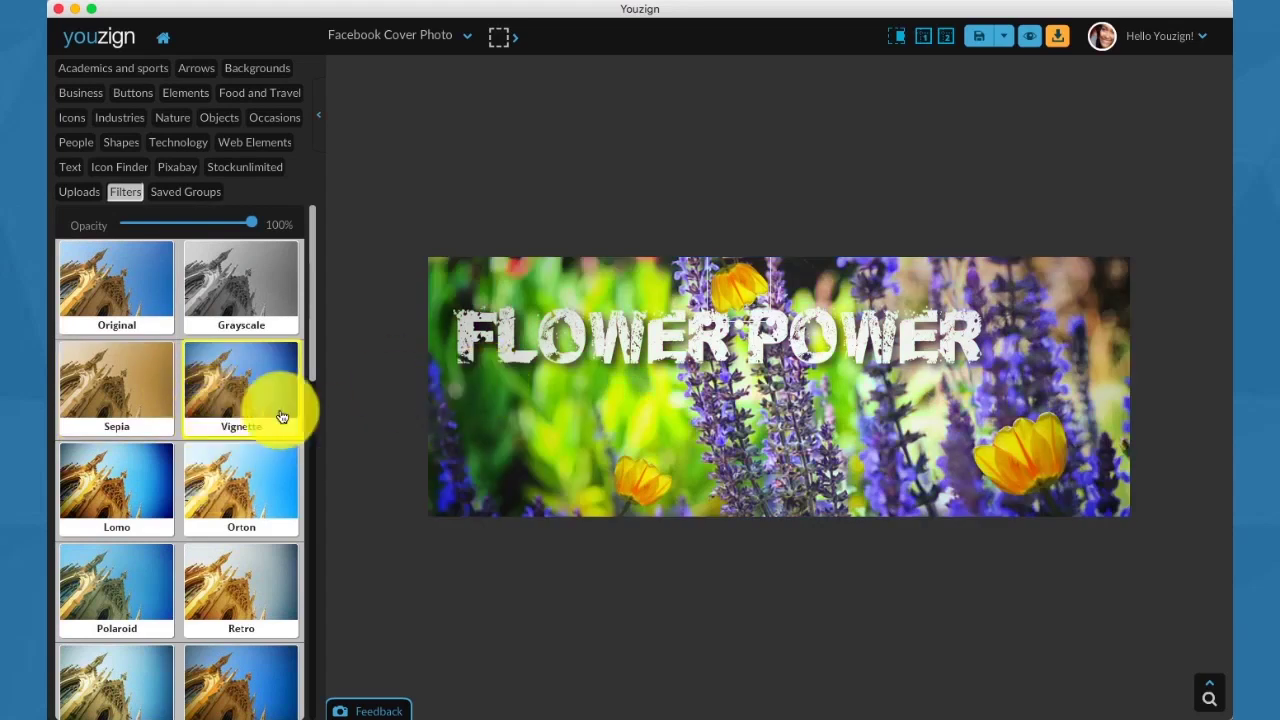
click(1031, 44)
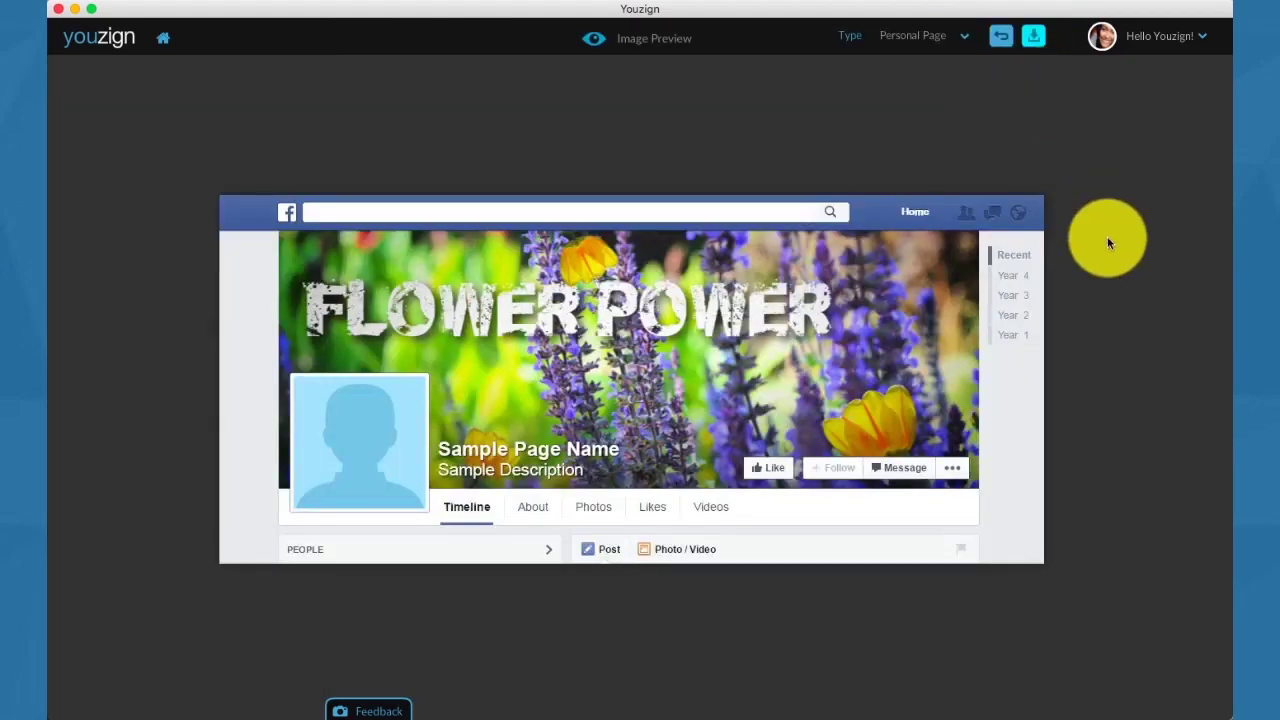
Switch the preview type to Business Page, back to Personal Page, then return to the editor.
click(950, 40)
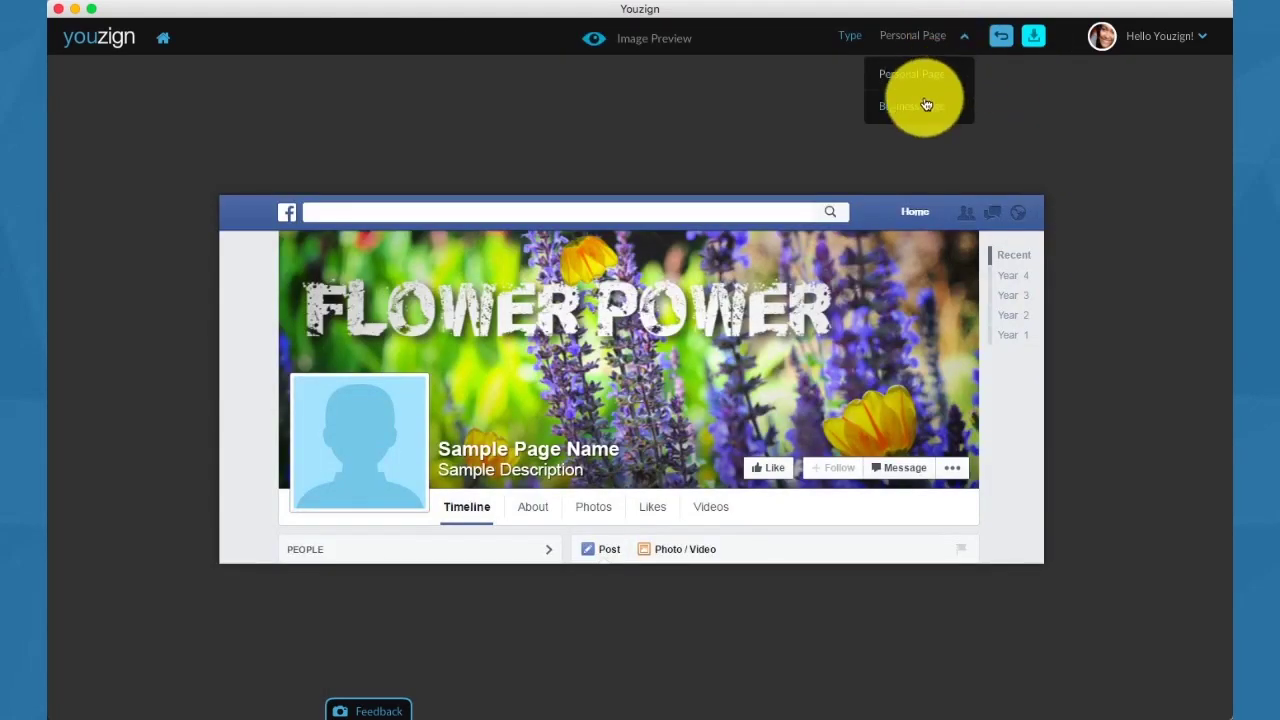
click(925, 104)
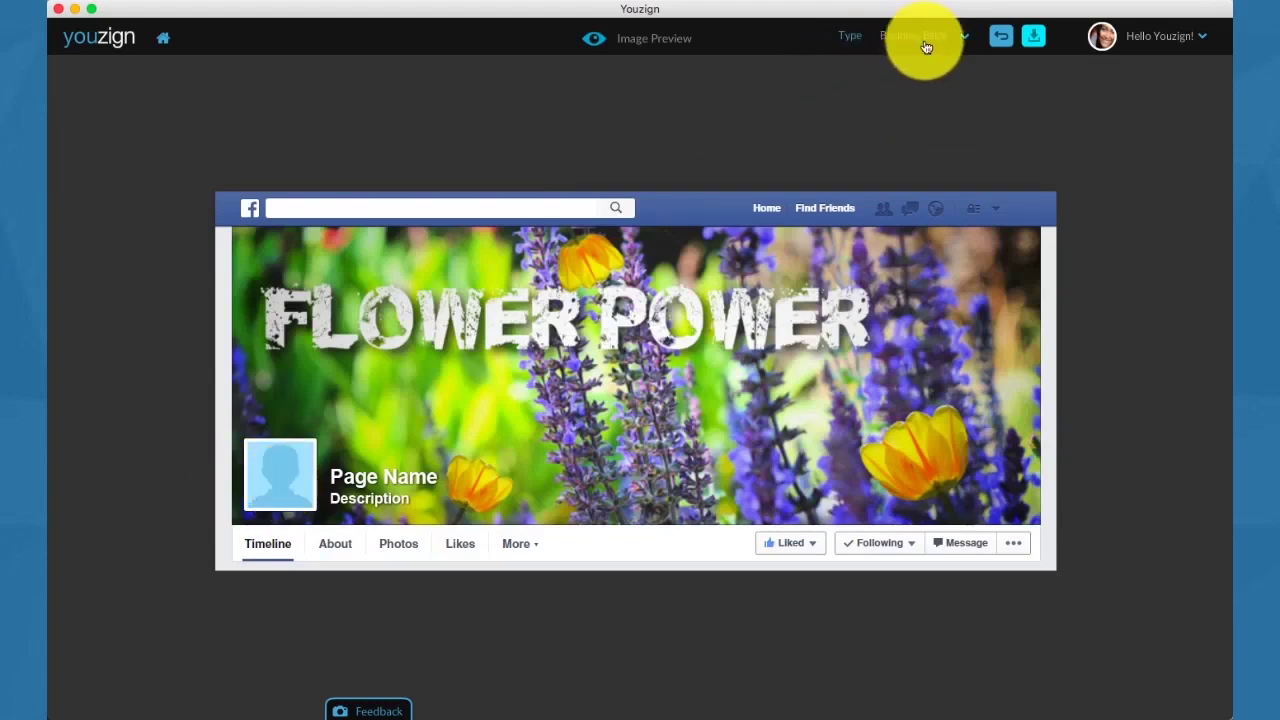
click(926, 47)
click(924, 72)
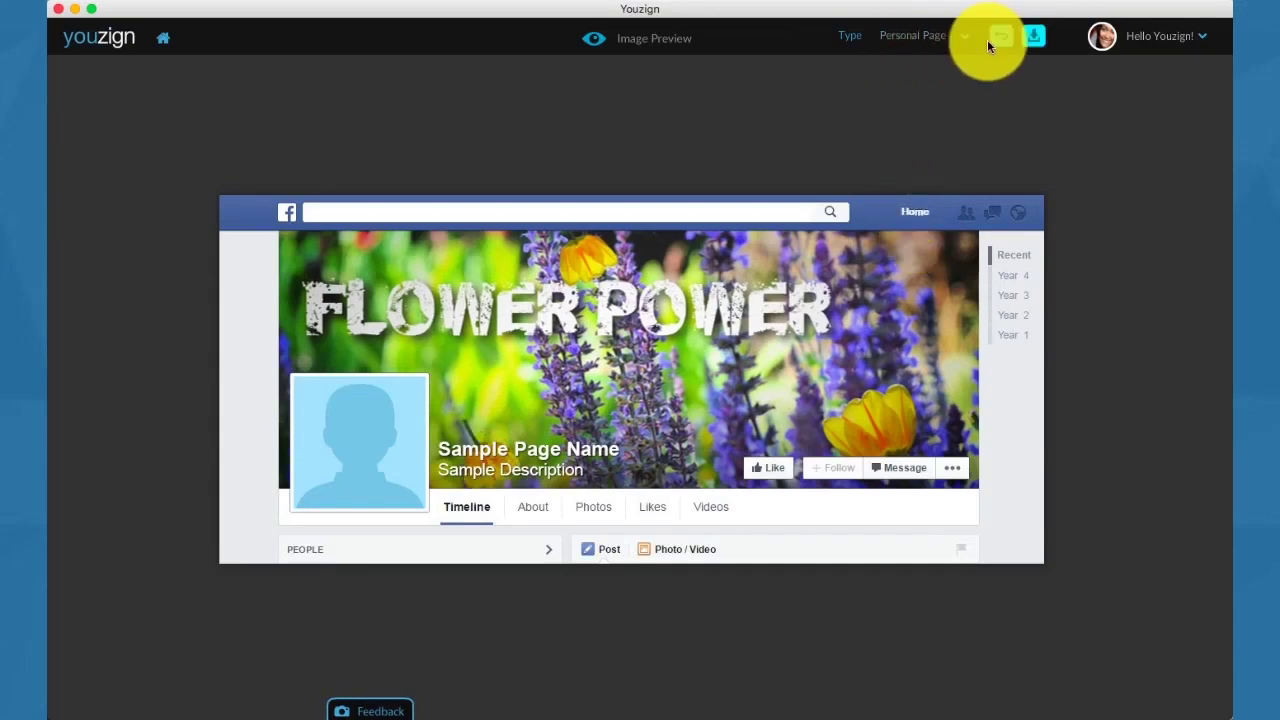
click(996, 46)
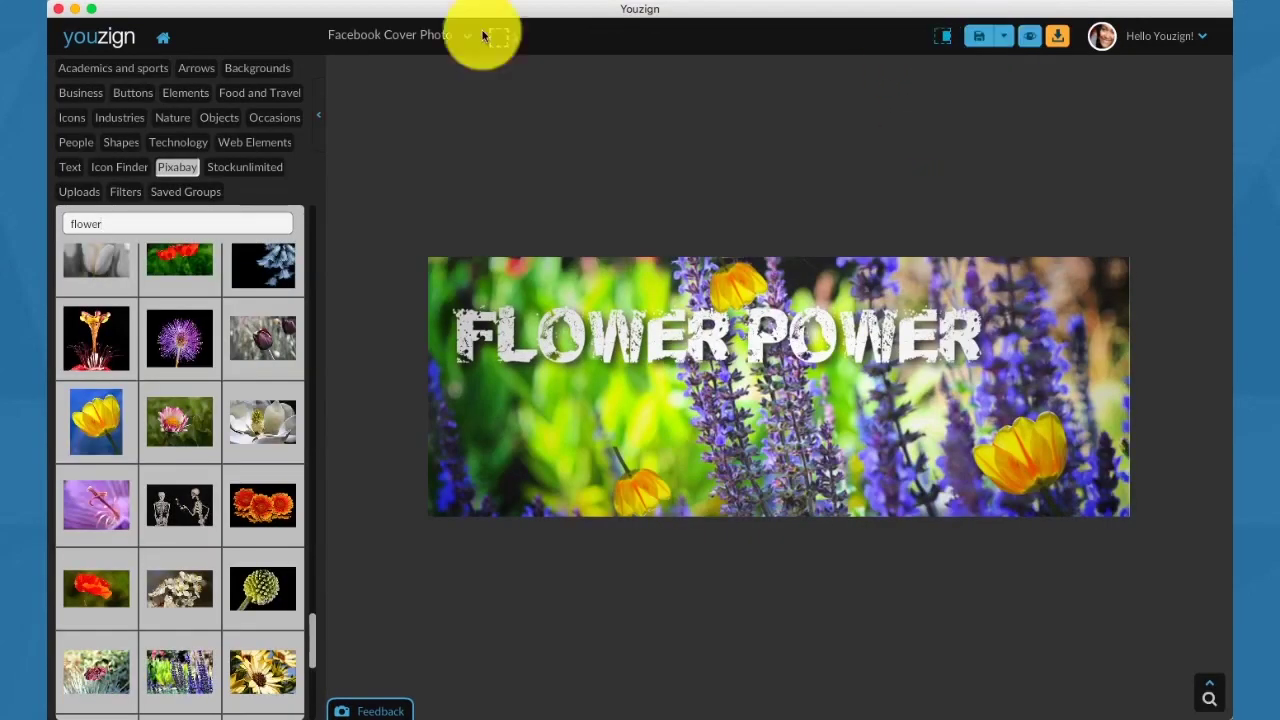
Browse the element categories from Academics and sports through Industries, ending on Nature.
click(131, 80)
click(194, 68)
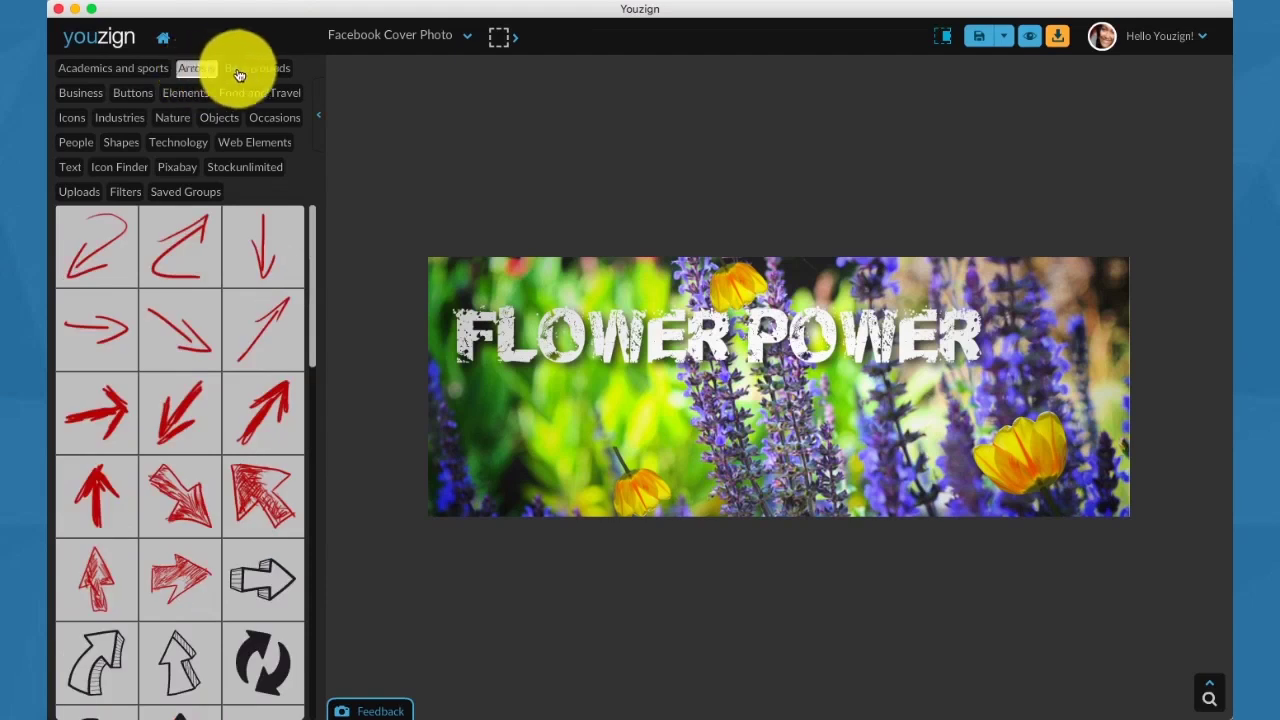
click(252, 69)
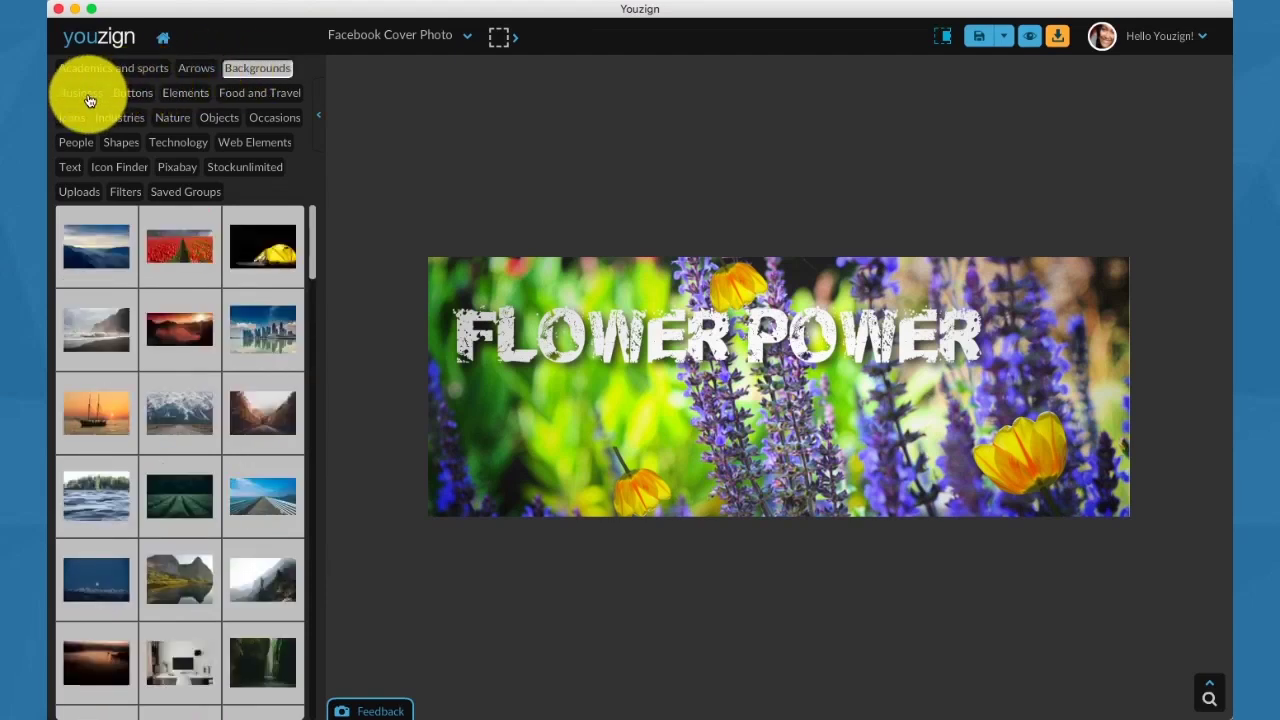
click(89, 100)
click(141, 98)
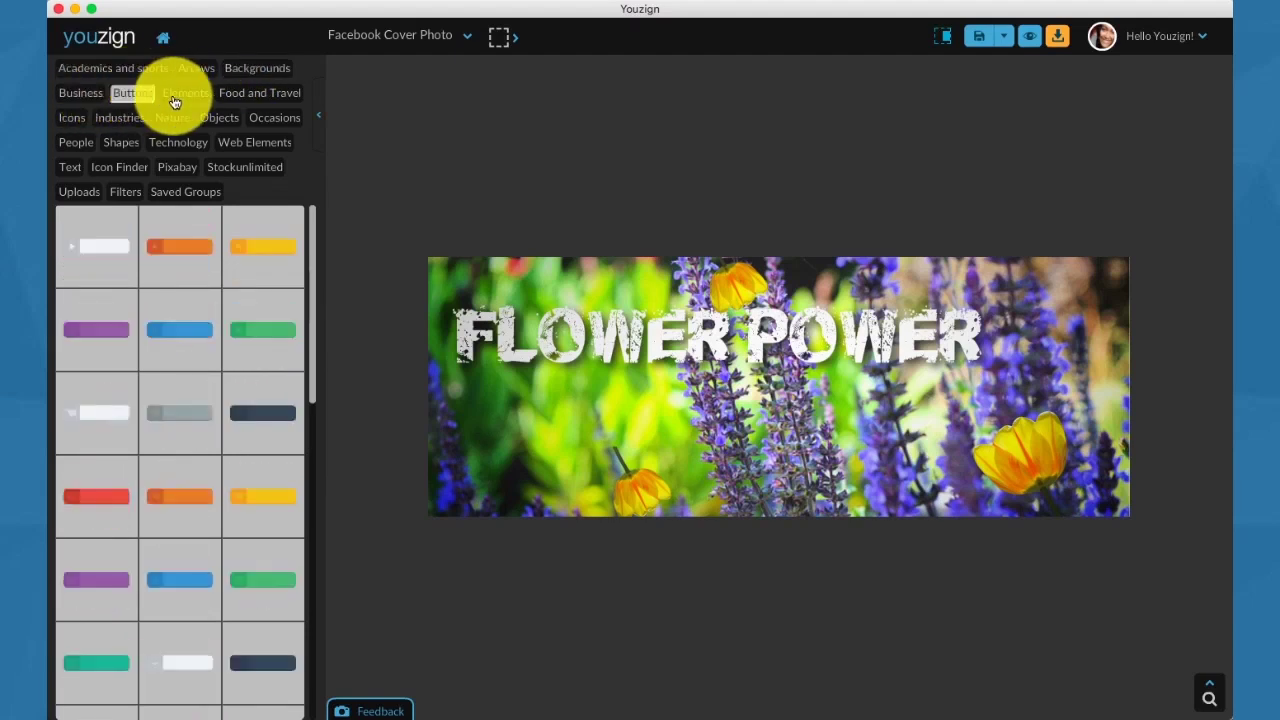
click(186, 95)
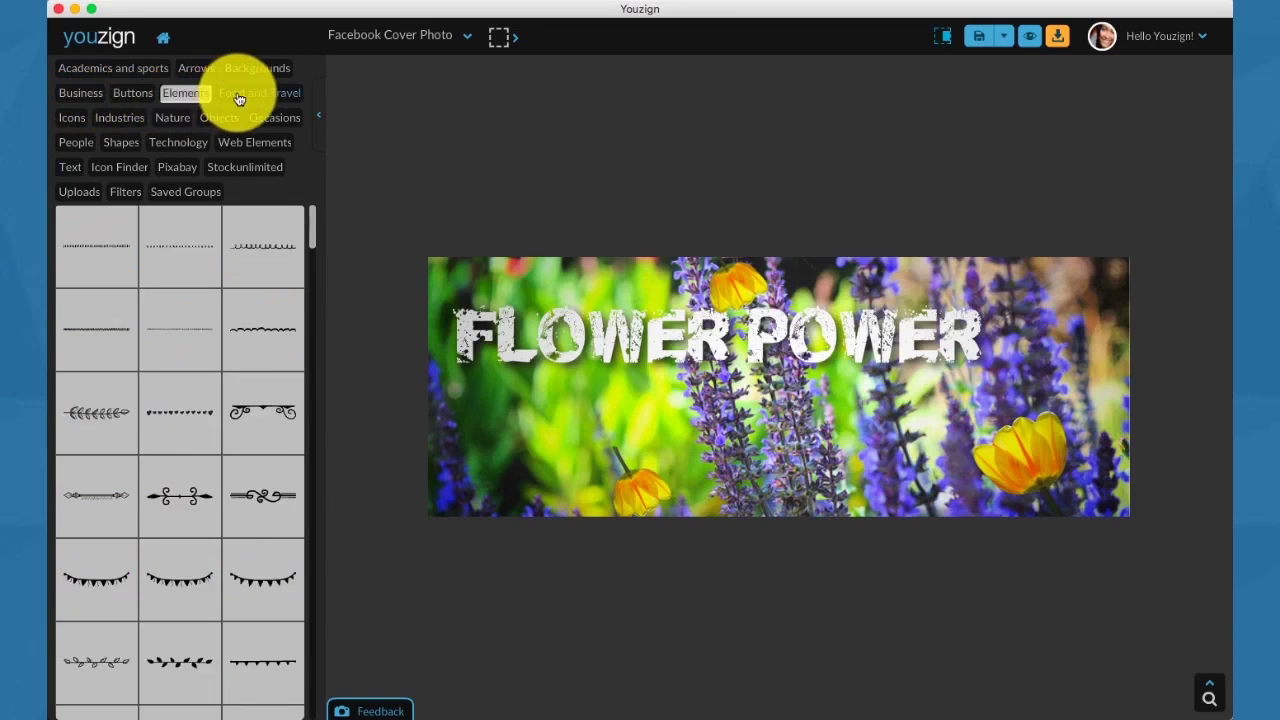
click(239, 97)
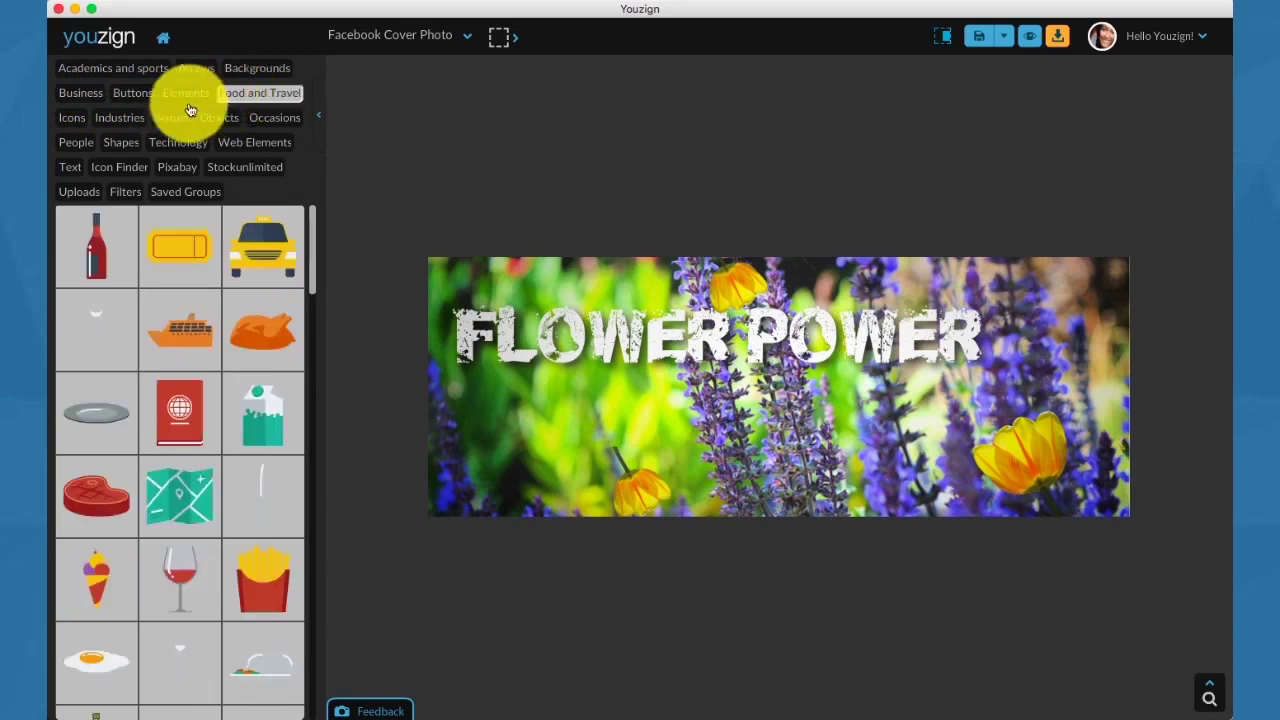
click(76, 120)
click(112, 118)
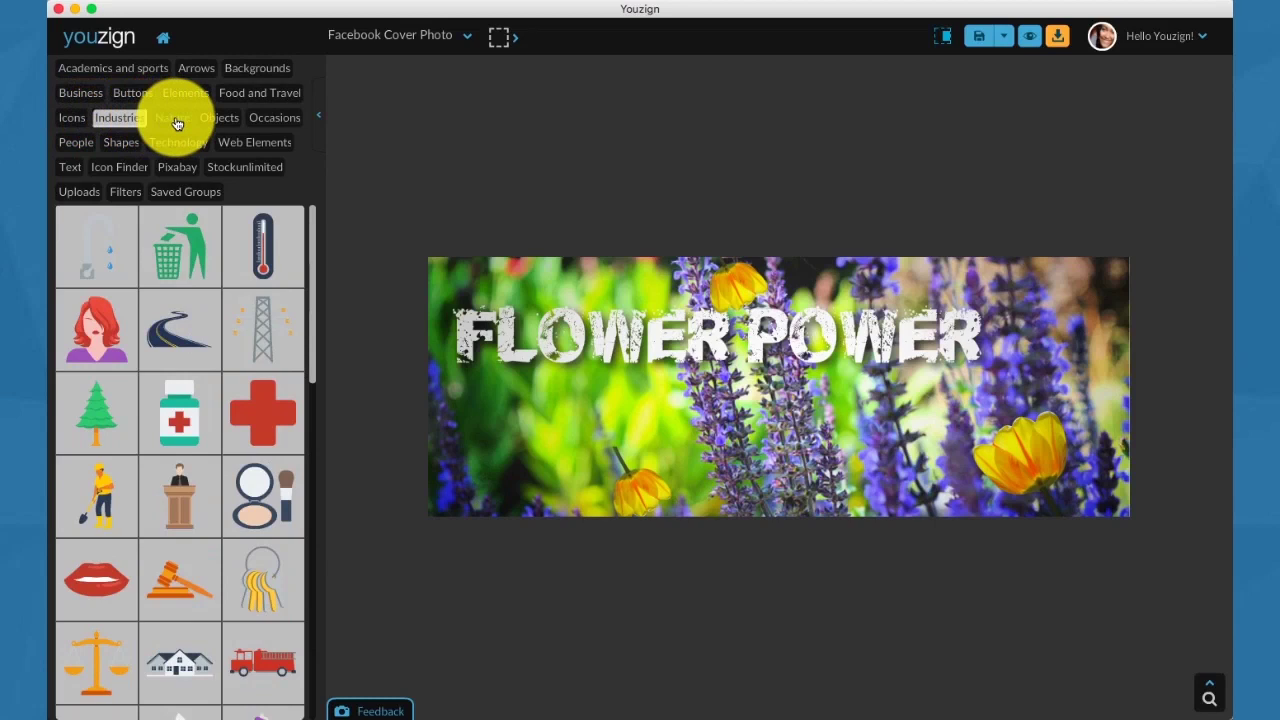
click(172, 118)
Add the rainbow graphic, send it behind the FLOWER POWER text, and enlarge it past the bottom edge.
click(186, 490)
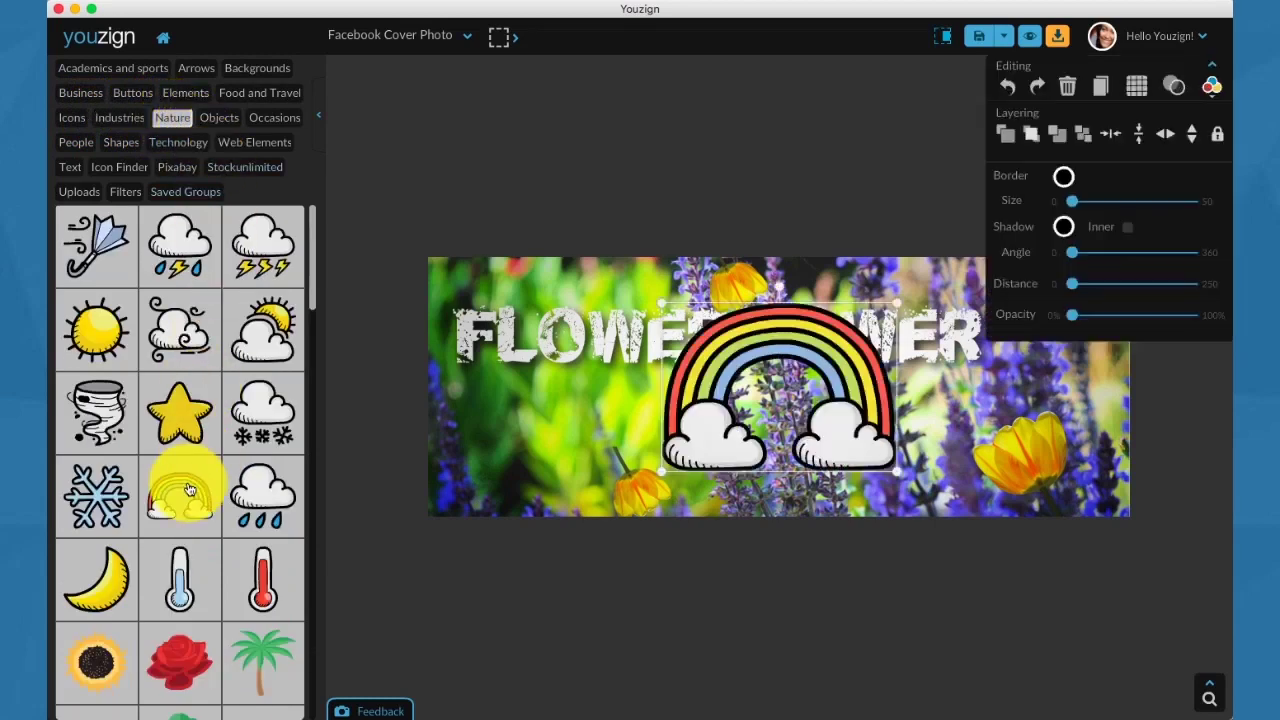
drag(758, 378, 776, 345)
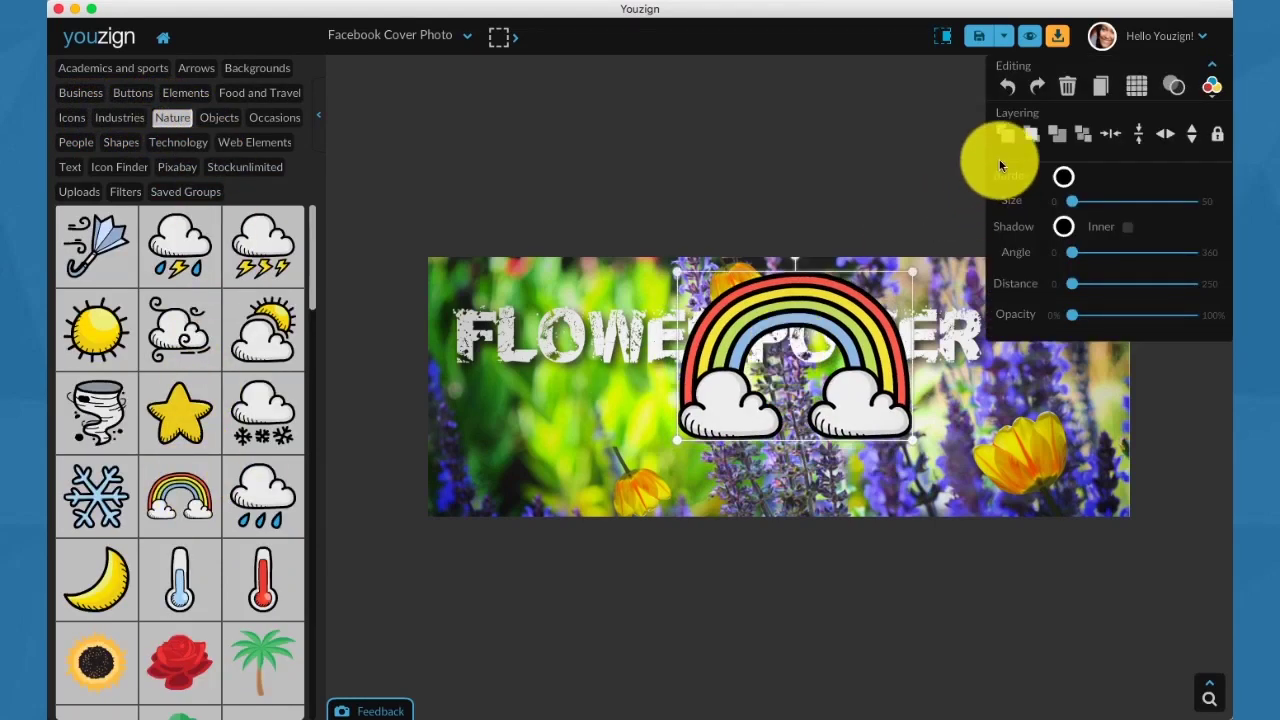
click(1061, 136)
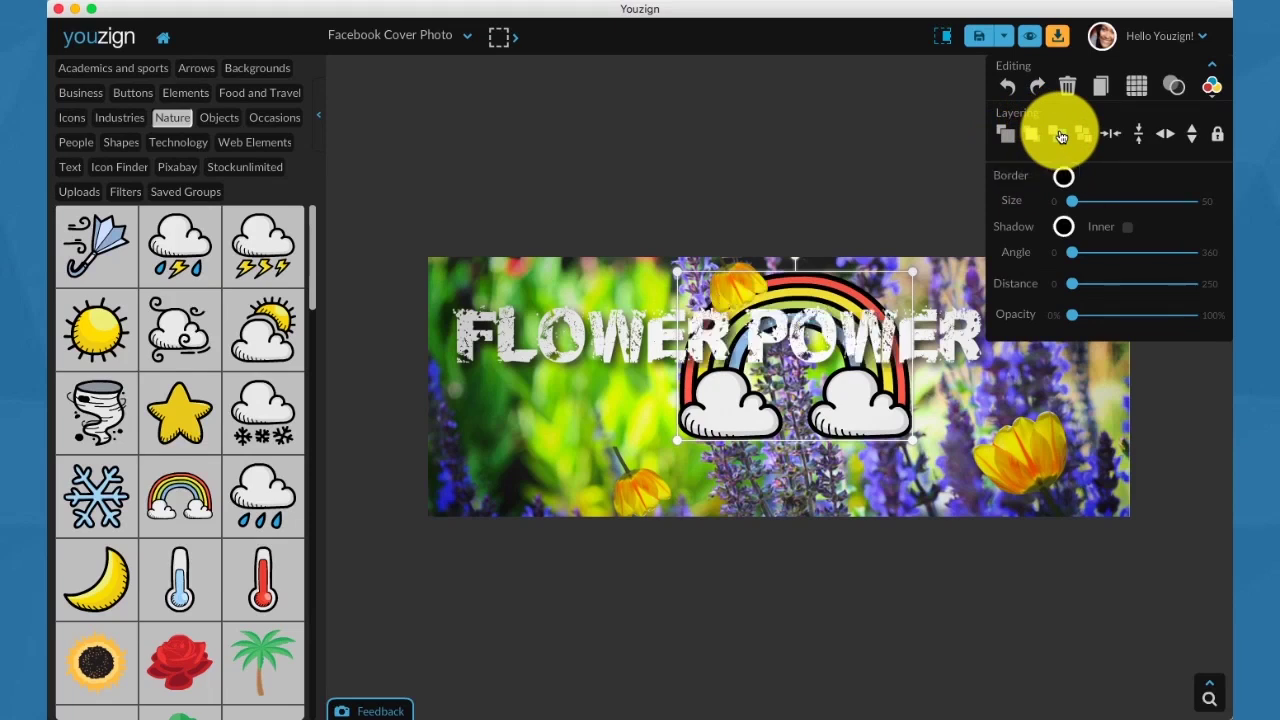
drag(912, 438, 1102, 572)
click(1154, 261)
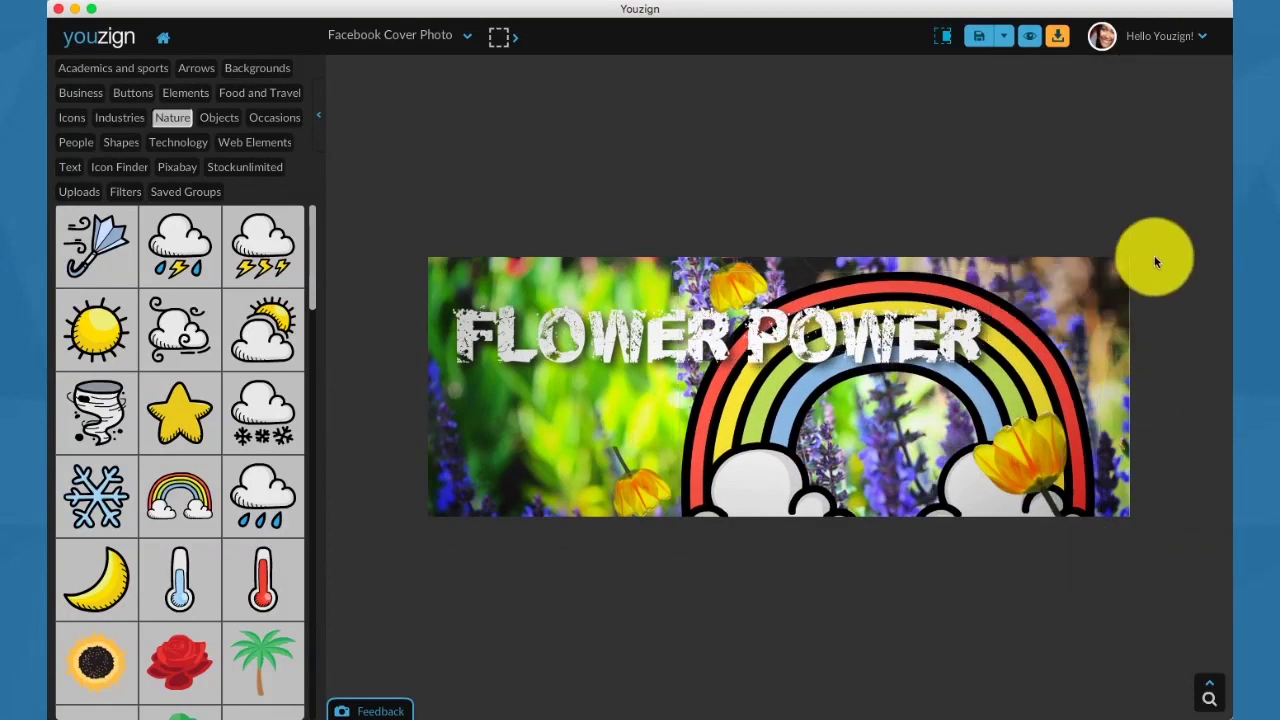
click(1035, 418)
click(756, 430)
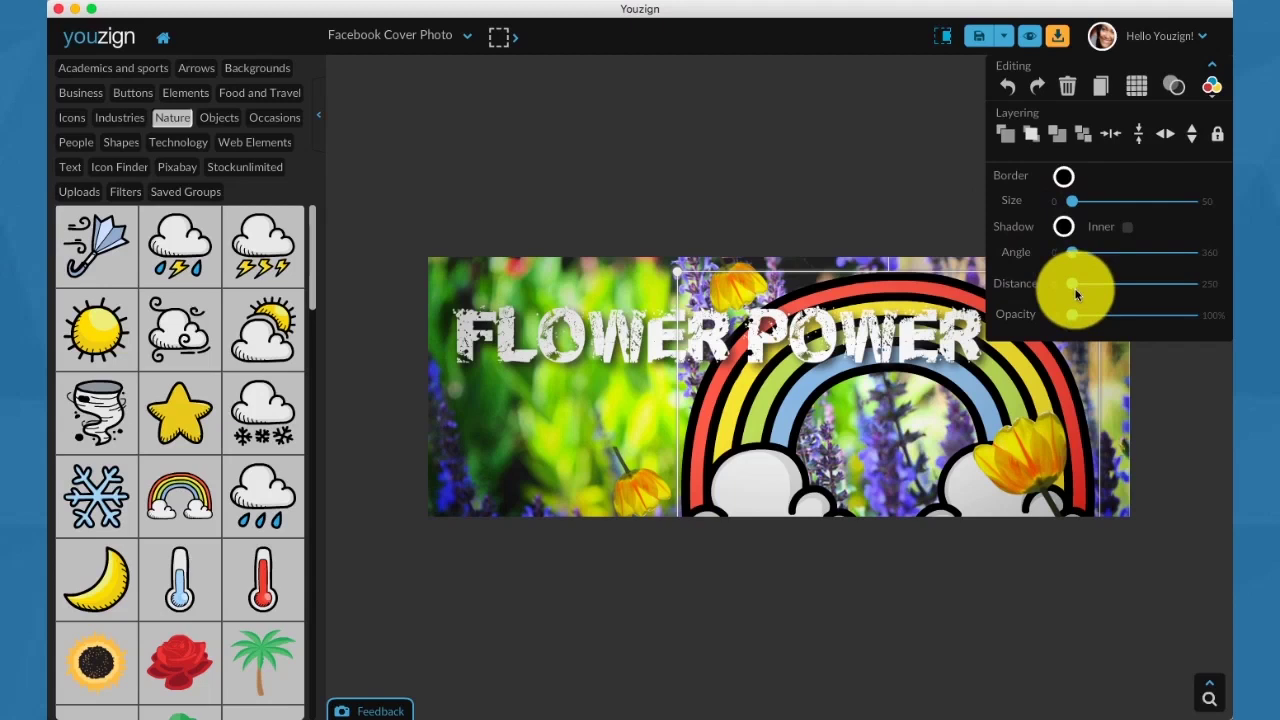
Set the rainbow's shadow opacity to 34% and transparency to 57%, and recolour its outer band blue.
drag(1073, 319, 1171, 268)
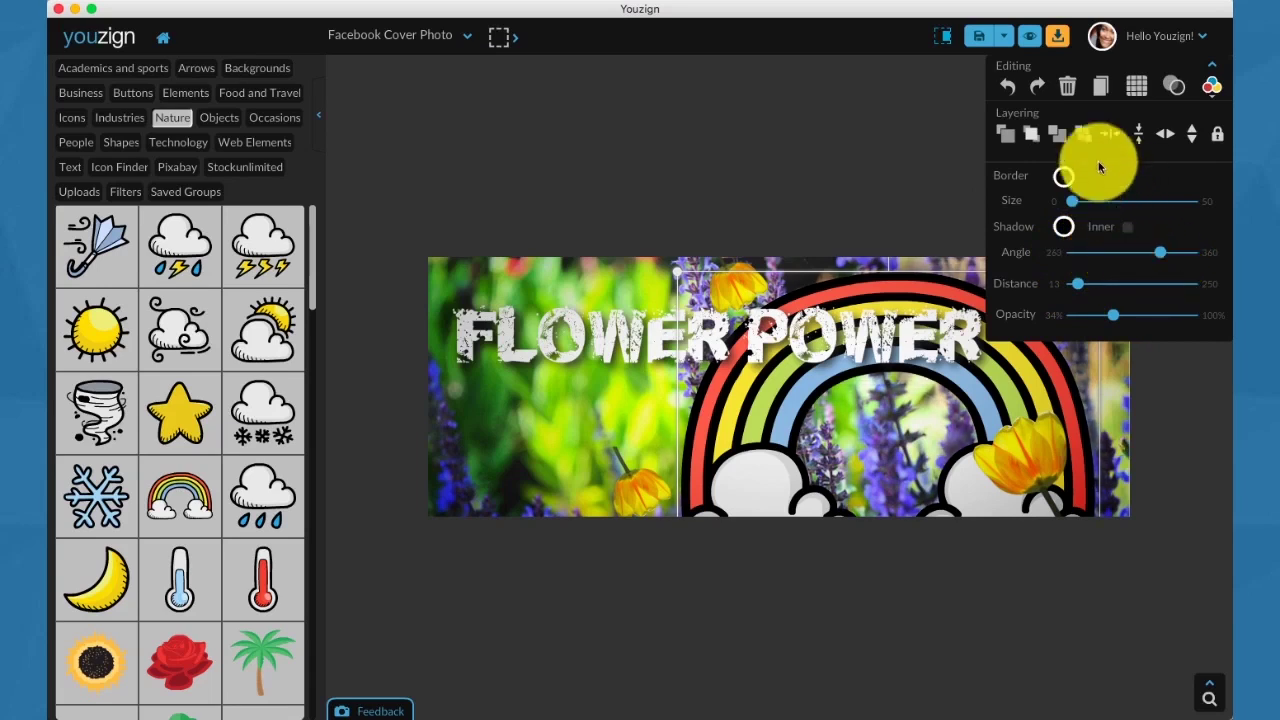
click(1177, 88)
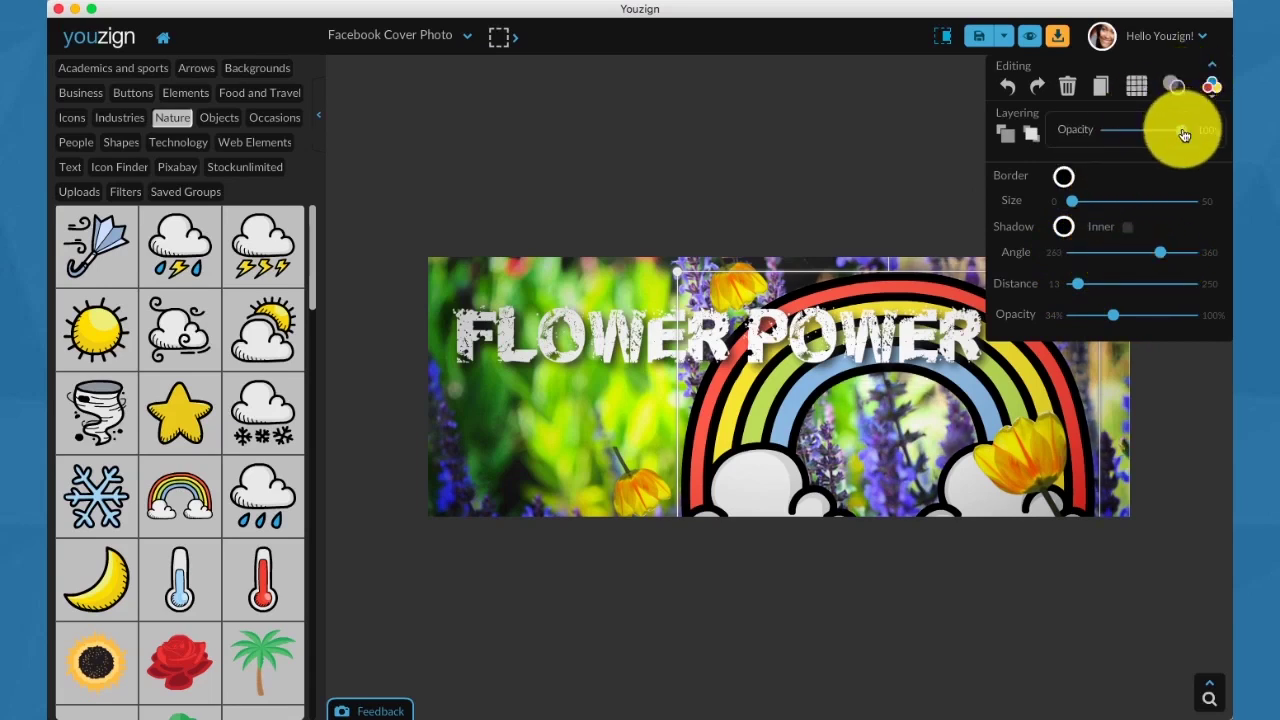
drag(1183, 134, 1166, 129)
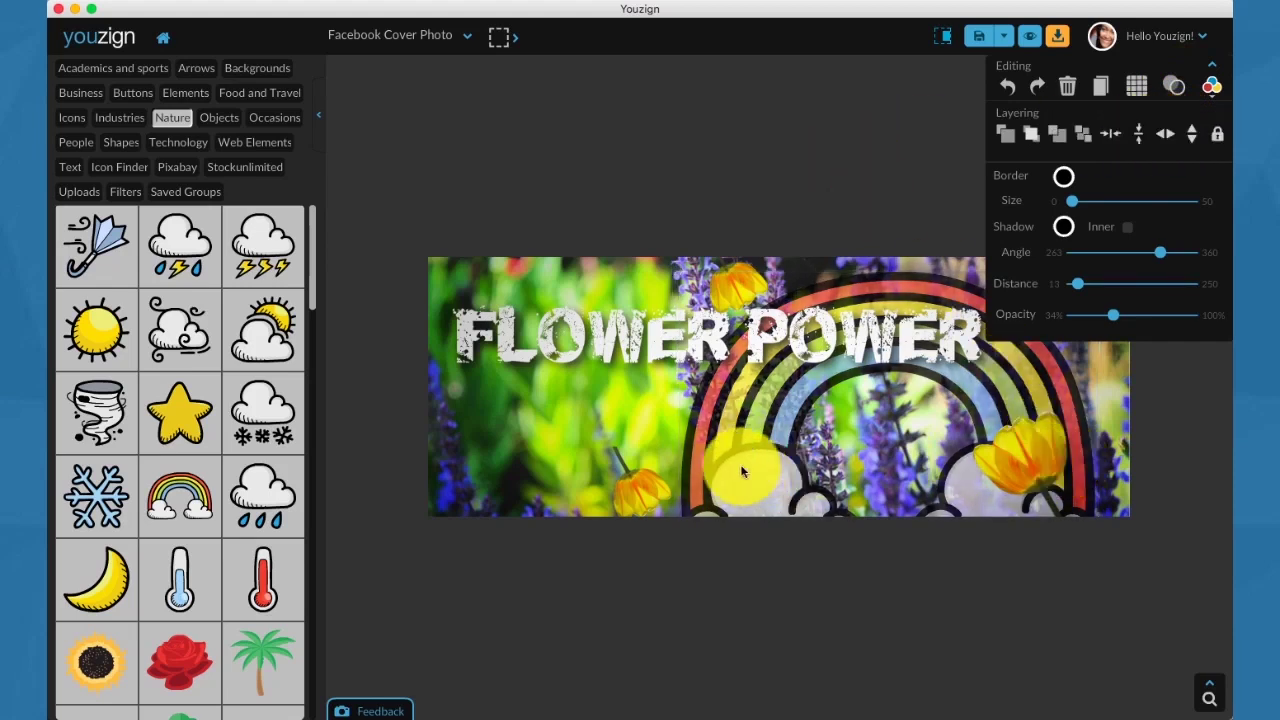
click(1211, 87)
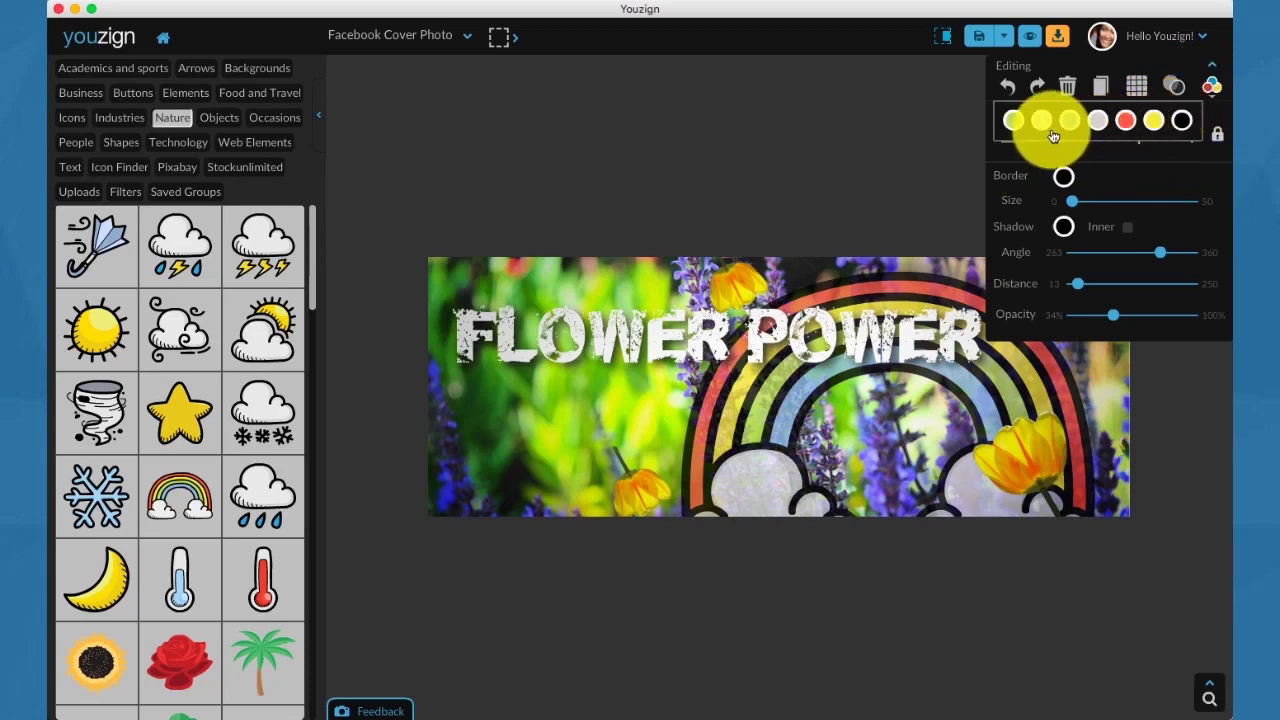
click(1125, 122)
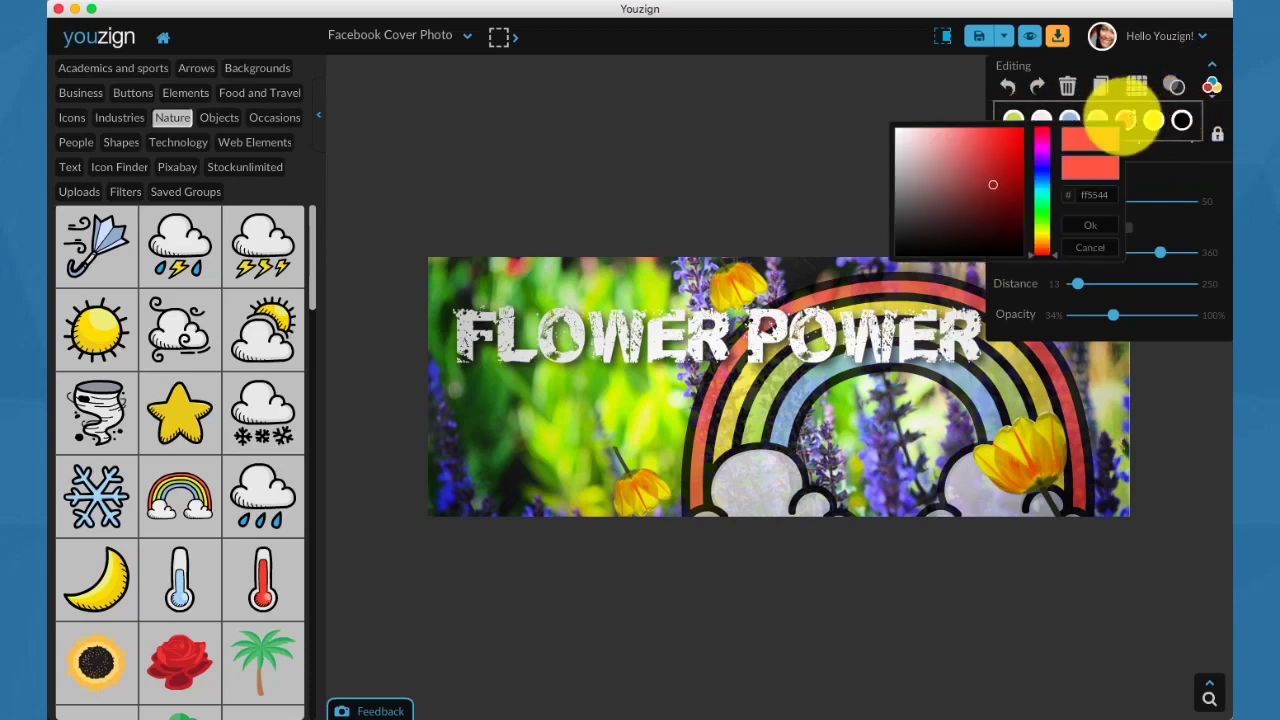
click(1044, 168)
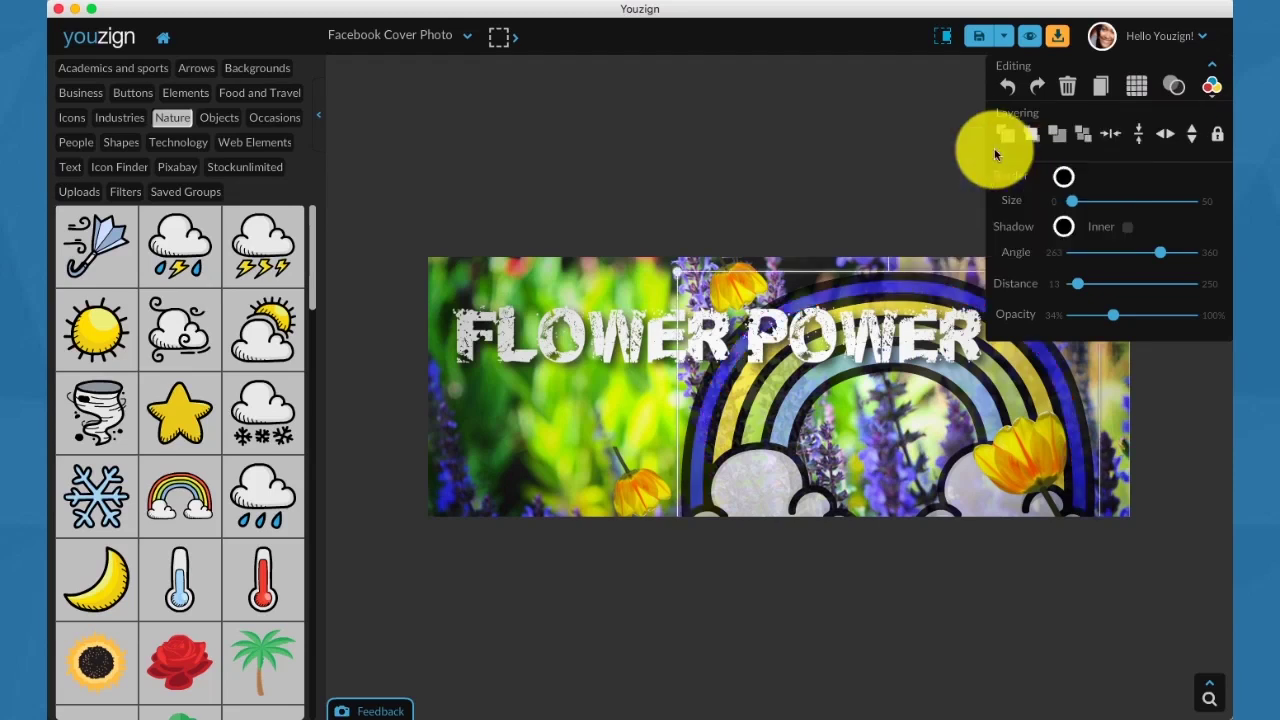
Recolour one of the rainbow's bands hot pink.
click(1211, 86)
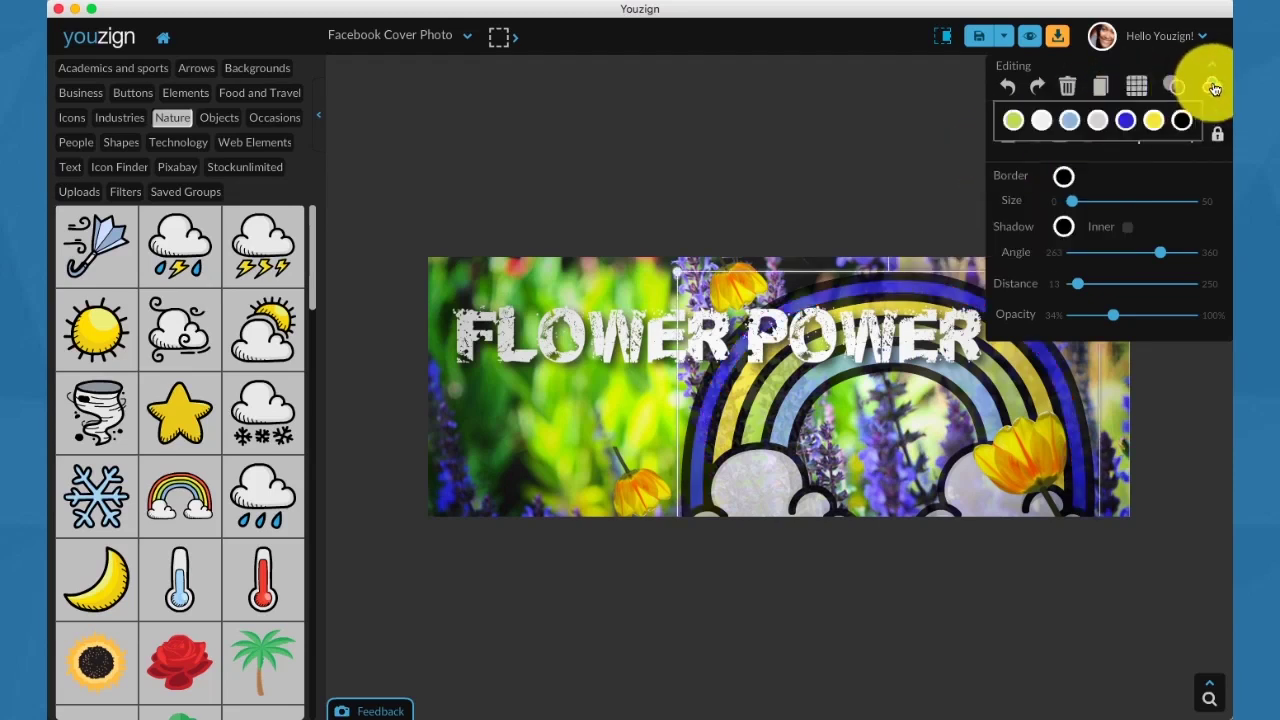
click(1155, 128)
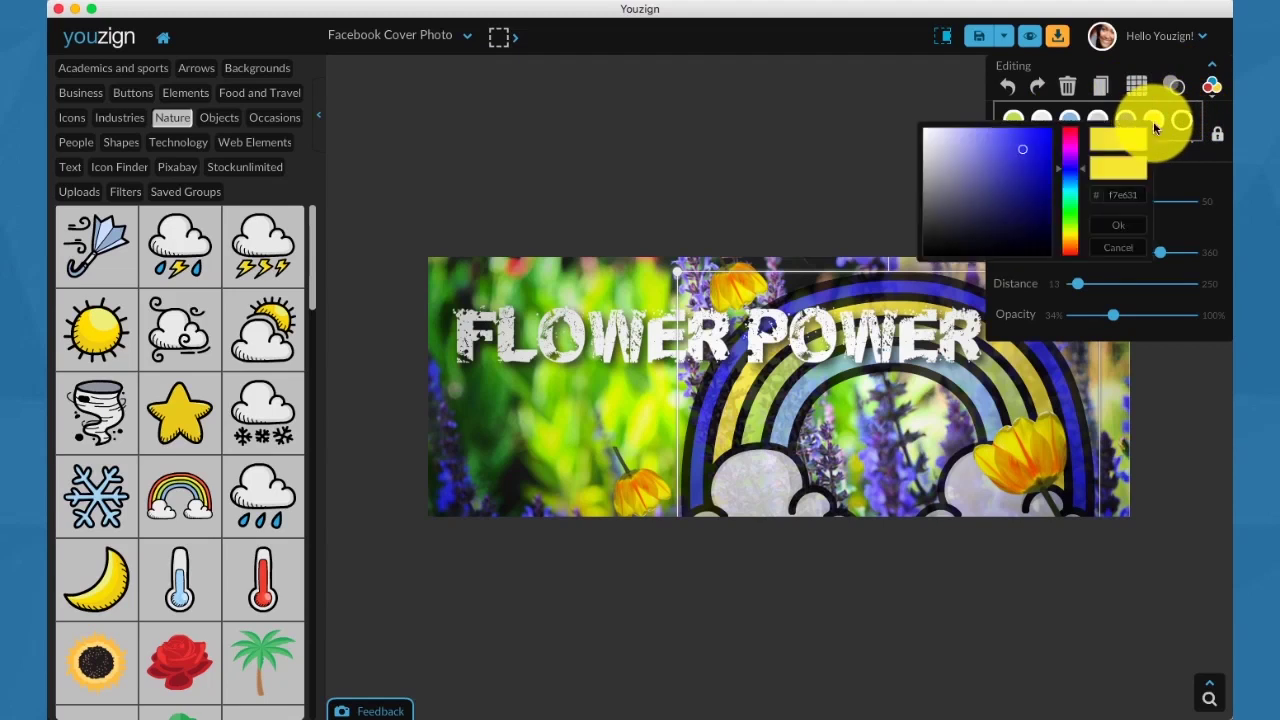
click(1066, 133)
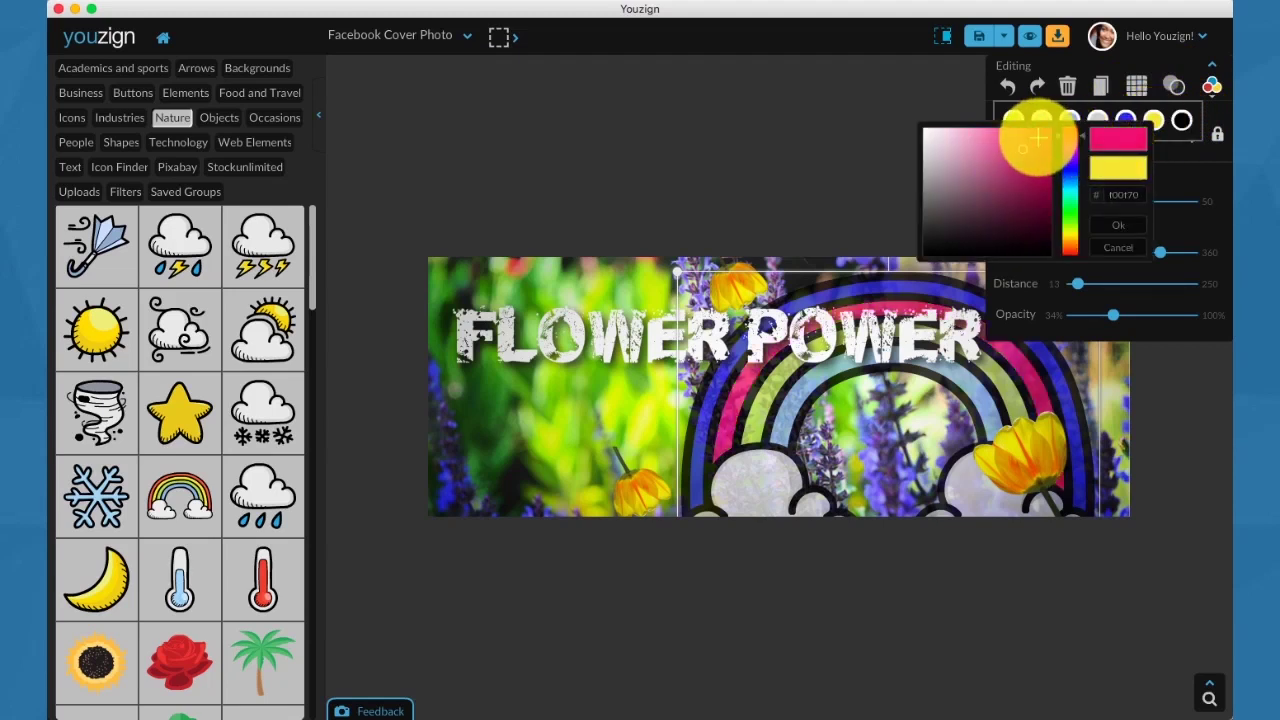
click(1036, 127)
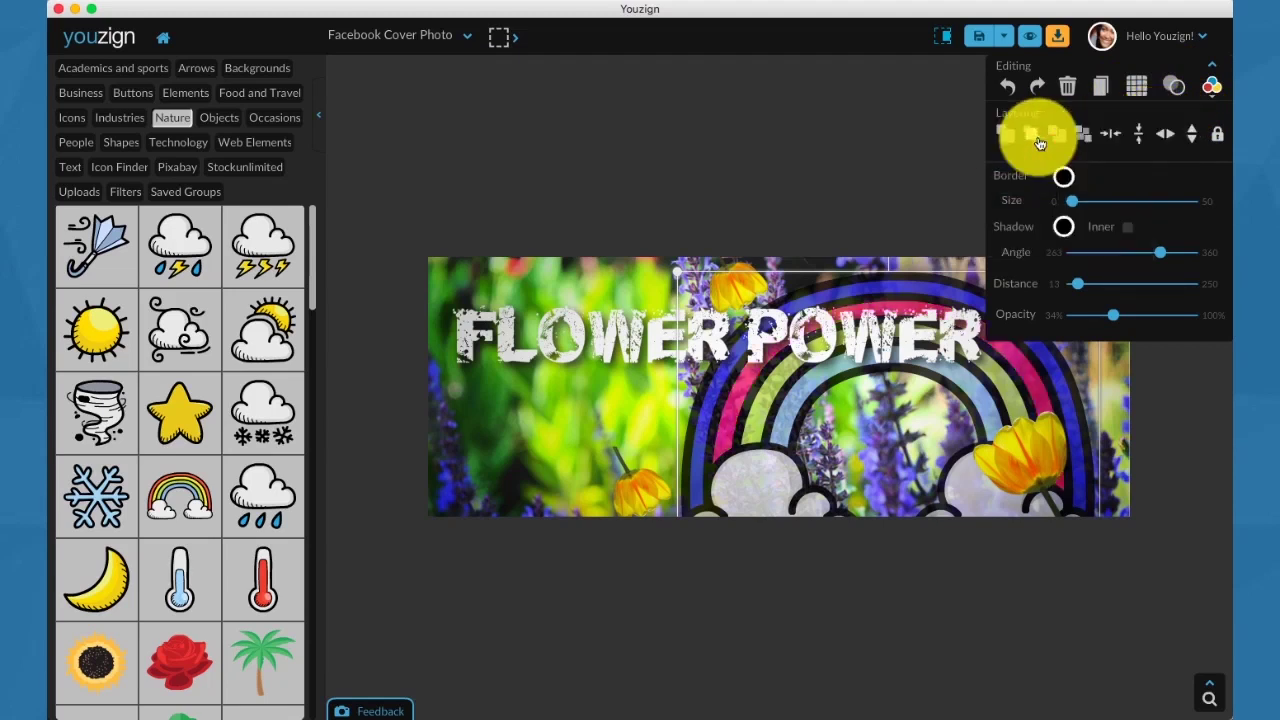
Recolour the rainbow's outer band a bright golden yellow.
click(879, 132)
click(764, 403)
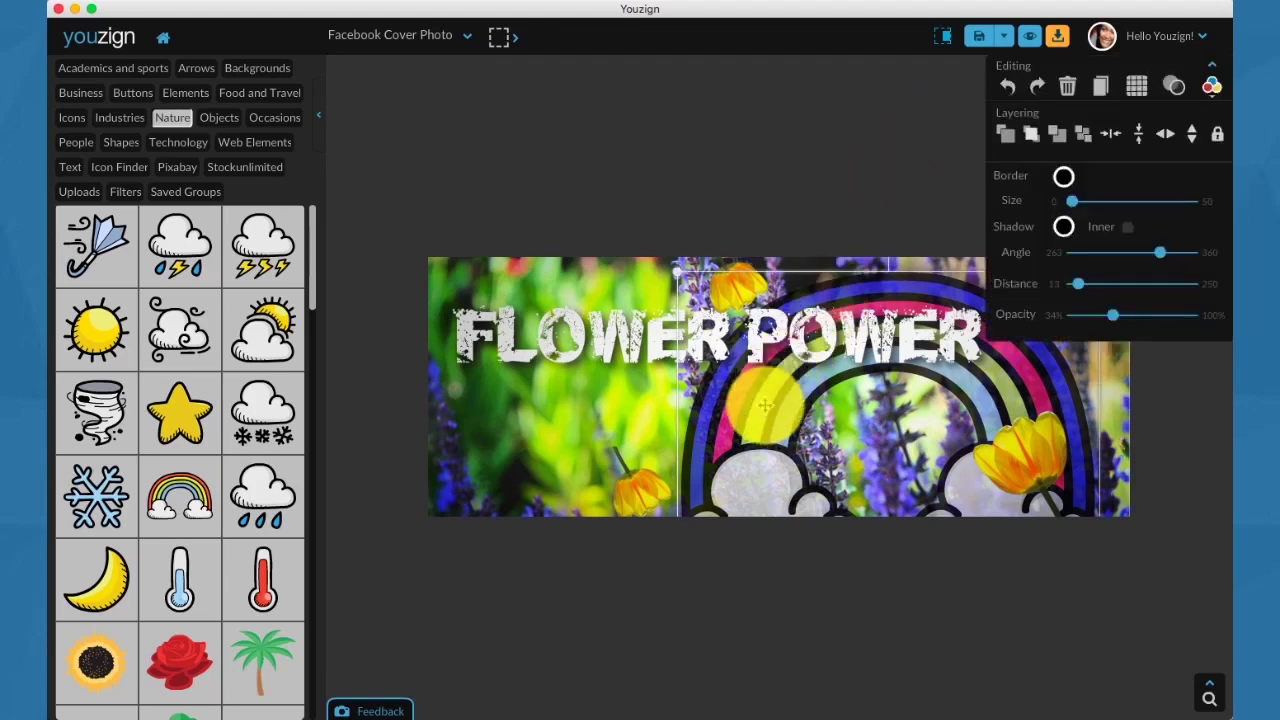
click(1211, 86)
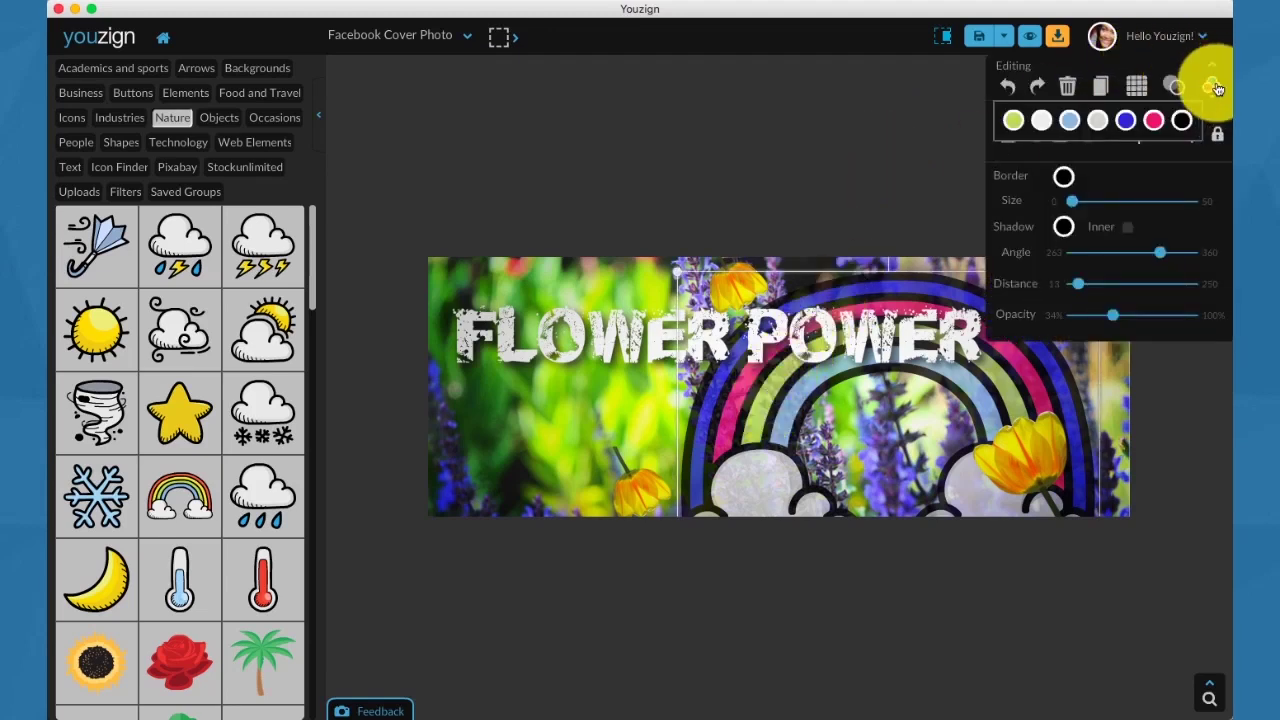
click(1137, 121)
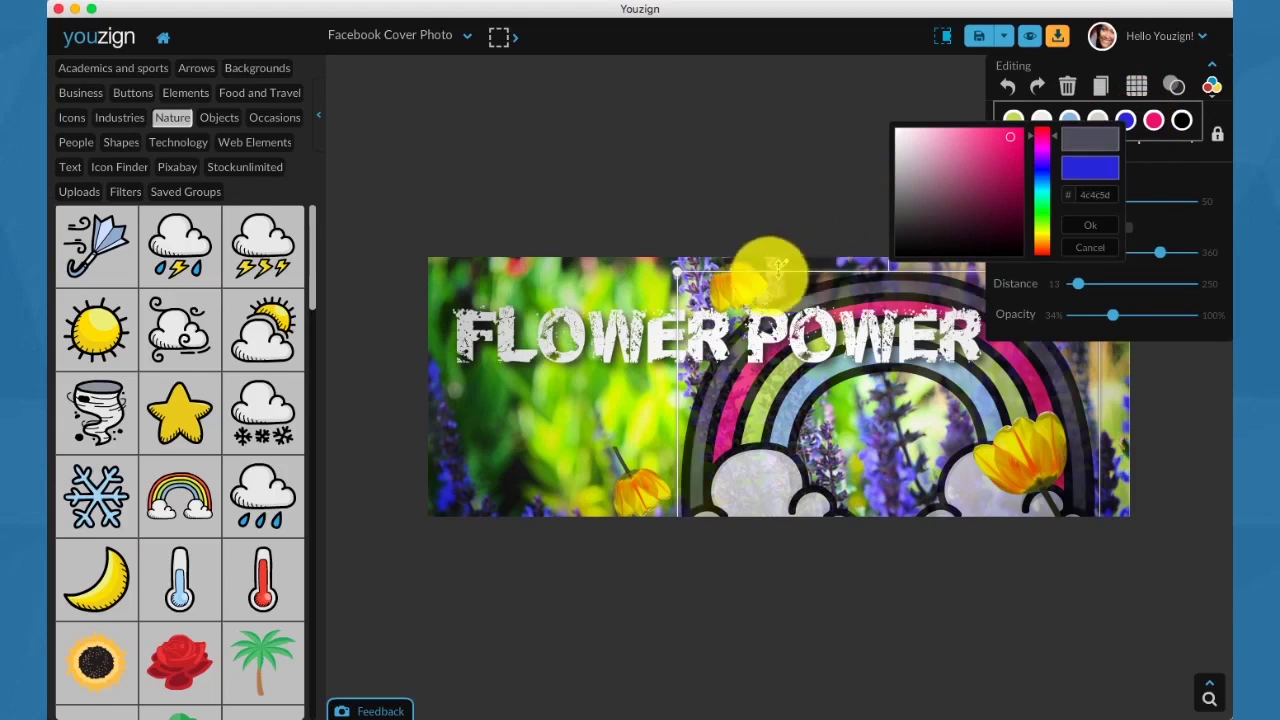
click(747, 280)
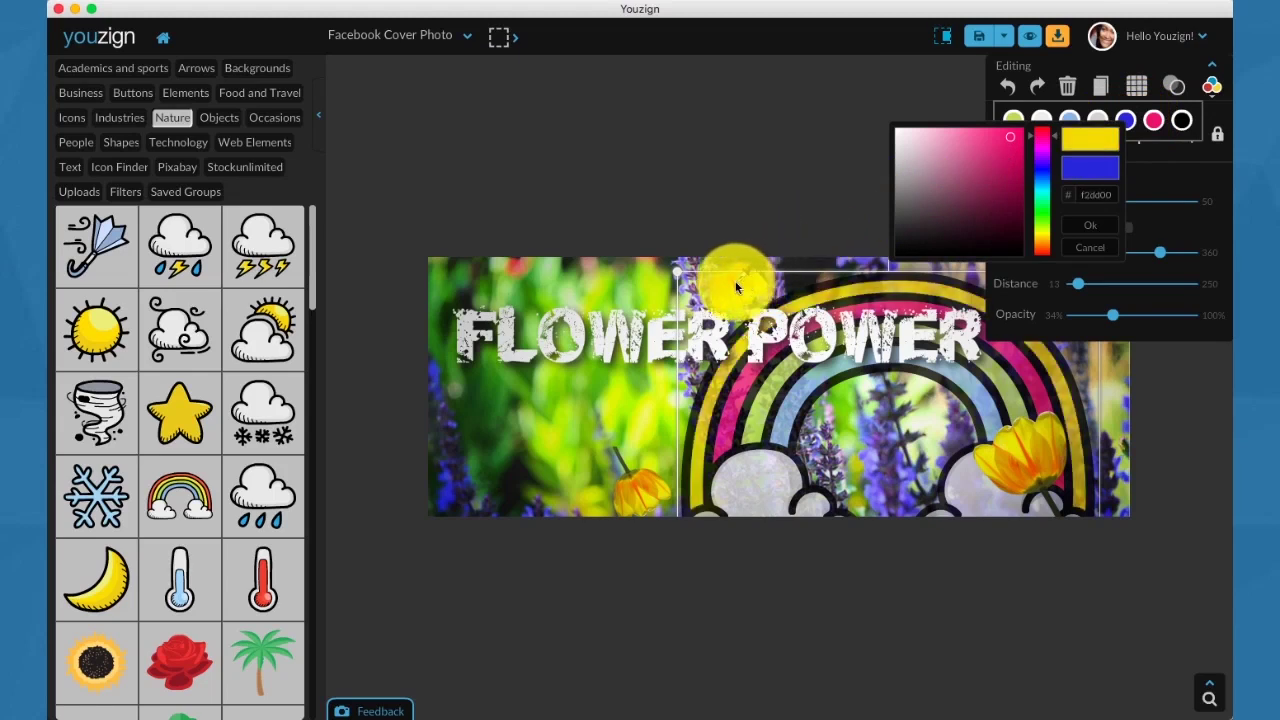
click(729, 287)
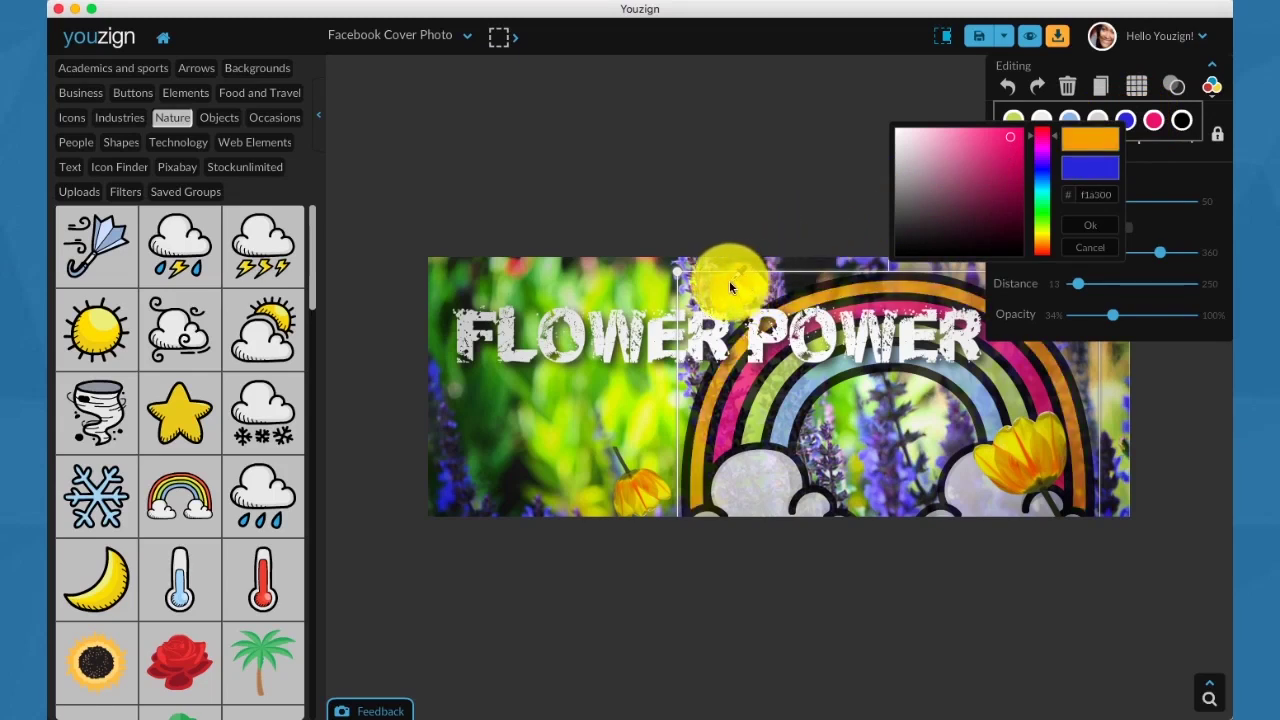
drag(729, 280, 643, 495)
click(643, 495)
click(721, 158)
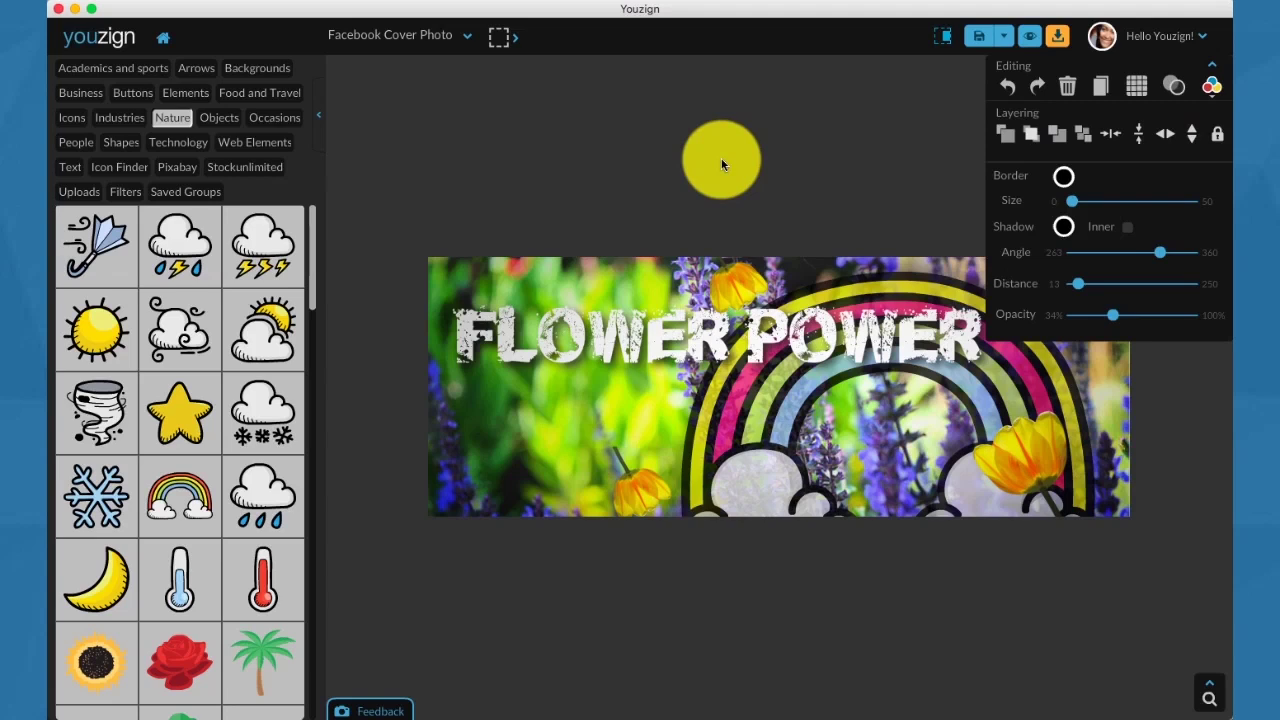
Preview the cover on Facebook, then browse Objects through Web Elements to reach Icon Finder.
click(1030, 37)
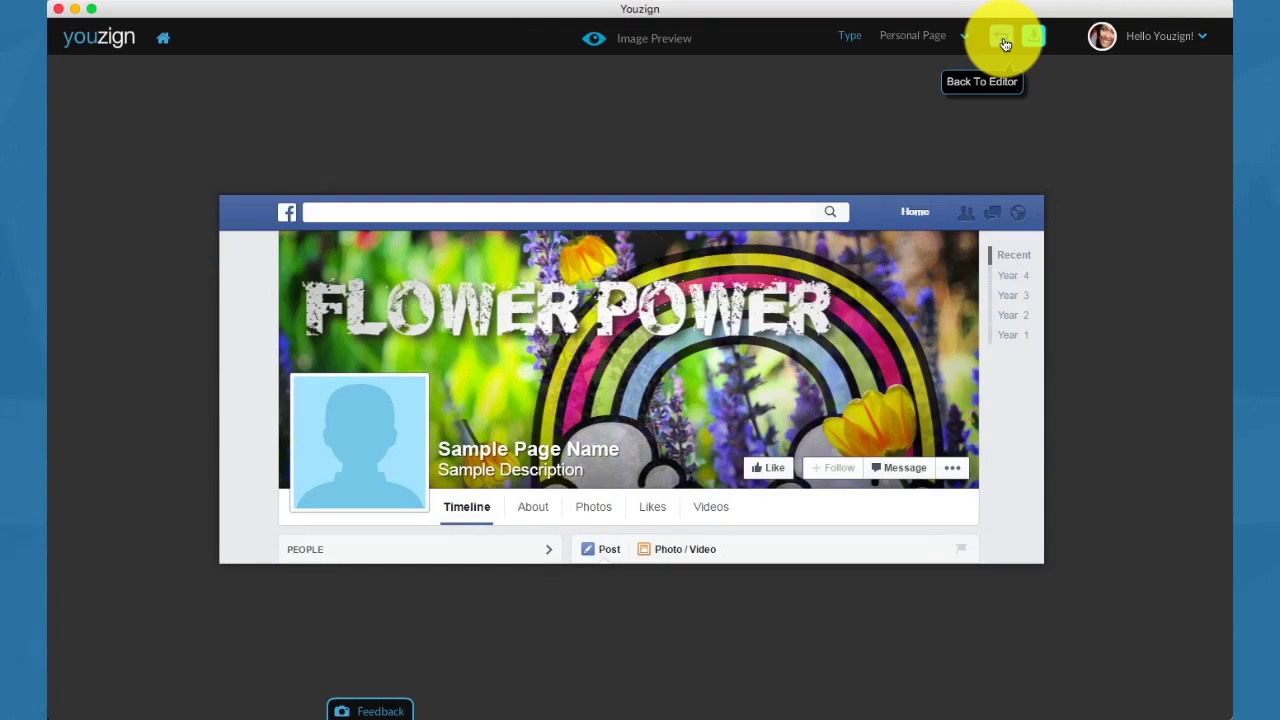
click(1005, 44)
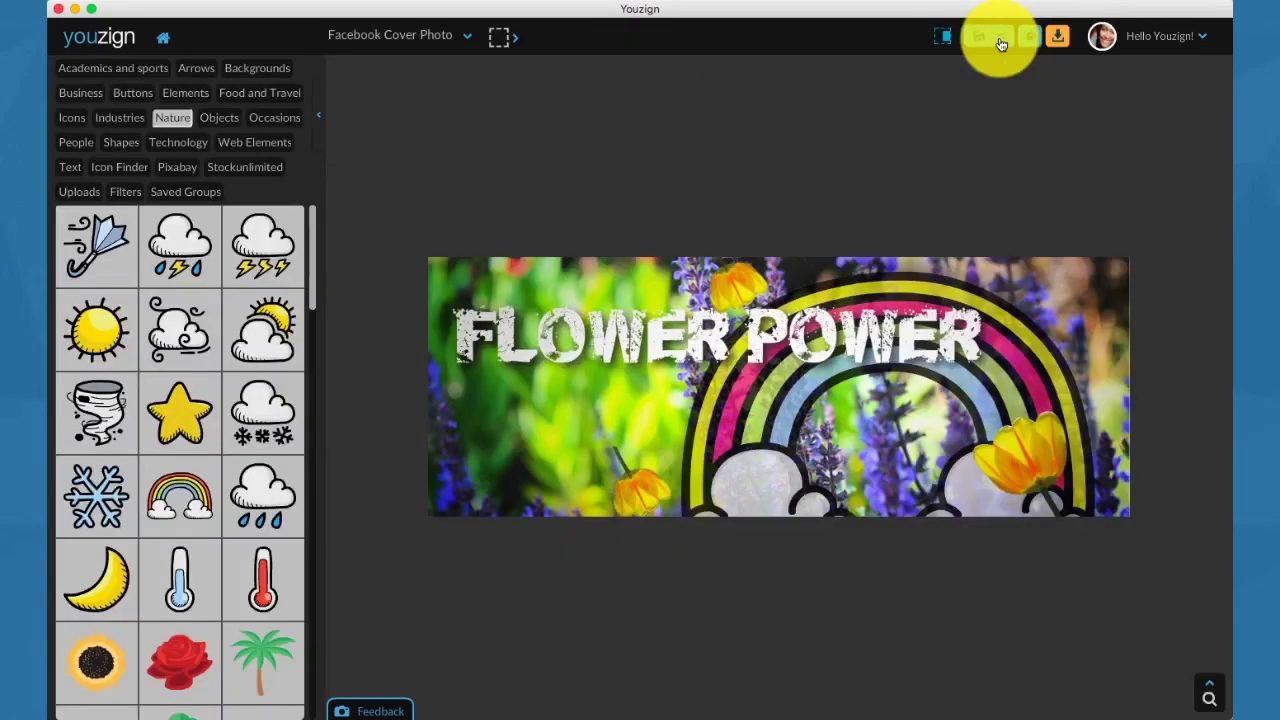
click(215, 119)
click(266, 117)
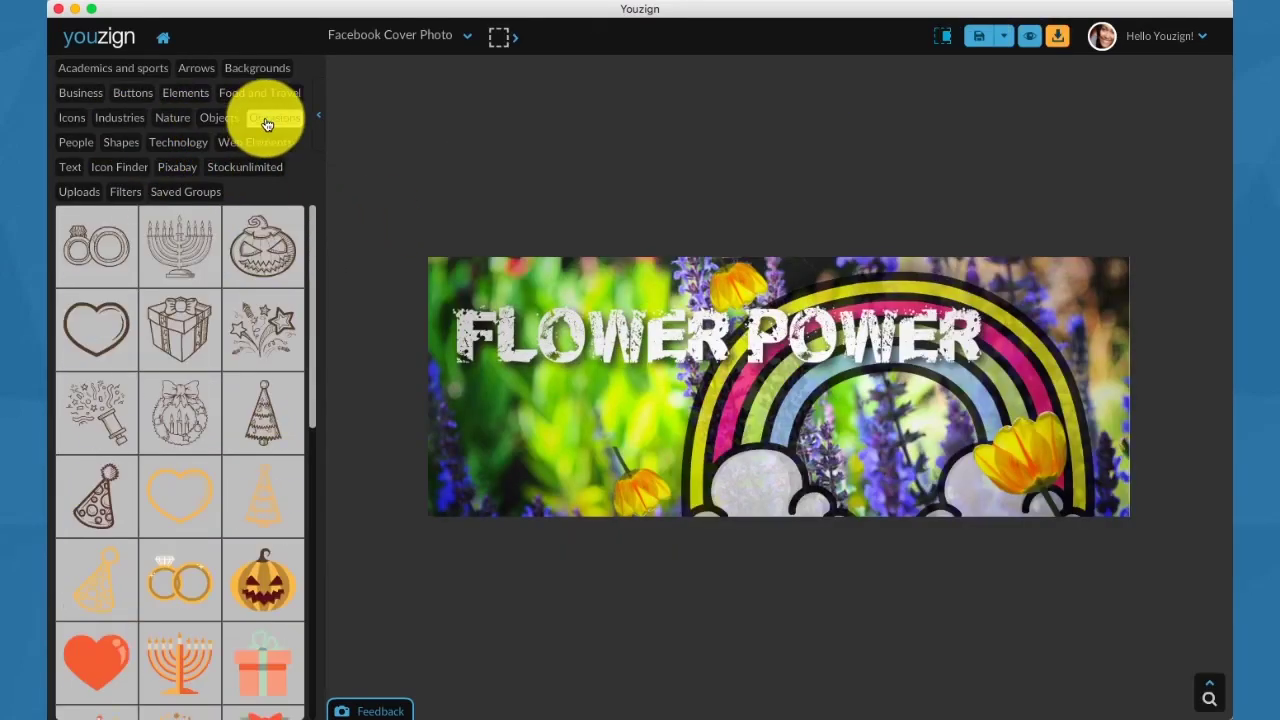
click(75, 143)
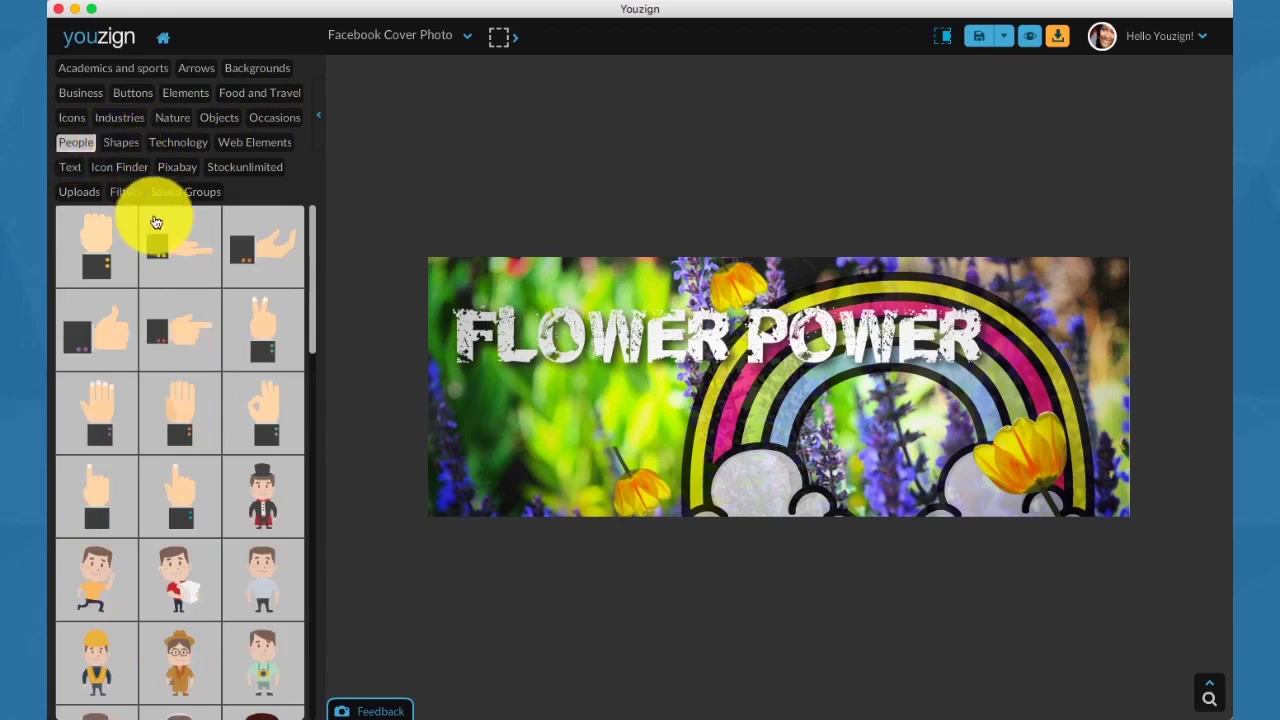
click(122, 144)
click(170, 146)
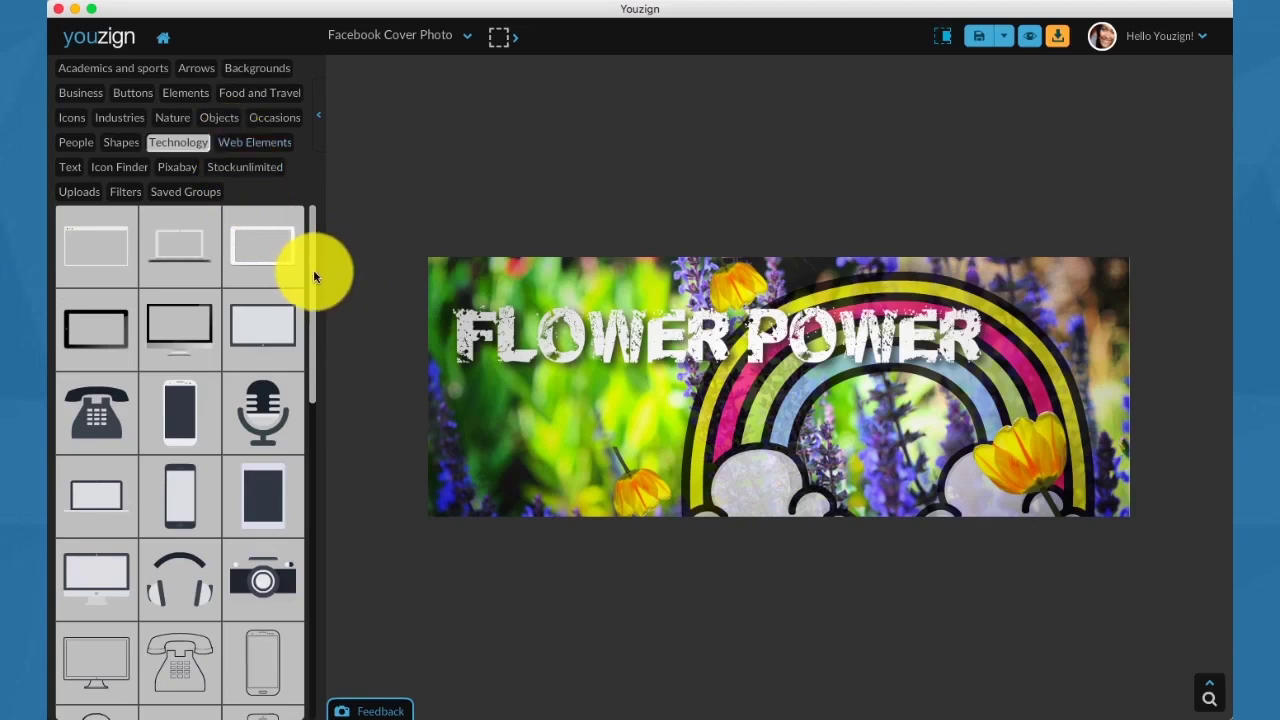
drag(313, 277, 319, 214)
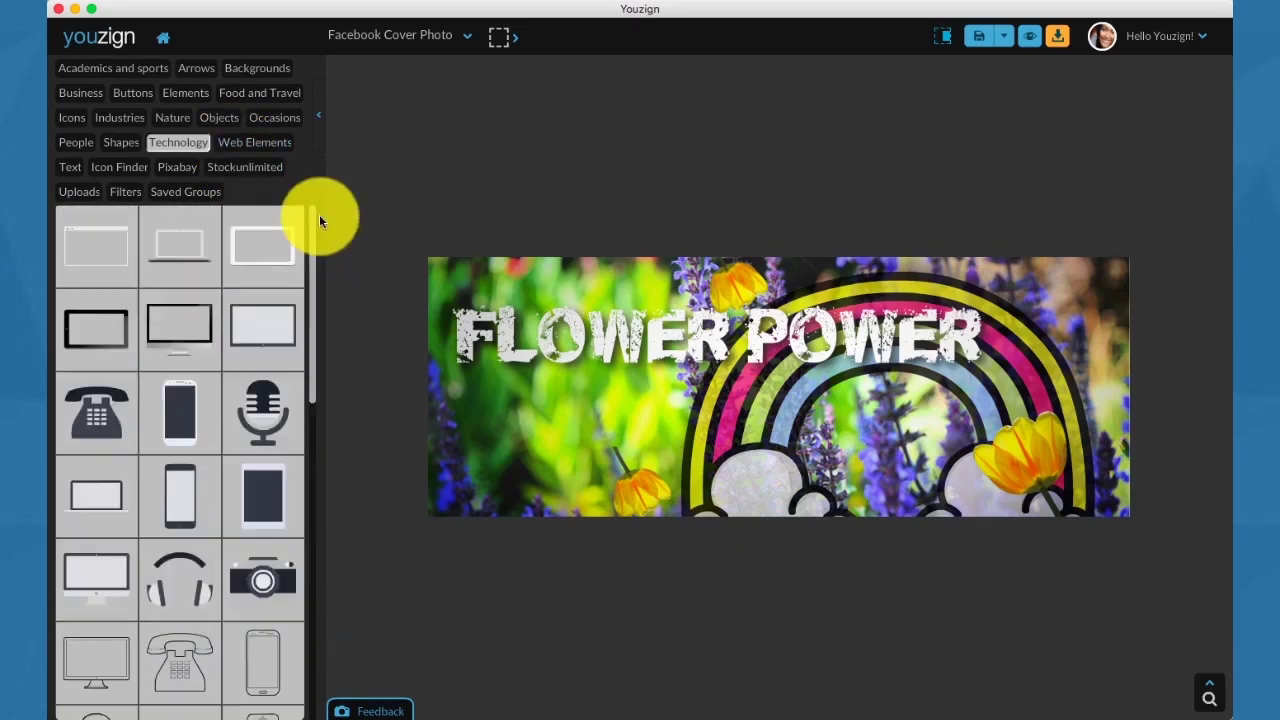
click(229, 146)
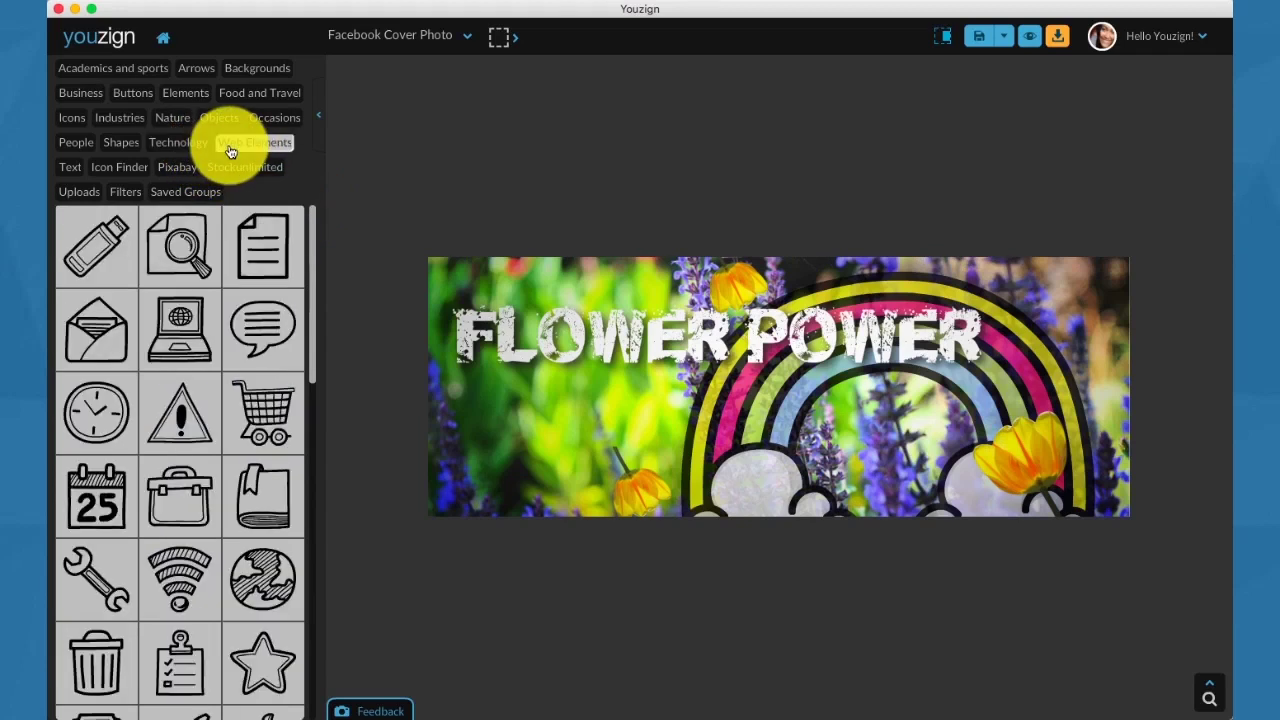
click(112, 168)
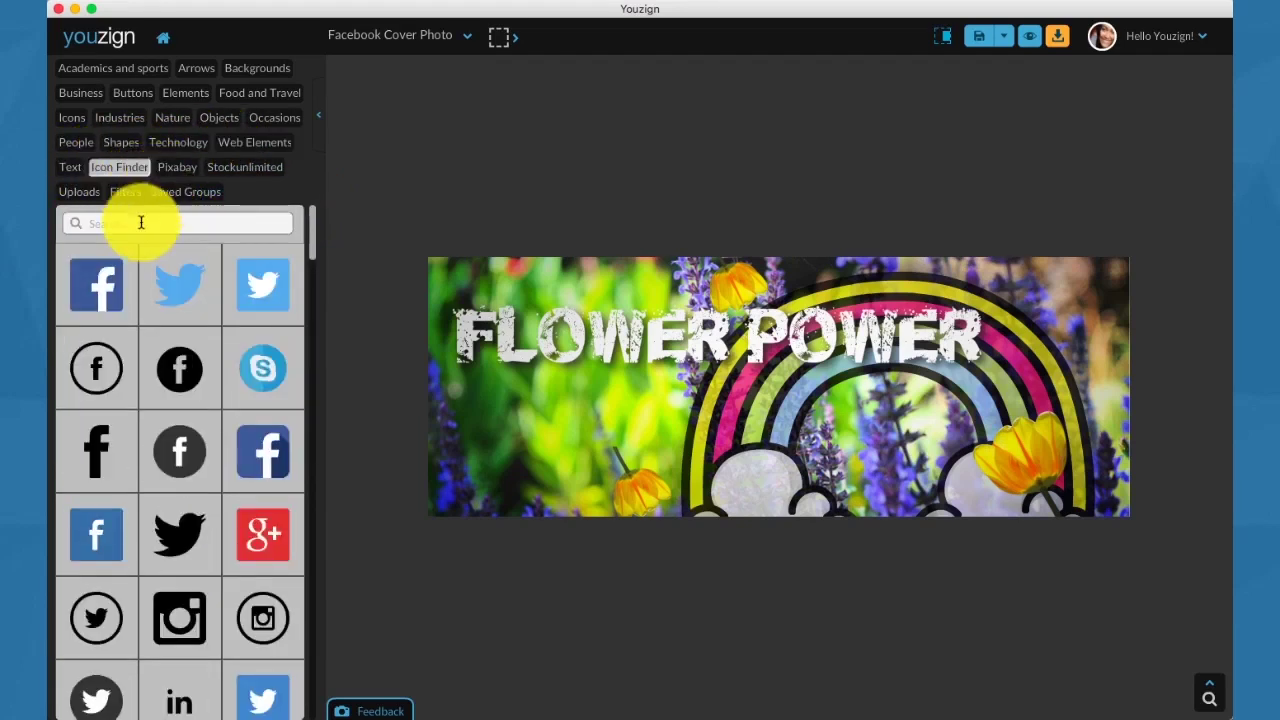
Search Icon Finder for 'flower' and scroll through the flower icon results.
text(flower)
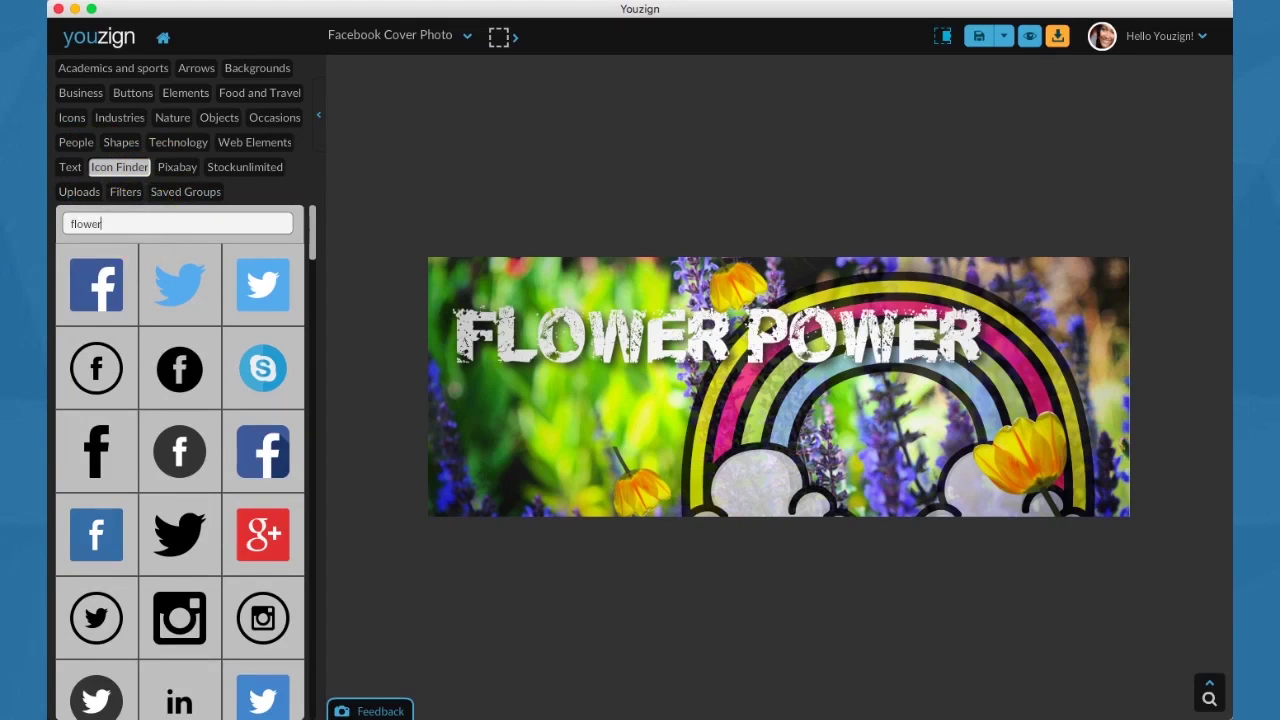
key(Return)
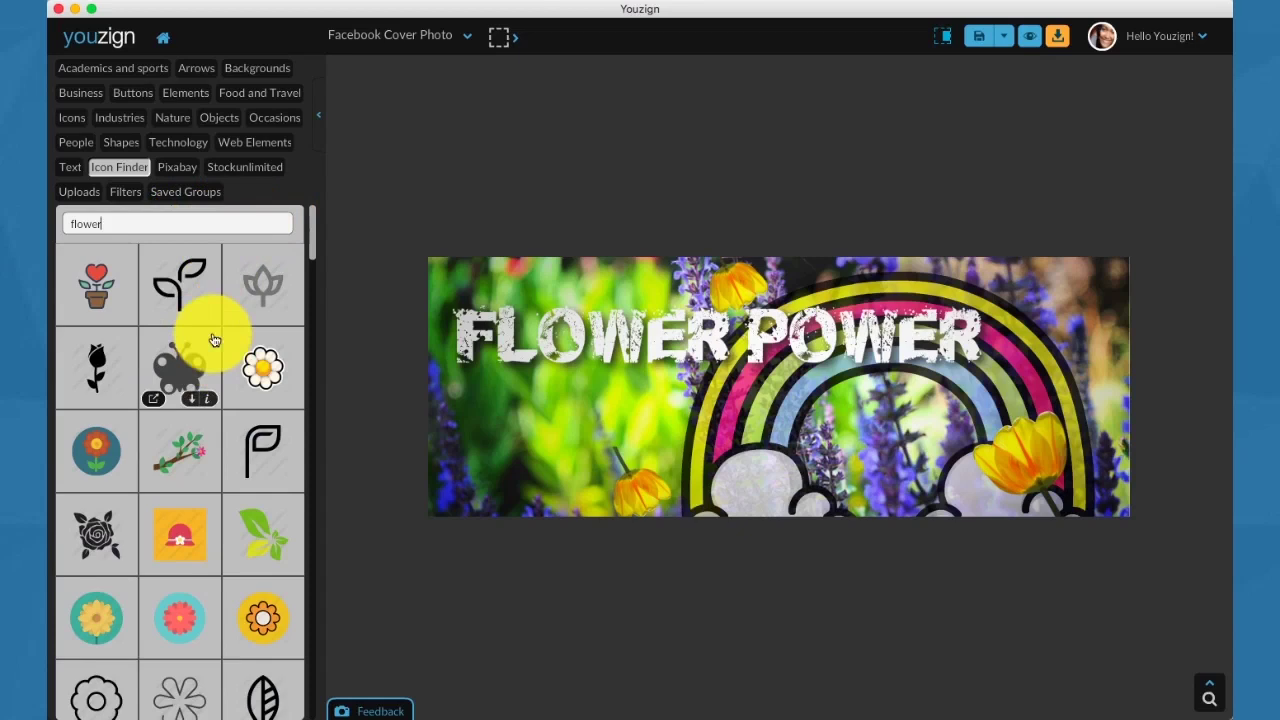
drag(311, 241, 297, 691)
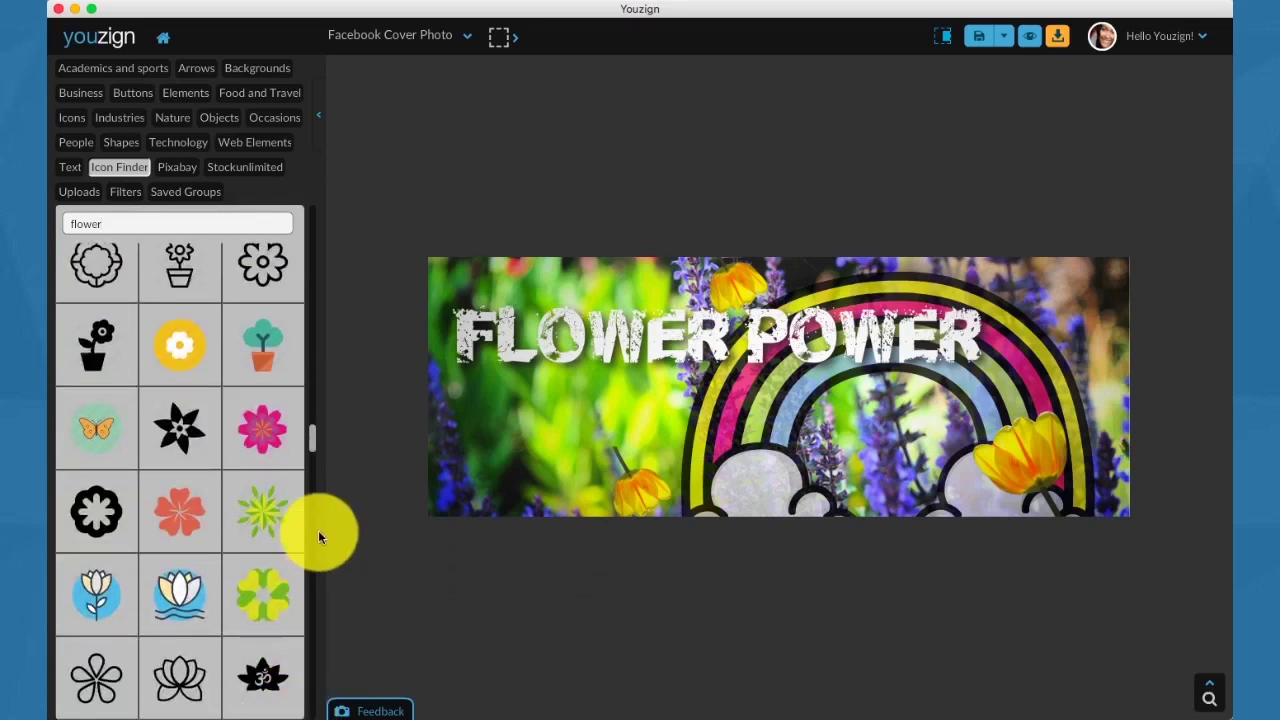
drag(309, 443, 309, 623)
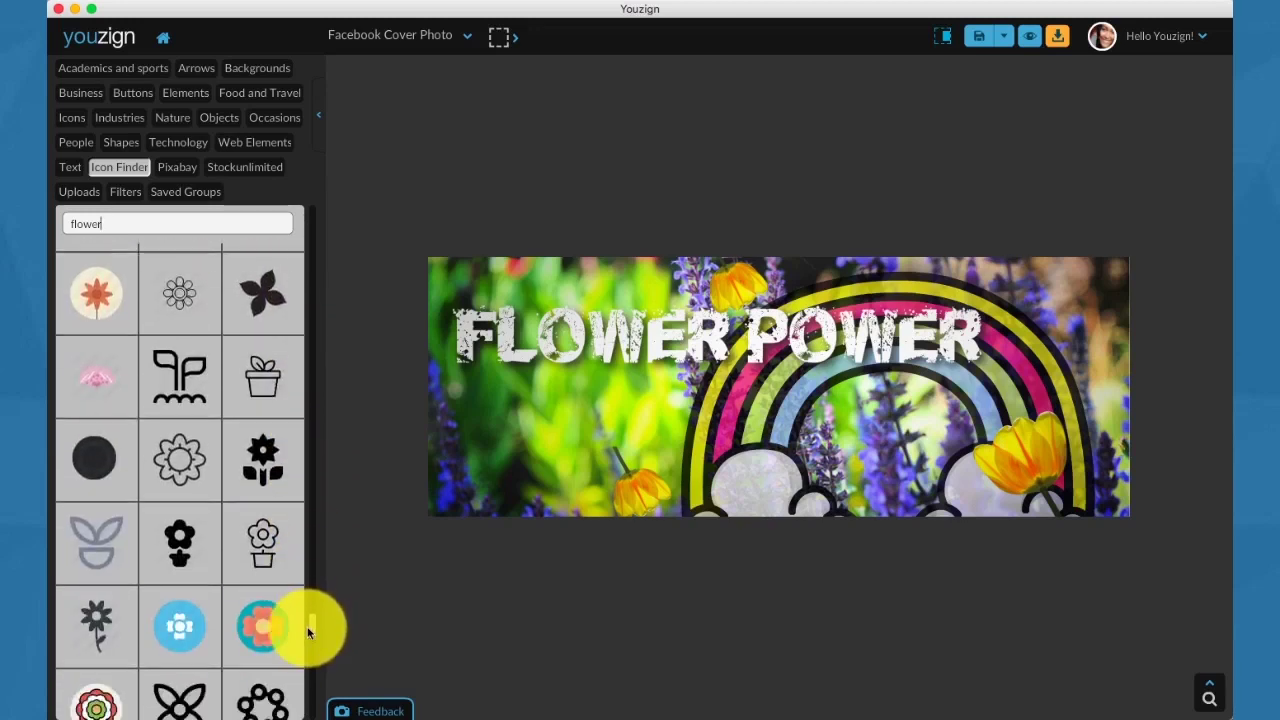
Browse Pixabay, Stockunlimited, Uploads and Filters, cancel an image upload, and end on Saved Groups.
click(174, 168)
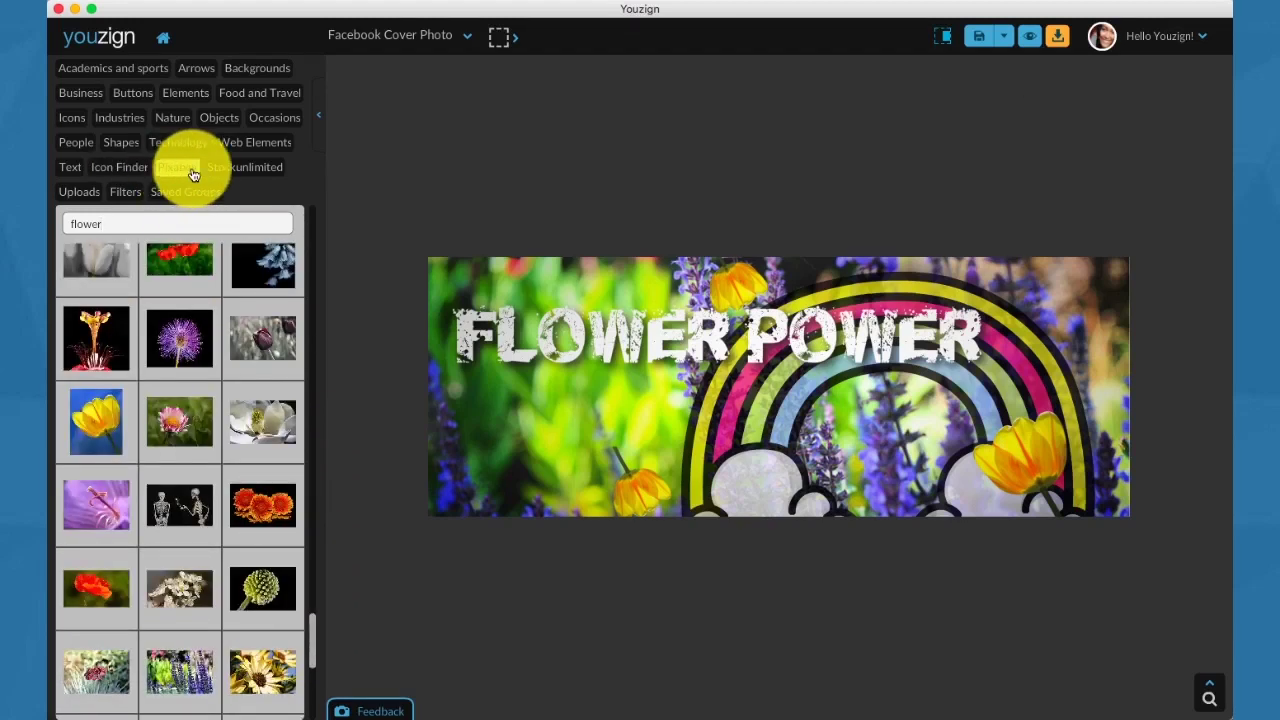
click(234, 171)
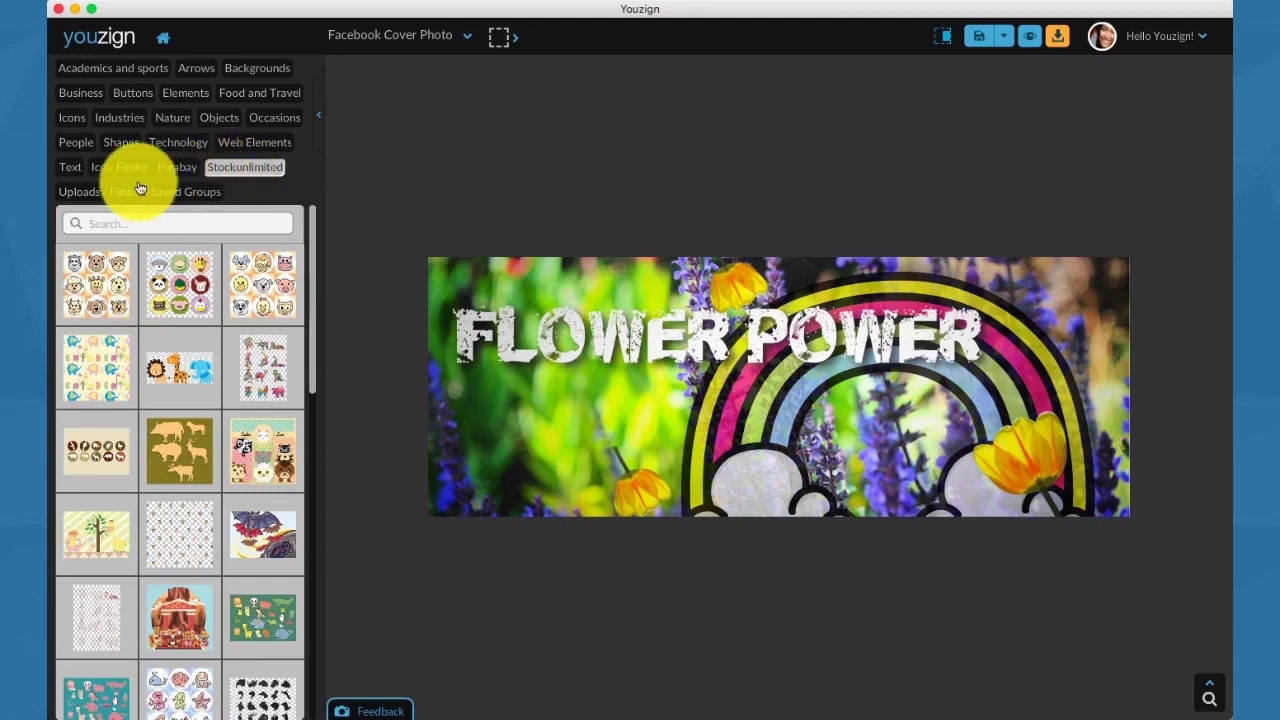
click(93, 193)
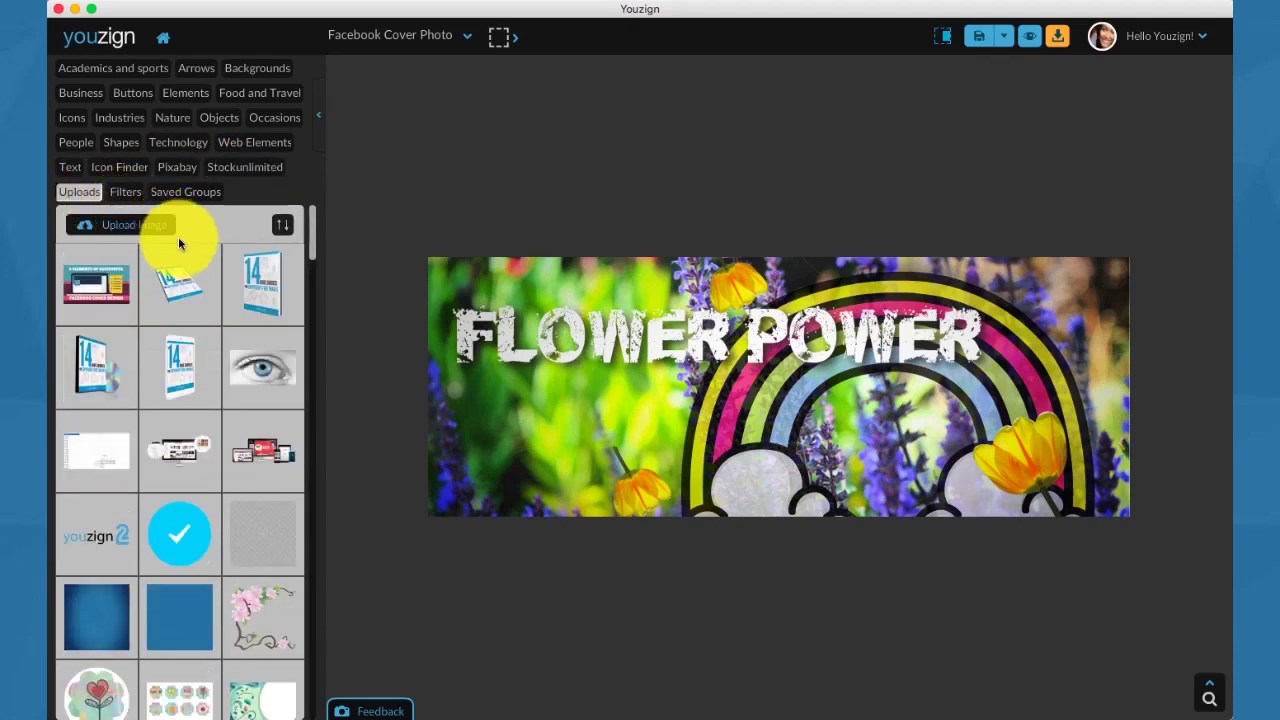
drag(313, 240, 306, 234)
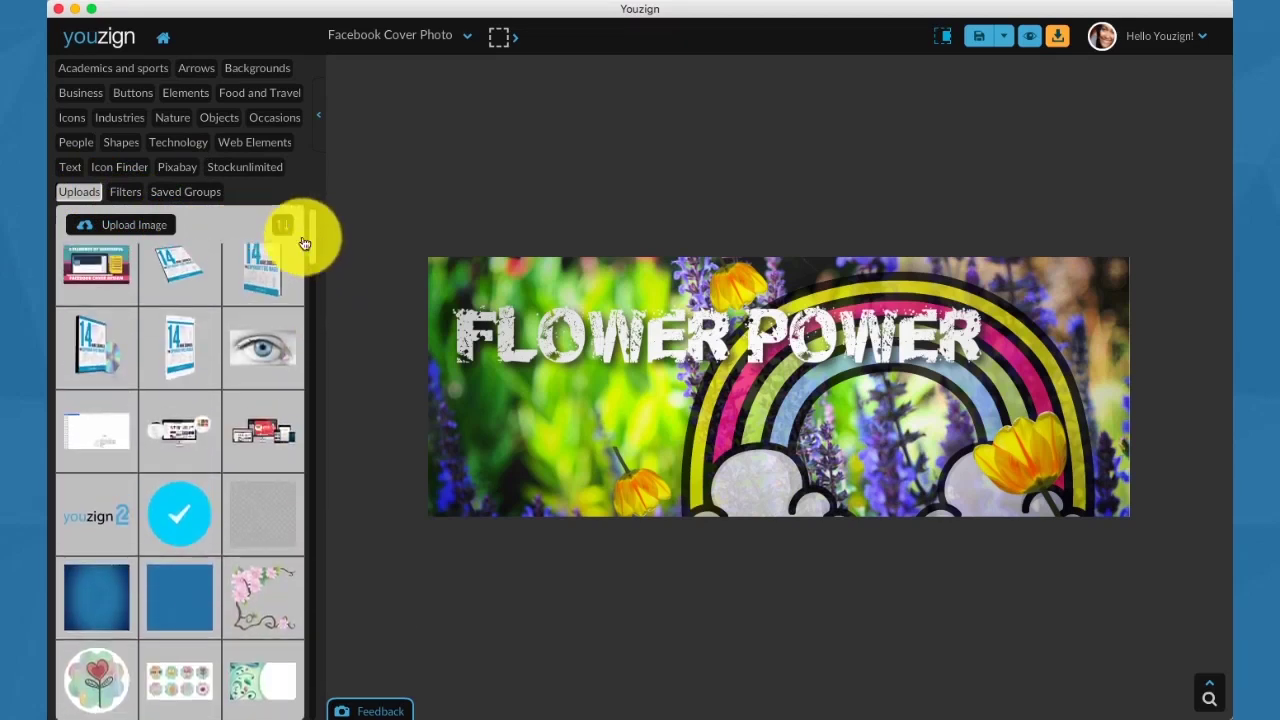
click(156, 222)
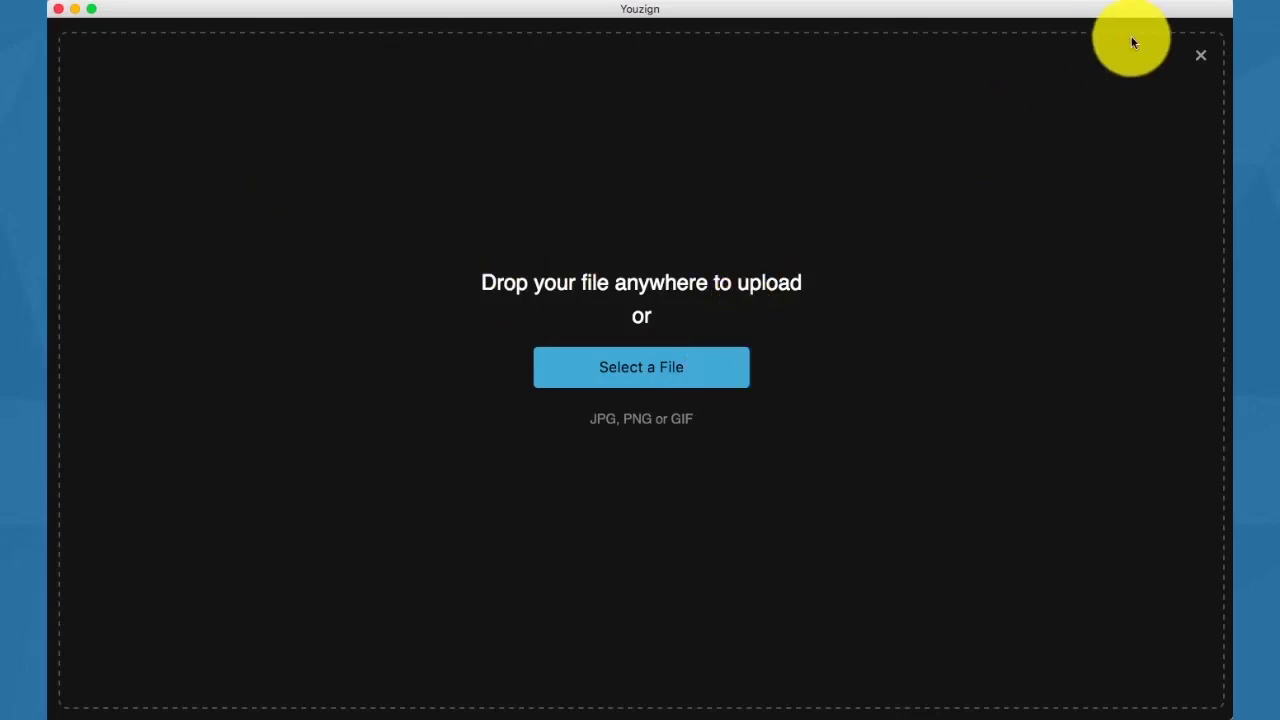
click(1196, 56)
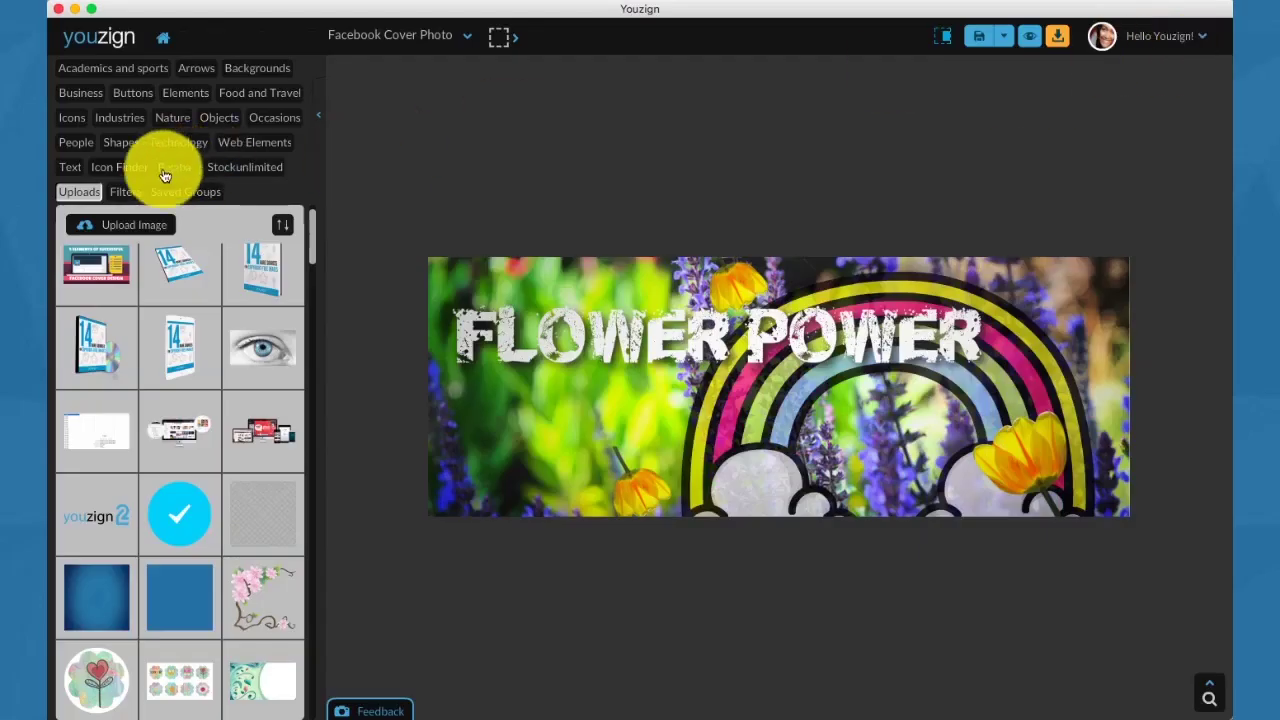
click(128, 192)
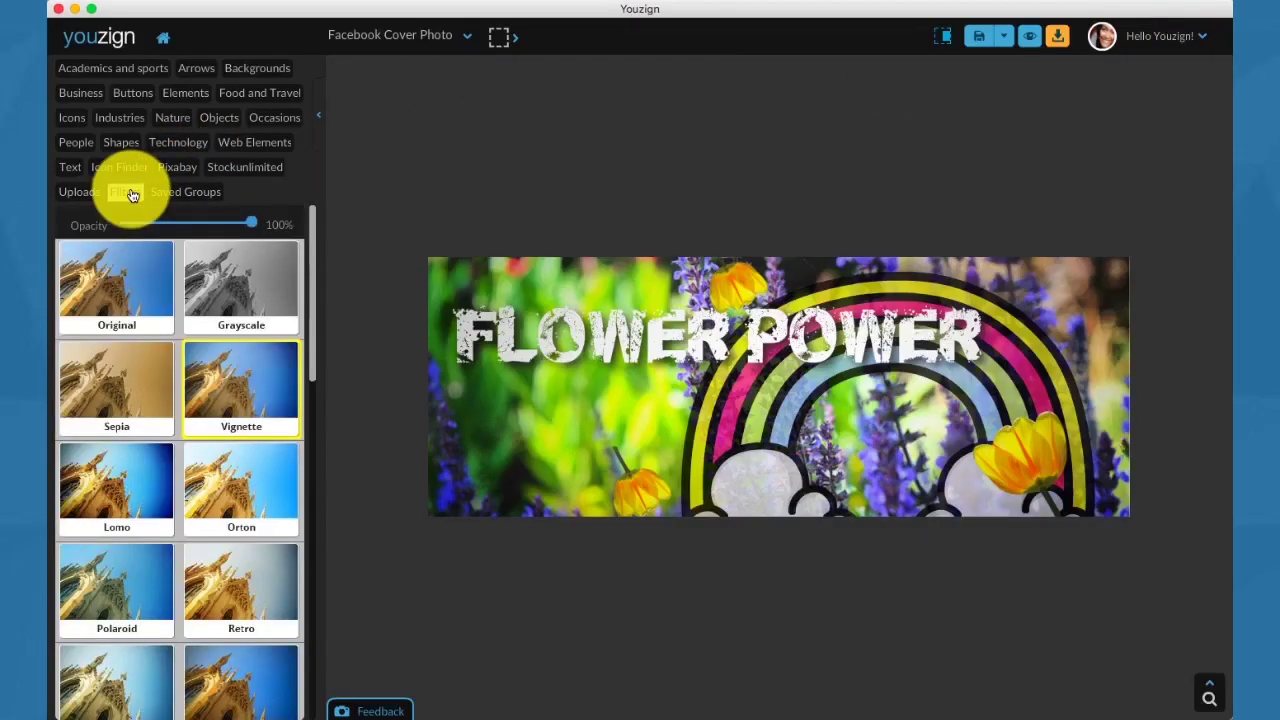
click(185, 192)
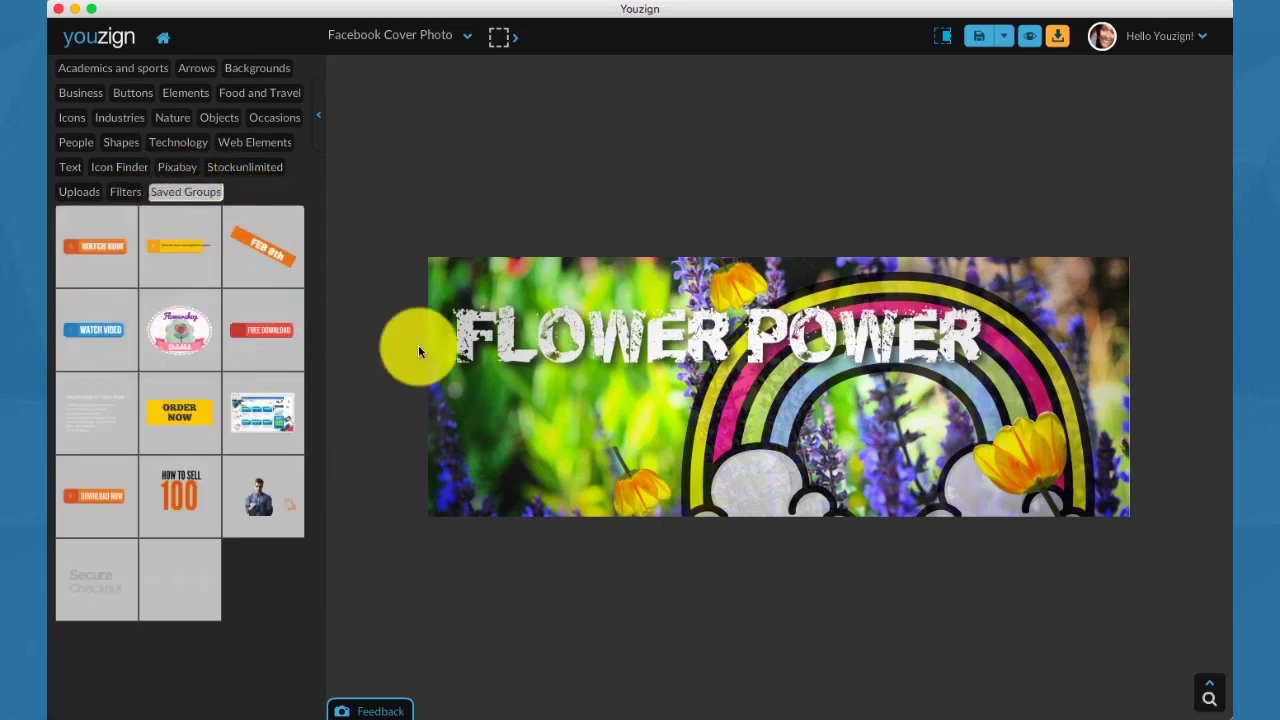
Multi-select the small and large tulips, group them, and shift the group right beside the rainbow.
click(634, 472)
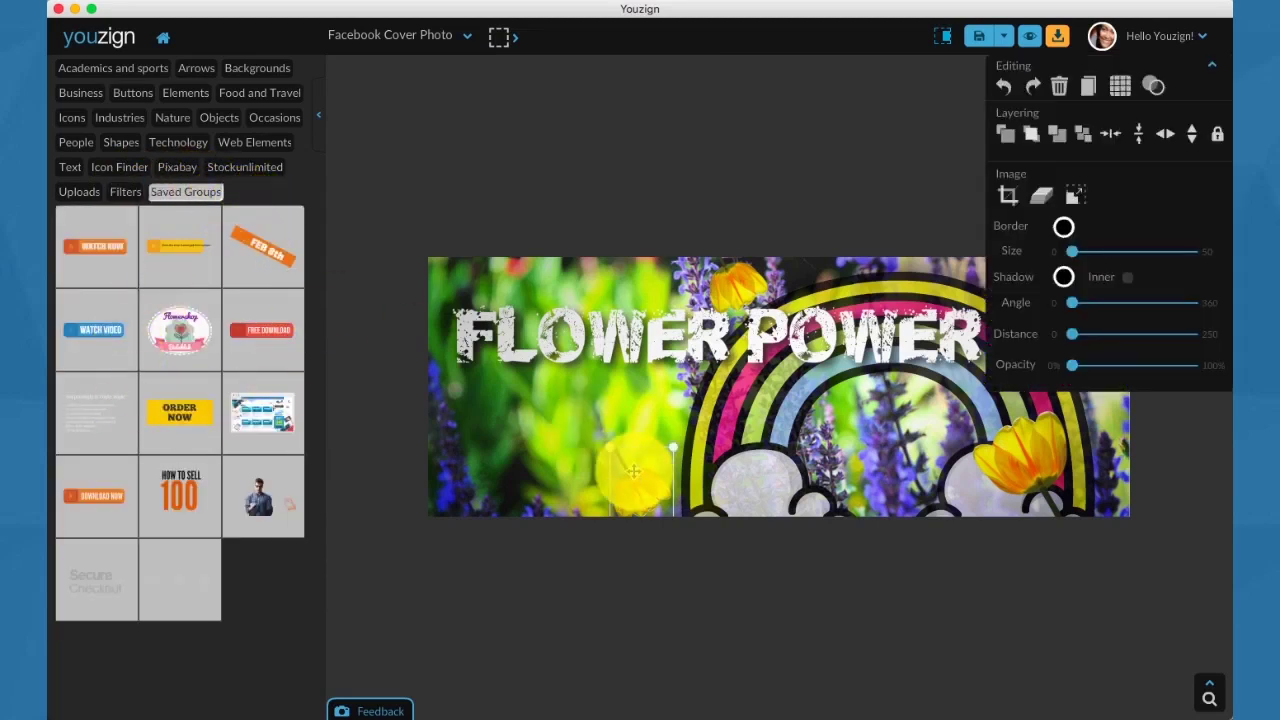
shift+click(1013, 459)
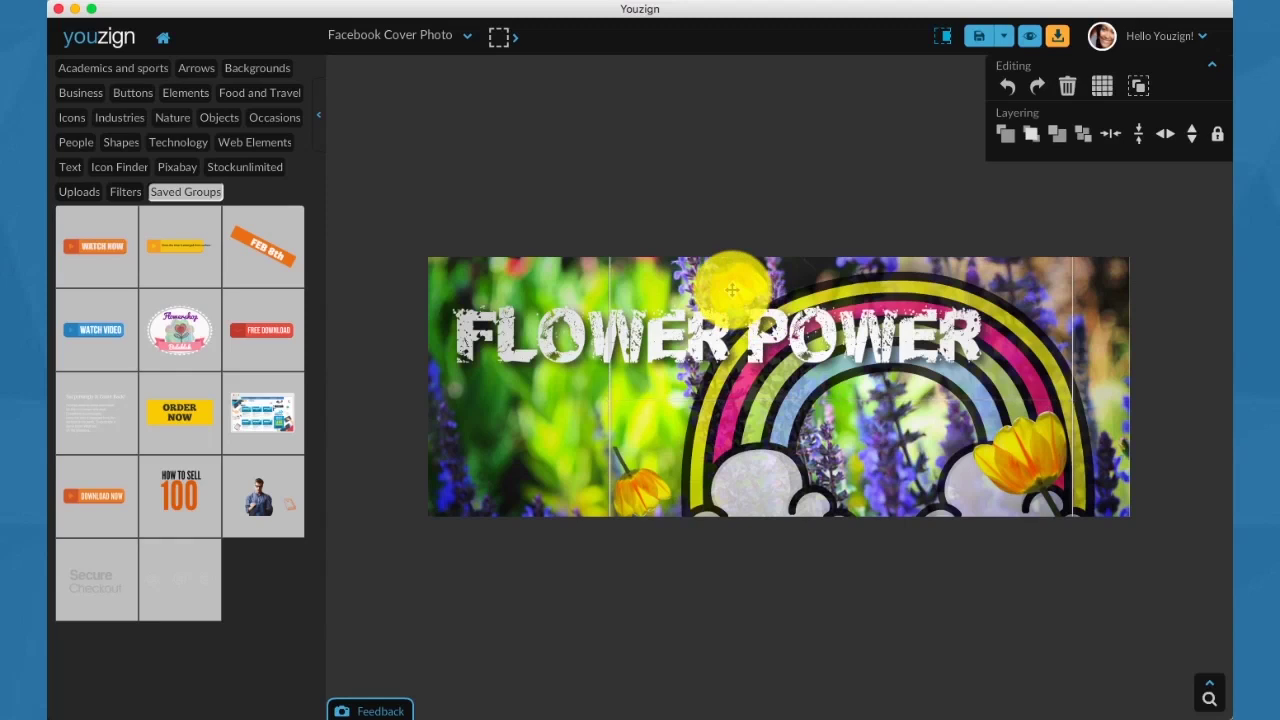
click(789, 288)
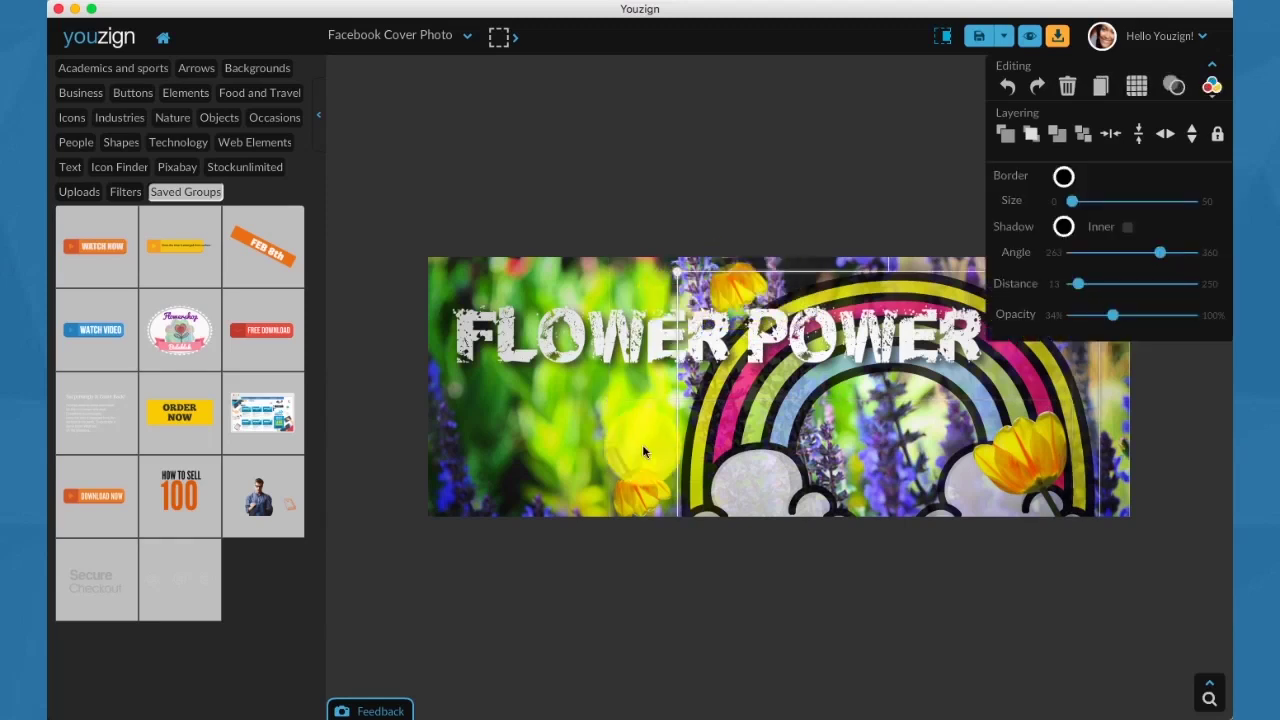
click(635, 485)
shift+click(989, 418)
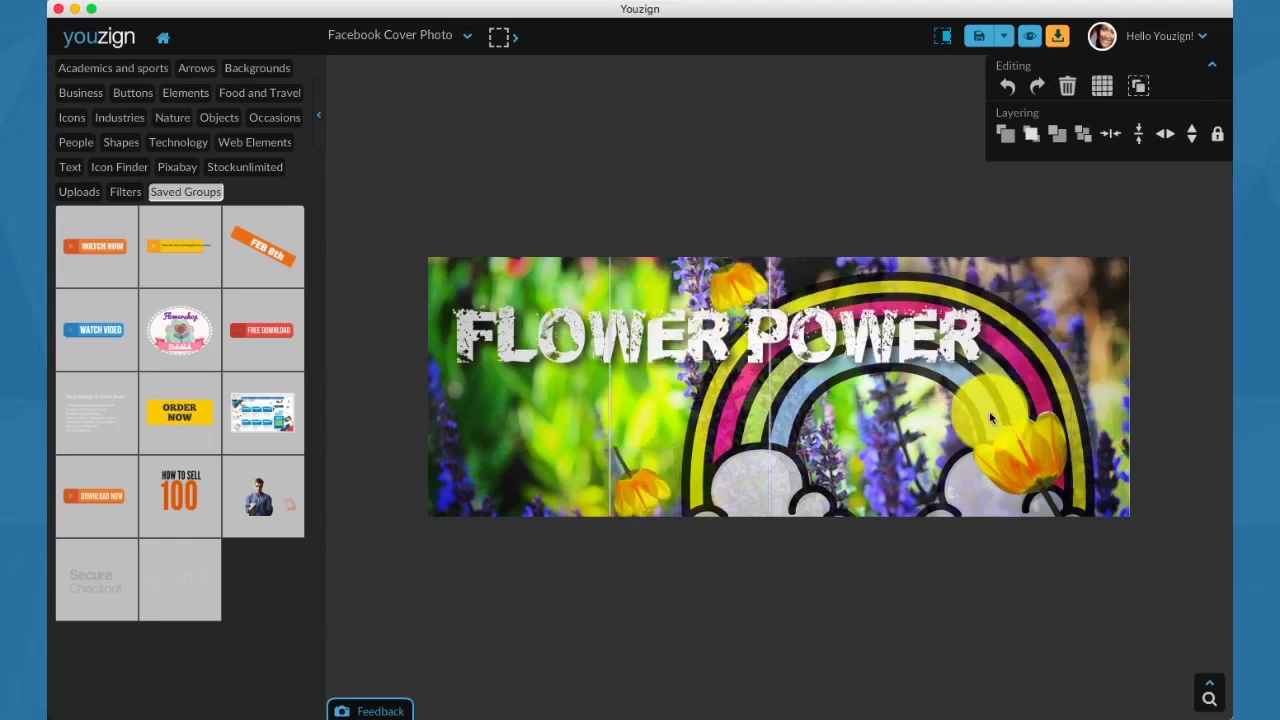
drag(1019, 466, 853, 465)
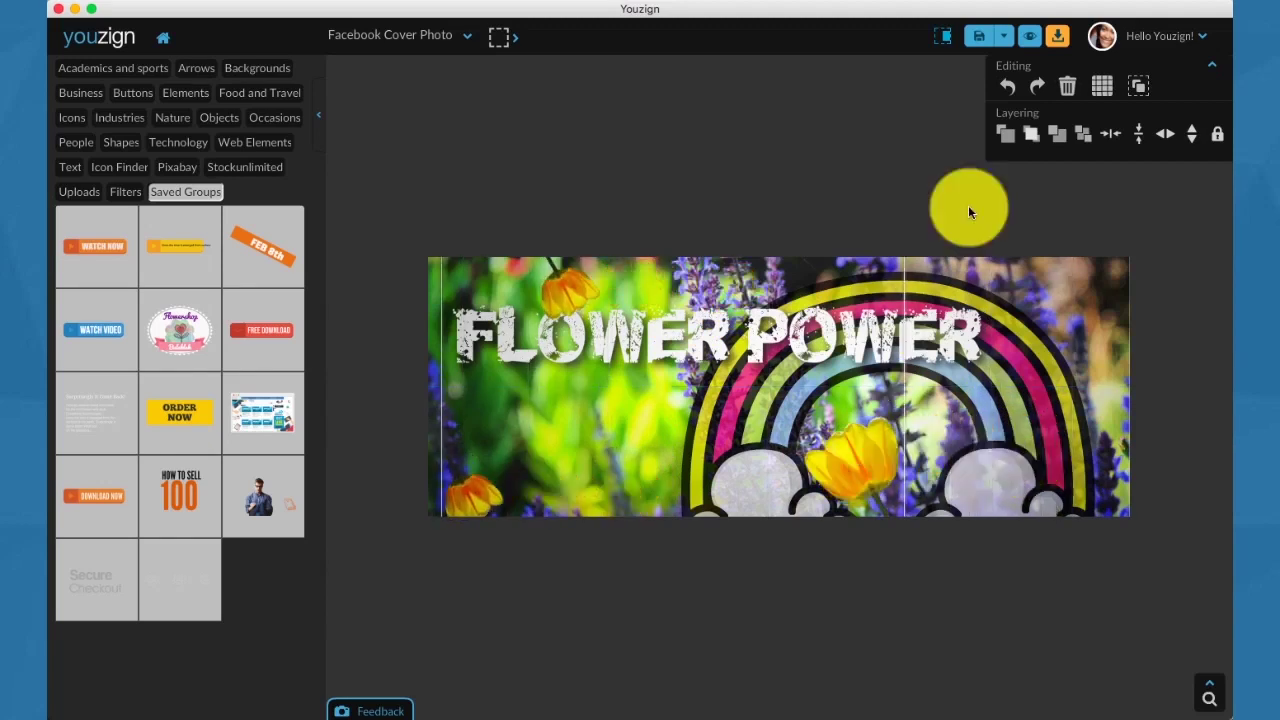
click(1142, 87)
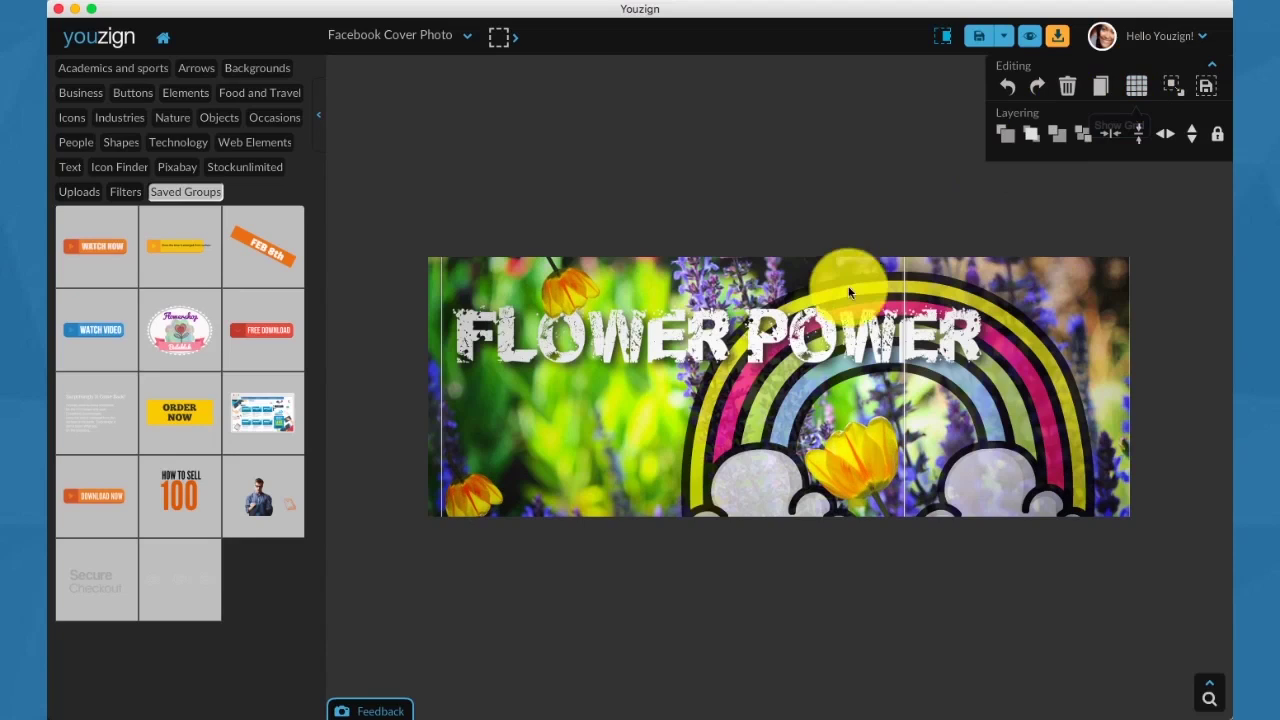
drag(845, 392, 896, 422)
click(970, 360)
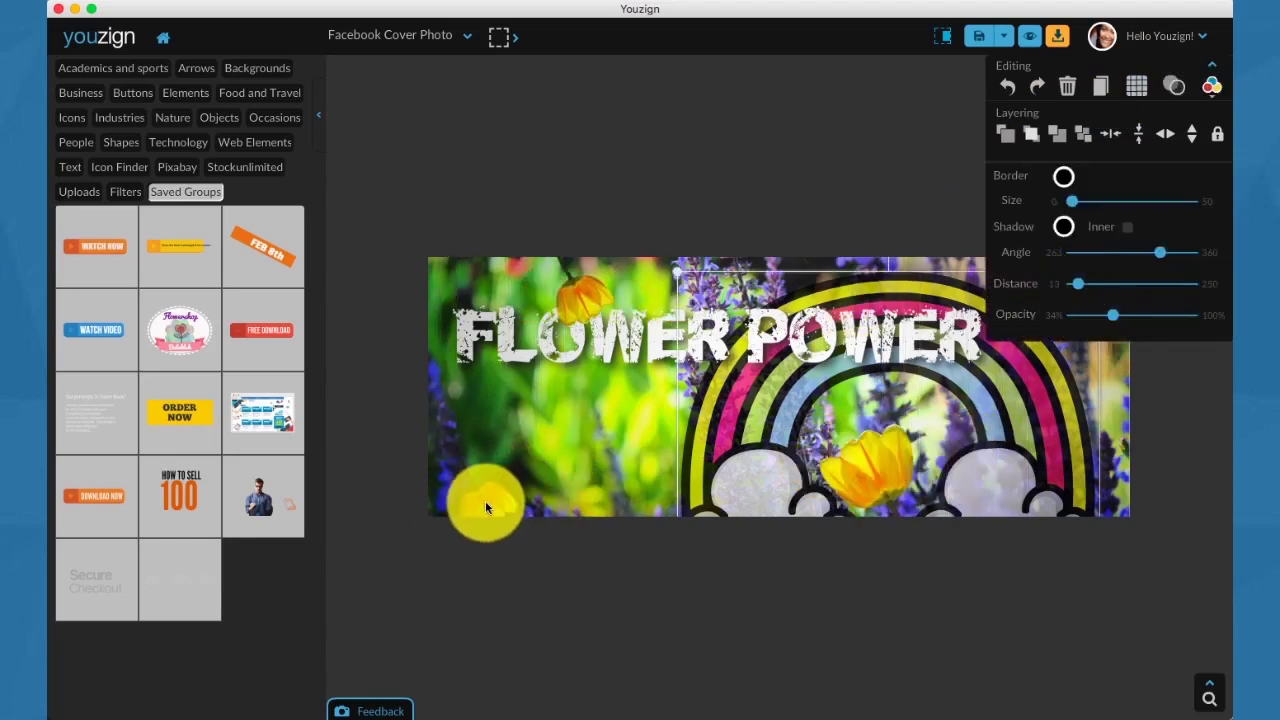
drag(485, 508, 543, 498)
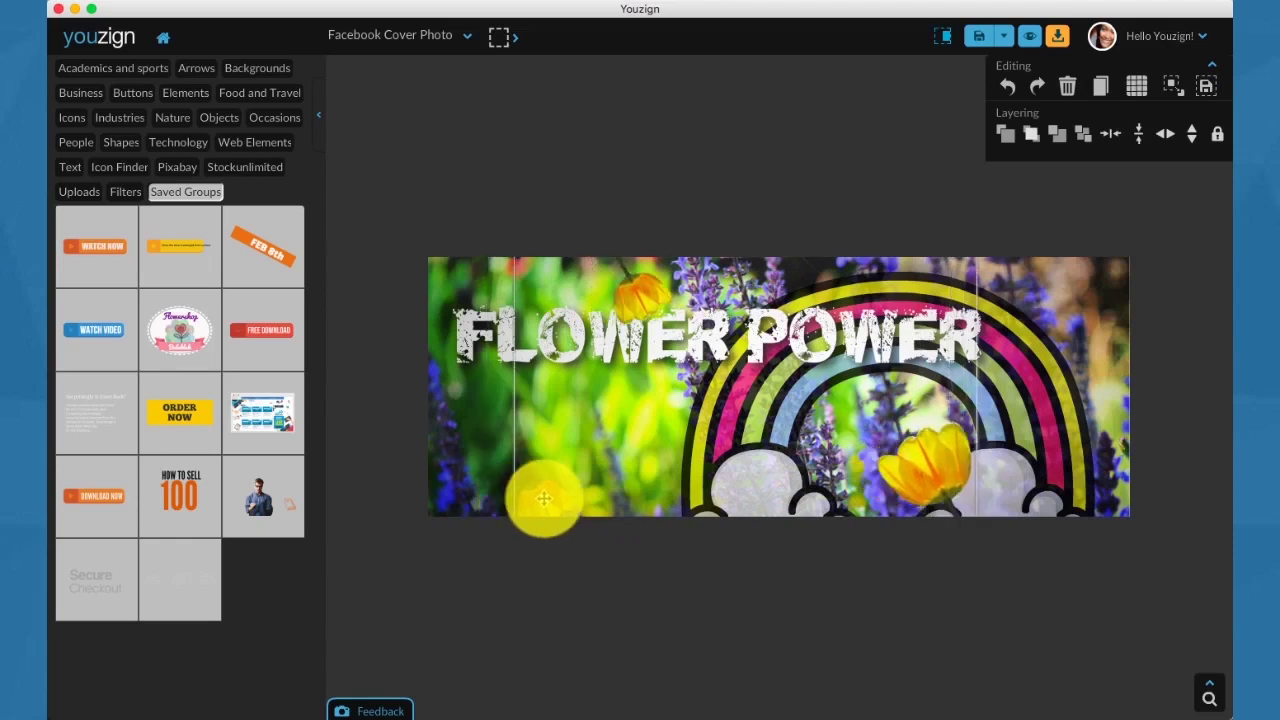
Save the tulip group, delete it from the cover, and reinsert it from Saved Groups.
click(1207, 91)
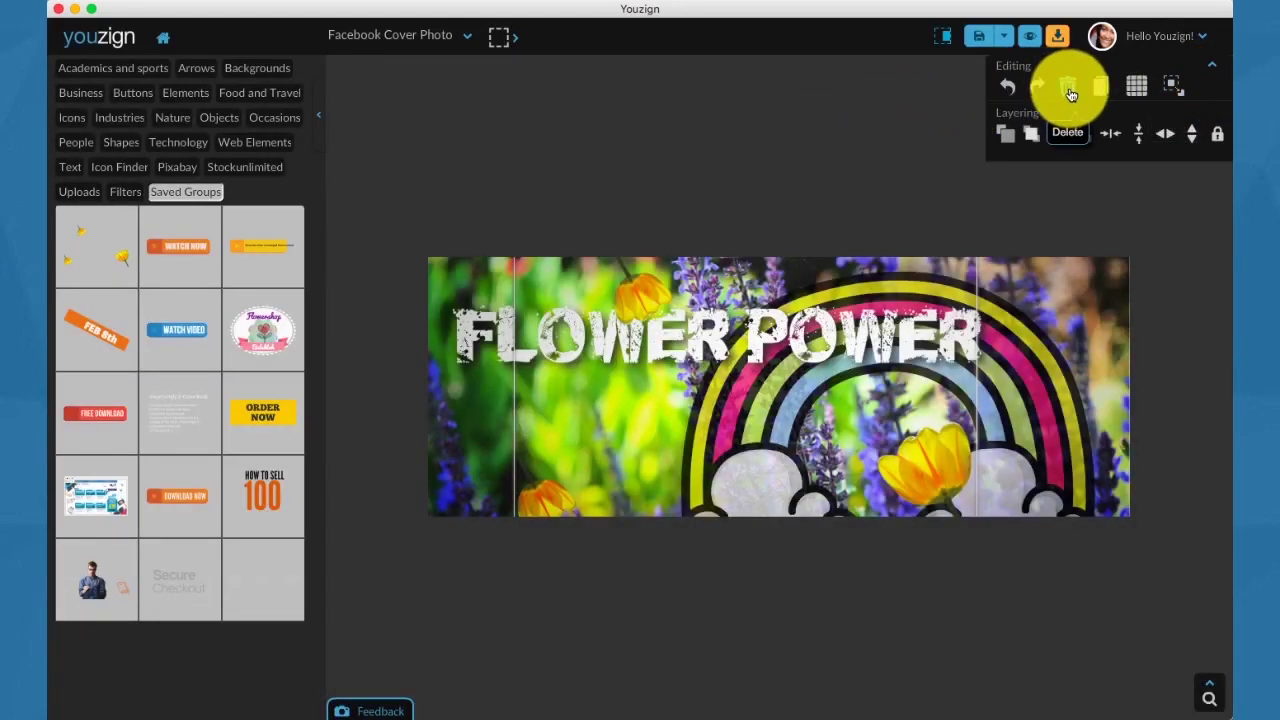
click(690, 150)
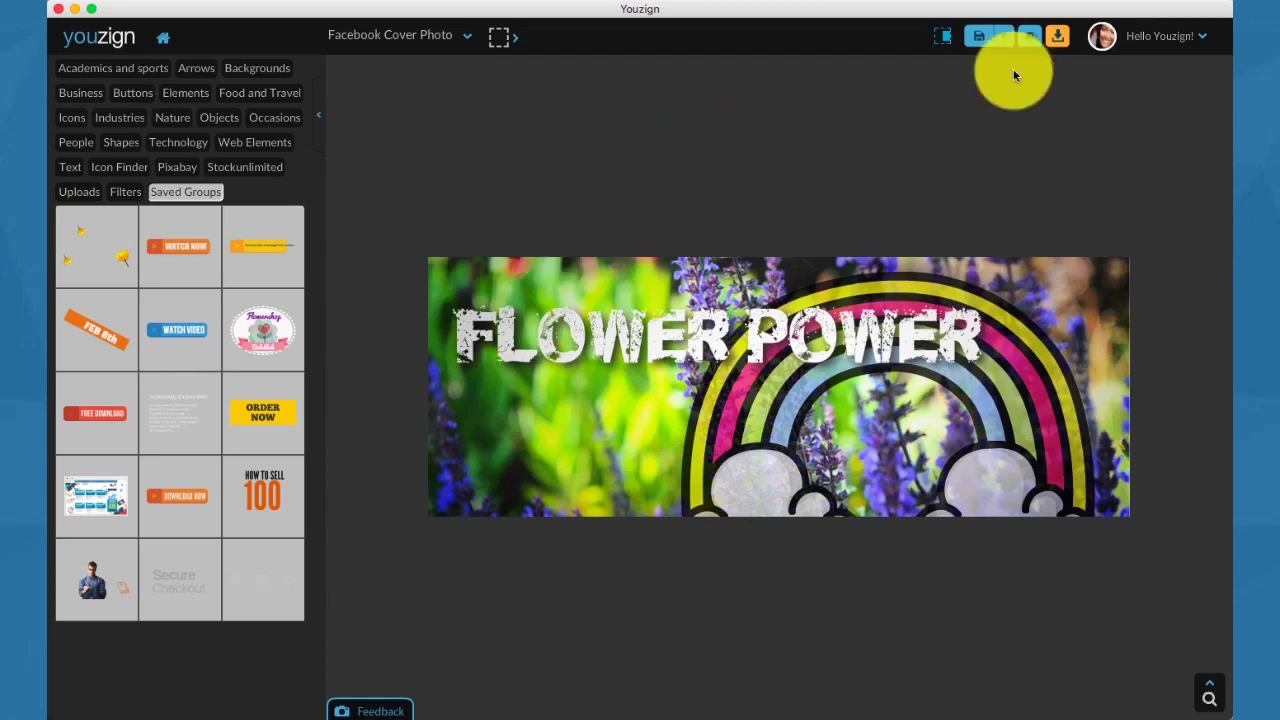
click(1031, 36)
click(996, 38)
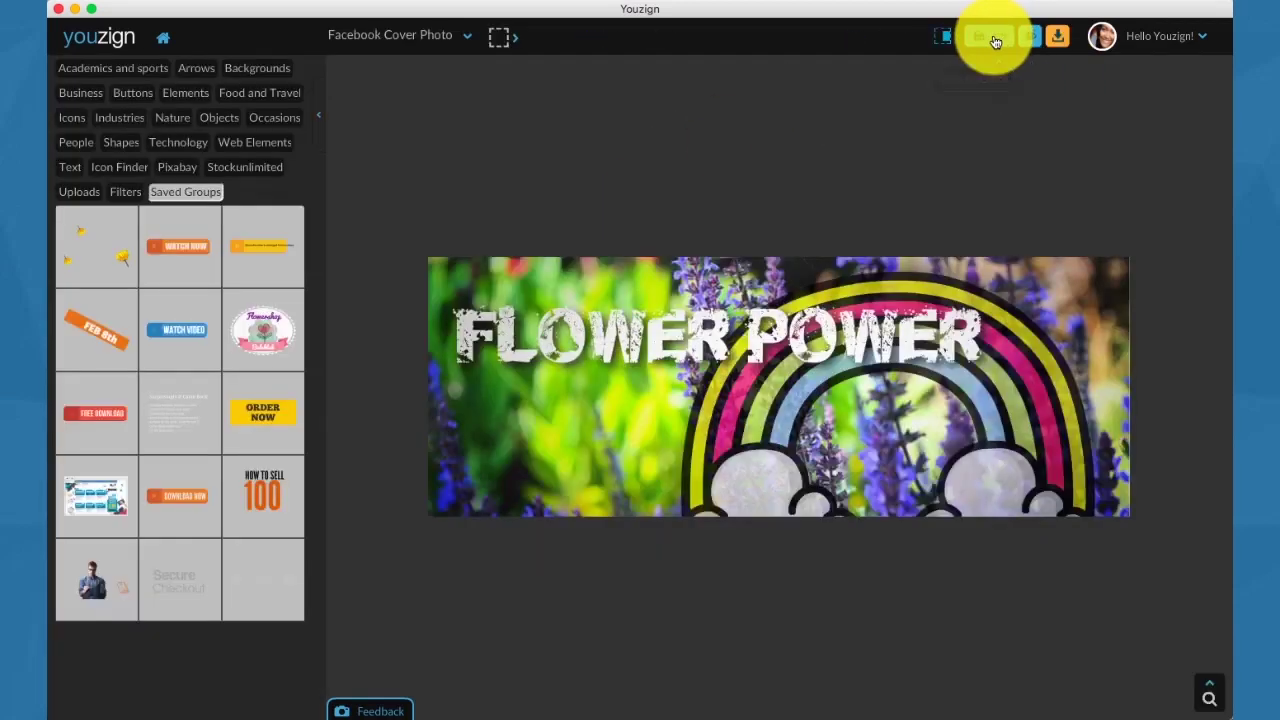
click(107, 260)
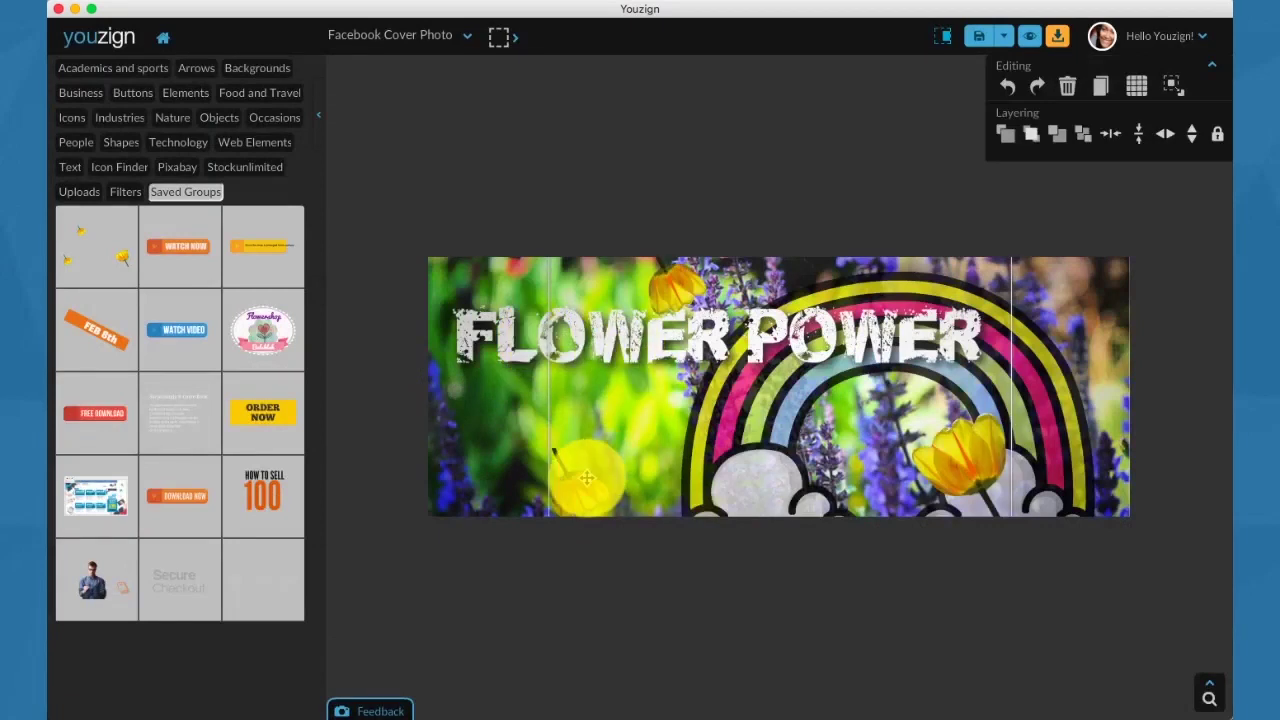
Ungroup the tulips, flip and reposition the small bottom tulip, then preview the cover.
drag(587, 478, 520, 489)
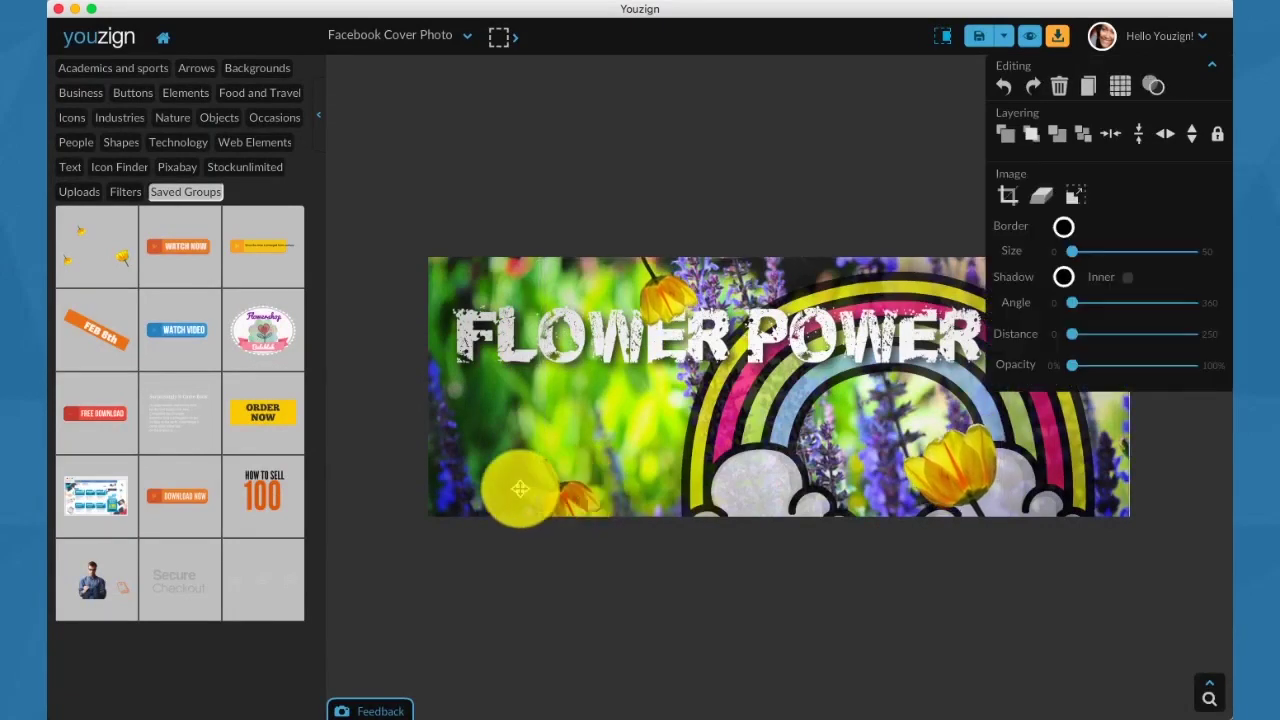
click(561, 488)
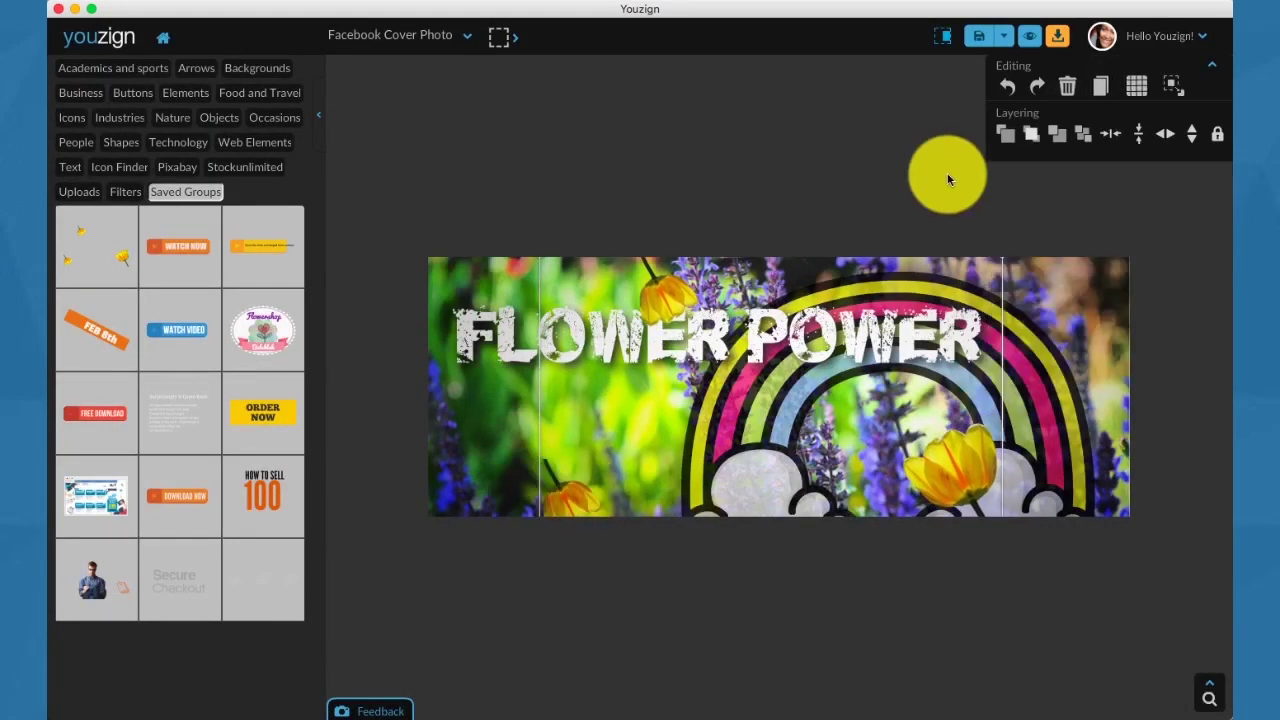
click(1175, 82)
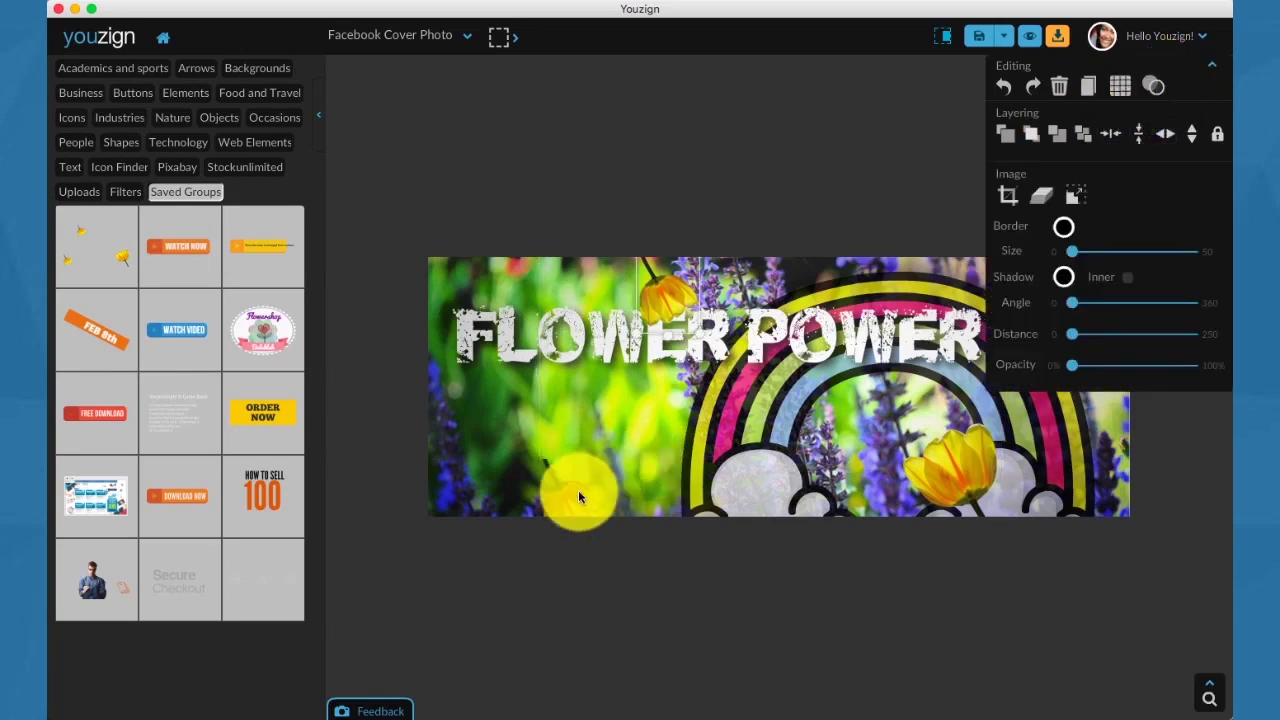
click(1190, 133)
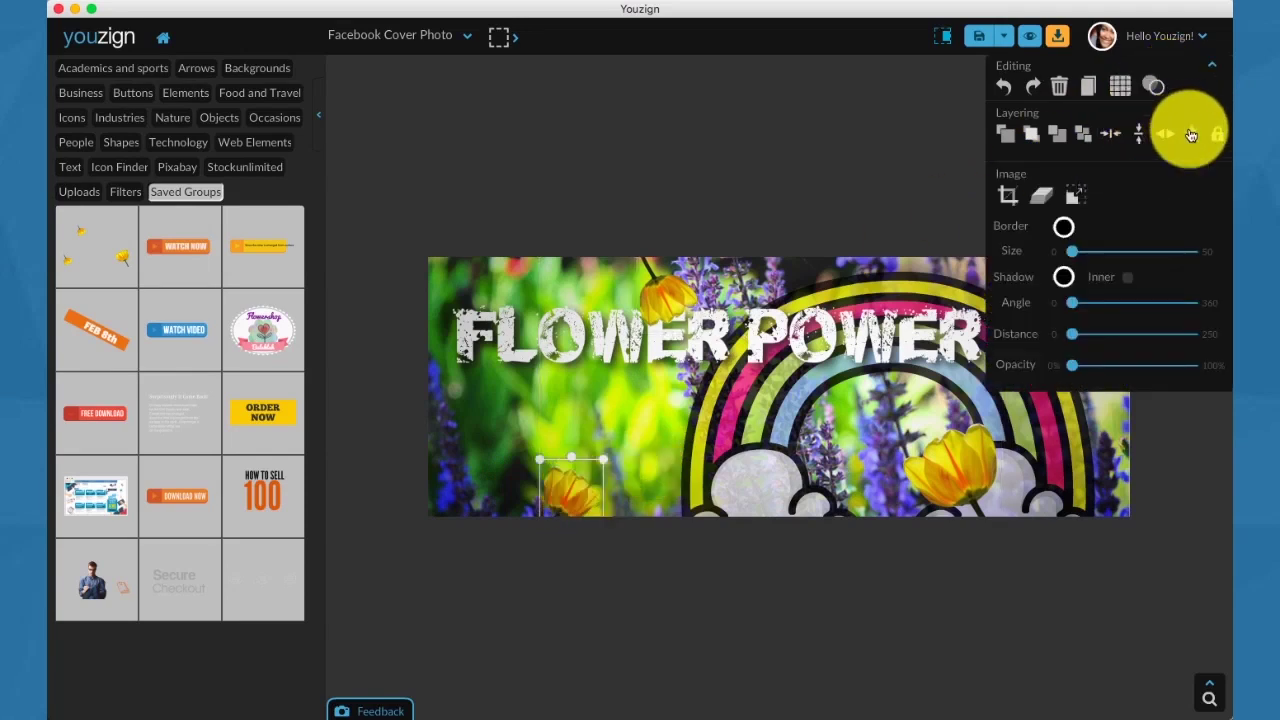
drag(580, 491, 563, 472)
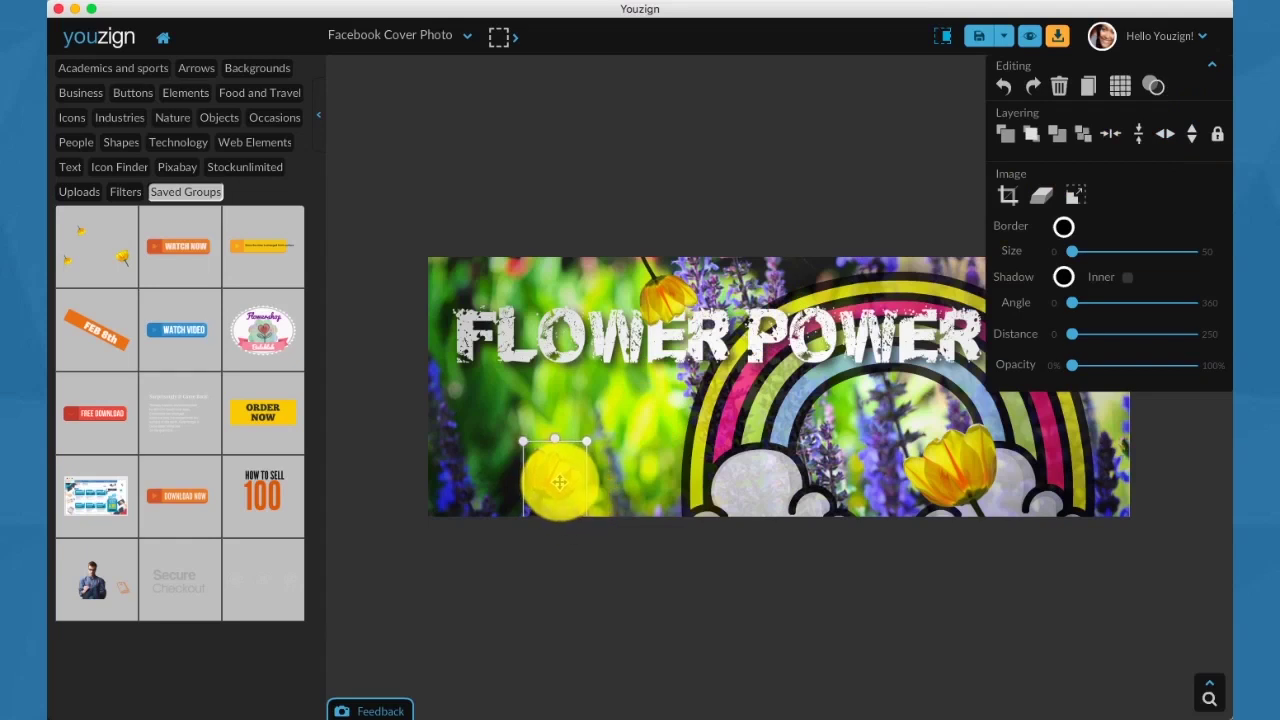
click(651, 190)
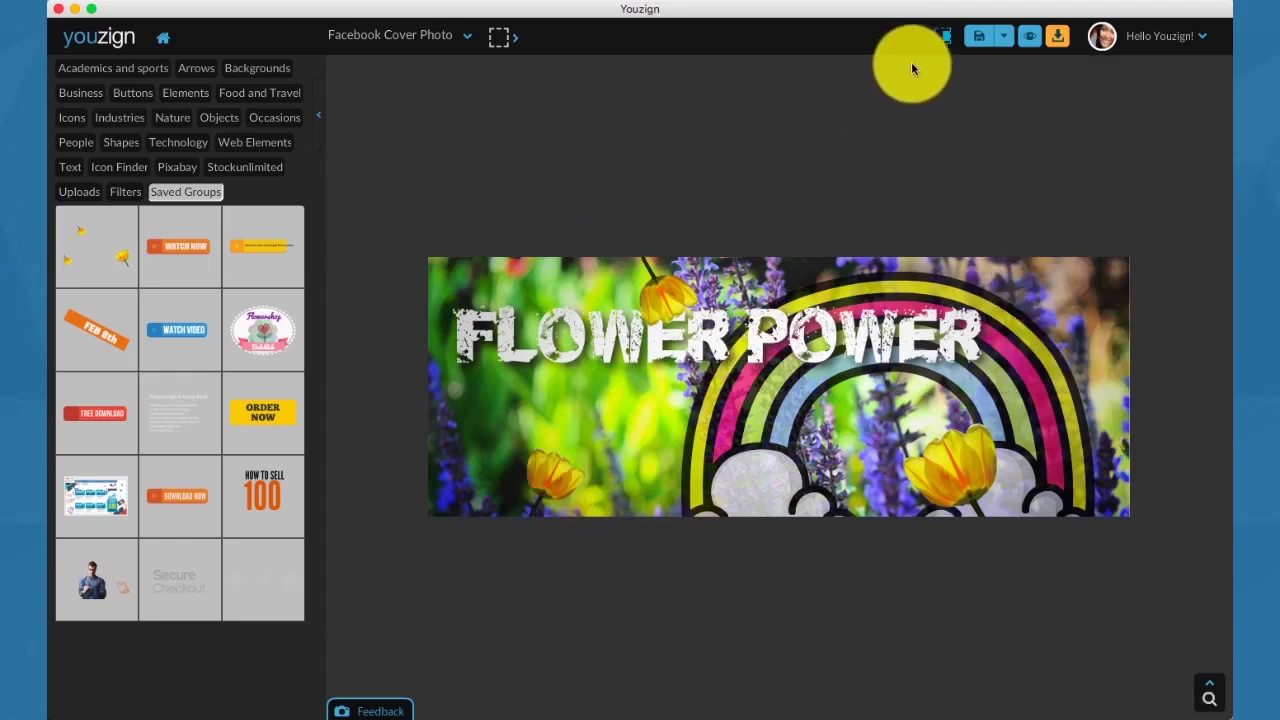
click(1029, 47)
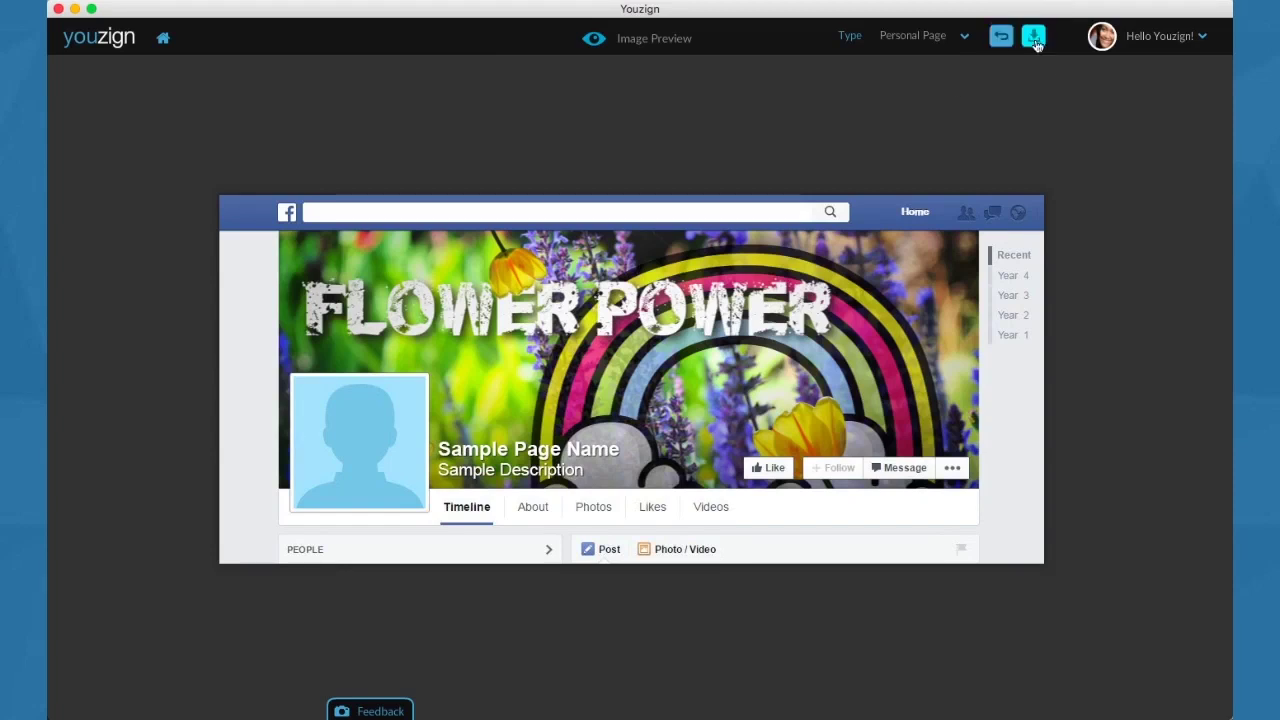
Preview the cover as a Business Page, then return to the editor.
click(965, 38)
click(927, 108)
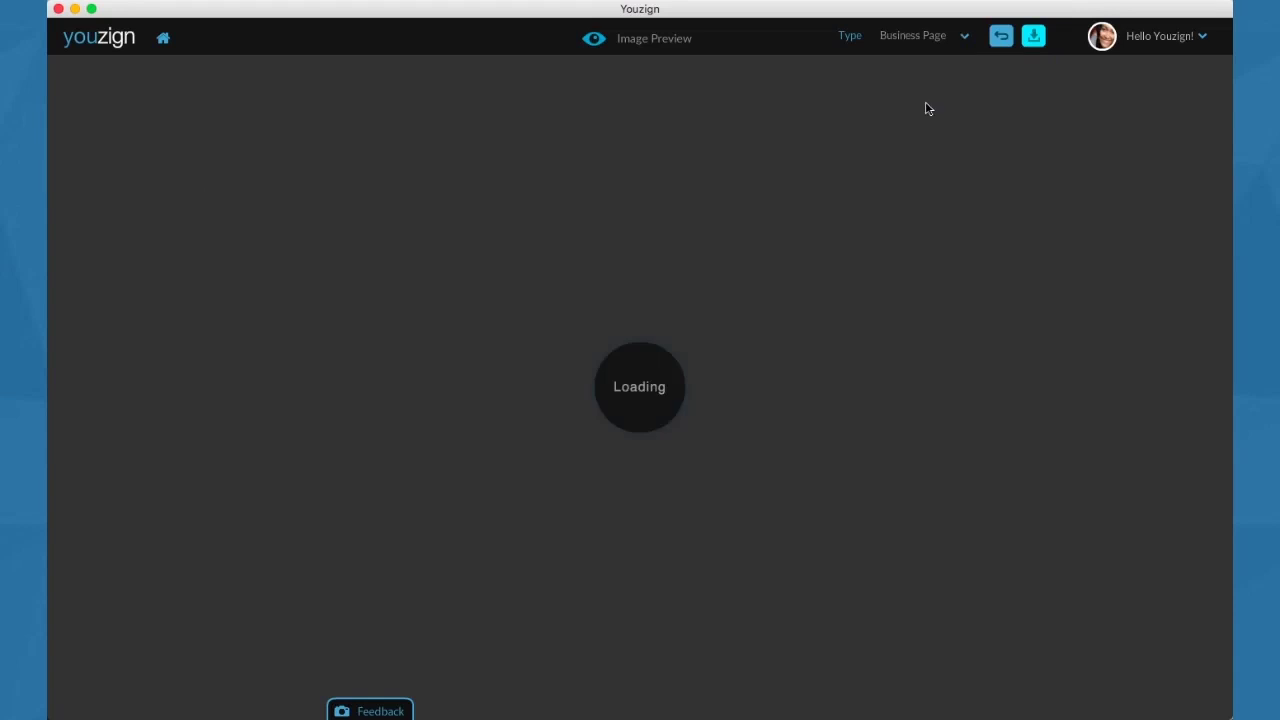
click(1002, 38)
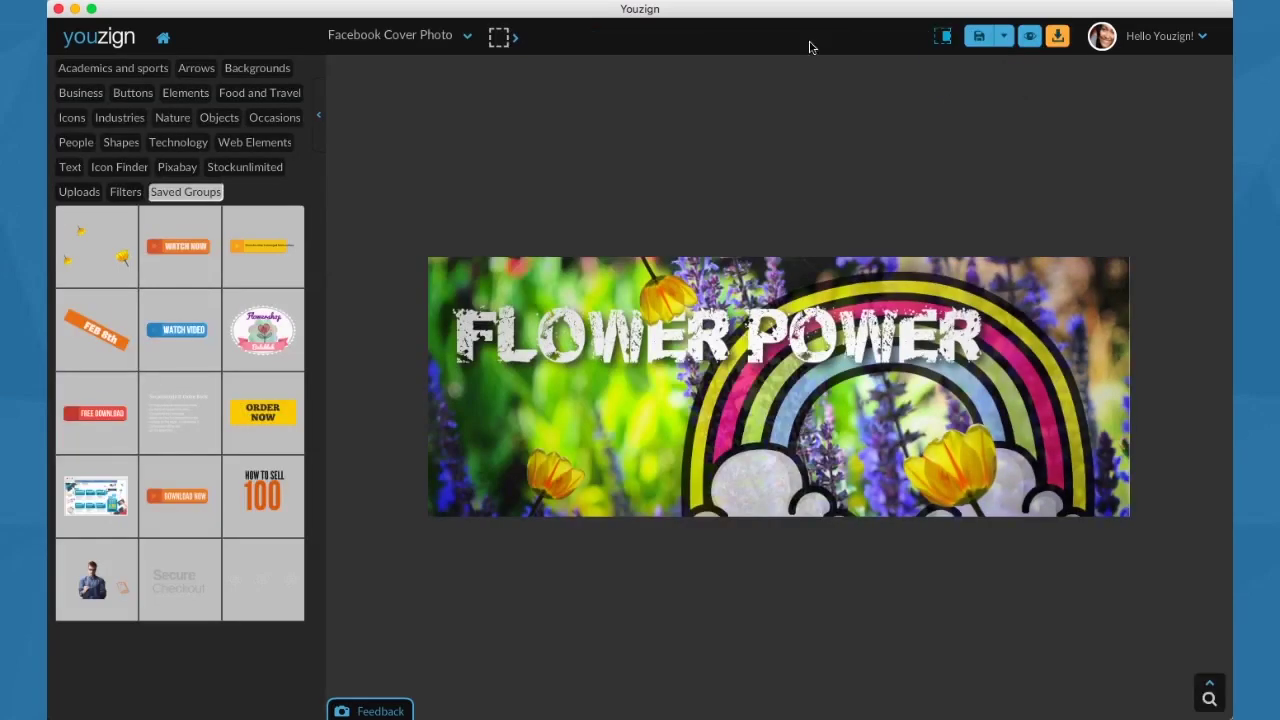
Browse the document size list and close it, keeping the Facebook Cover Photo size.
click(445, 40)
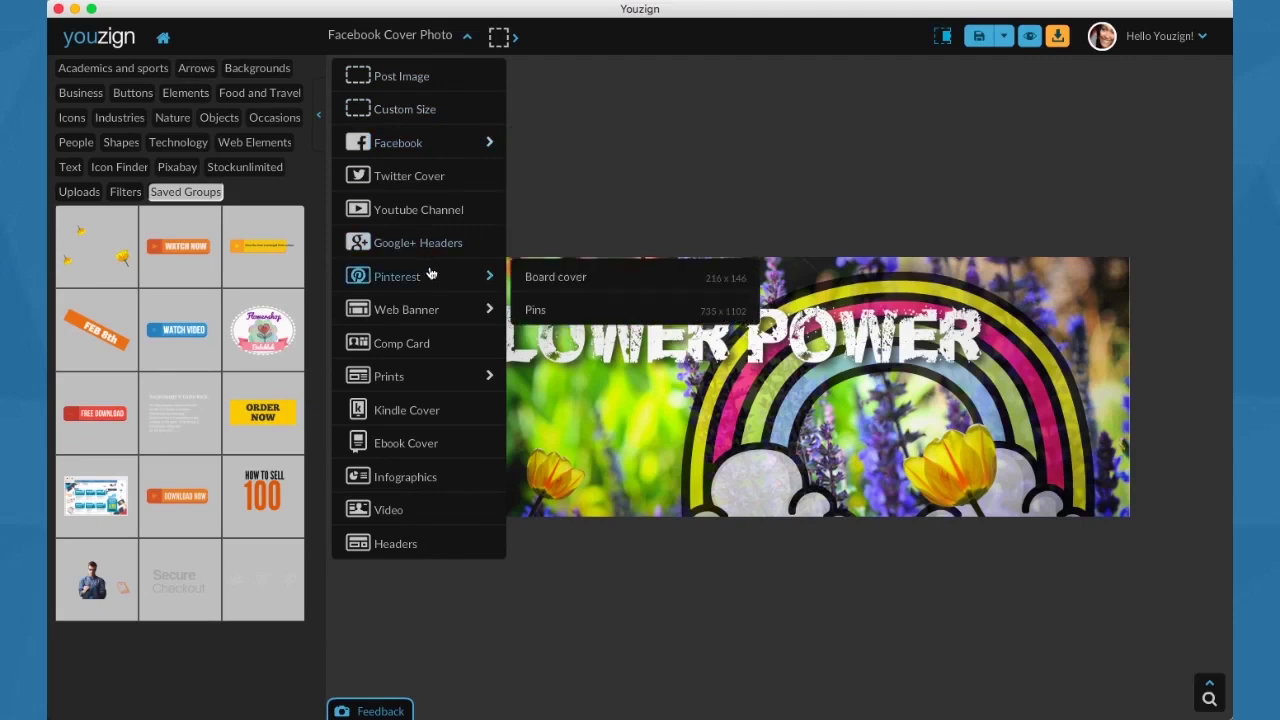
mouse_move(451, 306)
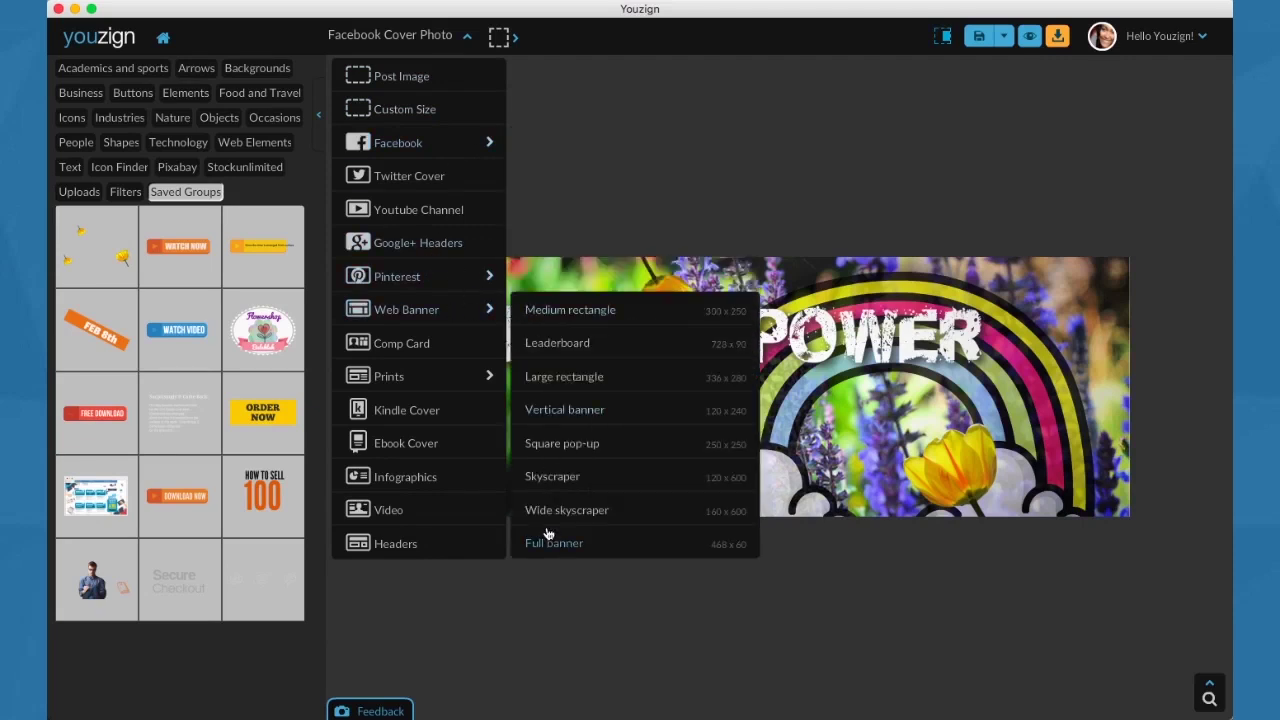
mouse_move(429, 377)
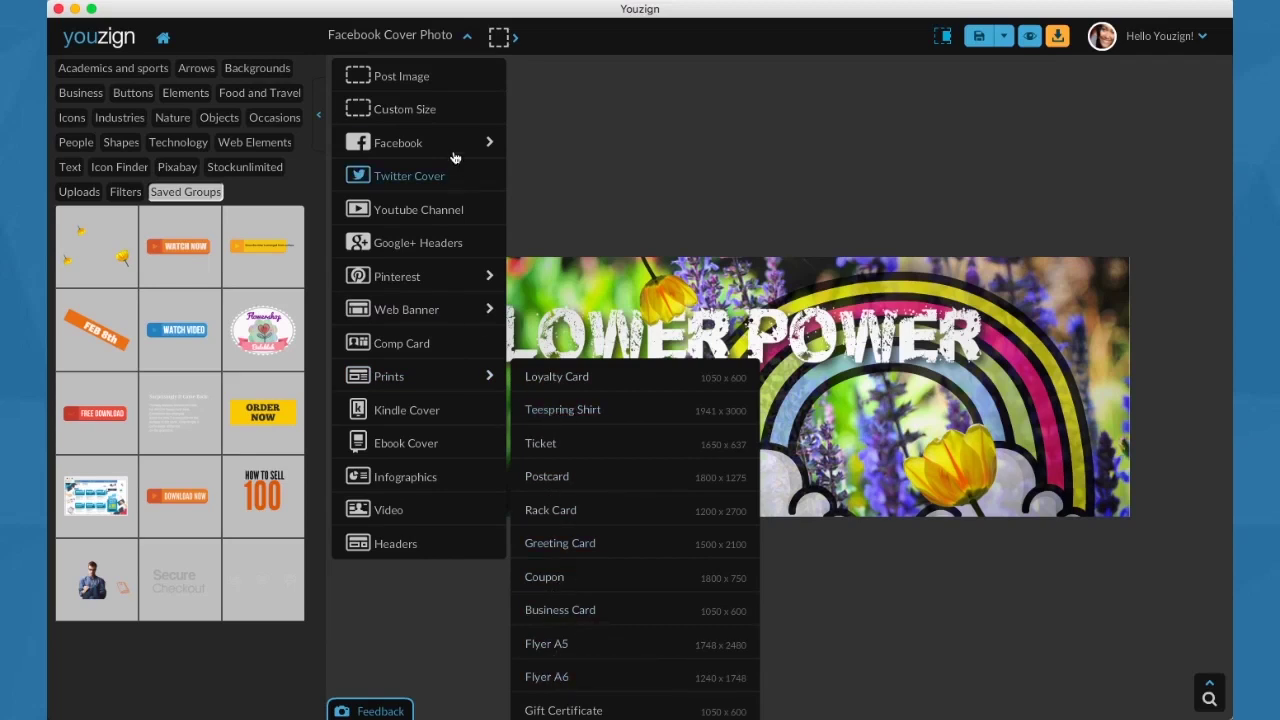
mouse_move(451, 150)
click(469, 44)
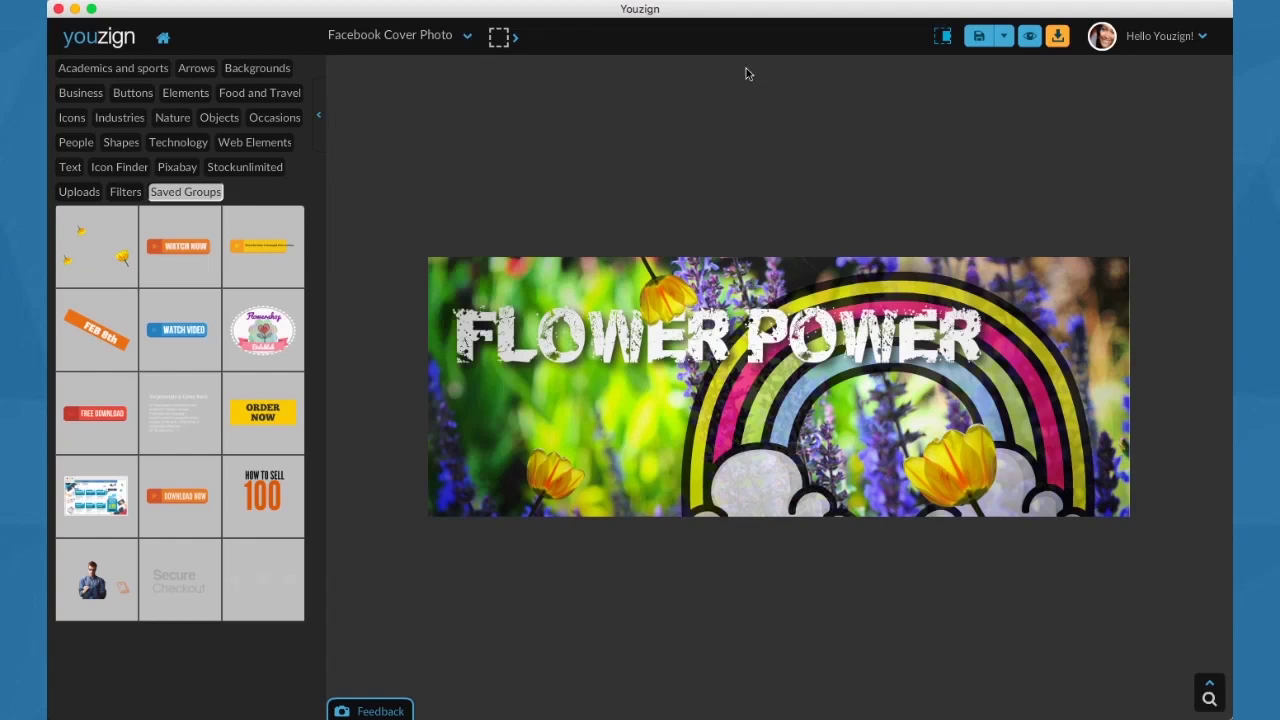
Save the FLOWER POWER cover design, confirm the save, and open the account menu.
click(1004, 38)
click(977, 57)
click(936, 393)
click(1166, 40)
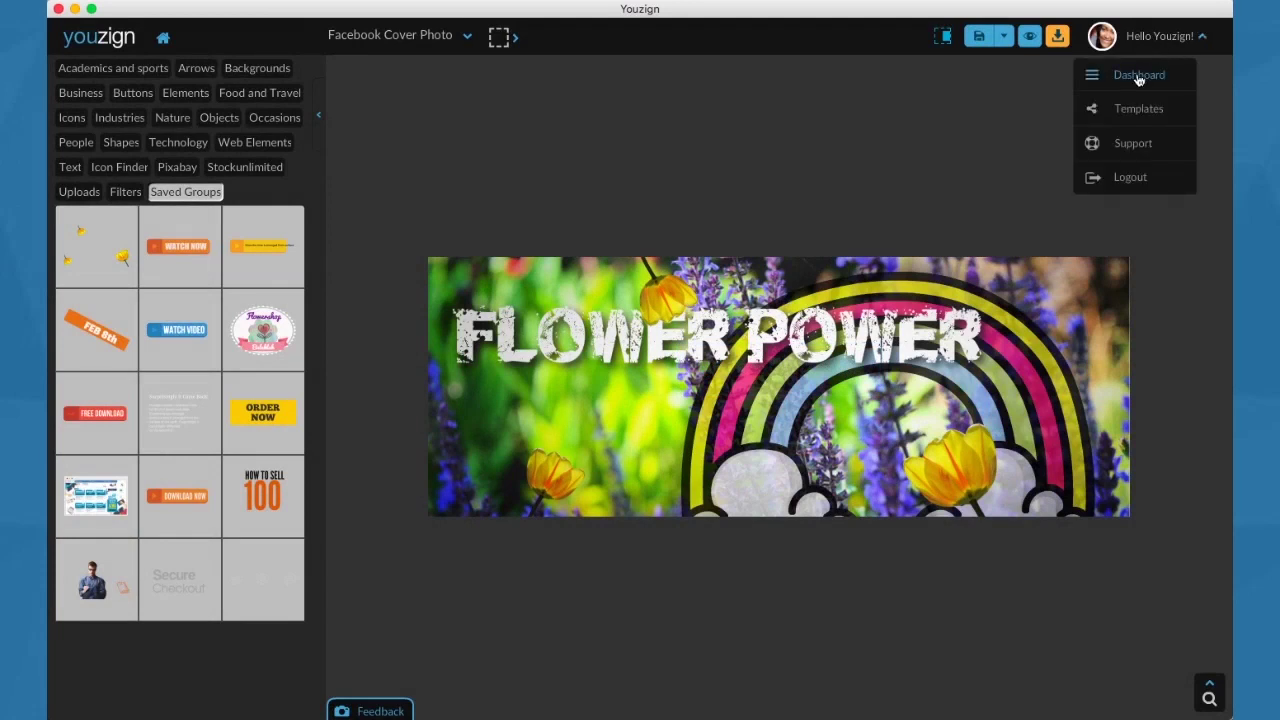
On the My Designs dashboard, drag Flower Power into the New designs folder.
click(1138, 76)
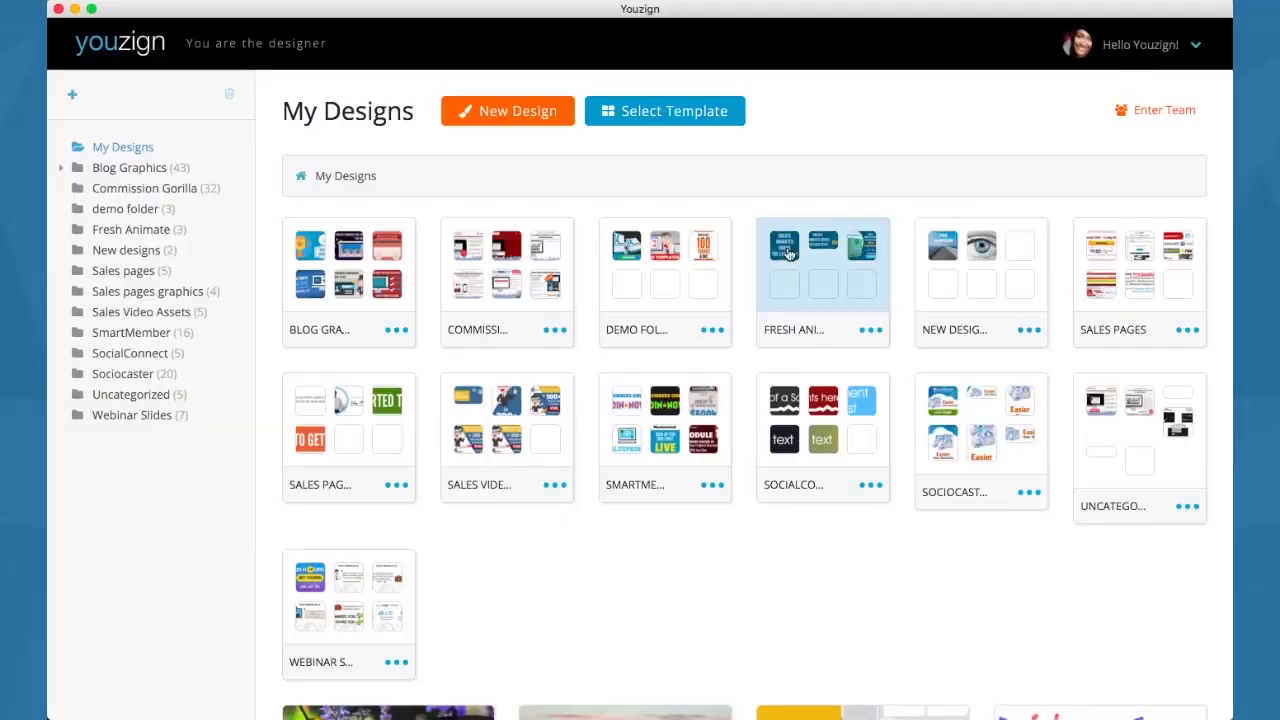
scroll(789, 254, down, 2)
scroll(789, 254, down, 2)
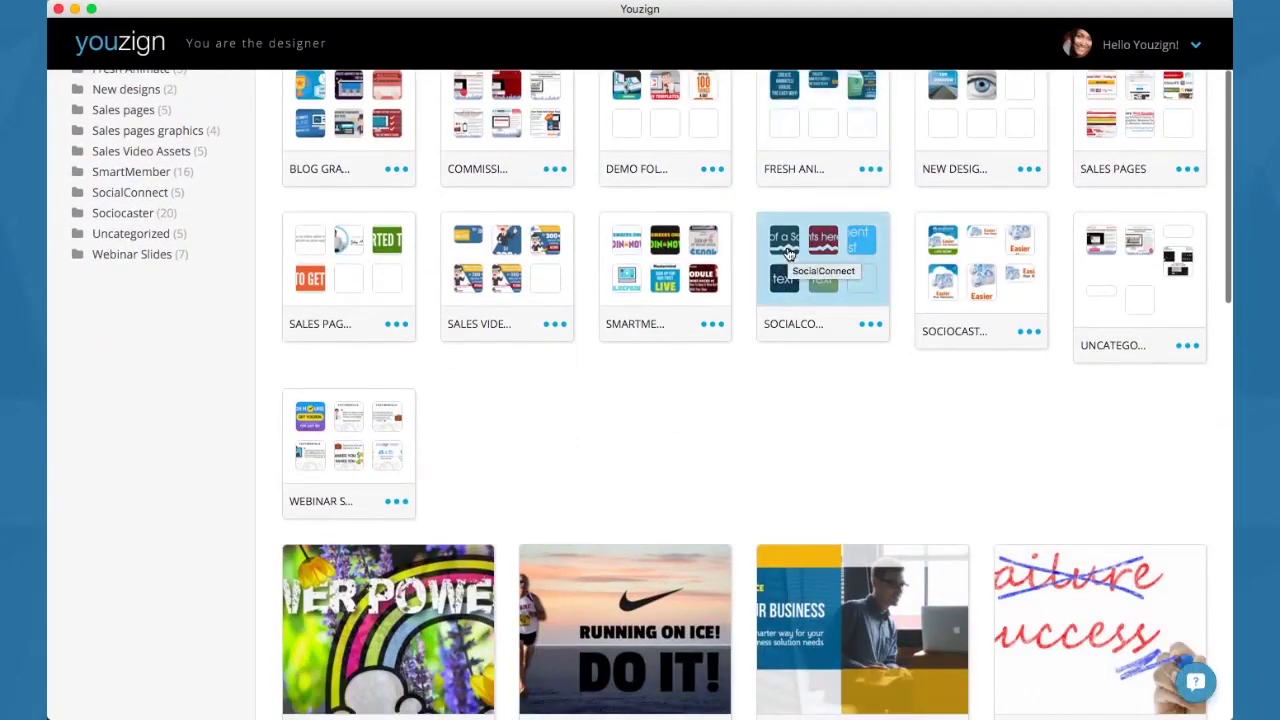
scroll(820, 260, down, 1)
drag(414, 566, 955, 106)
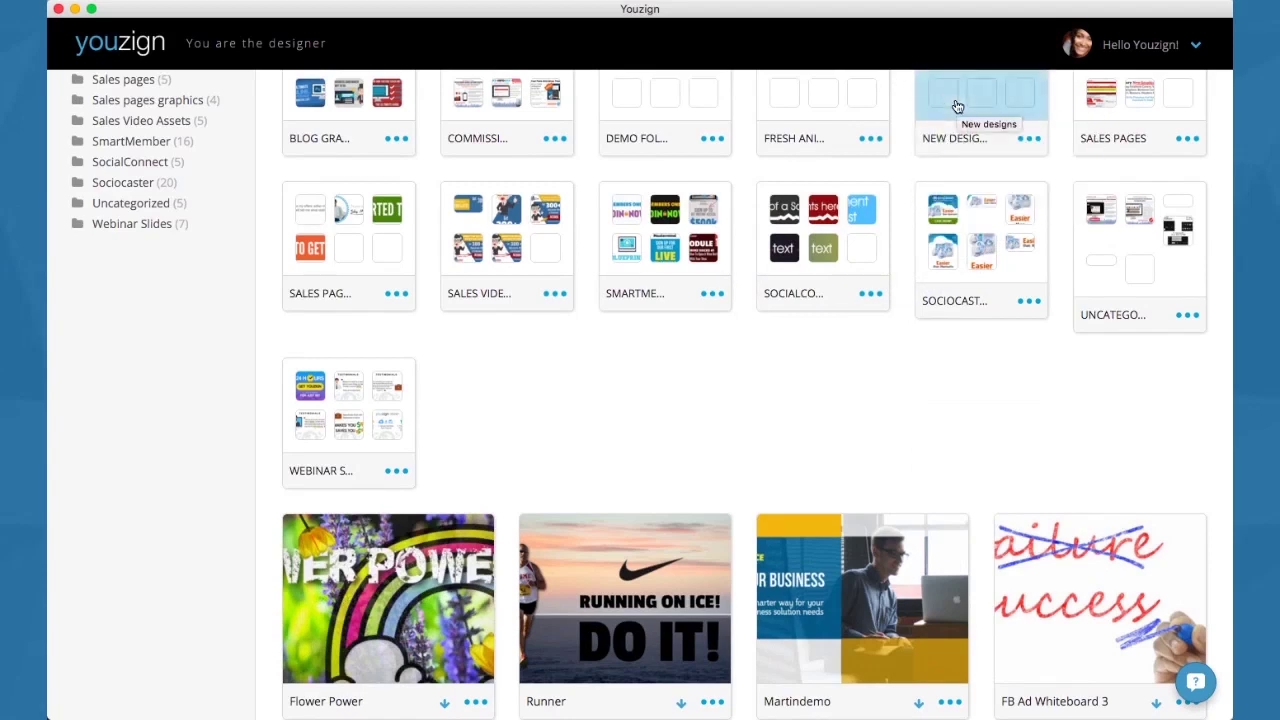
Open the New designs folder to see Flower Power beside the other designs.
scroll(717, 383, up, 4)
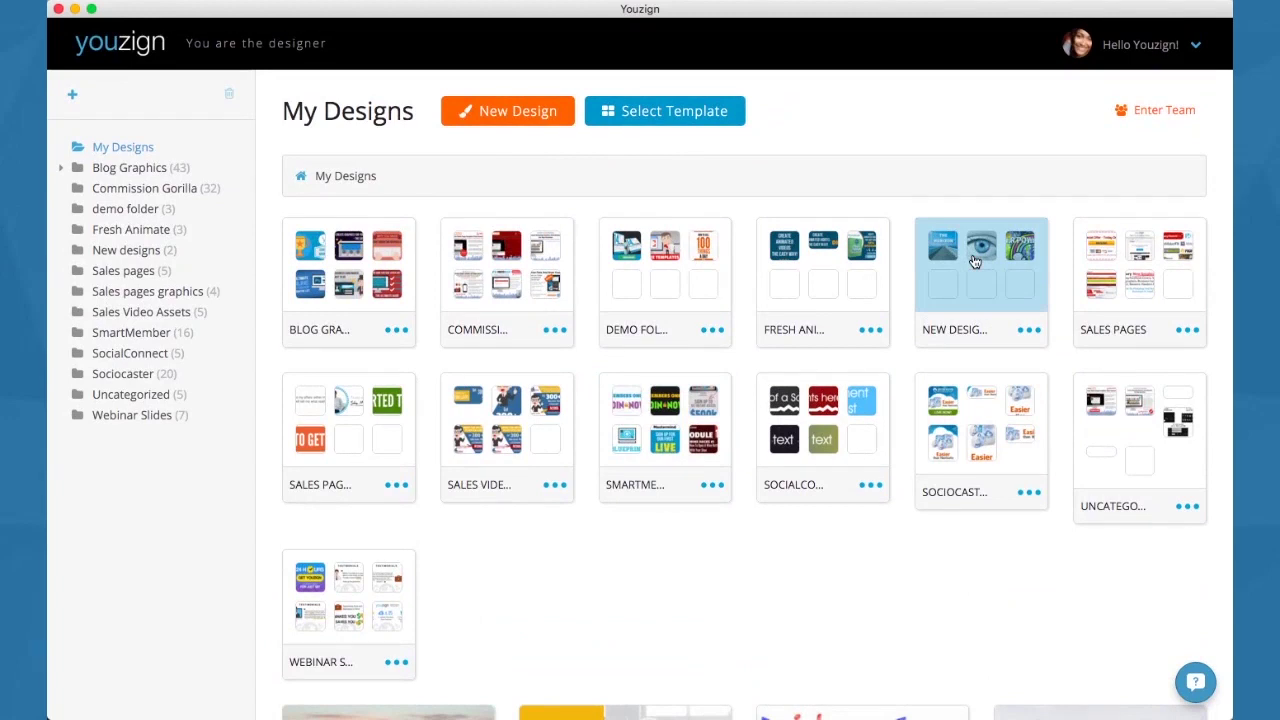
click(975, 262)
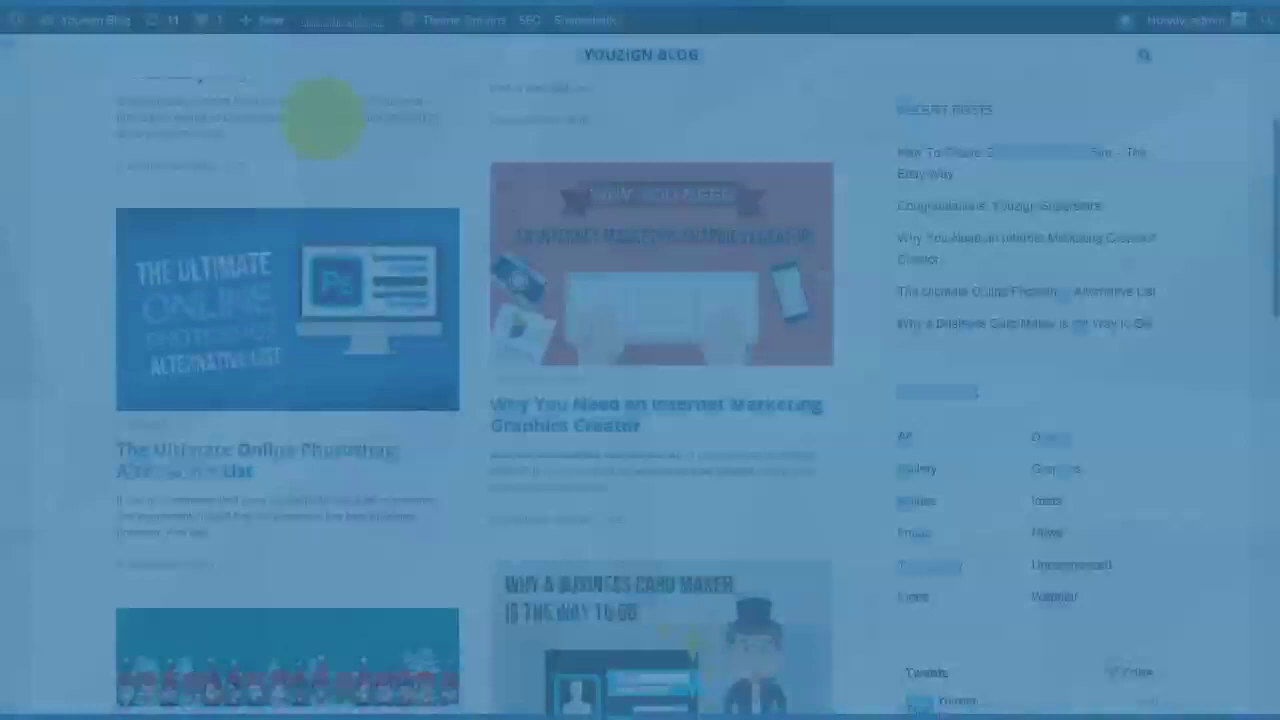
scroll(307, 278, down, 3)
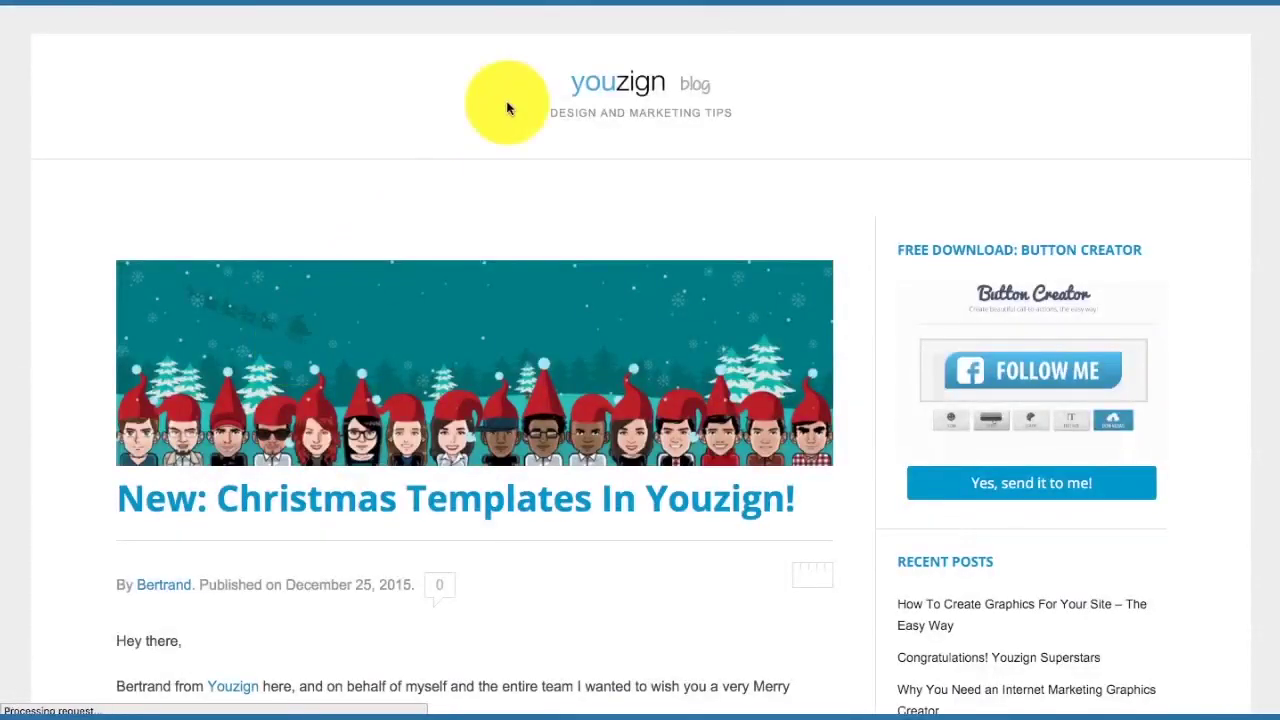
Insert the Flower Power design from Youzign on a new line above 'Hey there,'.
click(342, 22)
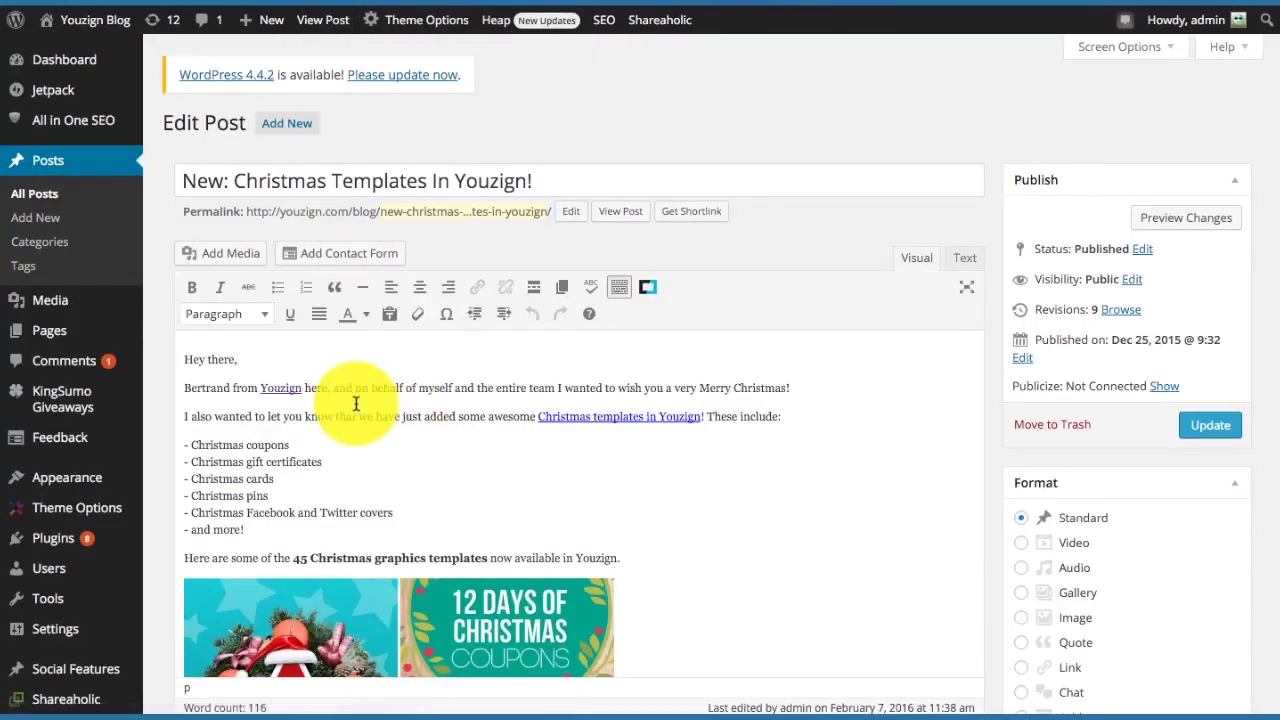
click(184, 359)
key(Return)
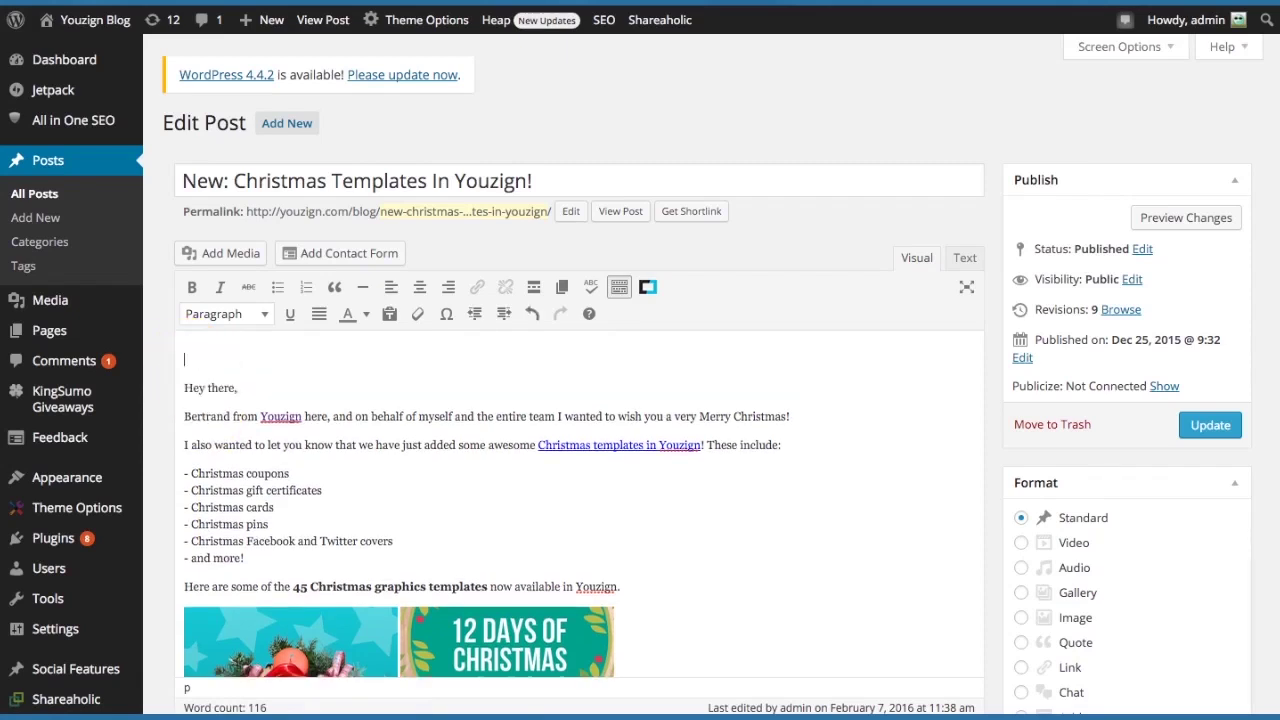
click(210, 253)
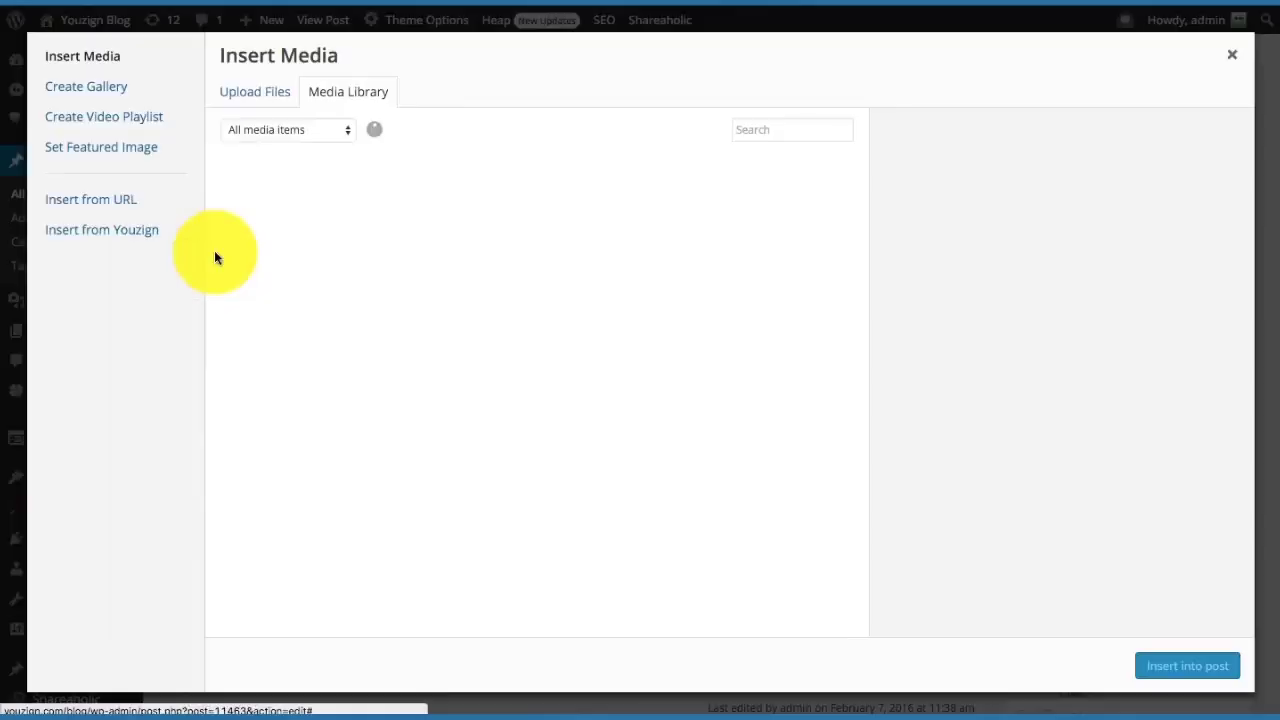
click(112, 231)
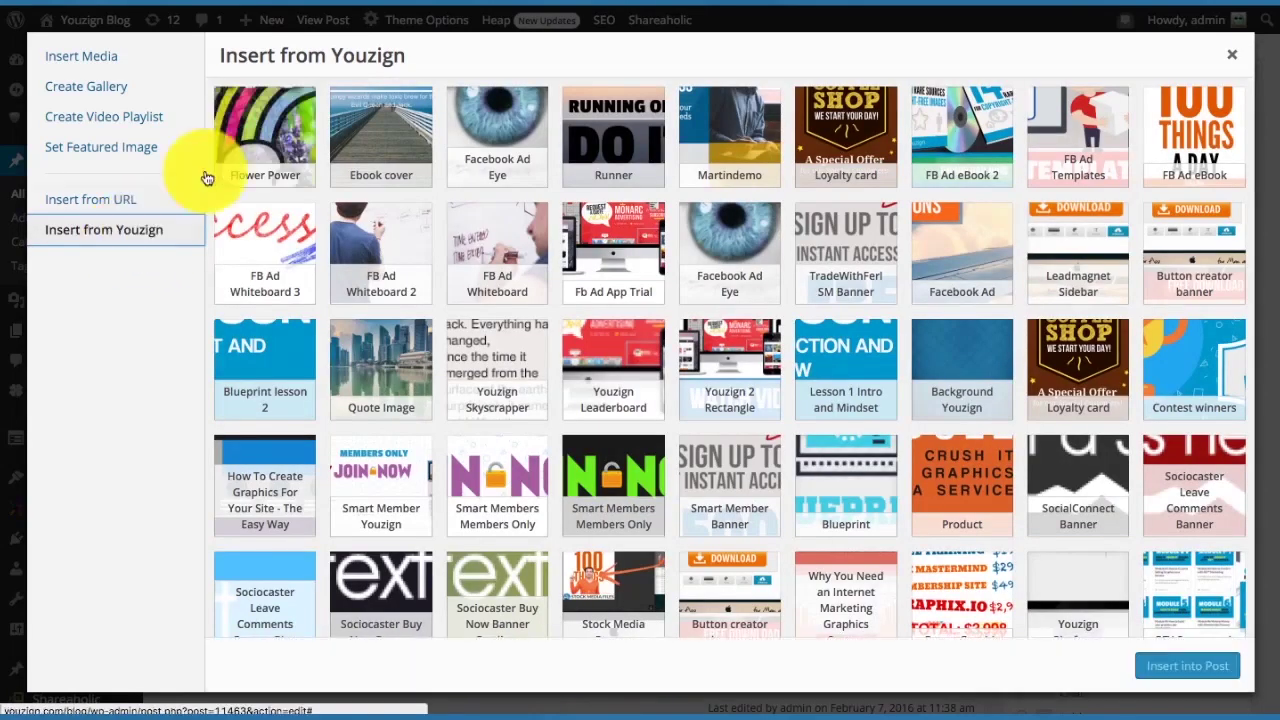
click(280, 110)
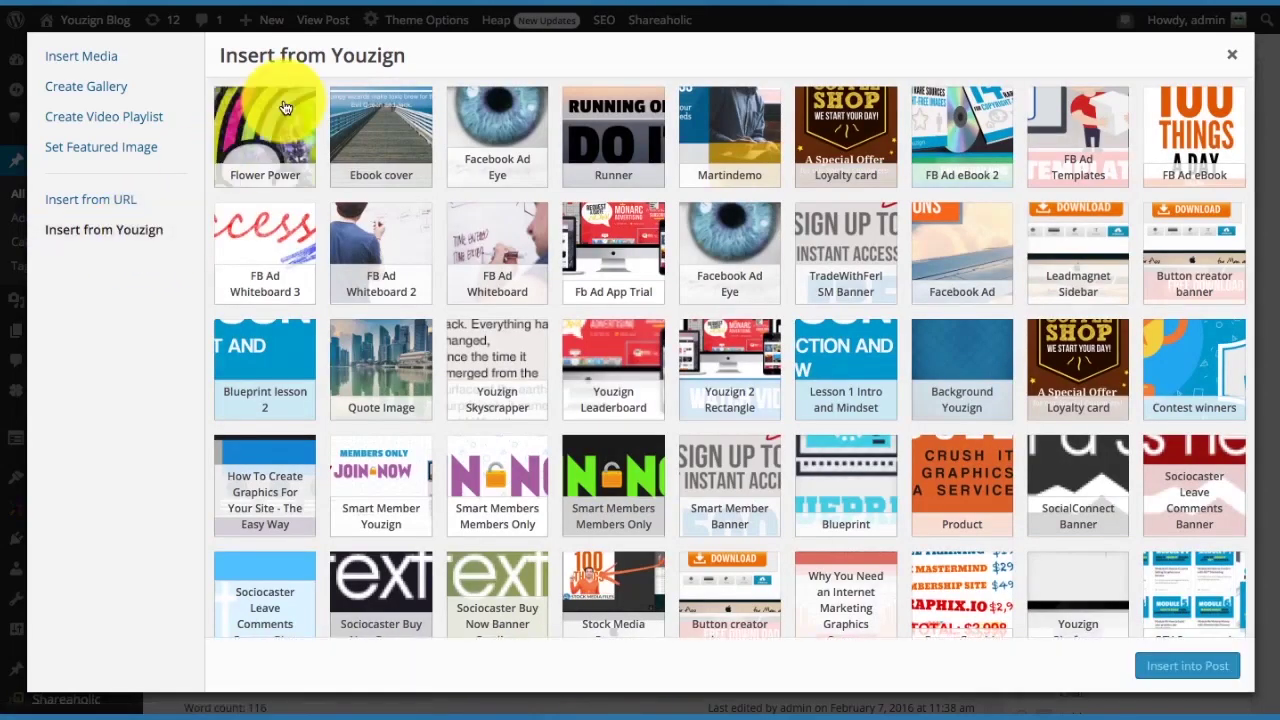
click(1178, 660)
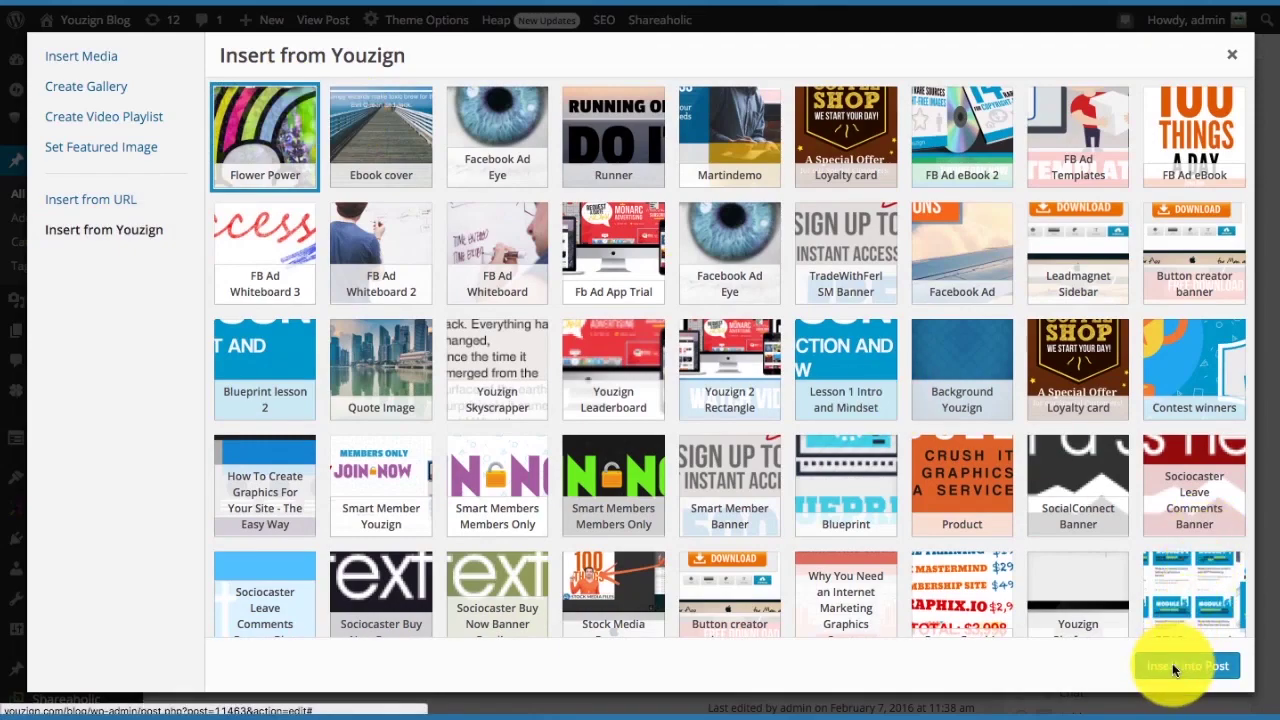
scroll(565, 470, down, 1)
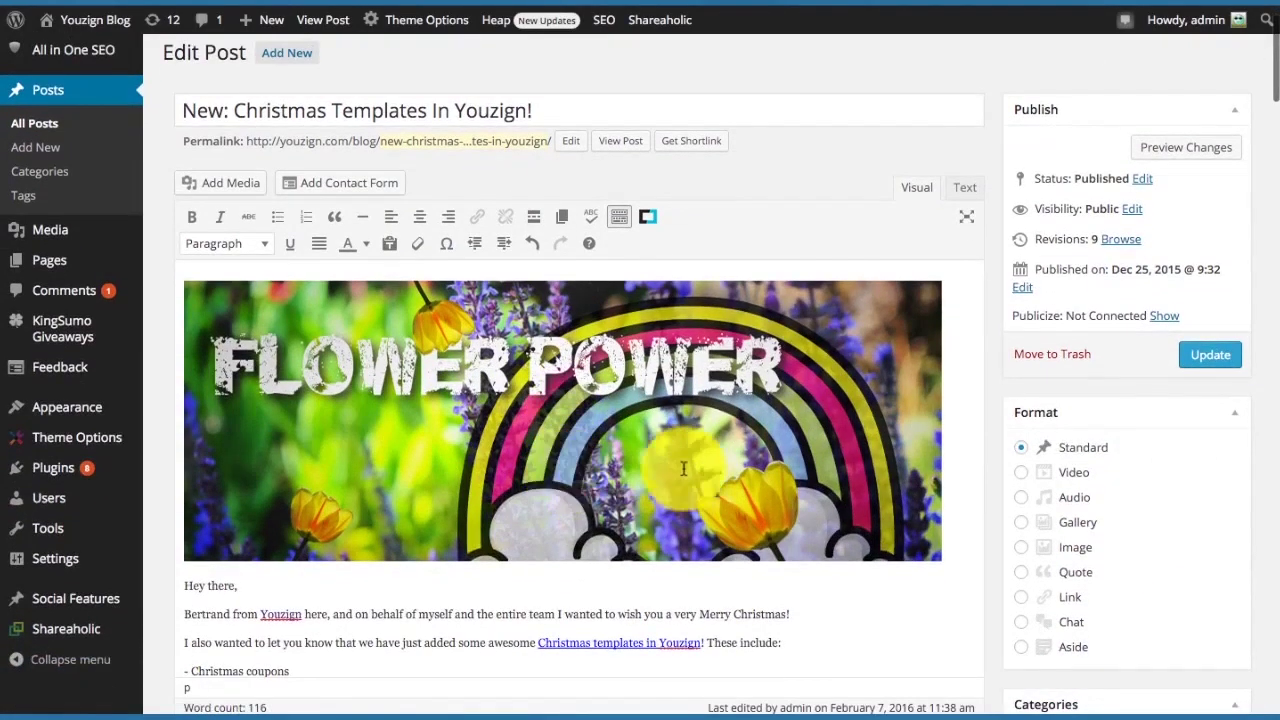
Insert the Facebook Ad Eye design from Youzign below Flower Power and update the post.
click(184, 585)
key(Return)
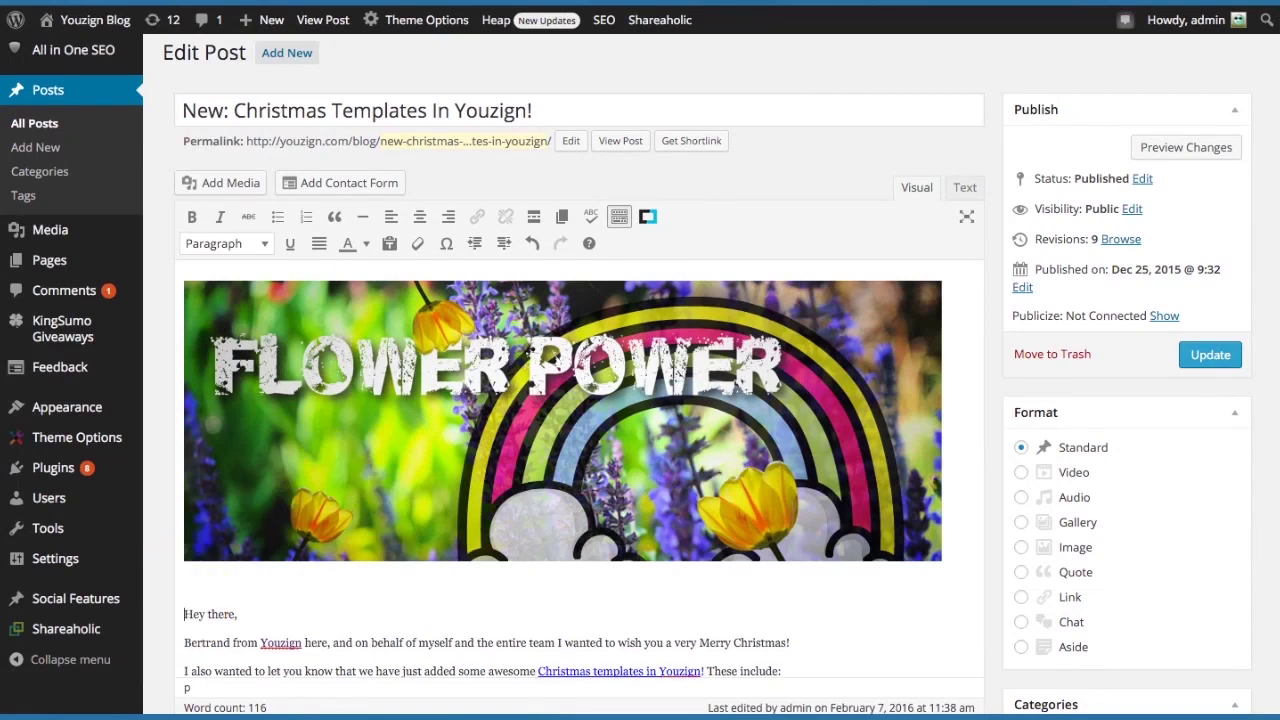
click(220, 183)
click(502, 126)
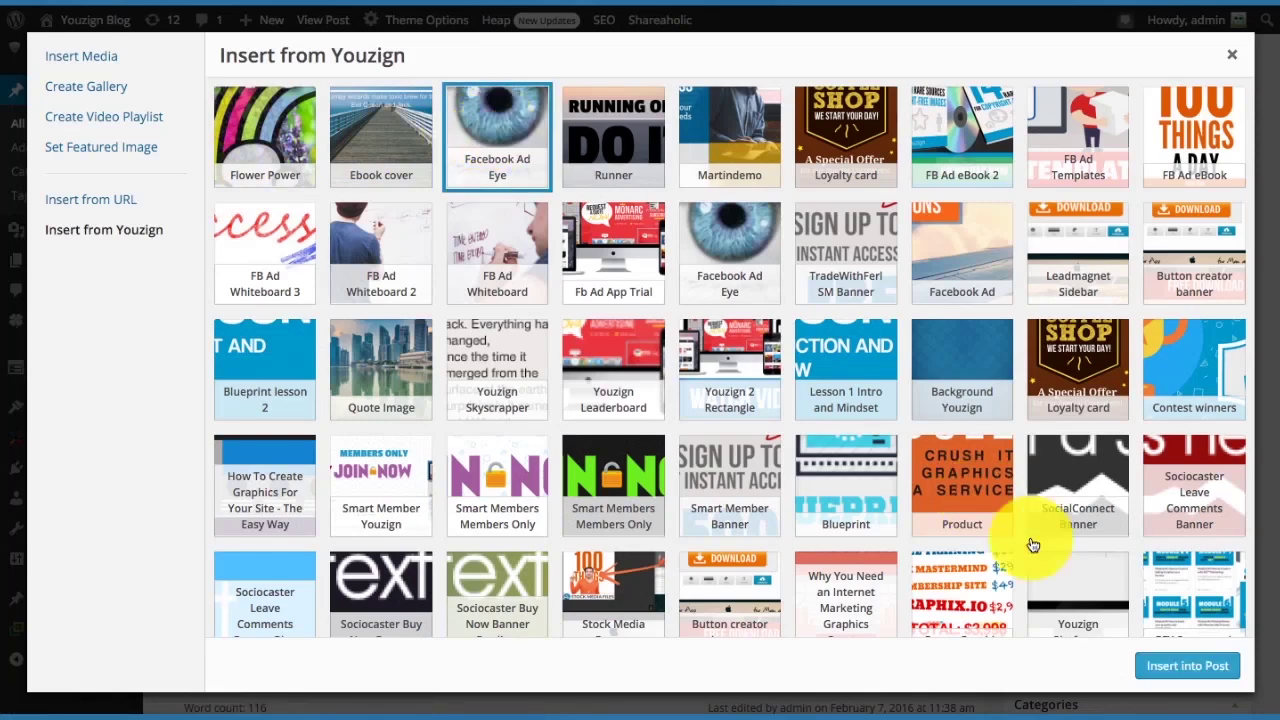
click(1165, 668)
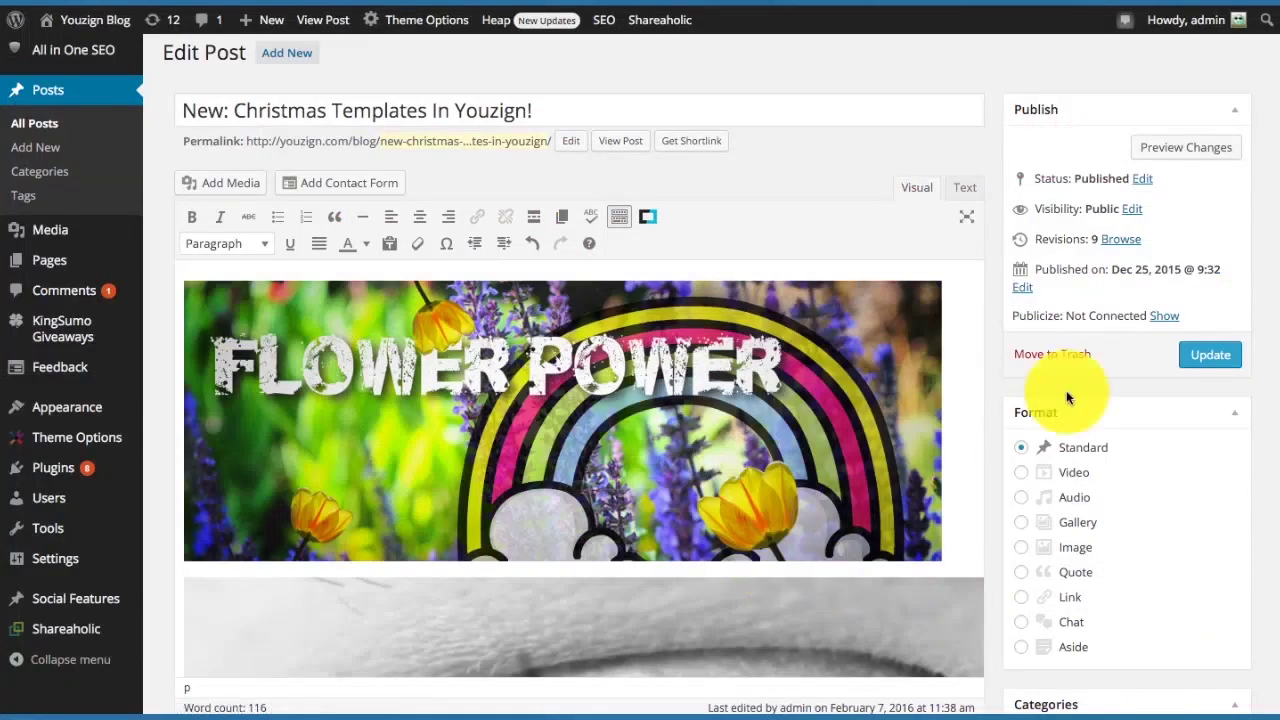
click(1191, 357)
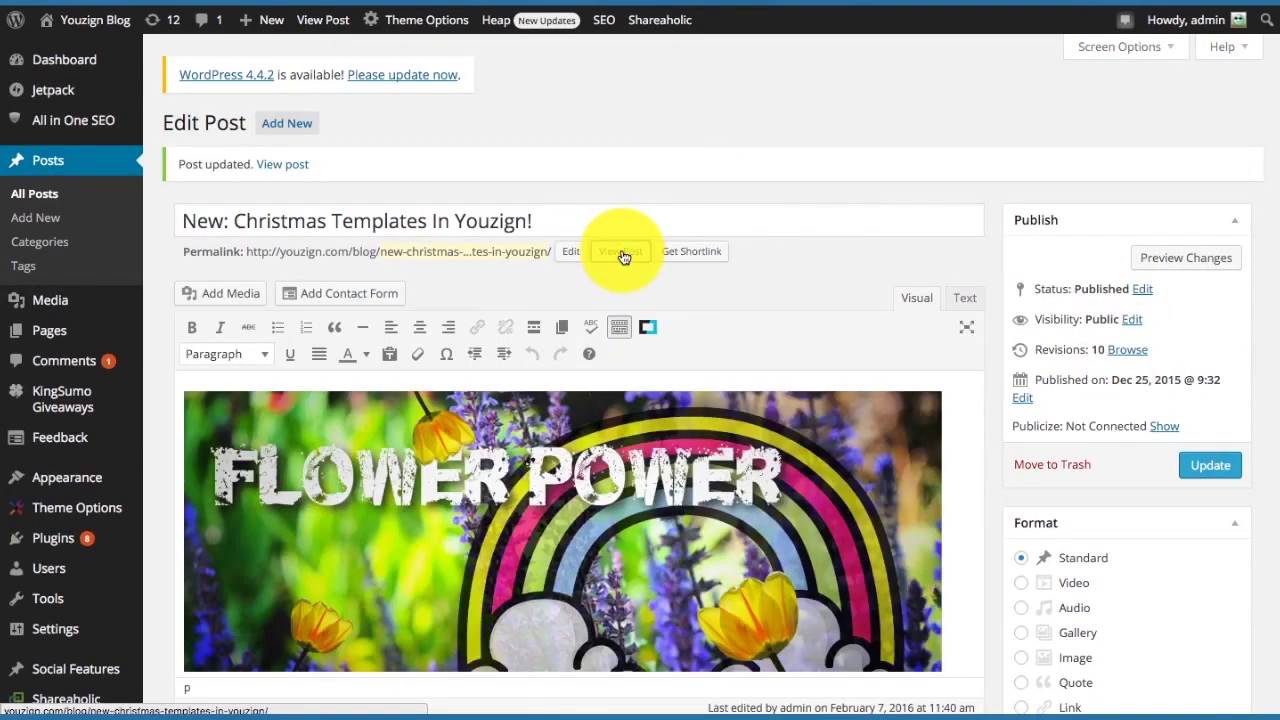
View the published post and scroll to the Flower Power and eye images.
click(623, 257)
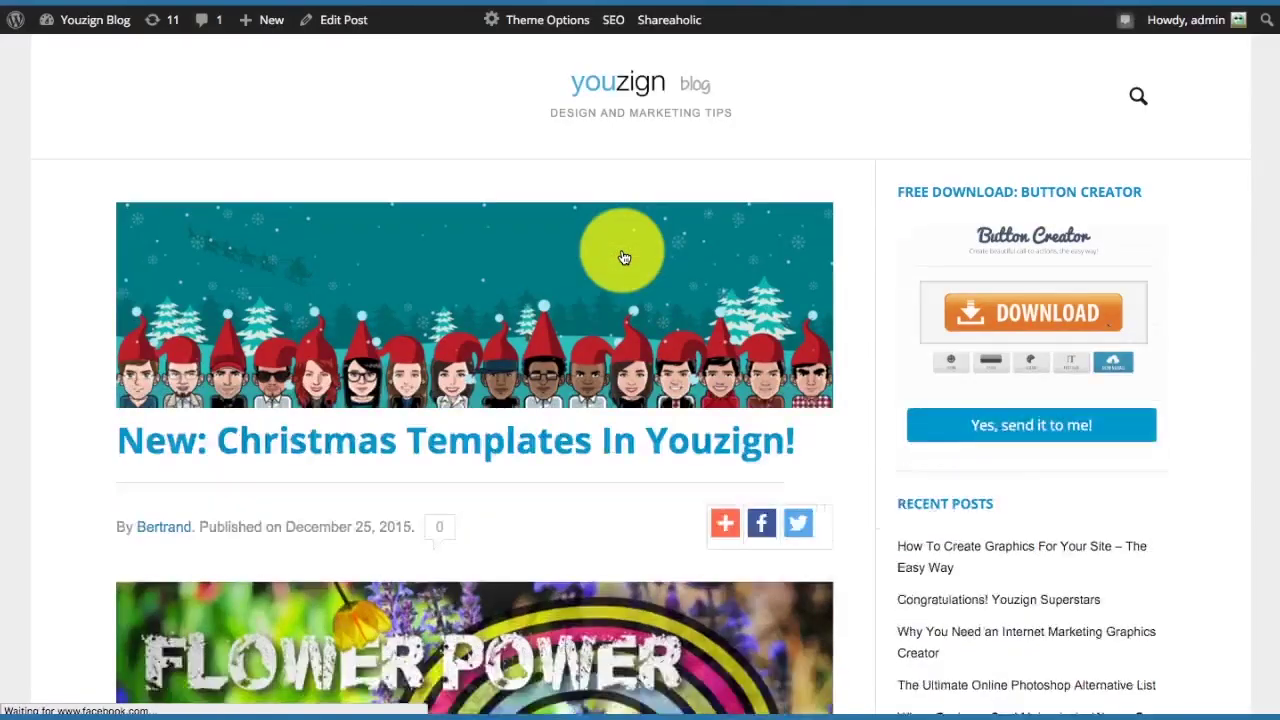
scroll(623, 257, down, 3)
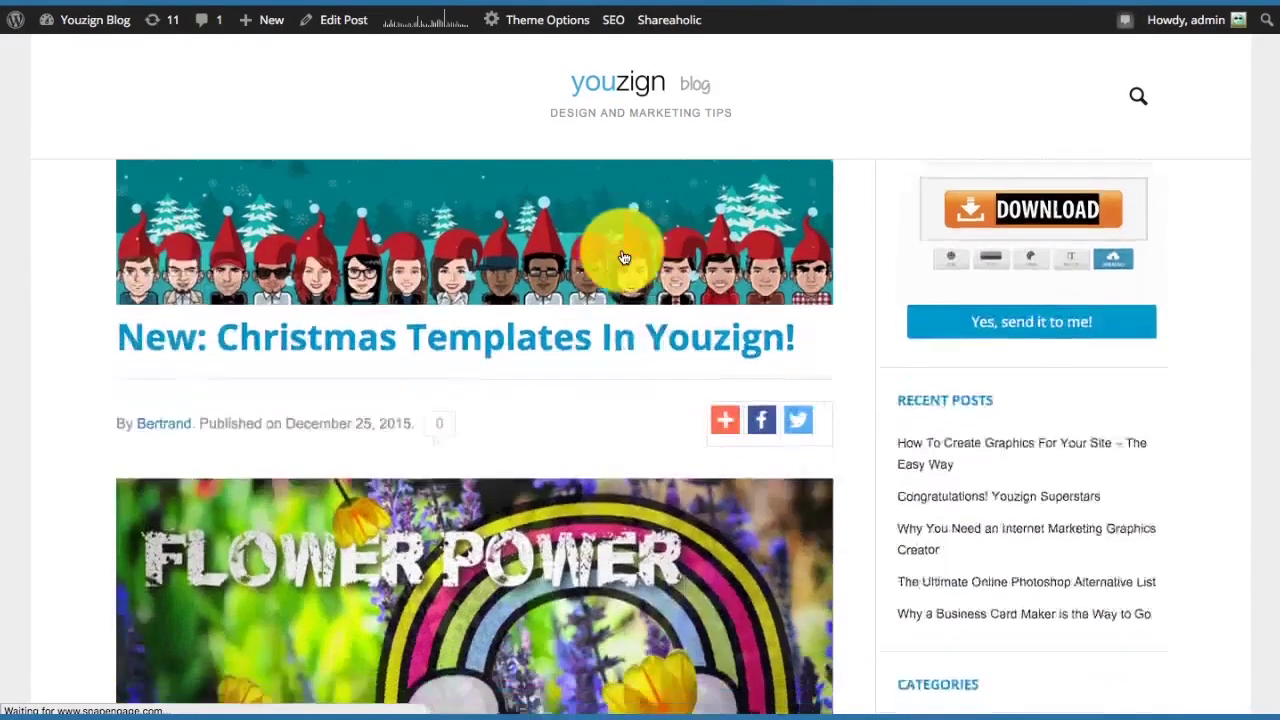
scroll(623, 257, down, 4)
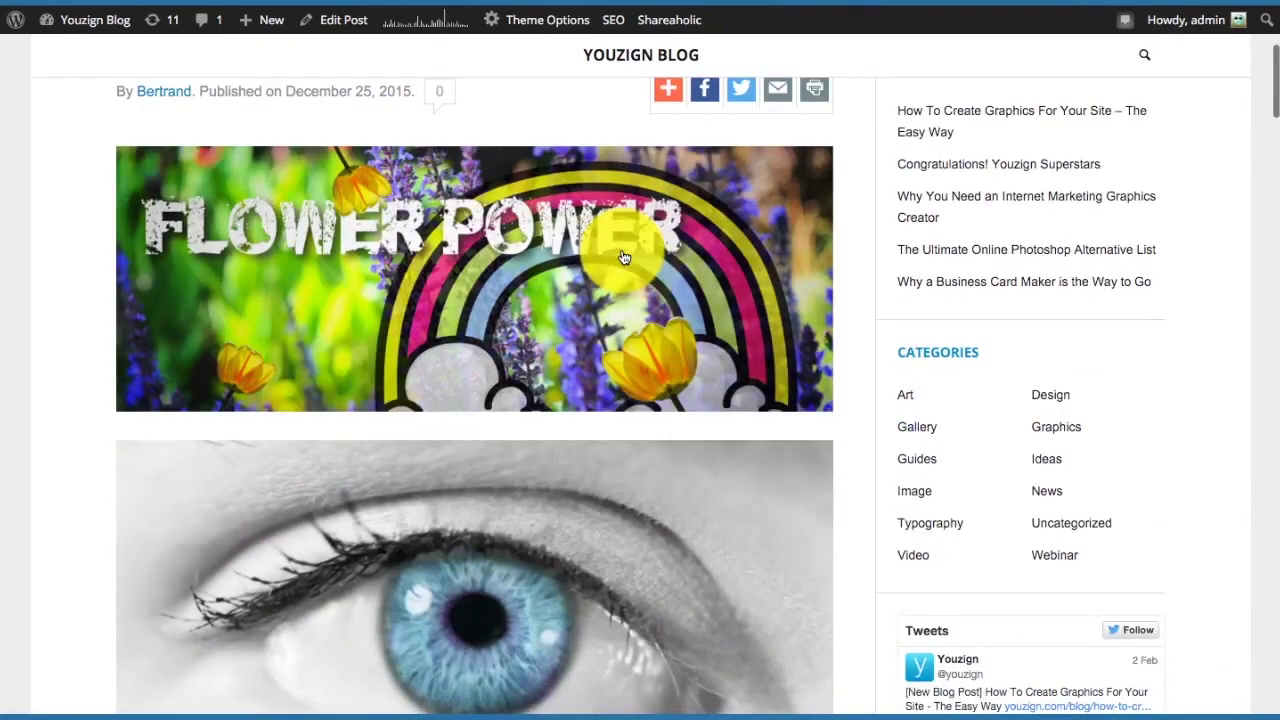
scroll(623, 257, down, 3)
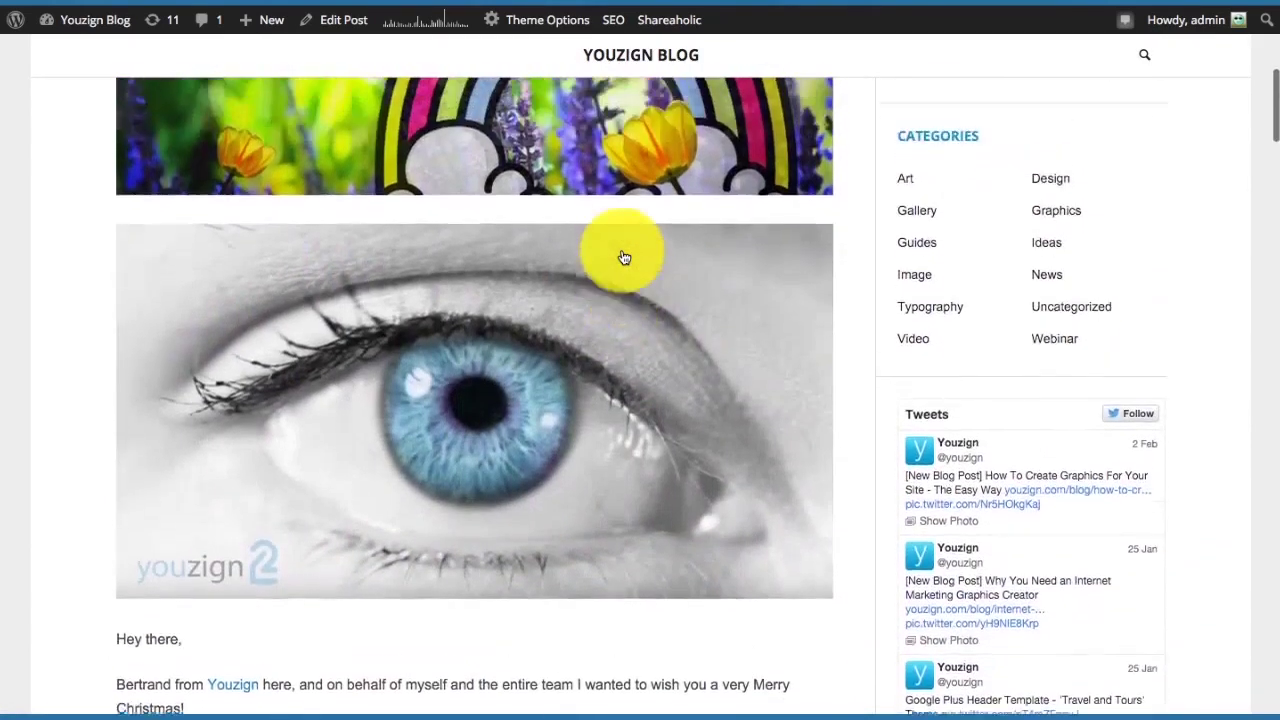
scroll(623, 257, up, 3)
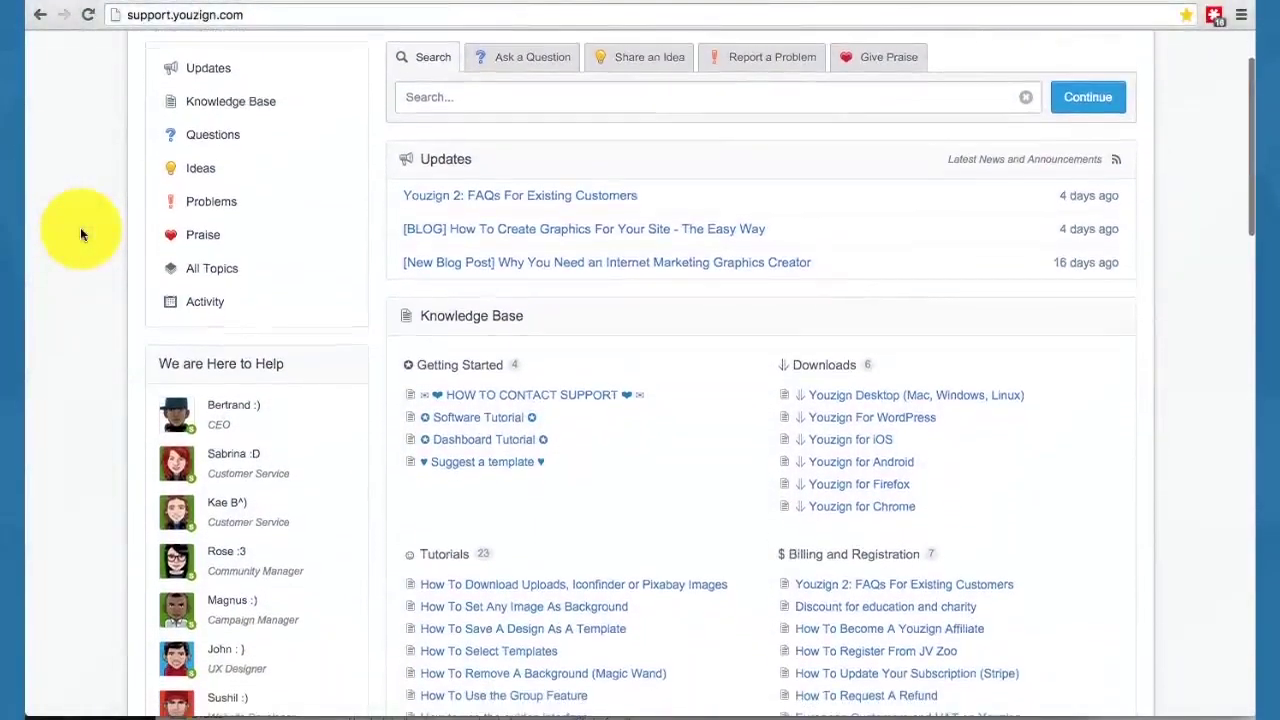
Scroll through the support site's Knowledge Base, FAQs, Top Ideas and Praise sections.
scroll(81, 233, down, 5)
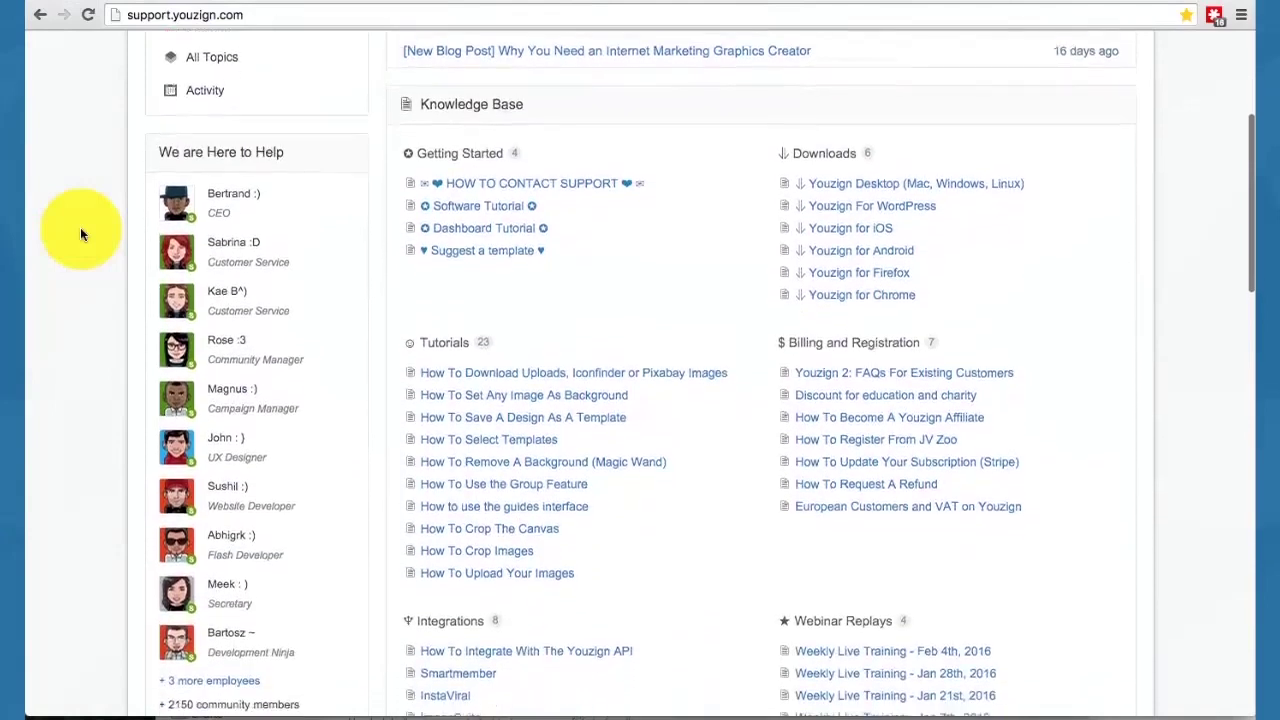
scroll(82, 234, down, 1)
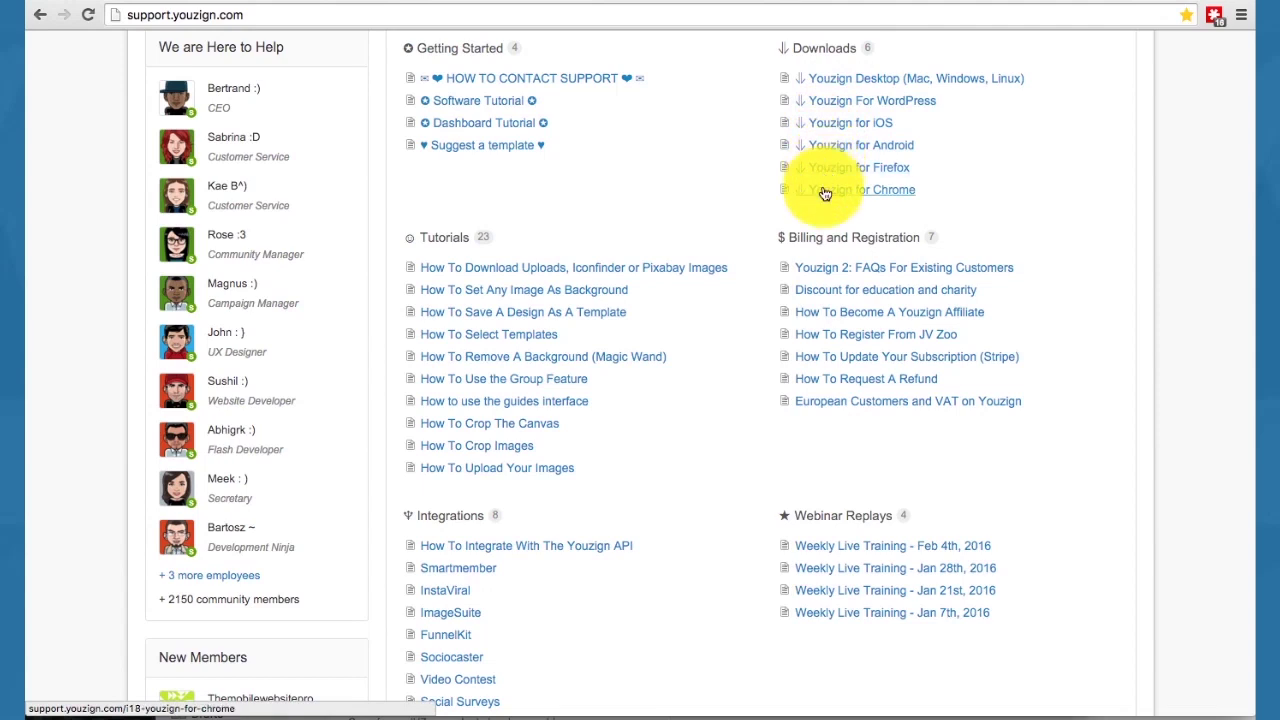
scroll(1051, 223, down, 5)
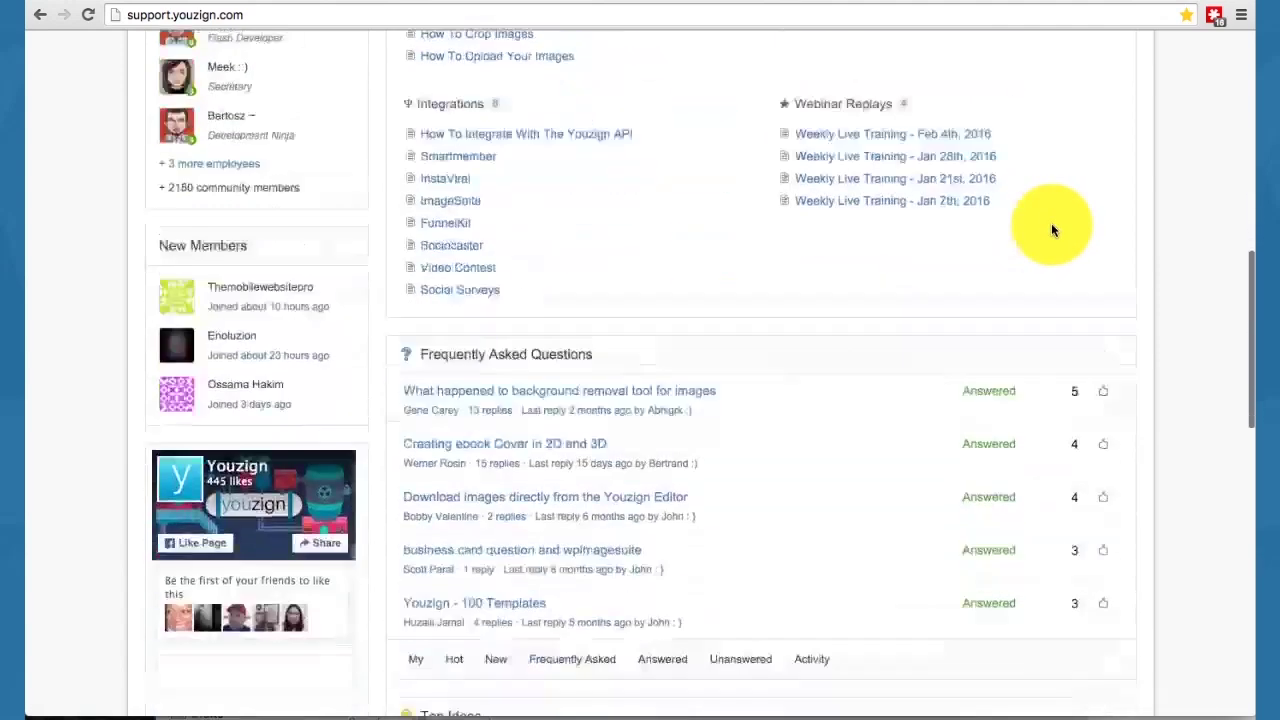
scroll(1051, 223, down, 1)
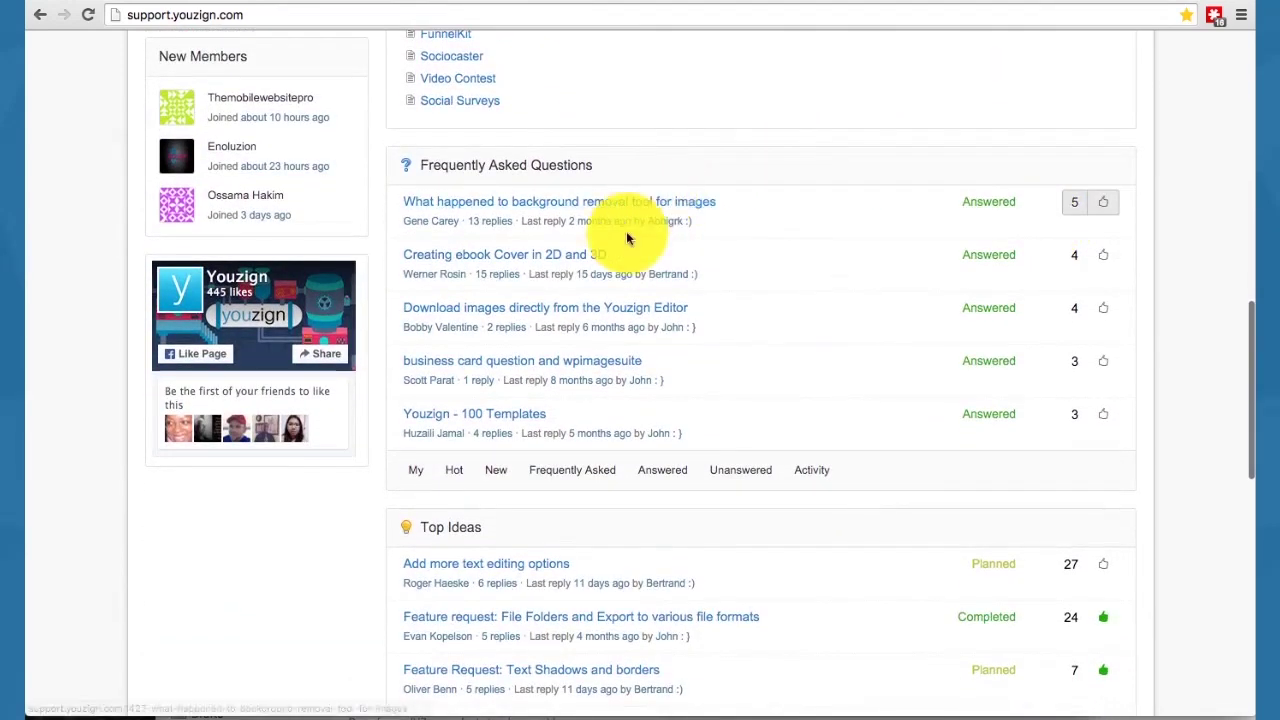
scroll(605, 328, down, 2)
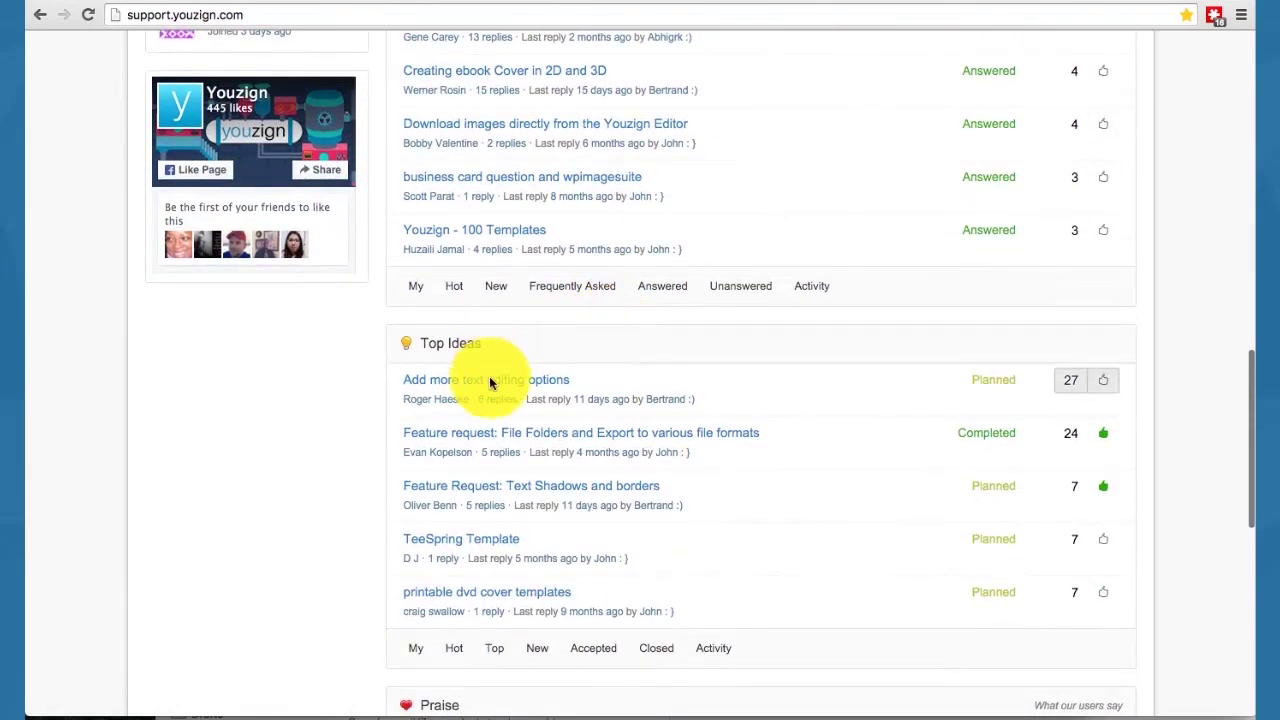
scroll(486, 560, down, 3)
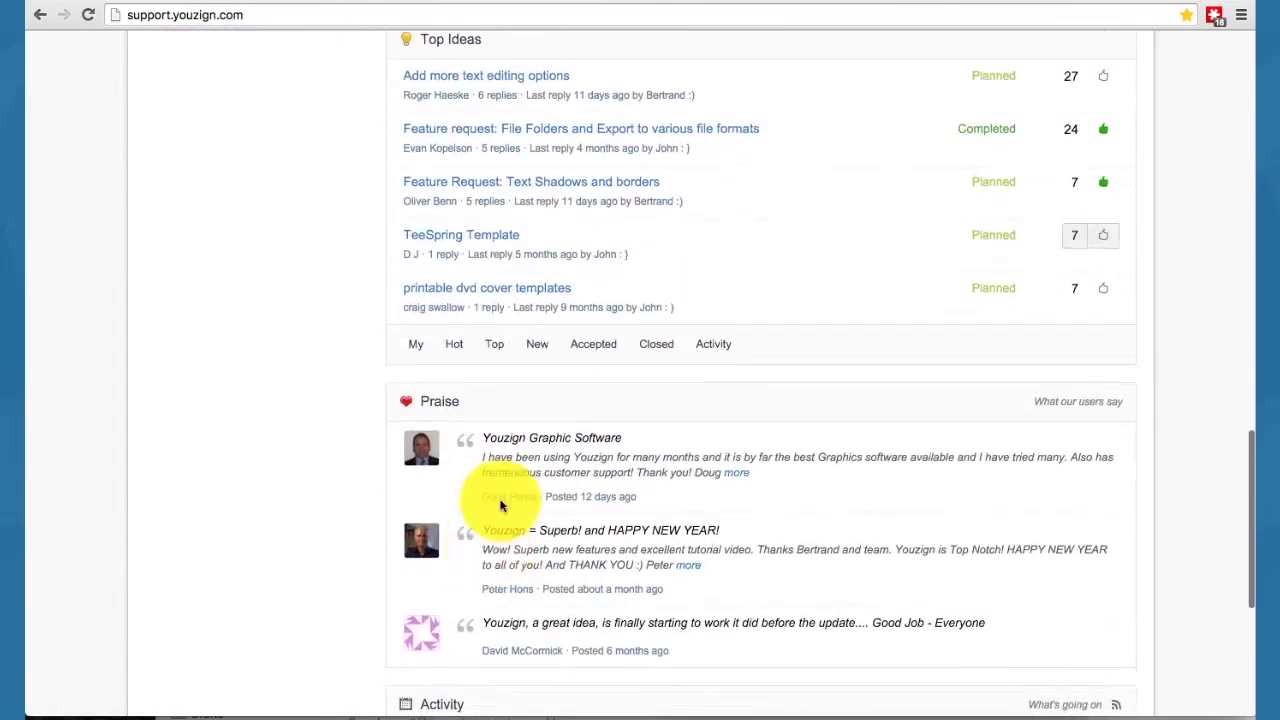
scroll(510, 459, down, 1)
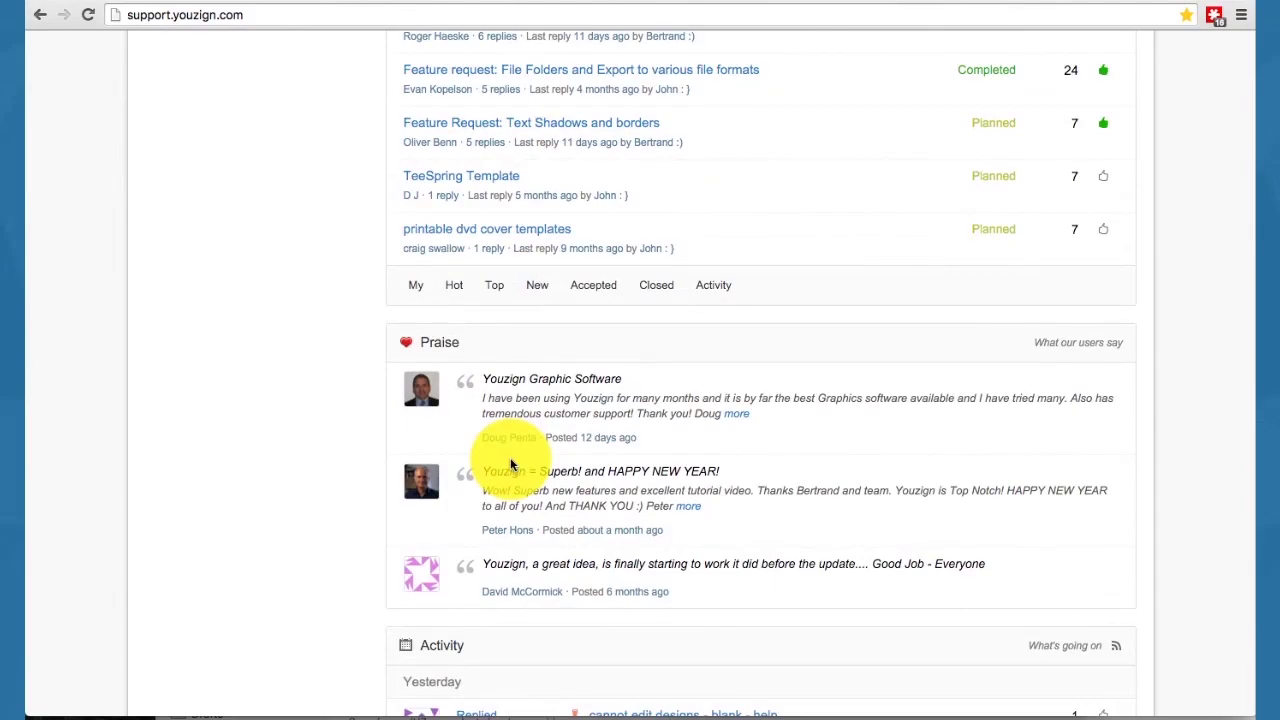